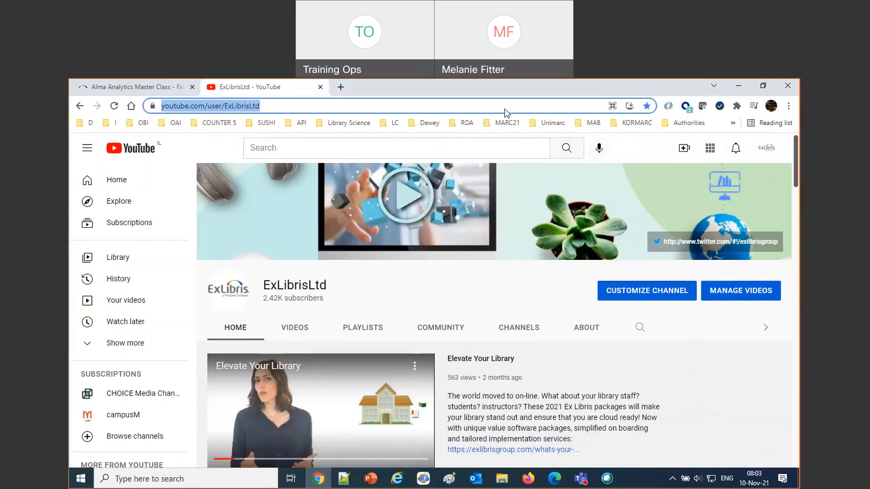
# Search the ExLibrisLtd YouTube channel for "analytics master class" and look through the matching session recordings
pyautogui.click(622, 91)
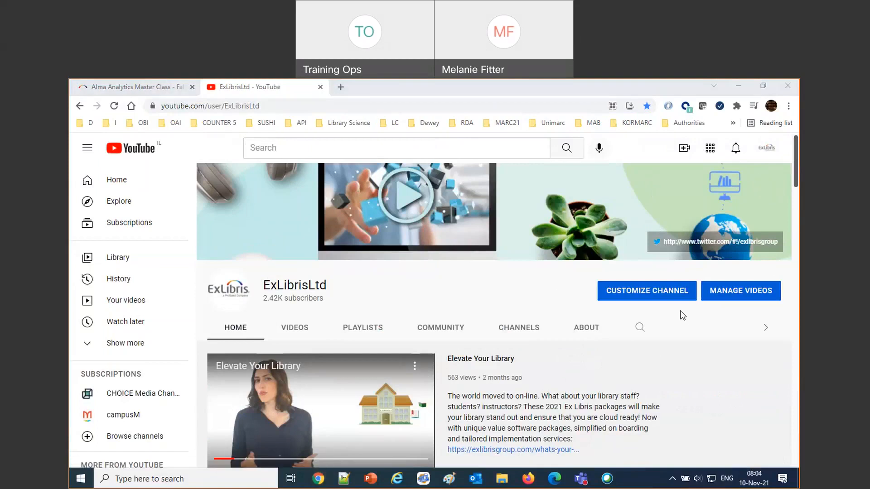
pyautogui.click(641, 331)
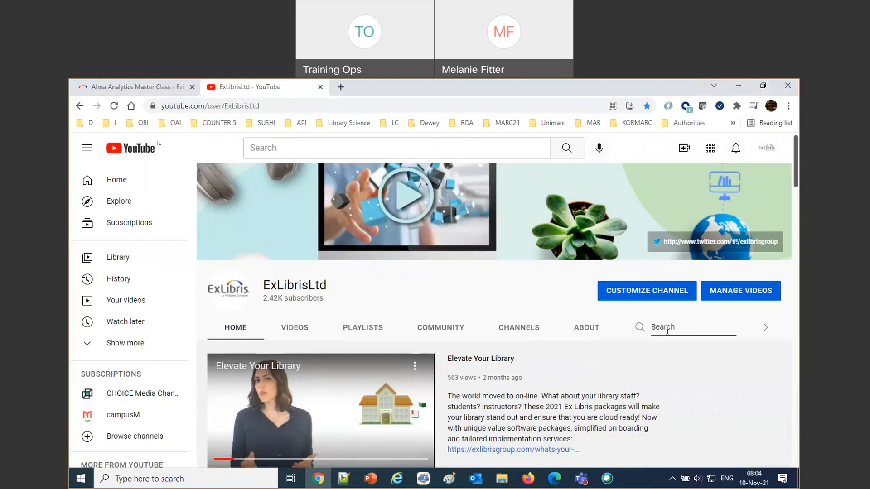
pyautogui.write('analytics master class')
pyautogui.press('Return')
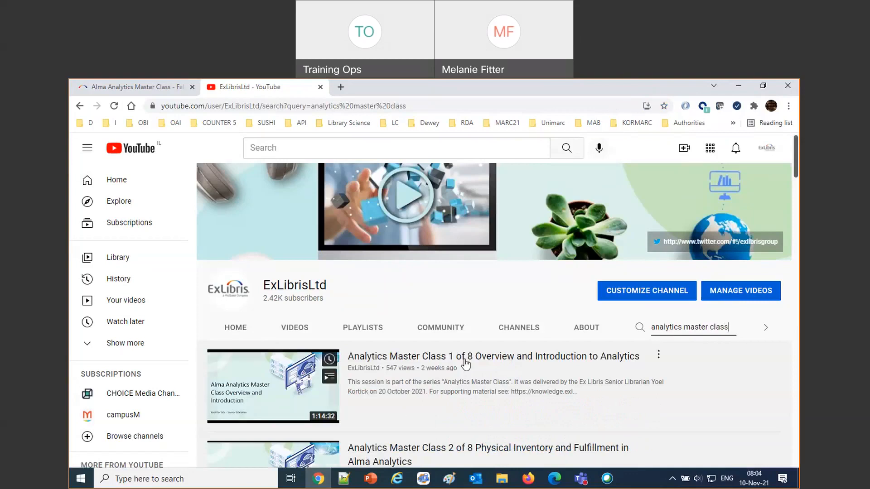
pyautogui.scroll(-1, 468, 361)
pyautogui.scroll(-4, 472, 337)
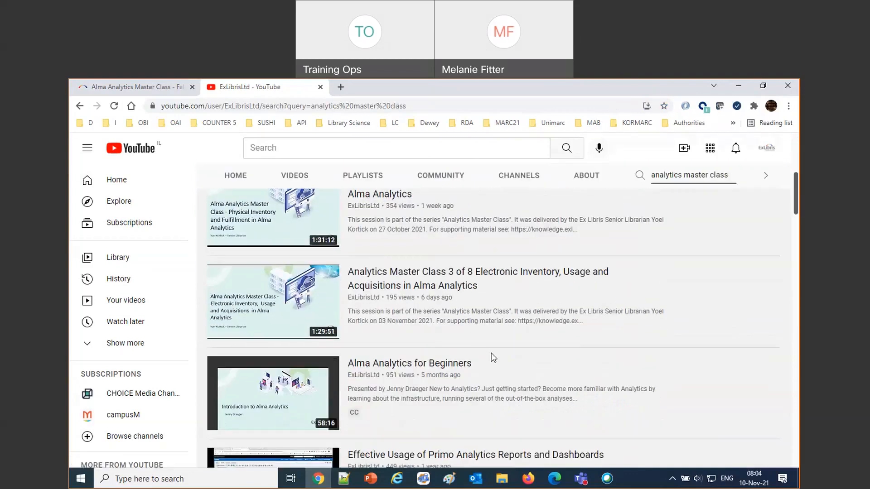
pyautogui.scroll(1, 494, 357)
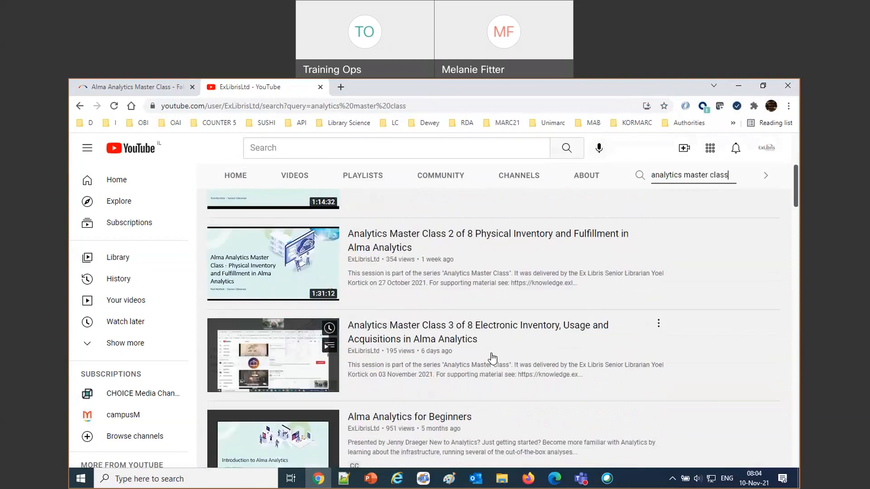
pyautogui.scroll(2, 492, 358)
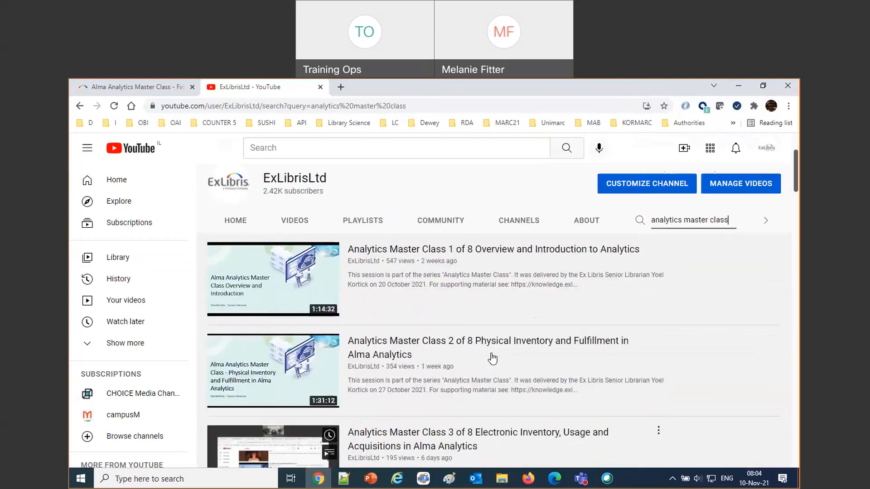
pyautogui.scroll(-1, 493, 360)
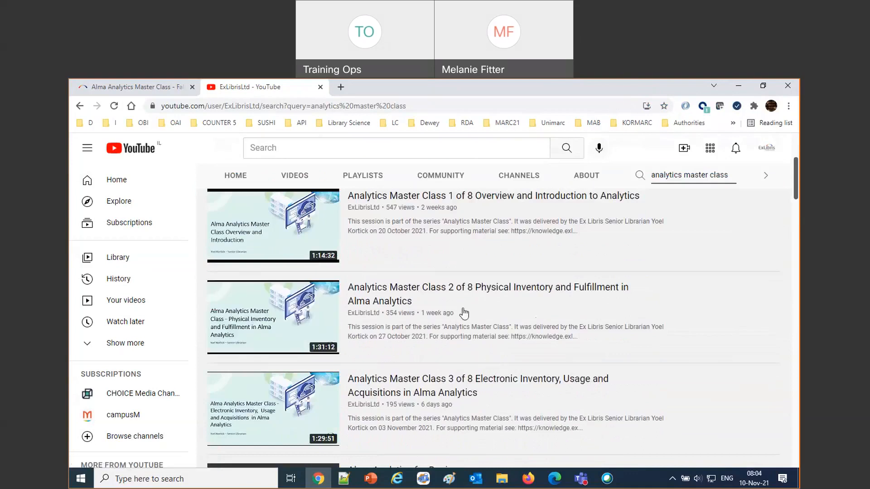
# View the "Analytics Master Class 1 of 8 Overview and Introduction to Analytics" video and its description, skipping the ad, and close its page
pyautogui.click(314, 229)
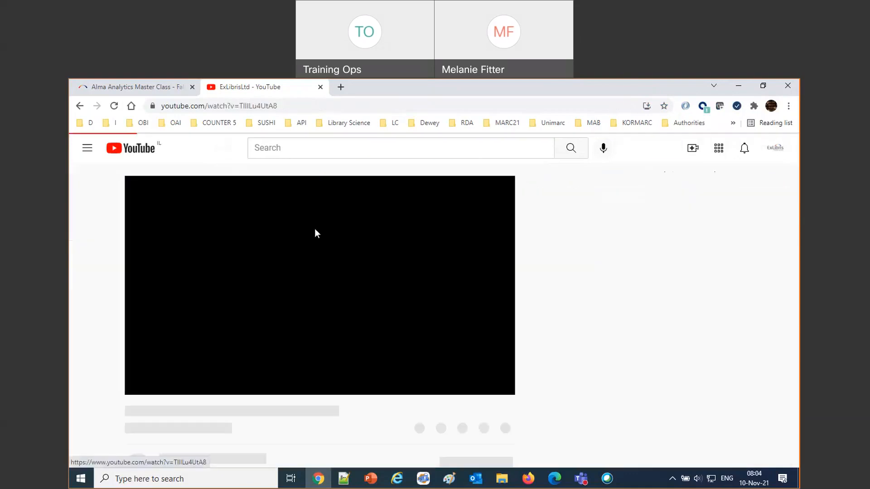
pyautogui.scroll(-2, 443, 308)
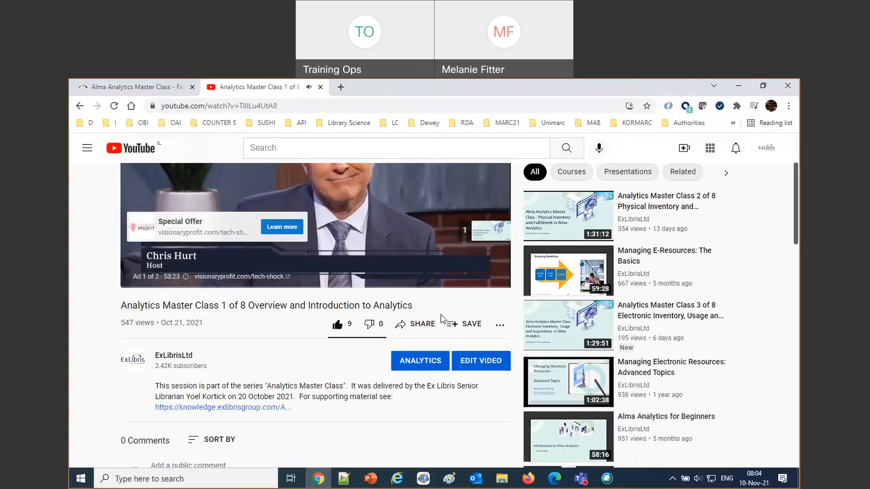
pyautogui.scroll(2, 457, 324)
pyautogui.click(481, 336)
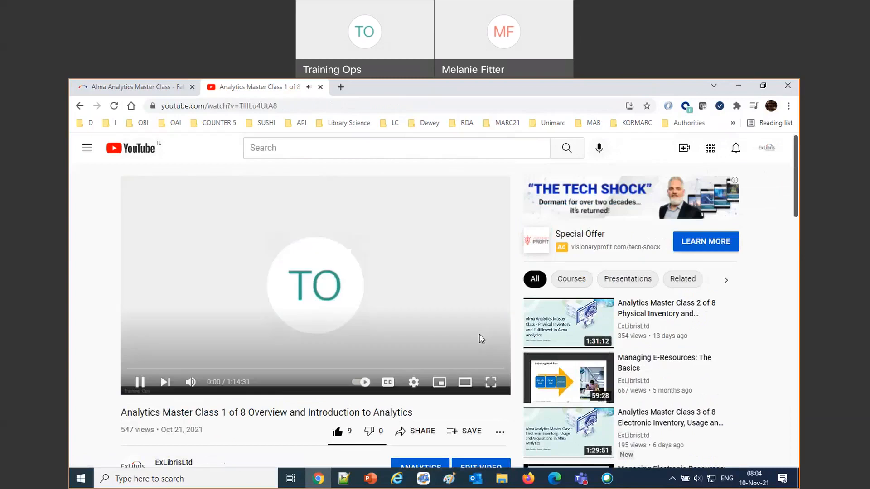
pyautogui.scroll(-3, 338, 360)
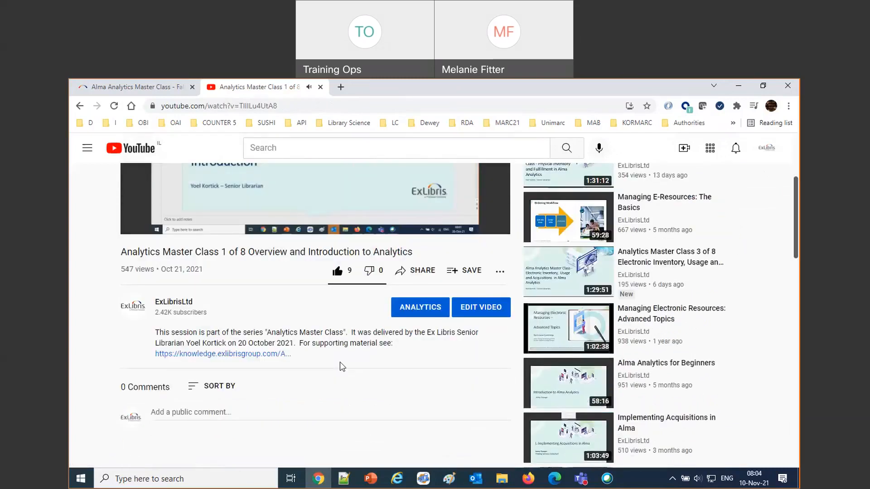
pyautogui.scroll(3, 340, 363)
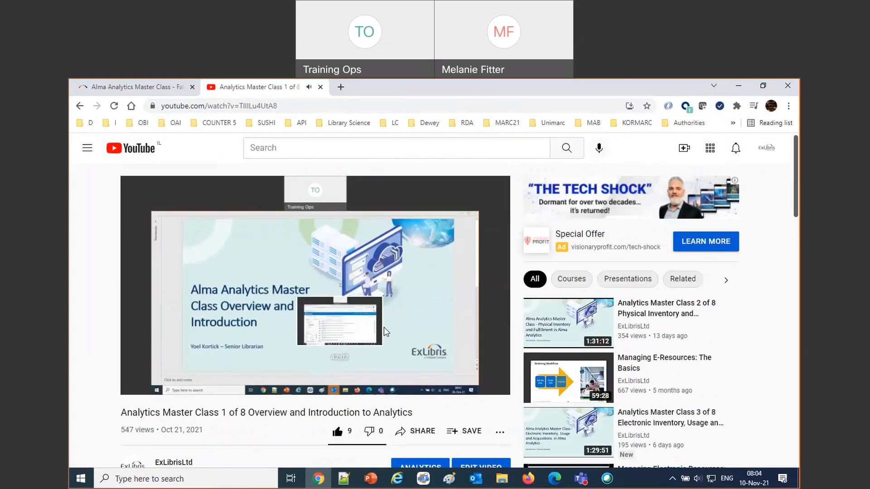
pyautogui.click(320, 87)
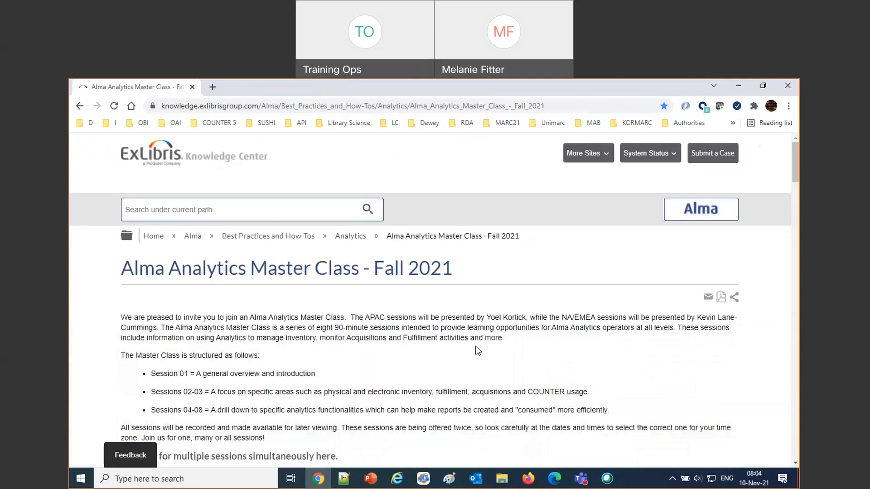
# Copy the web address of the "Alma Analytics Master Class - Fall 2021" page
pyautogui.click(334, 105)
pyautogui.rightClick(335, 105)
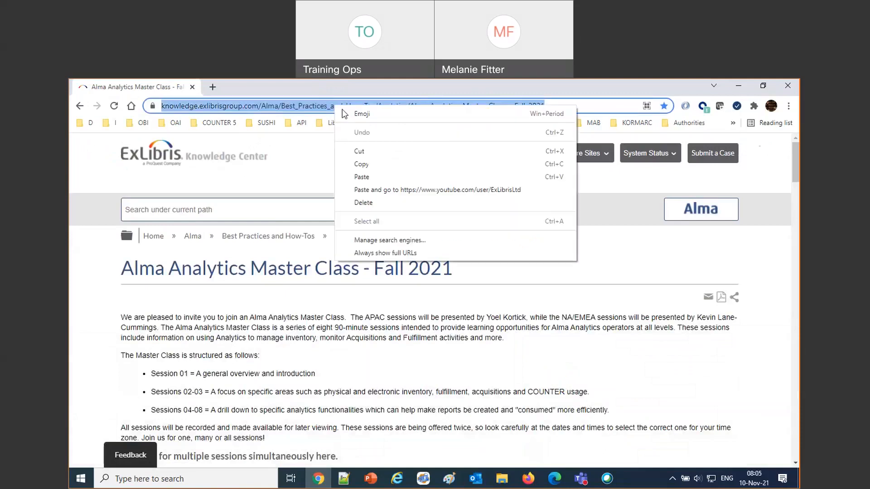
pyautogui.click(375, 165)
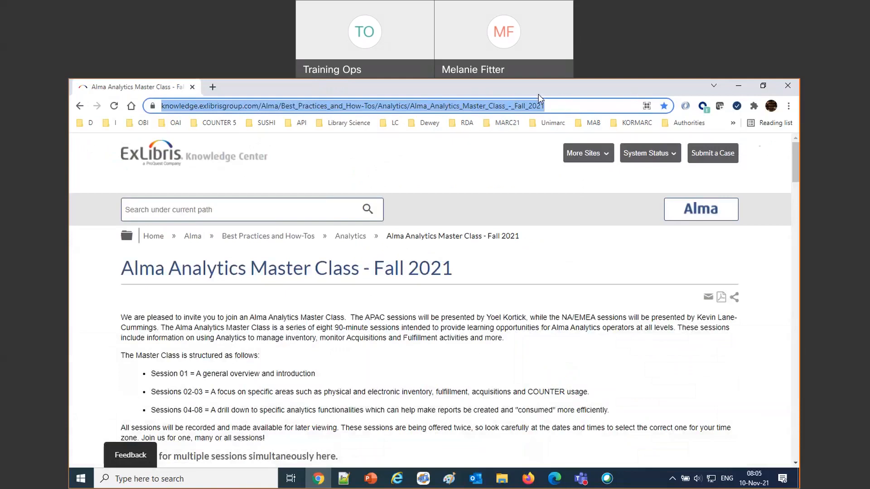
pyautogui.click(621, 95)
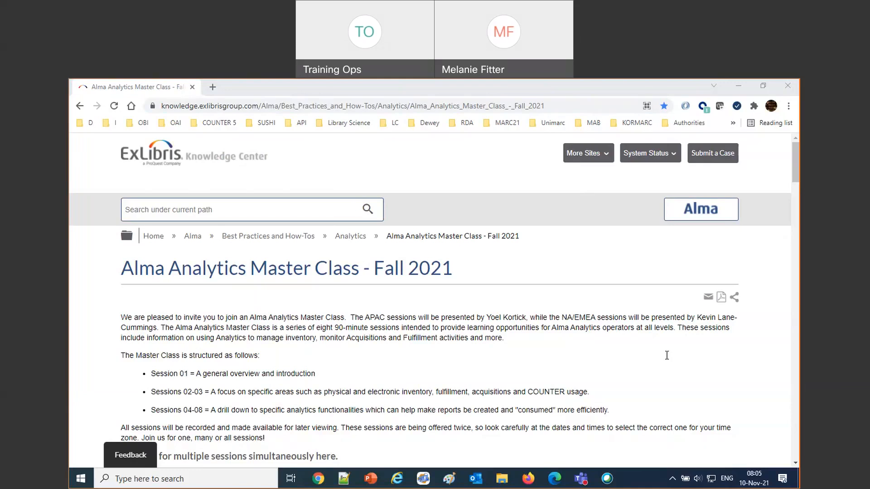
# Review the master class session table's resources and registration links, and highlight the description of session 04, Creating and Managing Dashboards in Analytics
pyautogui.scroll(-5, 389, 401)
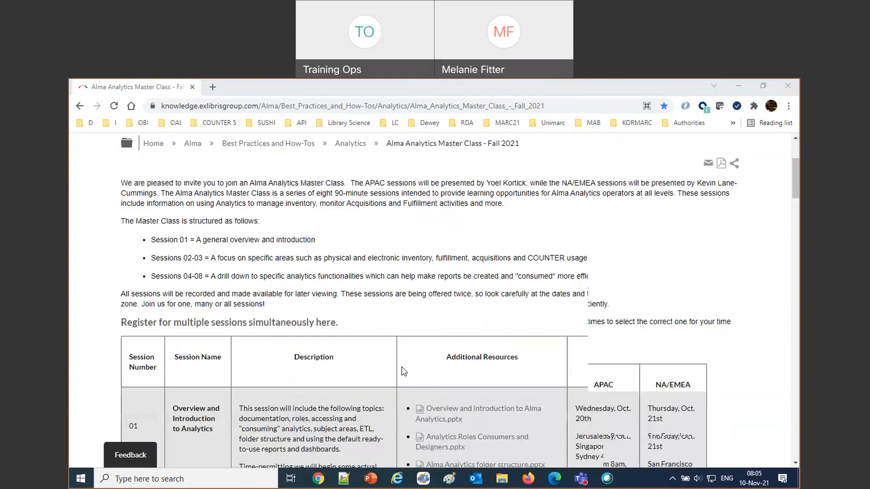
pyautogui.scroll(-1, 403, 374)
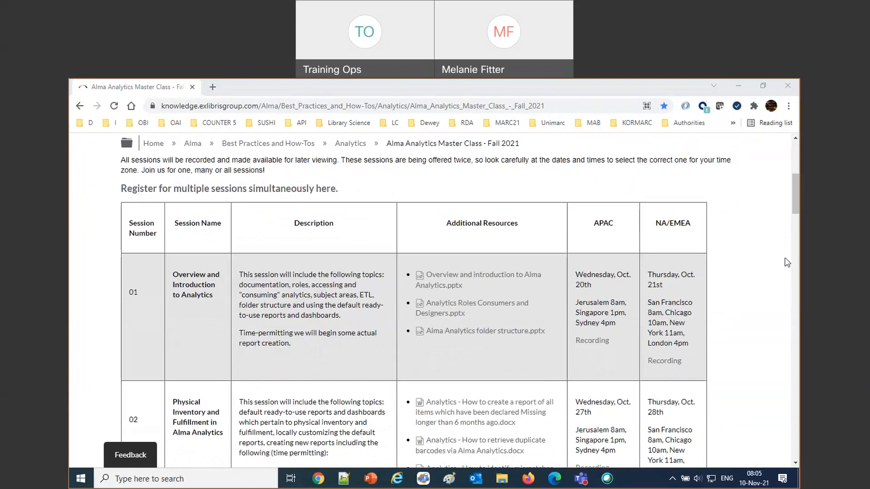
pyautogui.scroll(-1, 635, 340)
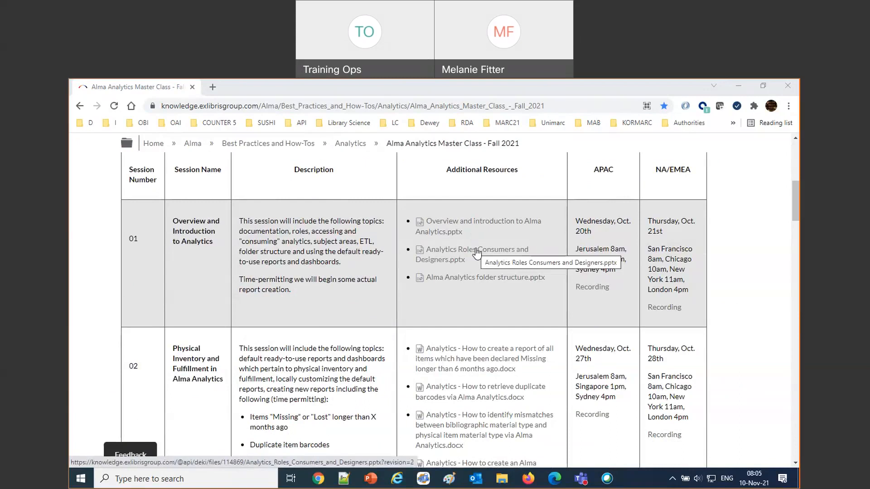
pyautogui.scroll(-9, 477, 253)
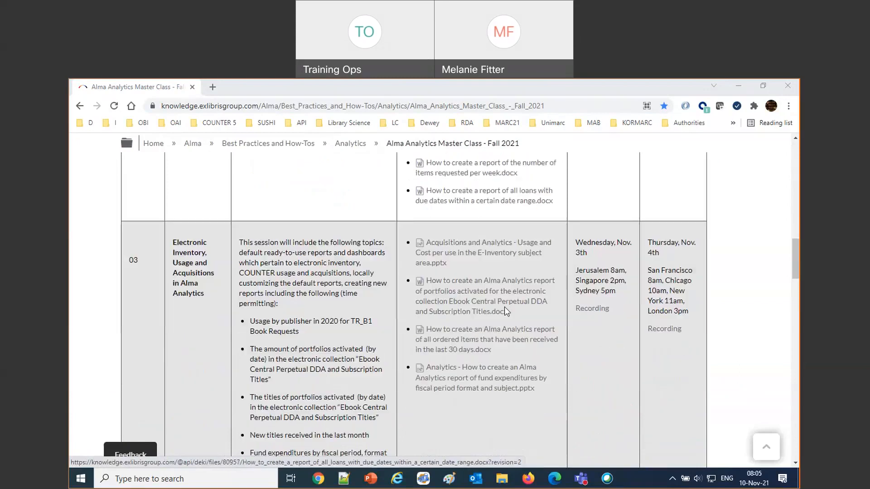
pyautogui.scroll(-7, 504, 307)
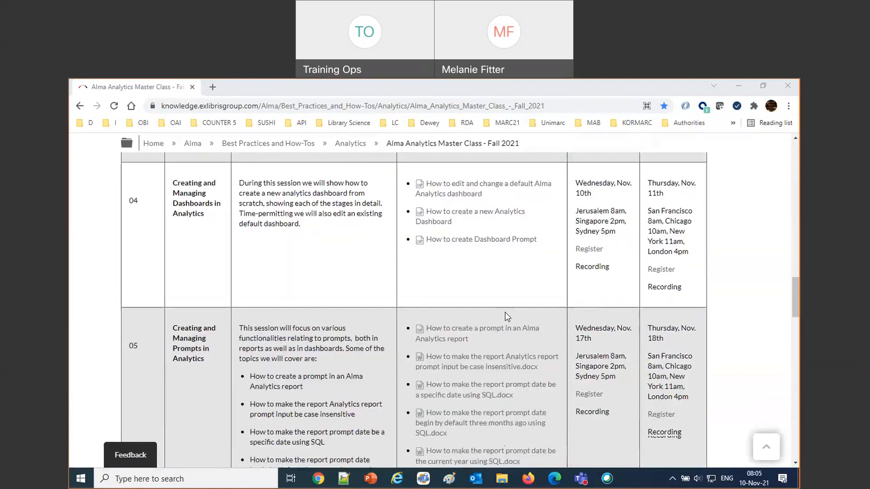
pyautogui.scroll(-2, 492, 314)
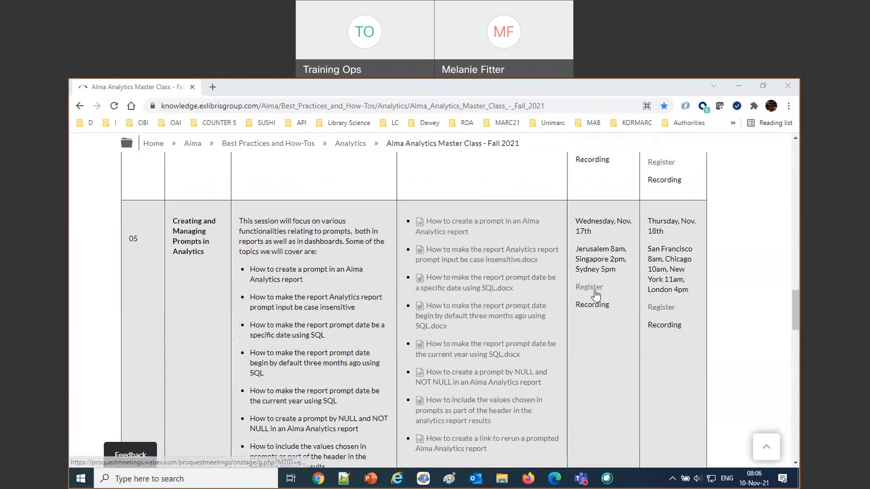
pyautogui.scroll(3, 544, 322)
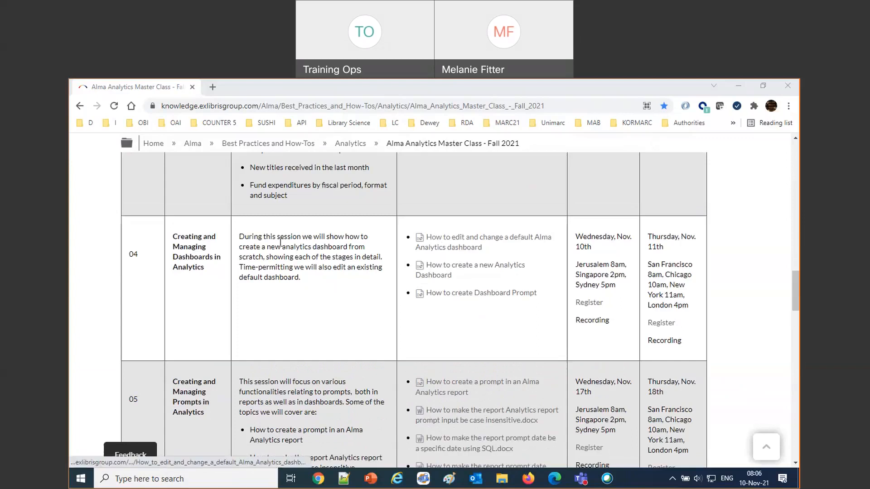
pyautogui.moveTo(239, 236); pyautogui.dragTo(337, 282)
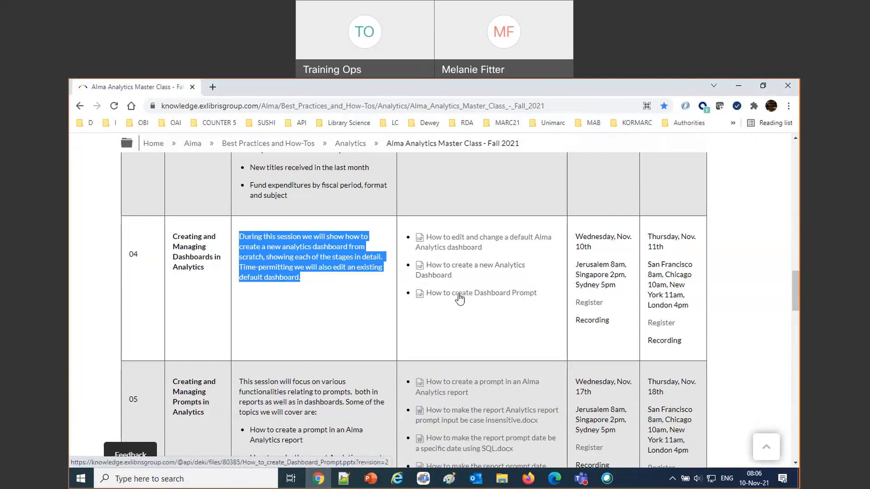
# Switch to the PowerPoint presentation for session 4 of 8 on creating and managing dashboards and read its agenda and Introduction slides
pyautogui.click(371, 479)
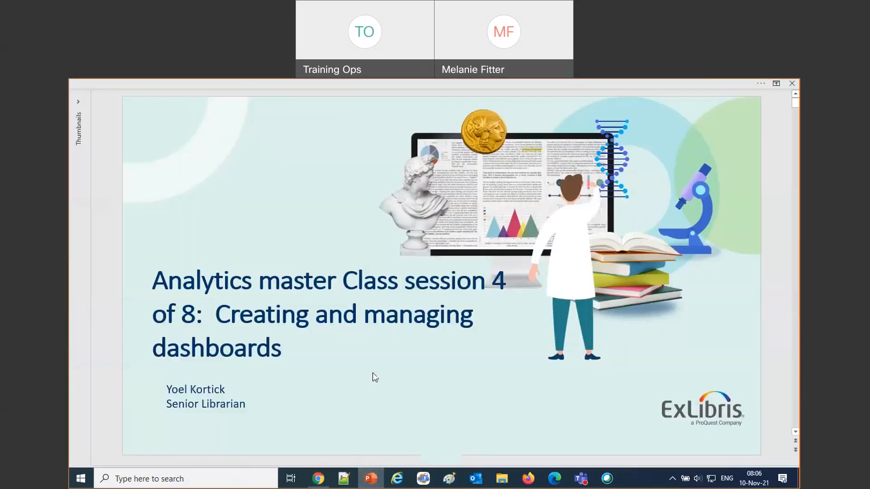
pyautogui.click(372, 373)
pyautogui.click(372, 373)
pyautogui.click(373, 373)
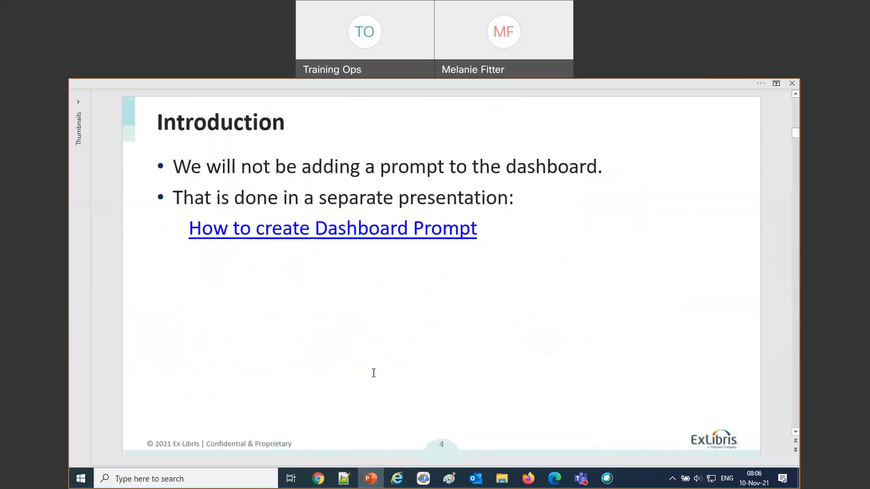
pyautogui.click(373, 374)
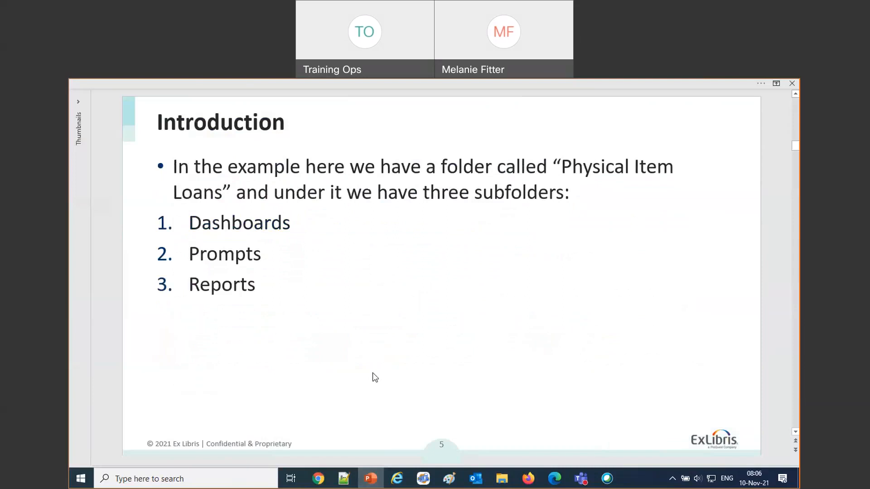
pyautogui.scroll(1, 373, 374)
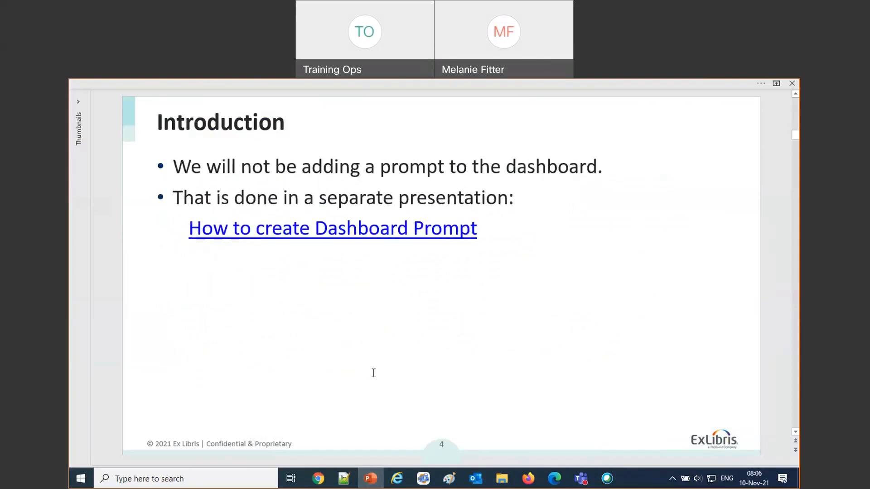
pyautogui.scroll(1, 374, 373)
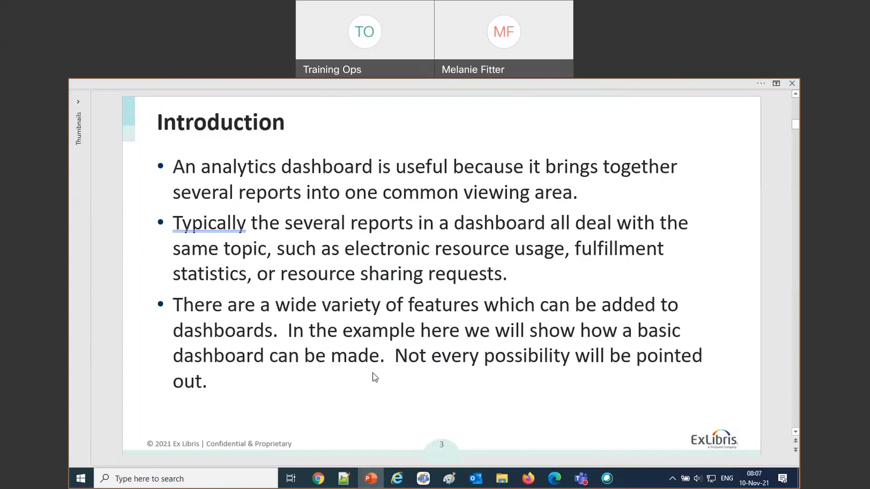
pyautogui.scroll(1, 373, 374)
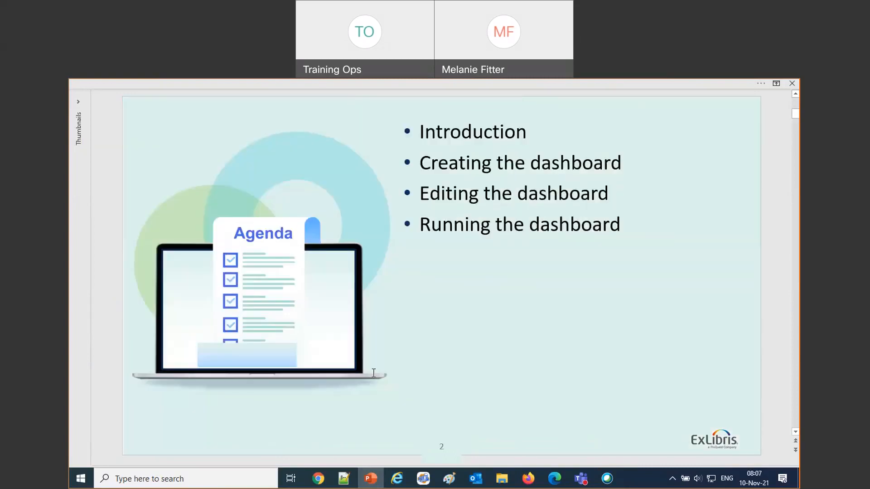
pyautogui.scroll(-1, 374, 373)
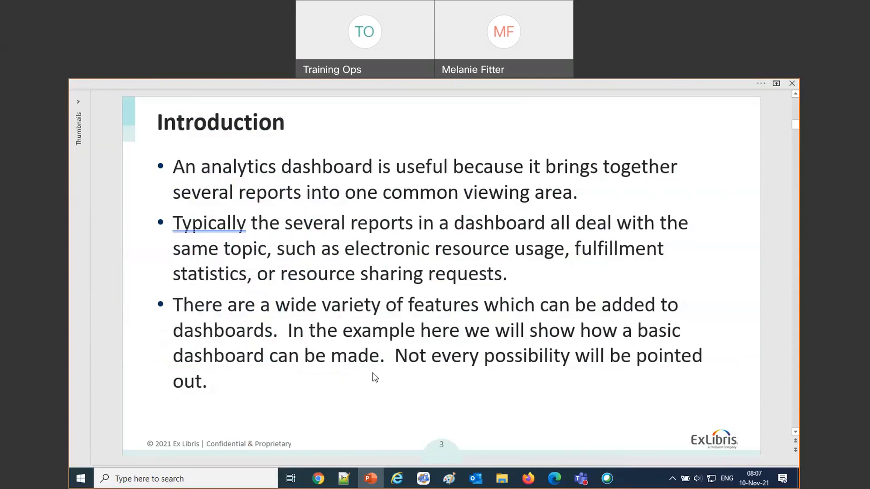
# Switch to Firefox and open Design Analytics from the Otago Alma site
pyautogui.click(528, 479)
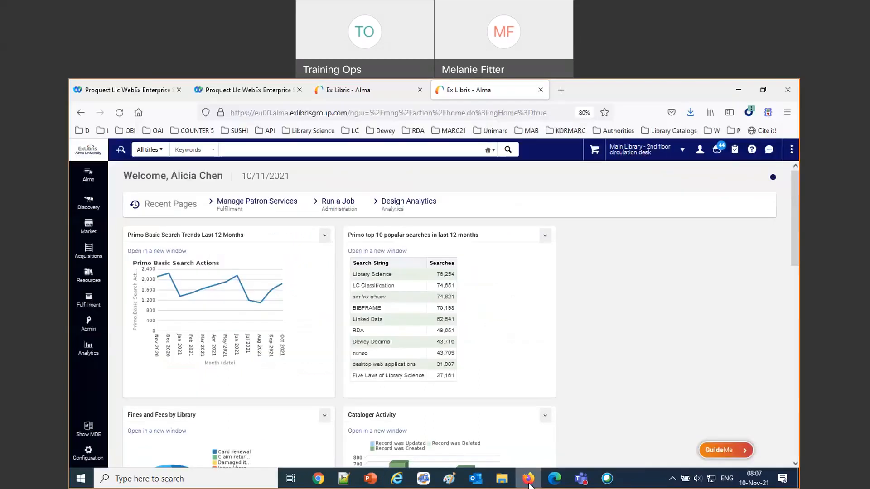
pyautogui.click(345, 91)
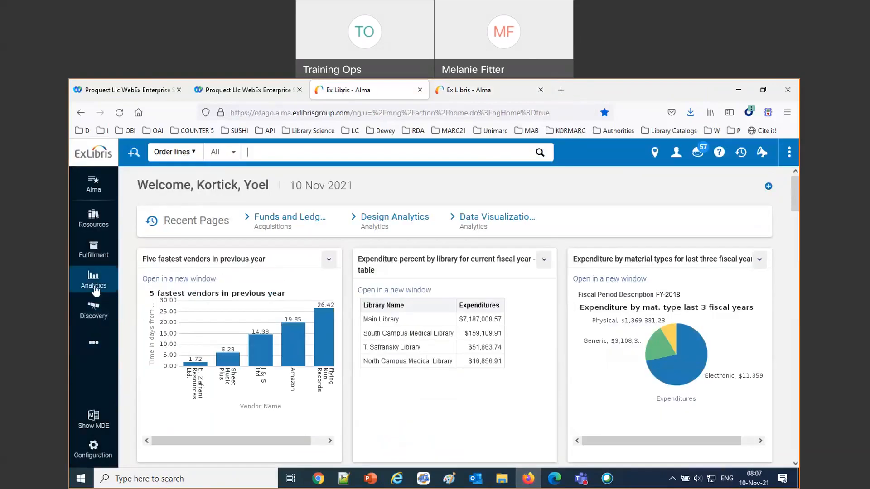
pyautogui.click(93, 284)
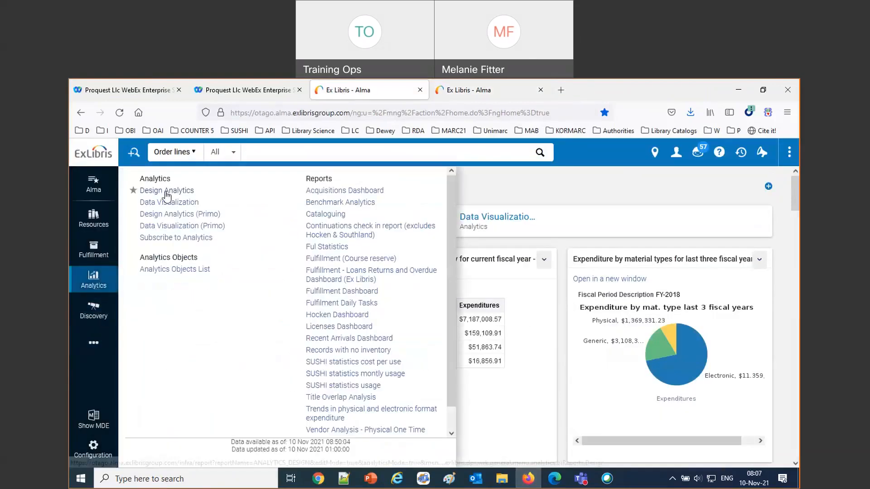
pyautogui.click(166, 193)
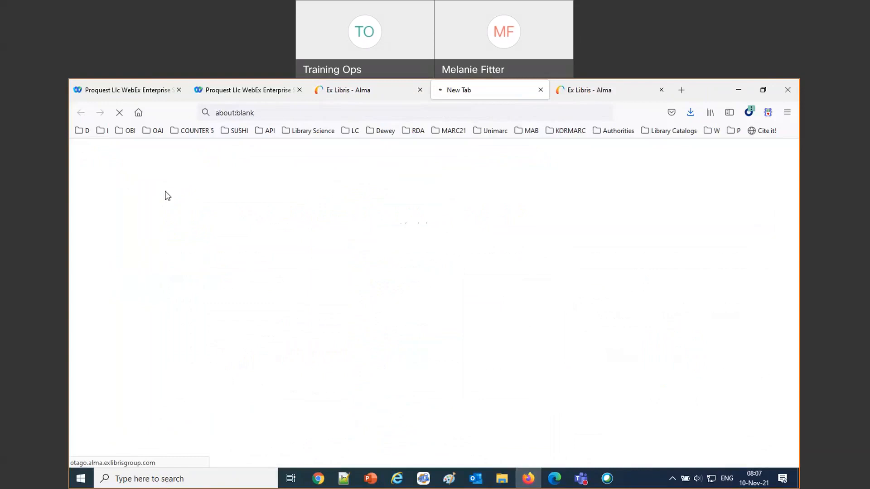
# Close the loading browser tab and search all titles in Alma by keywords for "hello"
pyautogui.click(541, 90)
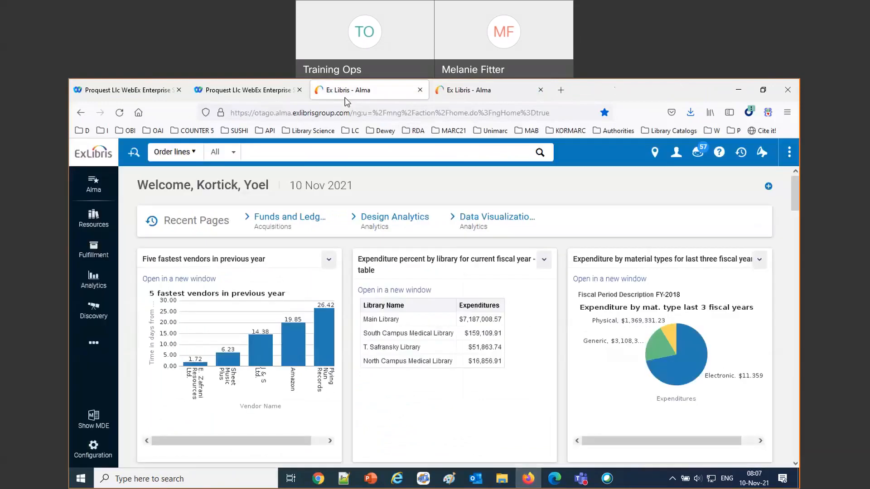
pyautogui.click(195, 152)
pyautogui.click(166, 173)
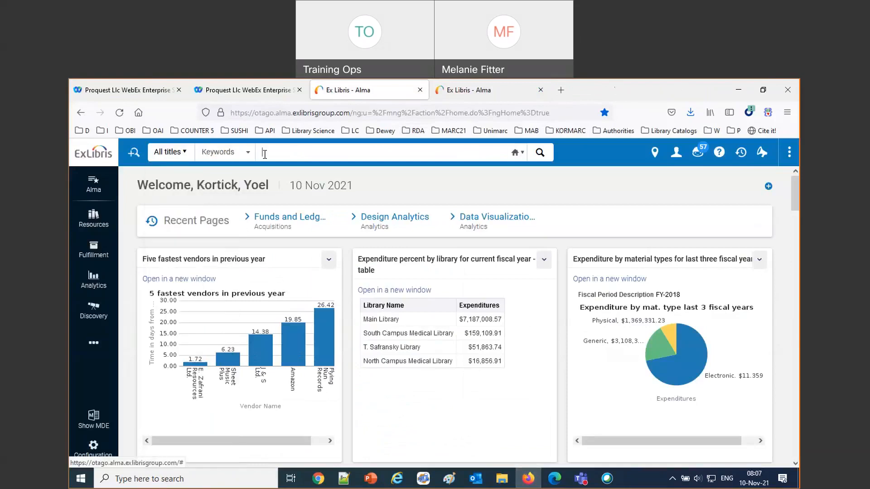
pyautogui.write('help')
pyautogui.press('Return')
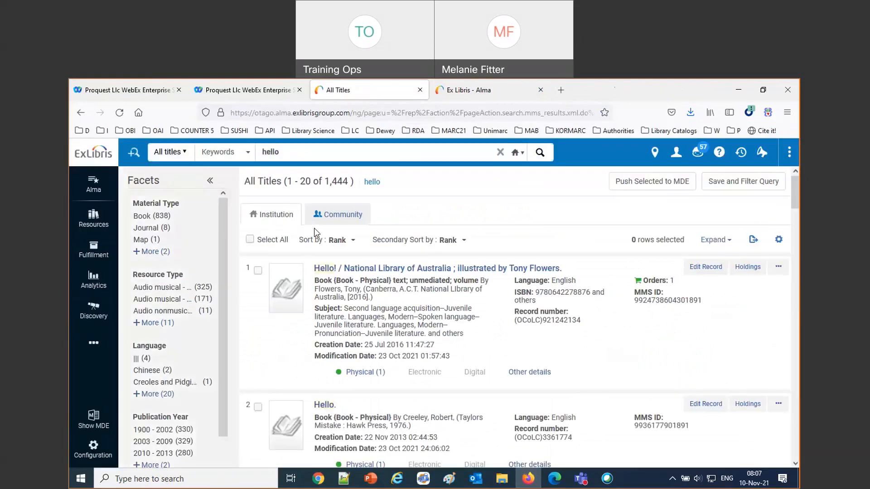
# Launch Design Analytics and open the Acquisitions Dashboard from the catalog folder /Shared Folders/Alma/Acquisitions/Dashboards
pyautogui.click(93, 275)
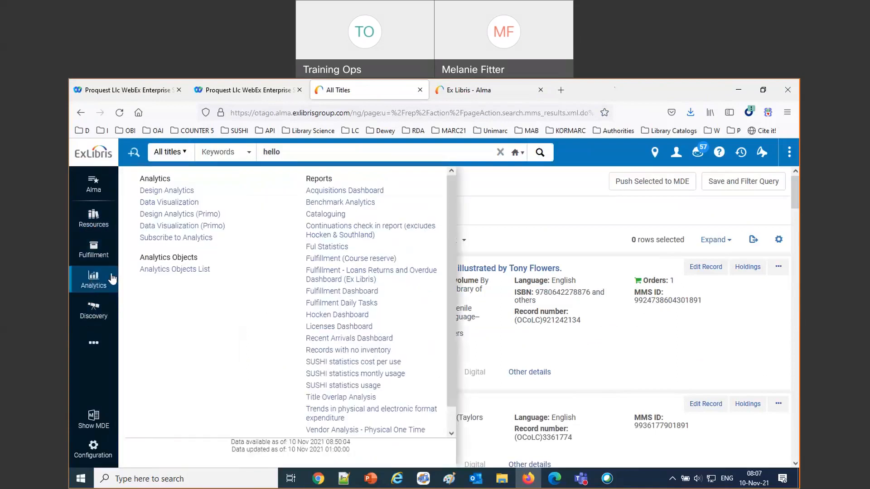
pyautogui.click(150, 191)
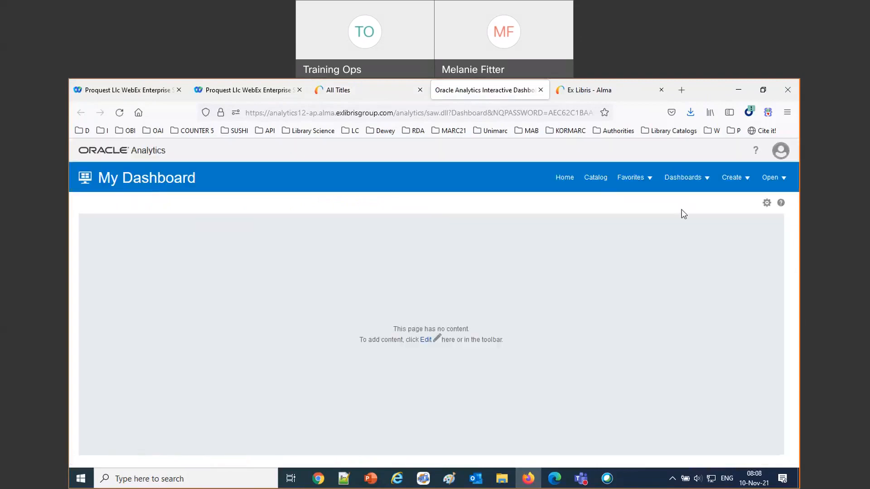
pyautogui.click(588, 179)
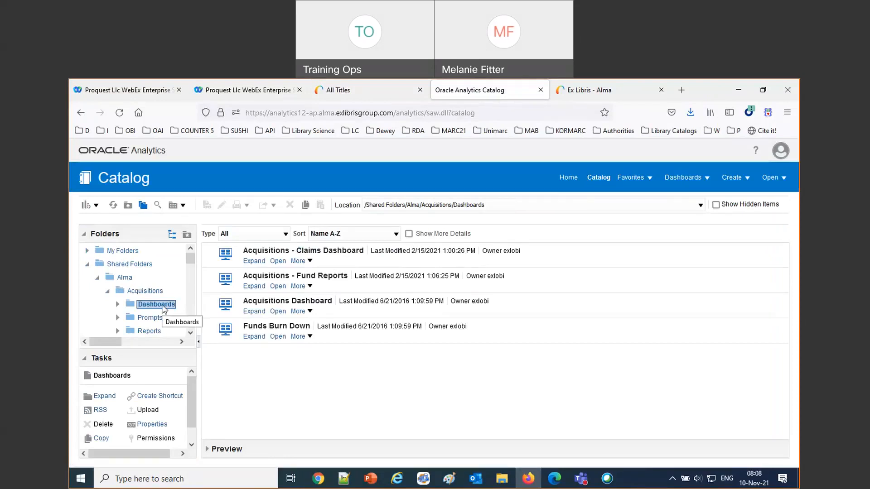
pyautogui.click(277, 312)
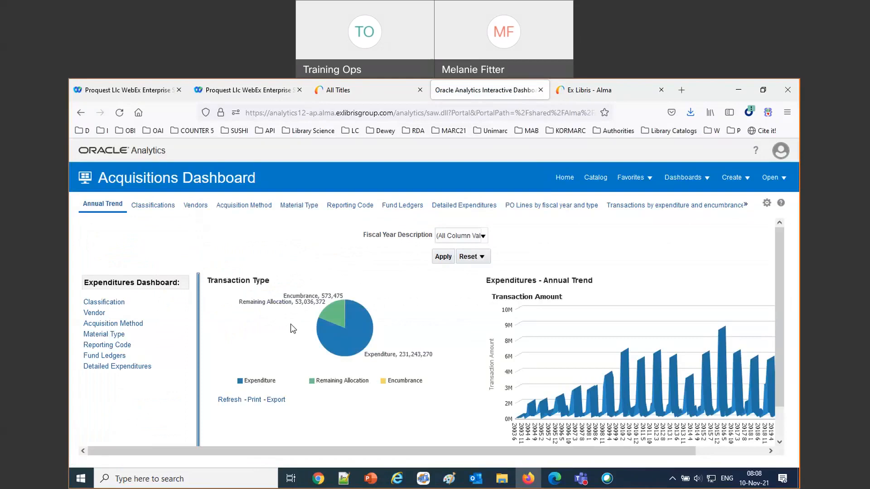
# View the Classifications and Vendors pages of the Acquisitions Dashboard and return to Annual Trend
pyautogui.click(148, 209)
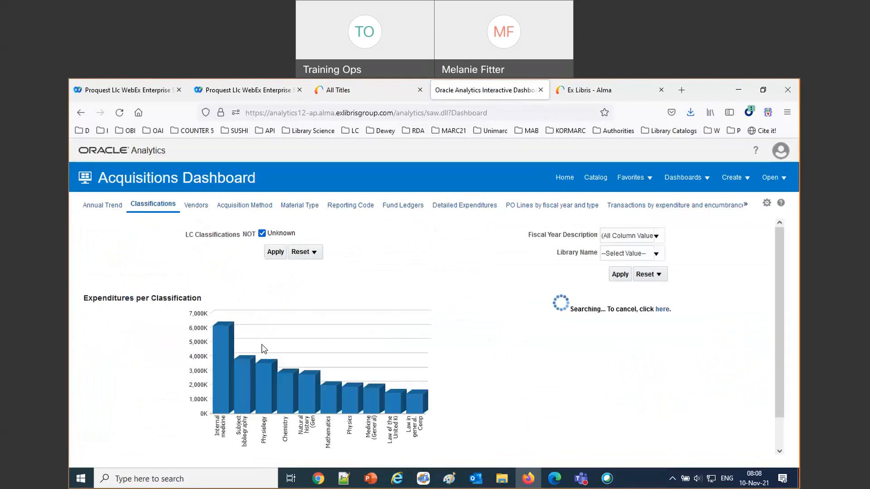
pyautogui.click(196, 206)
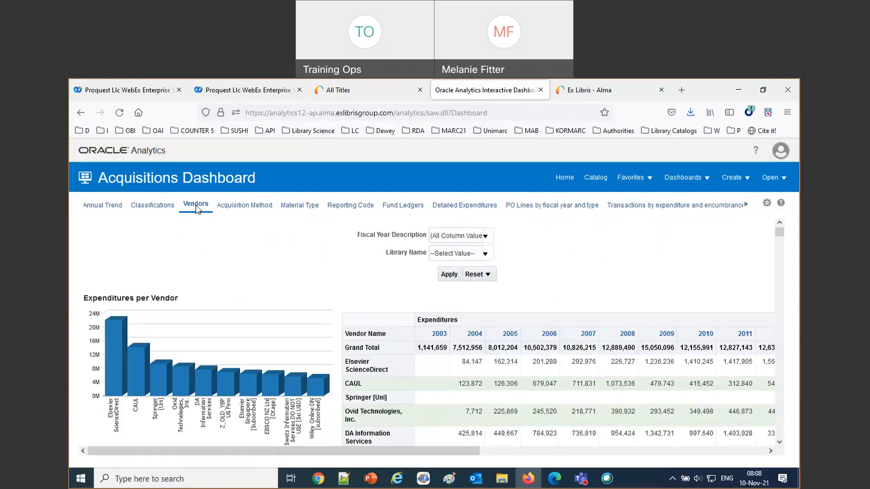
pyautogui.click(105, 206)
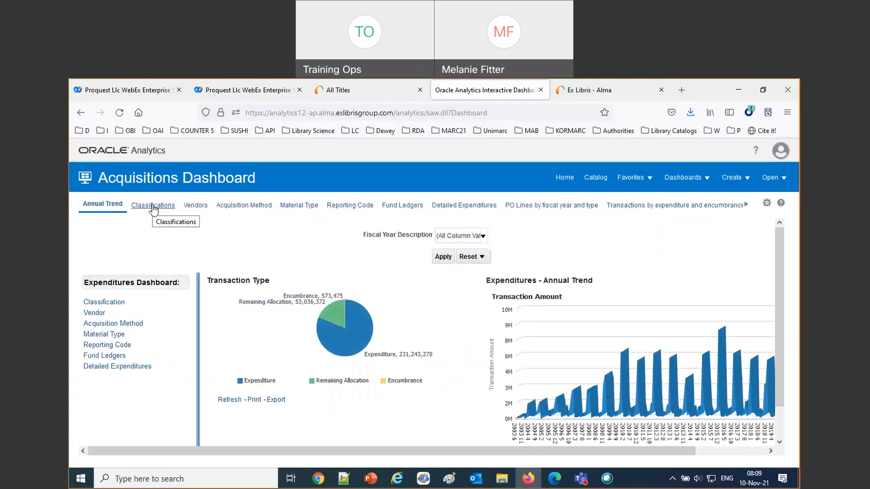
# Filter the Annual Trend page to fiscal year FY-2020 only and apply it
pyautogui.click(483, 240)
pyautogui.click(432, 254)
pyautogui.click(430, 296)
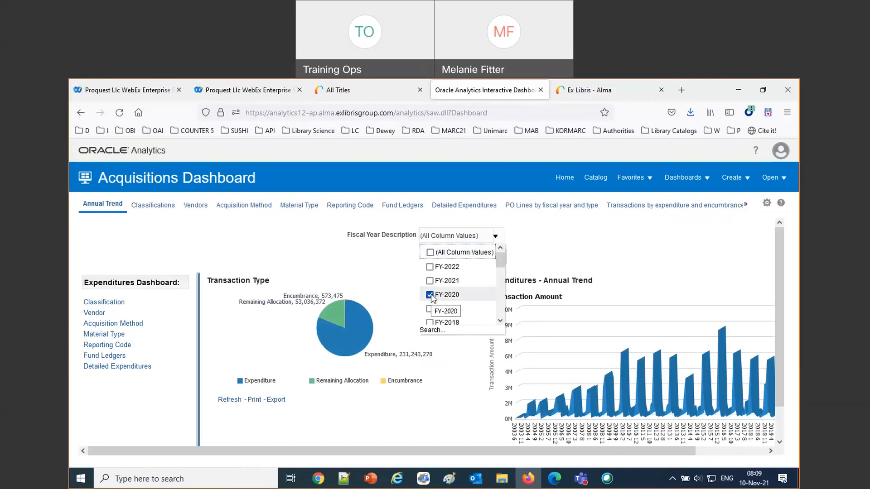
pyautogui.click(615, 264)
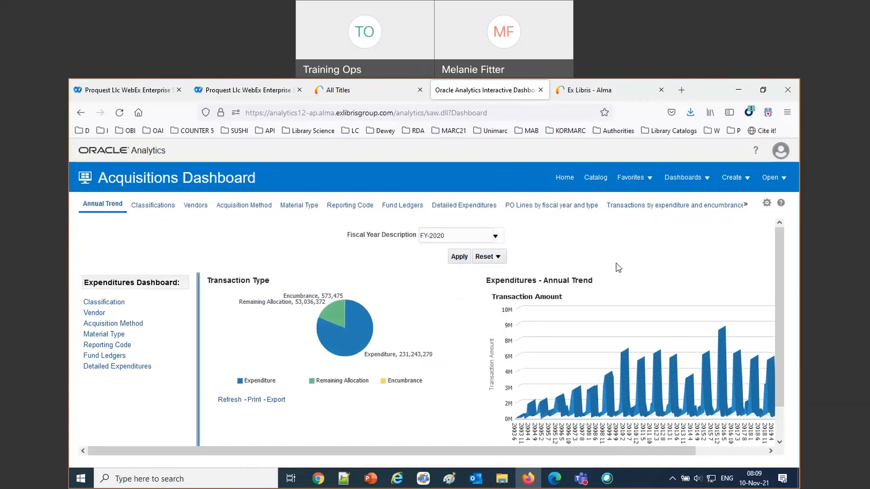
pyautogui.click(458, 257)
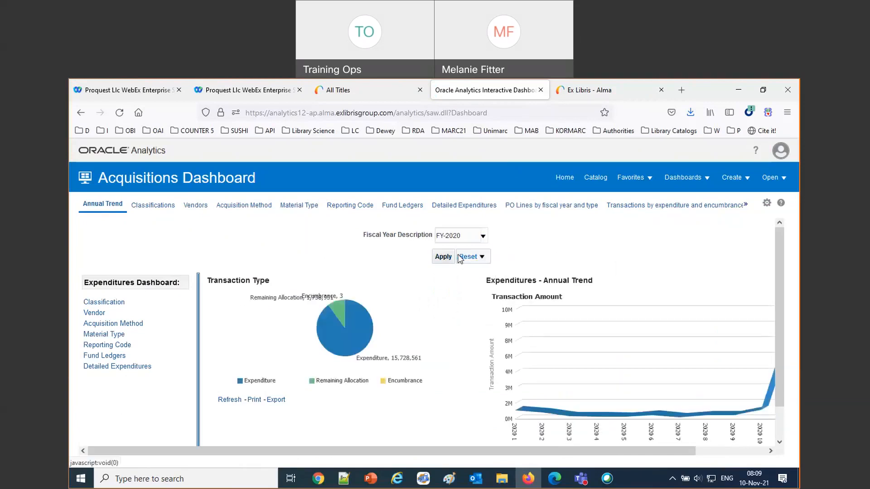
# Check how the fiscal year filter carries over to the Classifications and Vendors pages, and go back to the catalog
pyautogui.click(146, 209)
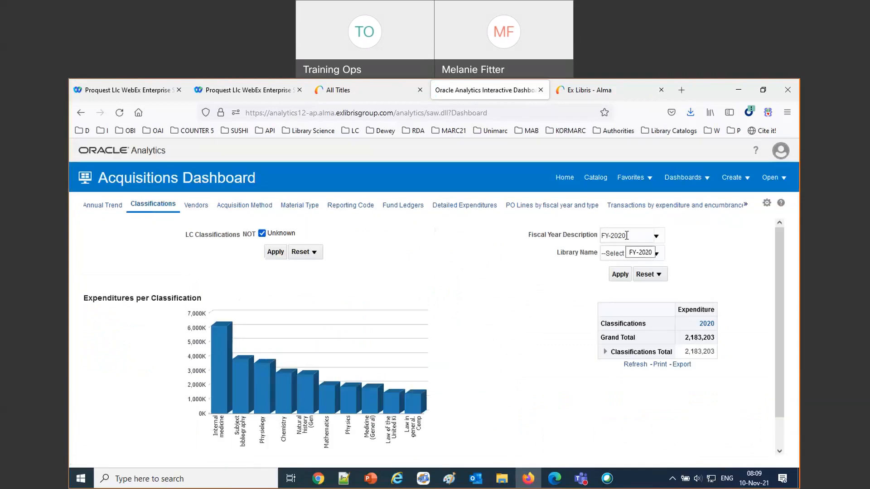
pyautogui.click(194, 204)
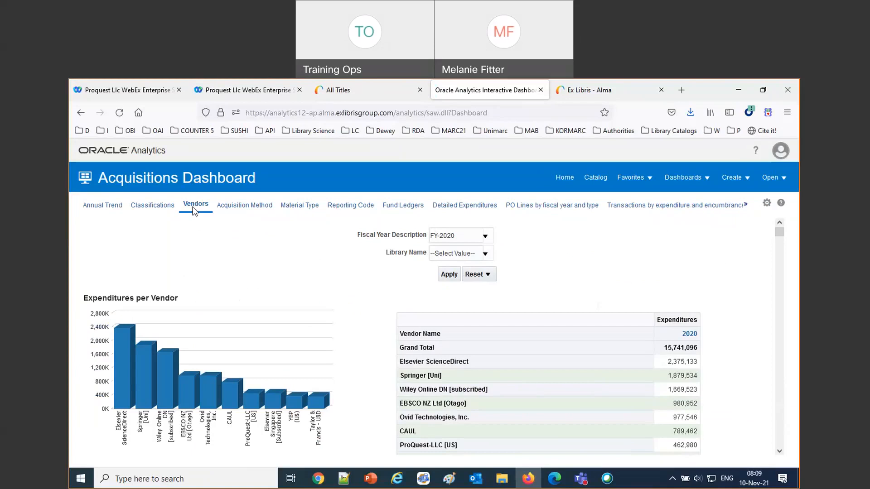
pyautogui.click(595, 180)
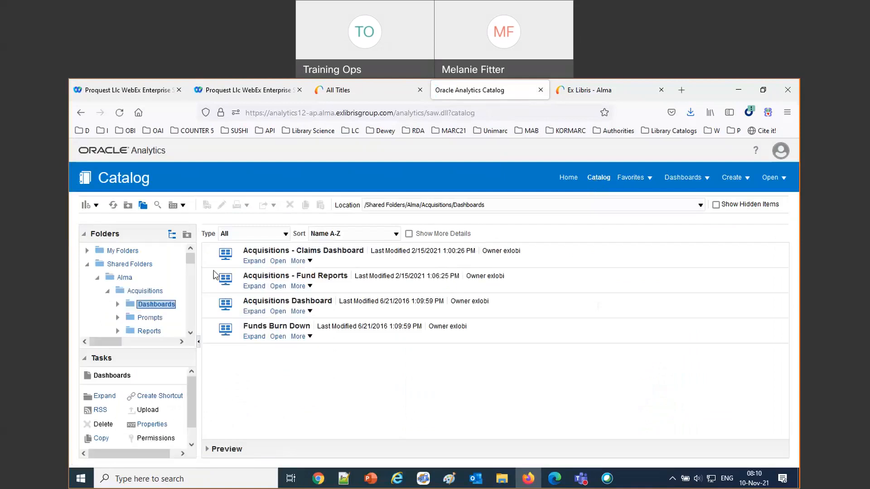
# Widen the folder list and review the contents of the Acquisitions subfolders Dashboards, Prompts and Reports
pyautogui.click(147, 332)
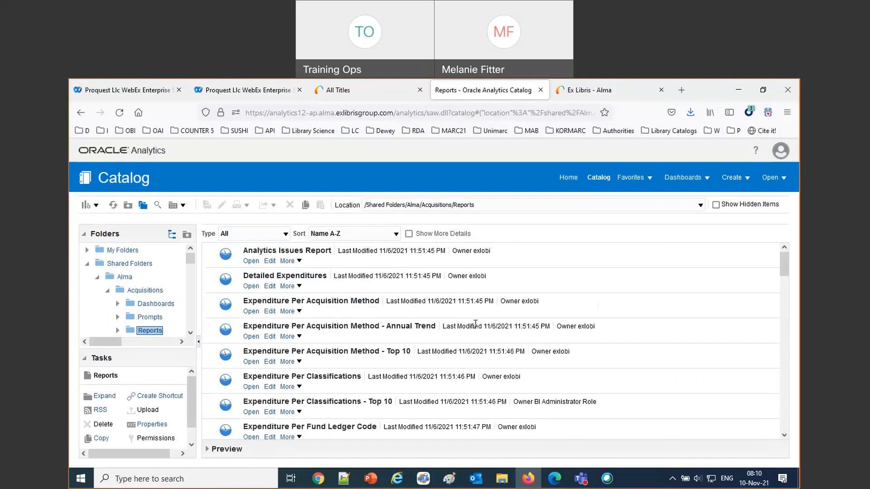
pyautogui.click(615, 96)
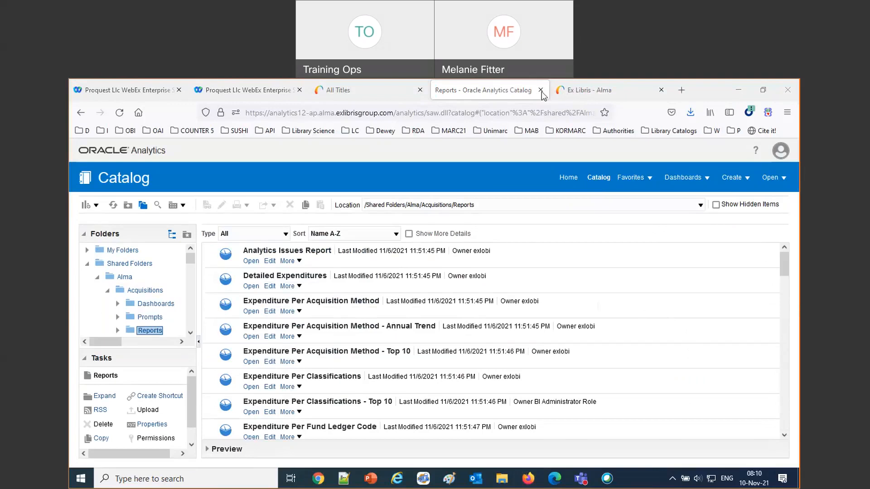
pyautogui.moveTo(198, 299); pyautogui.dragTo(261, 305)
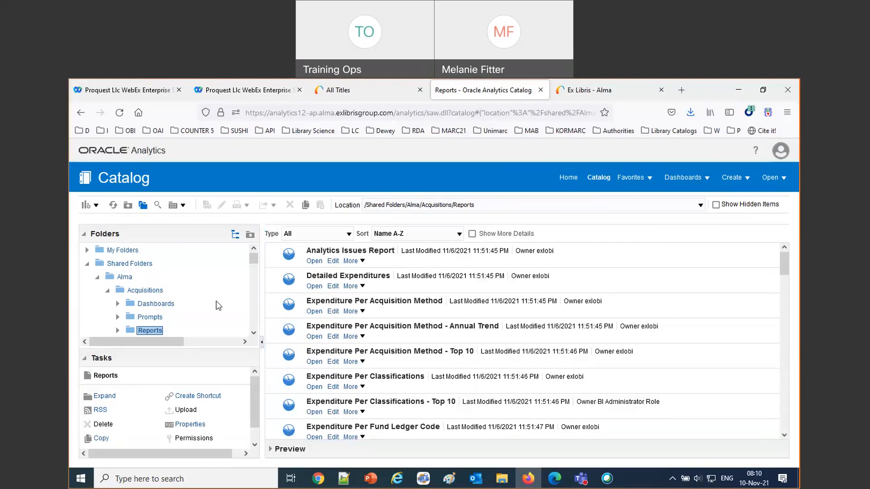
pyautogui.click(157, 305)
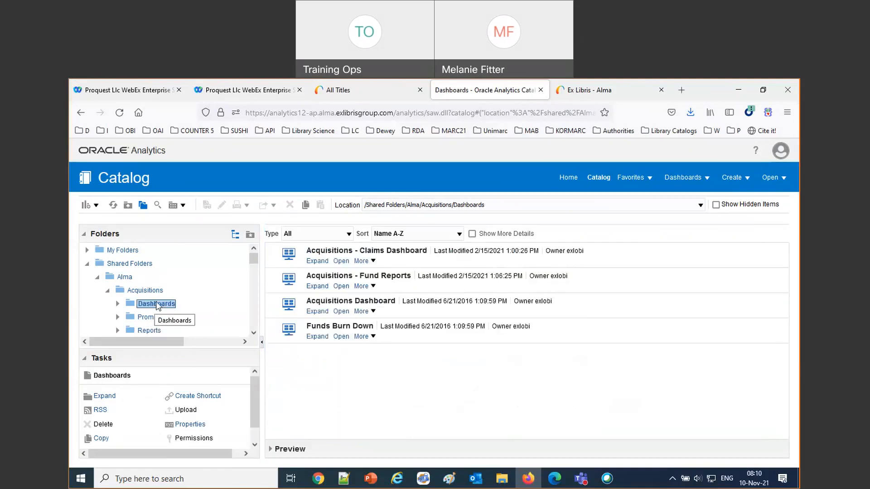
pyautogui.click(151, 319)
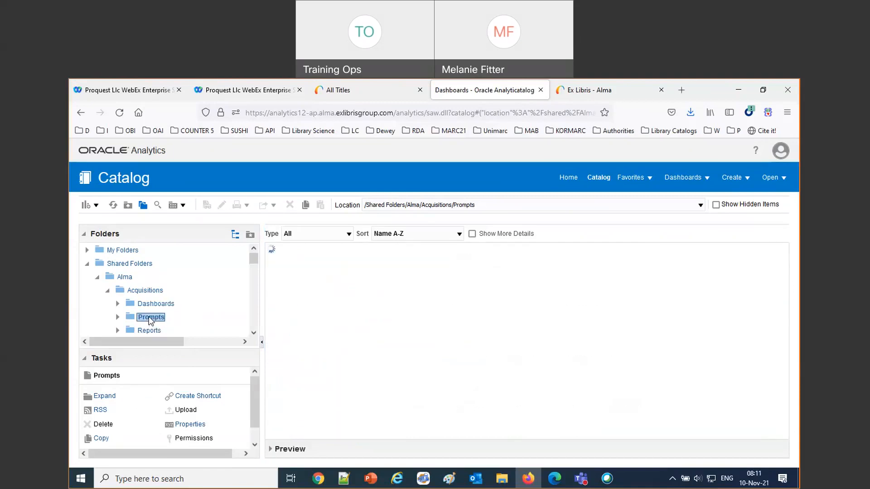
pyautogui.click(151, 332)
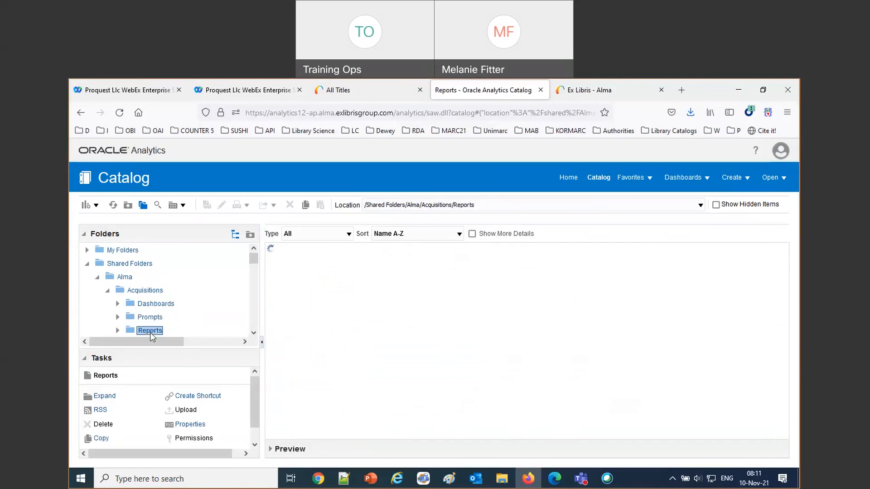
# Review the subfolder structure of the Analytics Objects and Analytics Usage Tracking folders under Alma
pyautogui.click(255, 333)
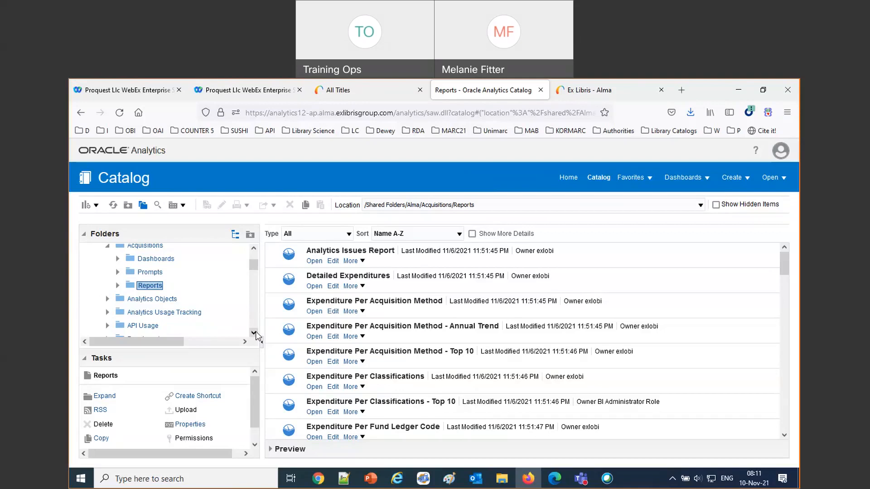
pyautogui.click(155, 300)
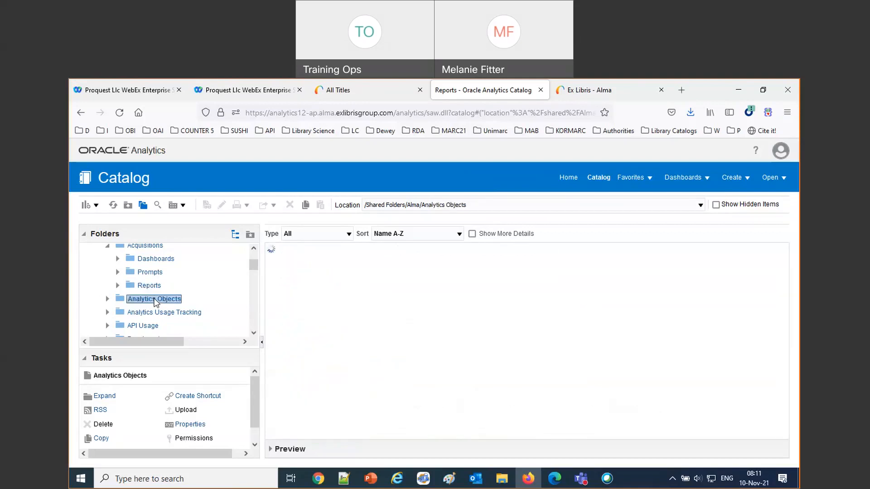
pyautogui.click(150, 314)
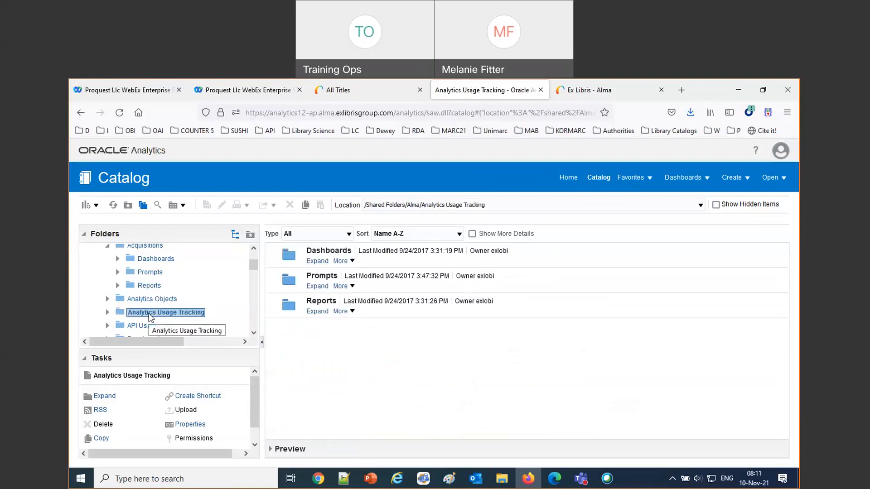
pyautogui.click(151, 300)
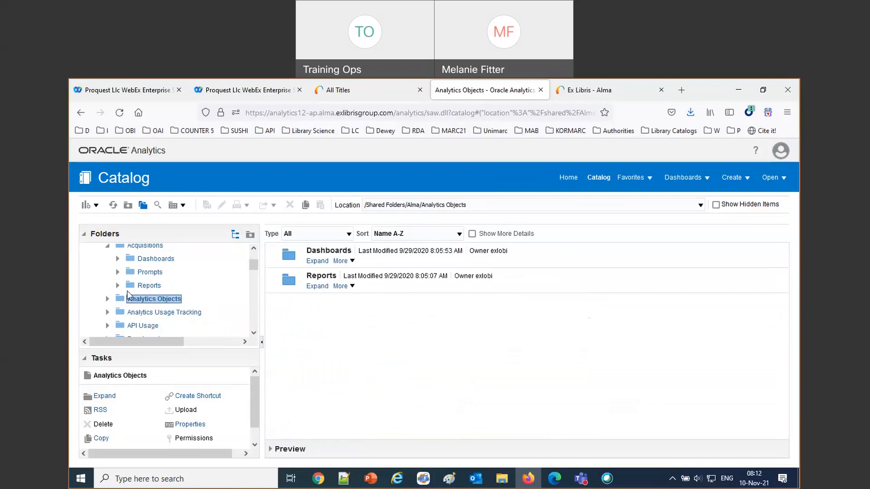
# Open the institution's Otago University folder under Shared Folders
pyautogui.scroll(-4, 181, 301)
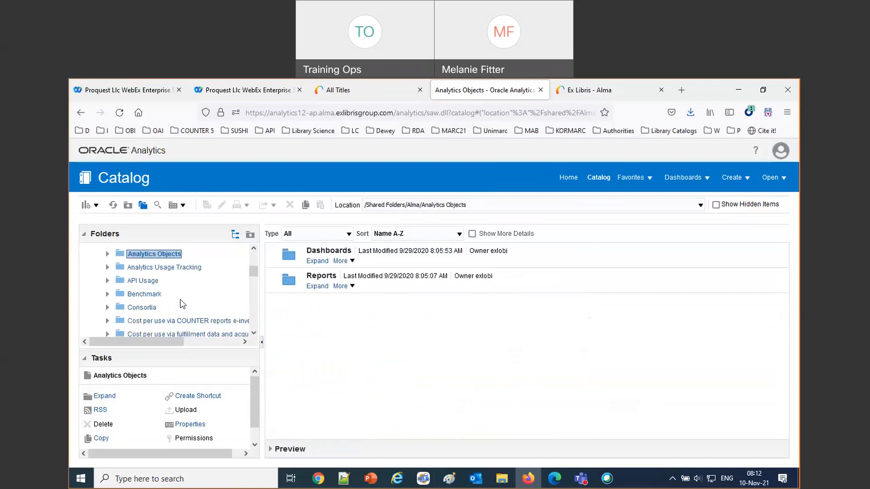
pyautogui.scroll(5, 181, 302)
pyautogui.scroll(-12, 182, 304)
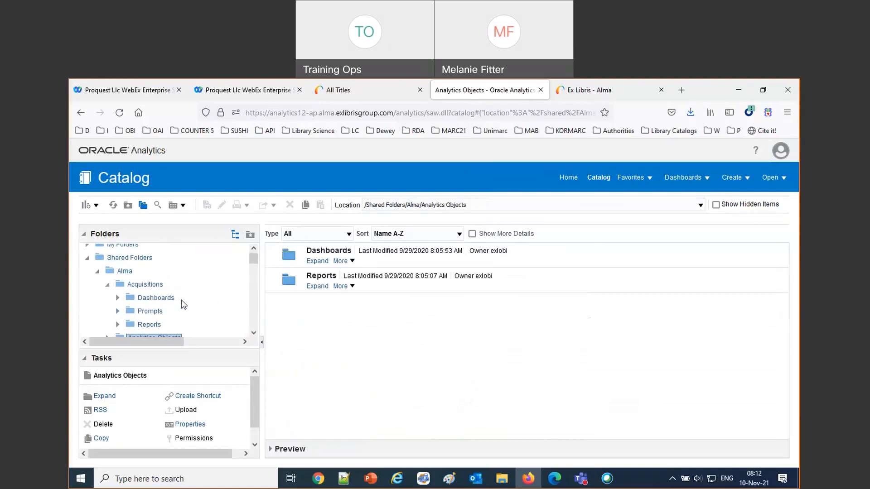
pyautogui.scroll(-1, 185, 310)
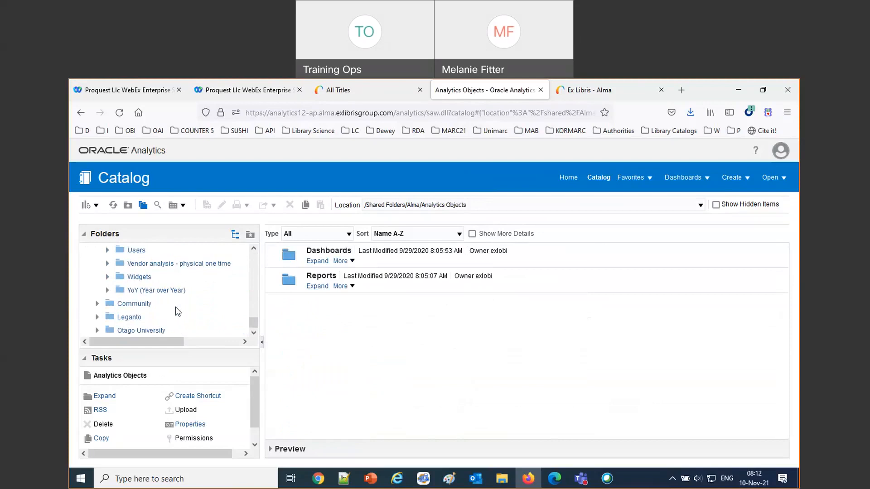
pyautogui.click(140, 330)
pyautogui.scroll(3, 168, 316)
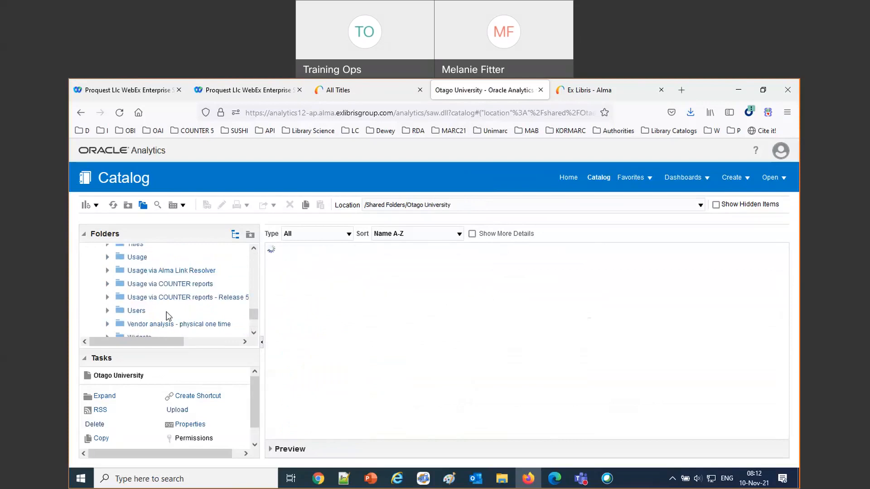
pyautogui.scroll(15, 170, 315)
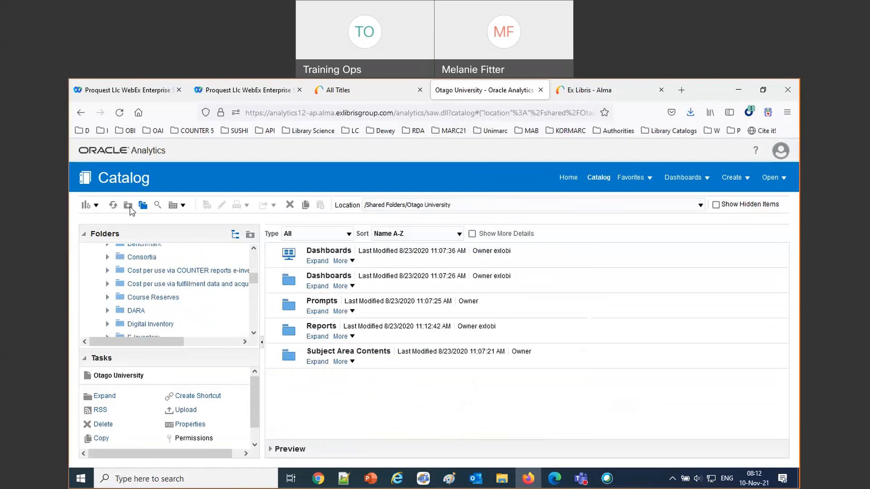
# Create a new folder named "AMC Folder" inside the Otago University folder
pyautogui.click(97, 207)
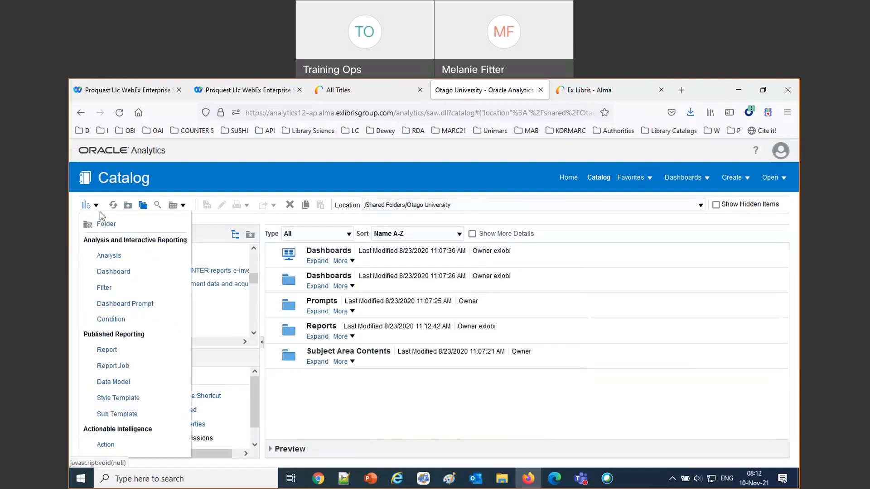
pyautogui.click(106, 226)
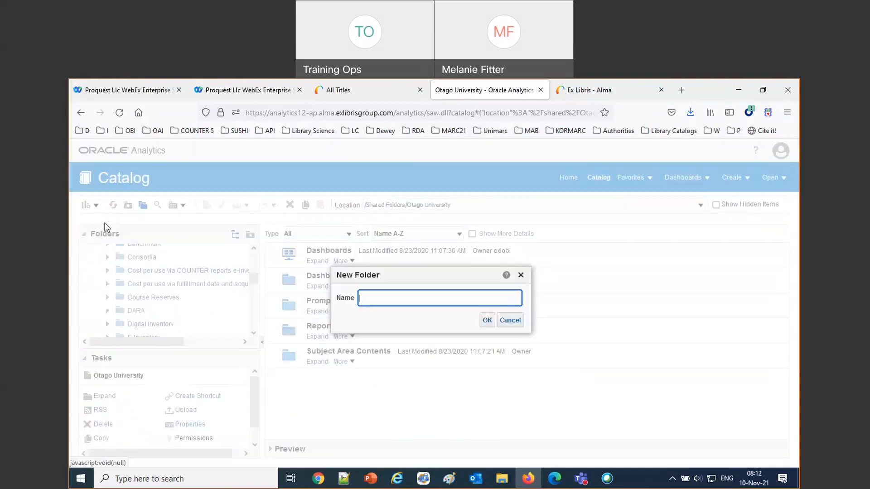
pyautogui.write('AMC Folder')
pyautogui.click(487, 321)
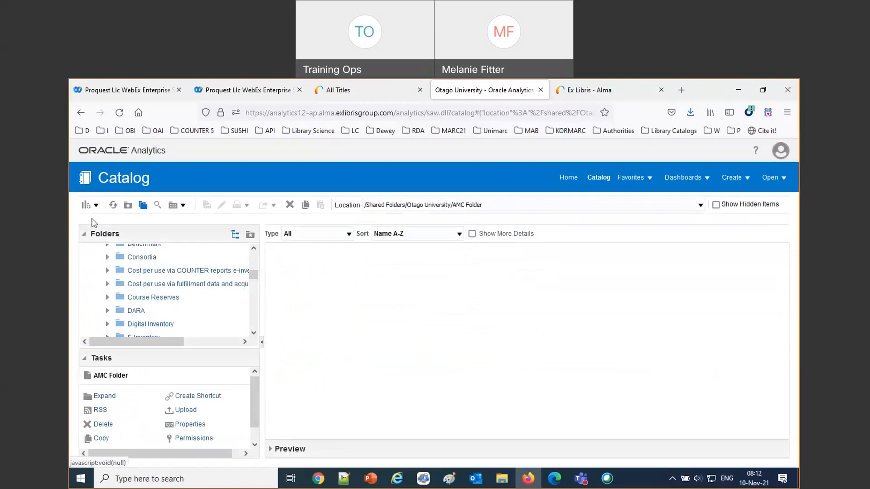
# Create a new folder named "Reports" inside AMC Folder
pyautogui.click(96, 207)
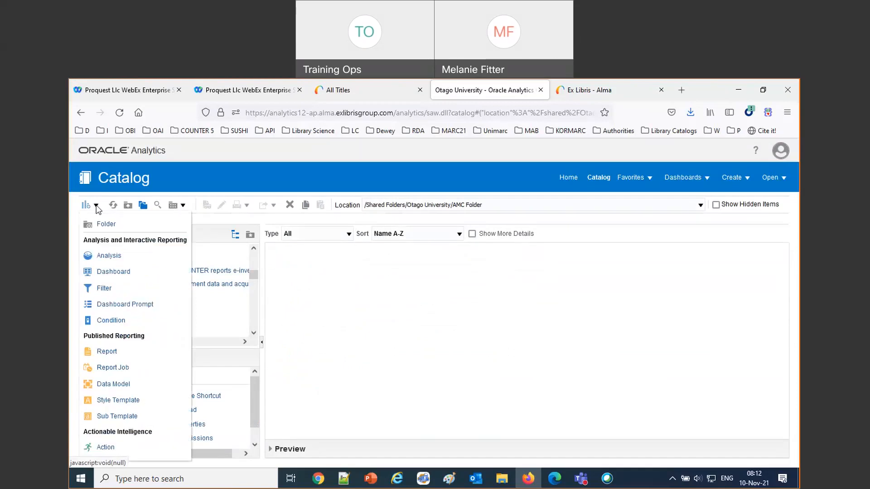
pyautogui.click(105, 225)
pyautogui.write('Reports')
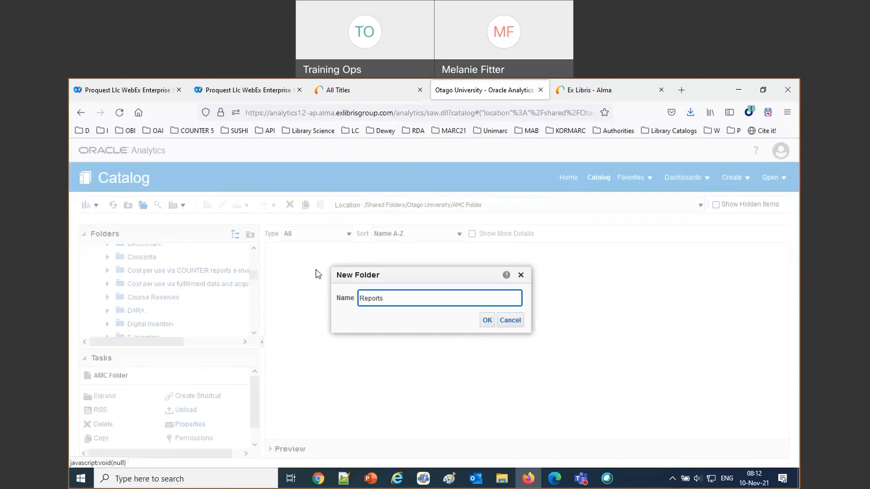
pyautogui.click(485, 320)
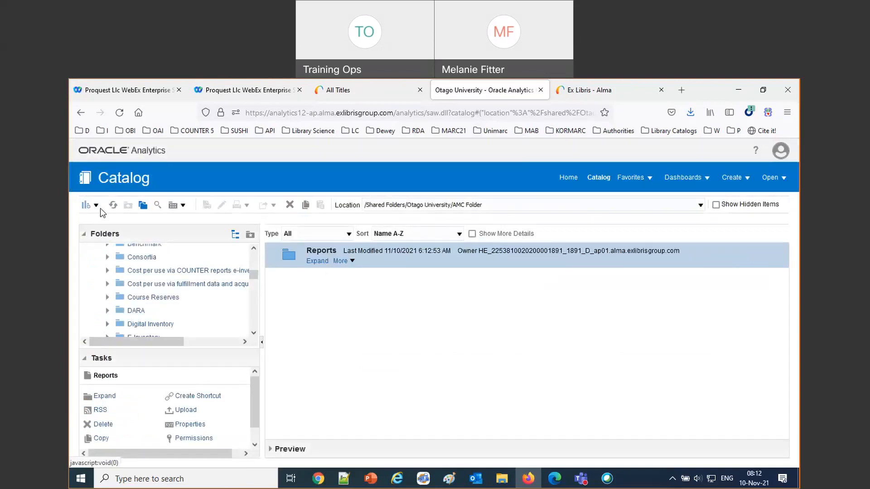
# Create a new folder named "Prompts" inside AMC Folder
pyautogui.click(97, 206)
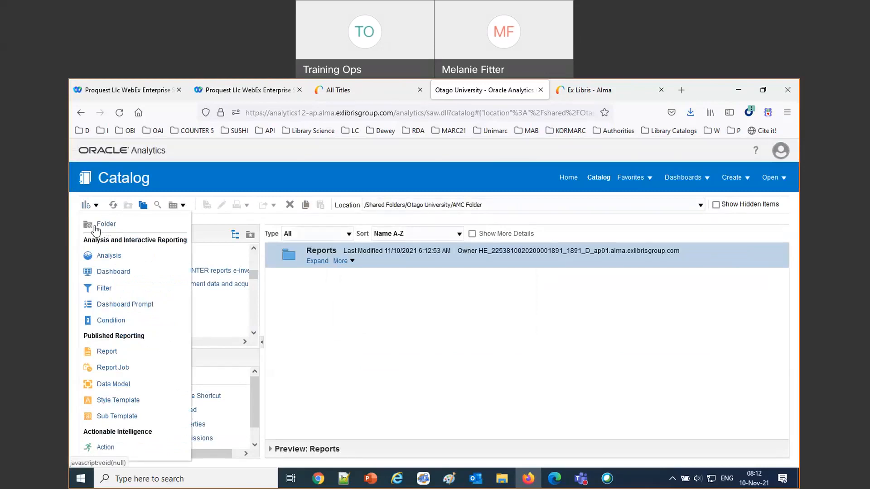
pyautogui.click(106, 225)
pyautogui.write('P')
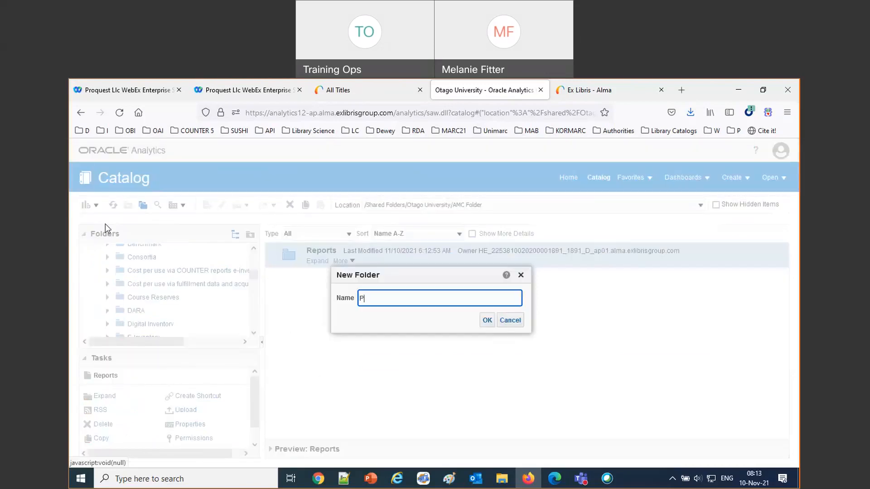
pyautogui.write('roimpts')
pyautogui.press('Left')
pyautogui.press('Left')
pyautogui.press('Left')
pyautogui.press('Left')
pyautogui.press('BackSpace')
pyautogui.click(489, 325)
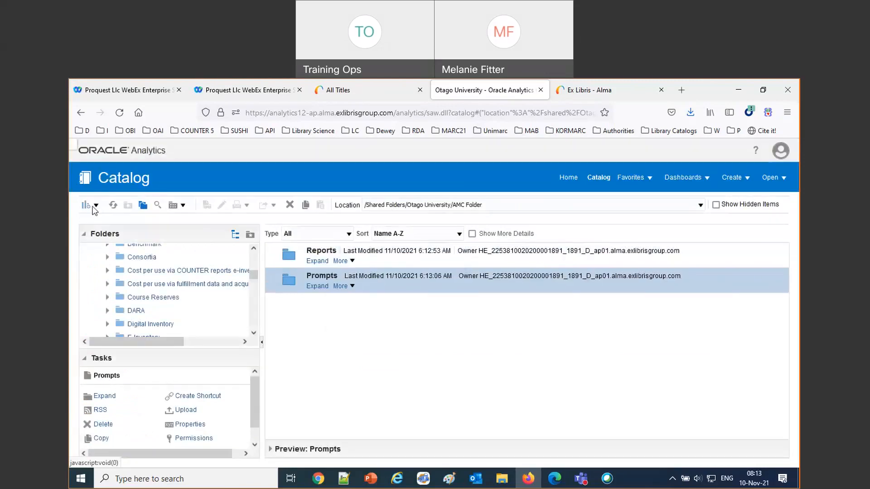
# Create a new folder named "Dashboards" inside AMC Folder
pyautogui.click(94, 207)
pyautogui.click(106, 225)
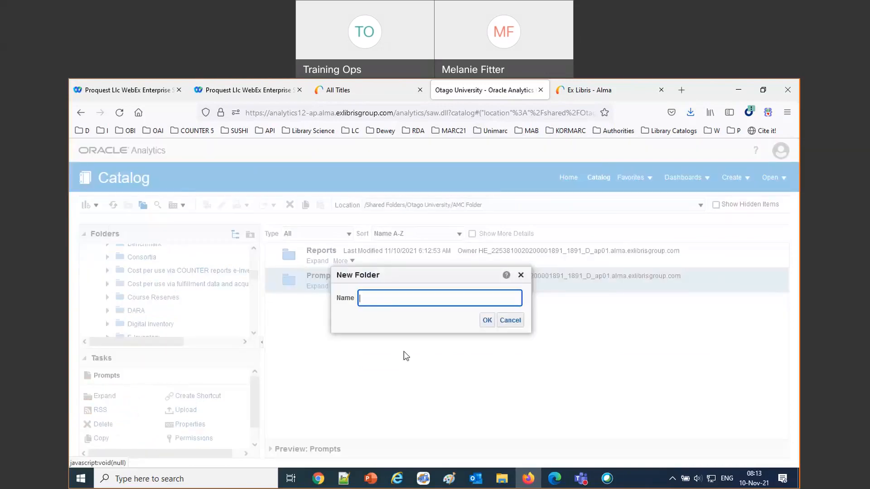
pyautogui.write('Dashboards')
pyautogui.click(487, 320)
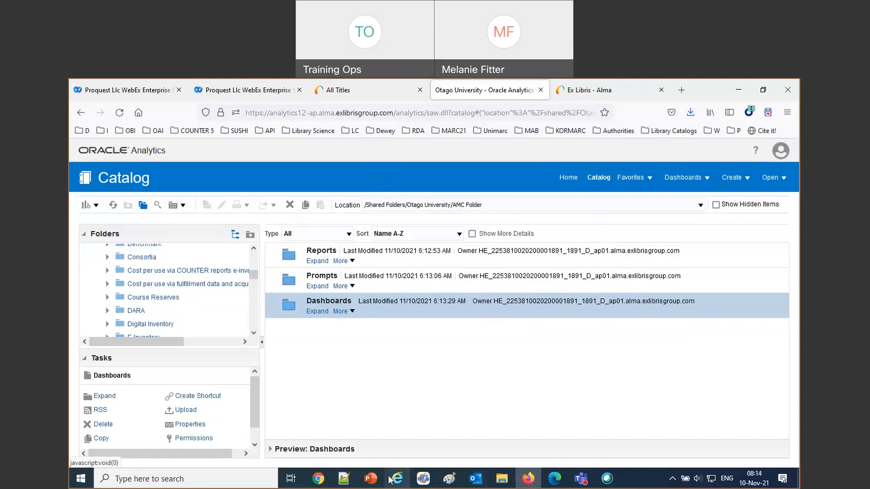
# Switch to the PowerPoint presentation to view its Introduction slide
pyautogui.click(371, 478)
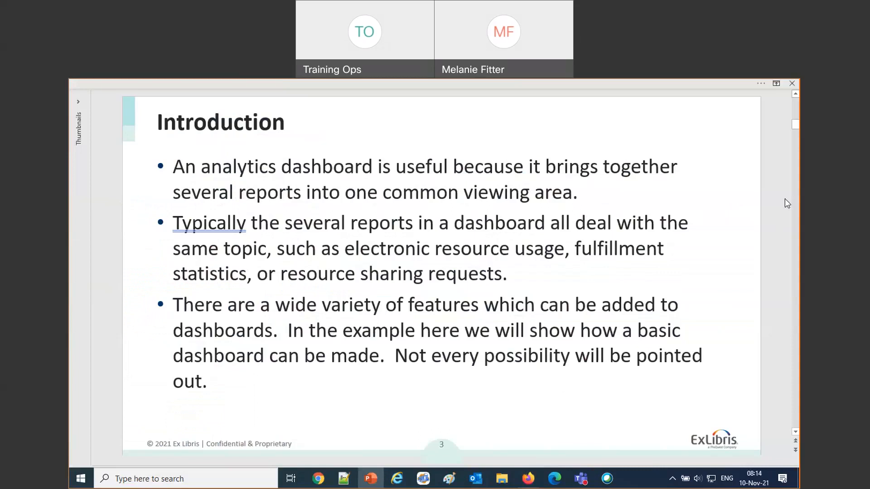
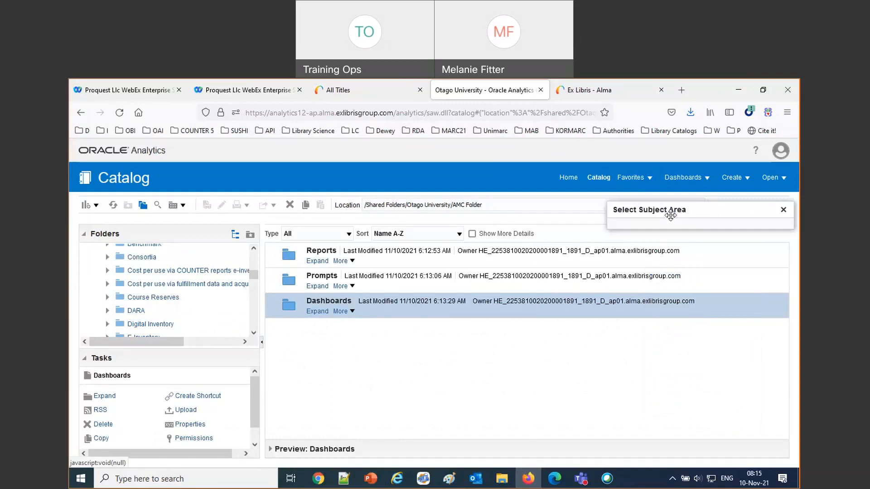
# Start a new analysis based on the Fulfillment subject area
pyautogui.scroll(-1, 699, 365)
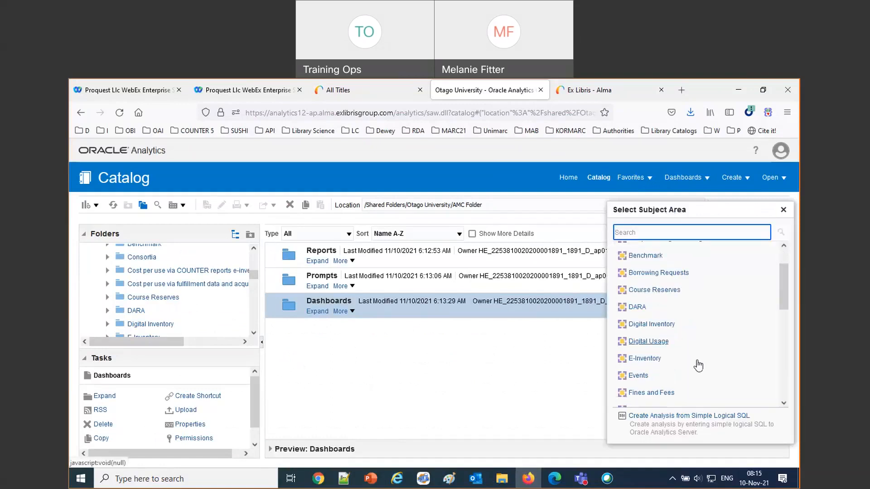
pyautogui.scroll(-2, 655, 397)
pyautogui.click(643, 372)
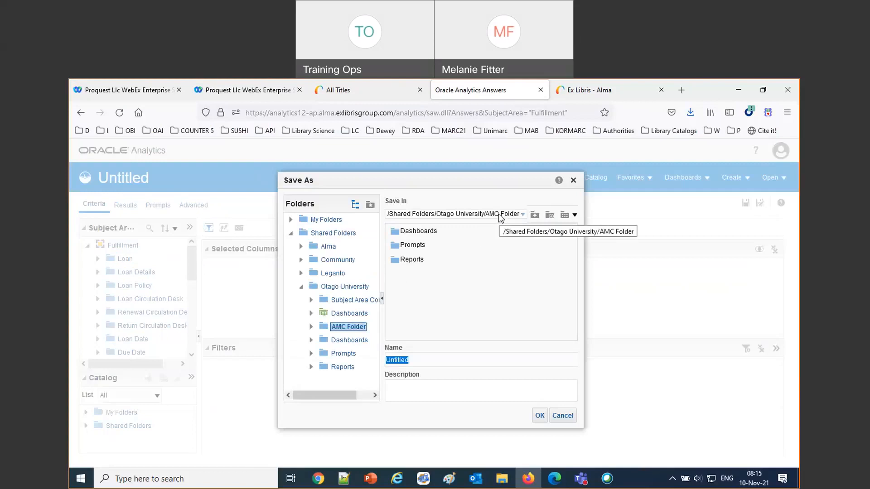
# Save the empty analysis in the Reports subfolder of AMC Folder as "Most loaned LC classifications Group 1"
pyautogui.click(396, 263)
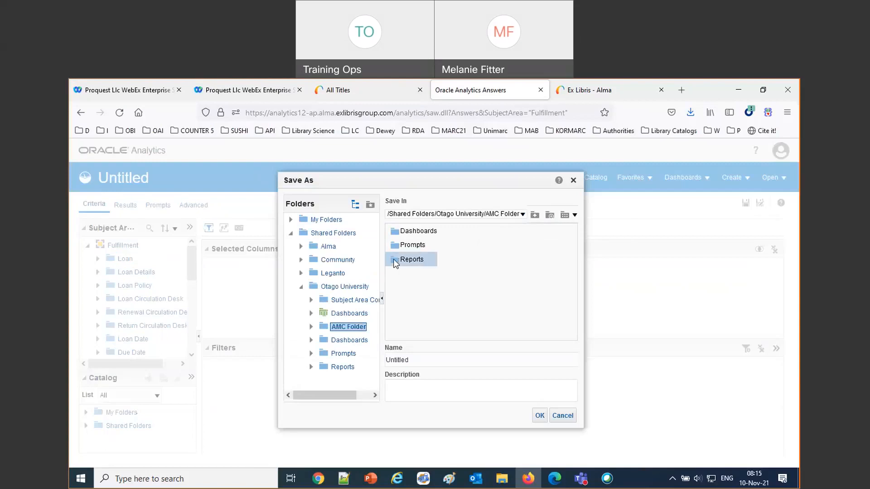
pyautogui.doubleClick(395, 263)
pyautogui.moveTo(435, 361); pyautogui.dragTo(352, 358)
pyautogui.write('Most loaned LC classifications Group 1')
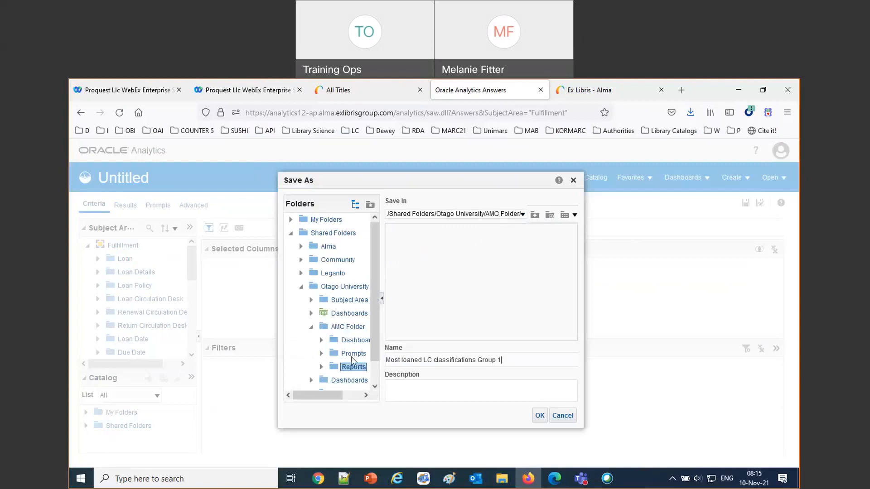
pyautogui.click(540, 416)
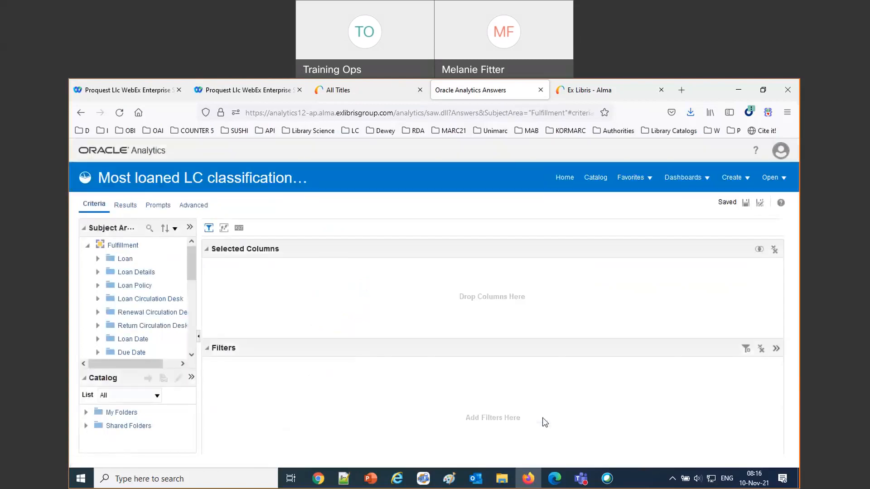
# Add Group1 from LC Classifications and Loans (Not In House) from Loan to the analysis's selected columns
pyautogui.scroll(-3, 134, 282)
pyautogui.click(98, 316)
pyautogui.moveTo(144, 347); pyautogui.dragTo(276, 298)
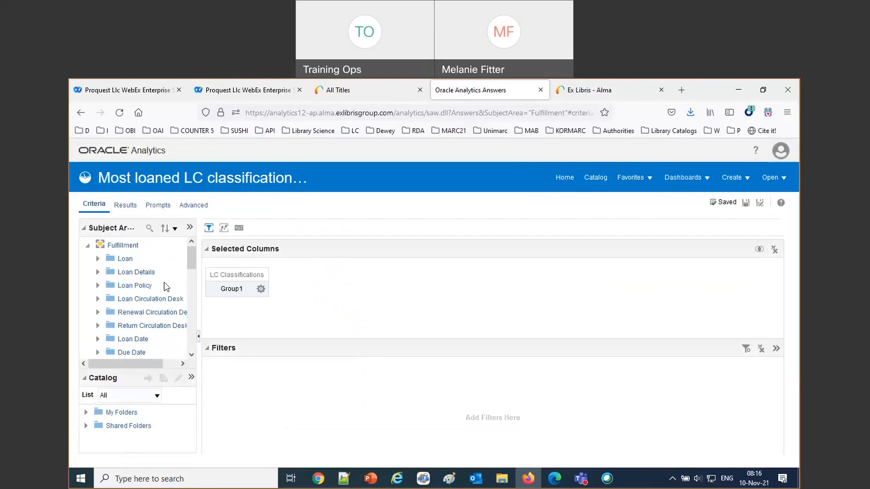
pyautogui.click(99, 259)
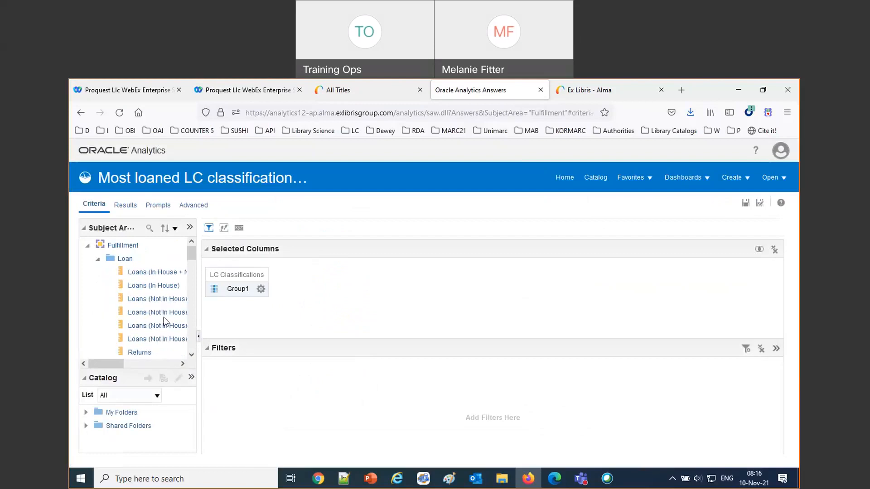
pyautogui.moveTo(160, 301); pyautogui.dragTo(285, 292)
# Add a filter on the Group1 column with the operator "is equal to / is in" and the value Unknown
pyautogui.click(261, 290)
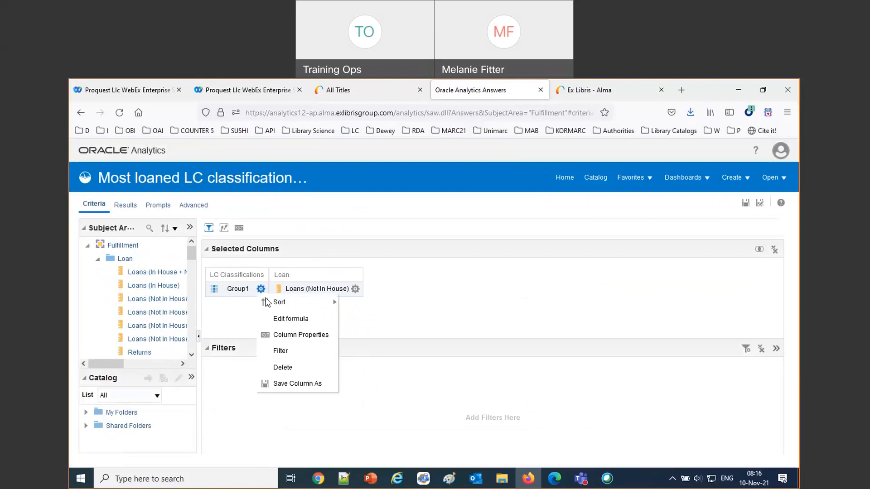
pyautogui.click(281, 351)
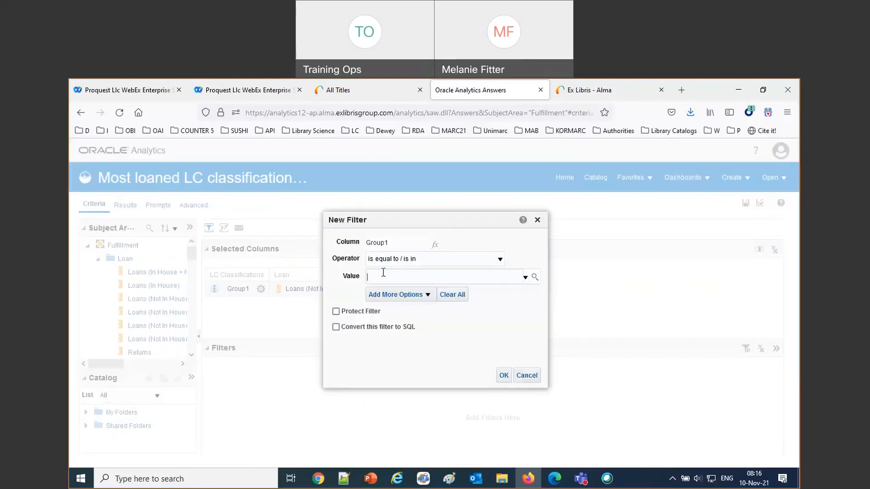
pyautogui.write('Unknown')
pyautogui.click(504, 377)
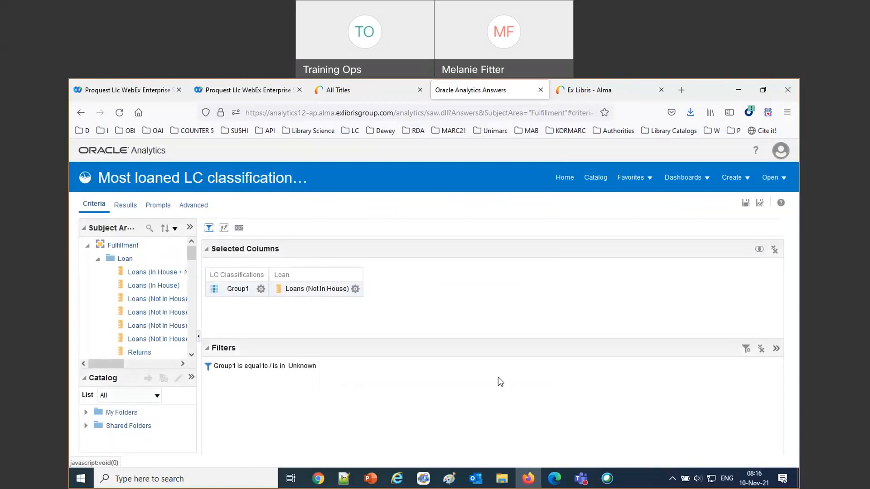
# Add an ascending sort to the Loans (Not In House) column and check the results of the analysis
pyautogui.click(355, 289)
pyautogui.moveTo(363, 305)
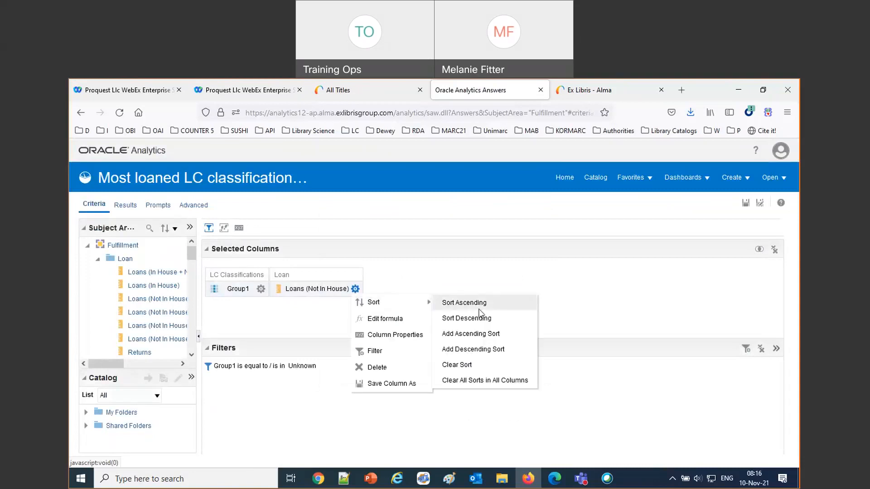
pyautogui.click(485, 334)
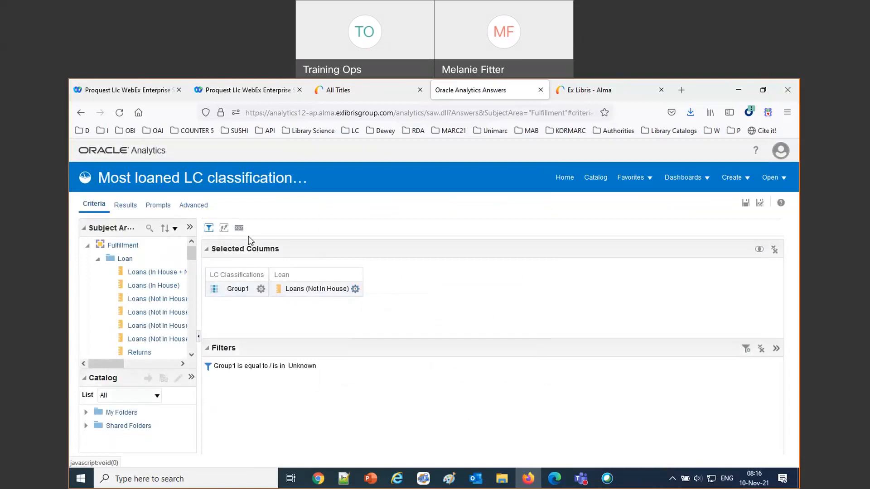
pyautogui.click(125, 208)
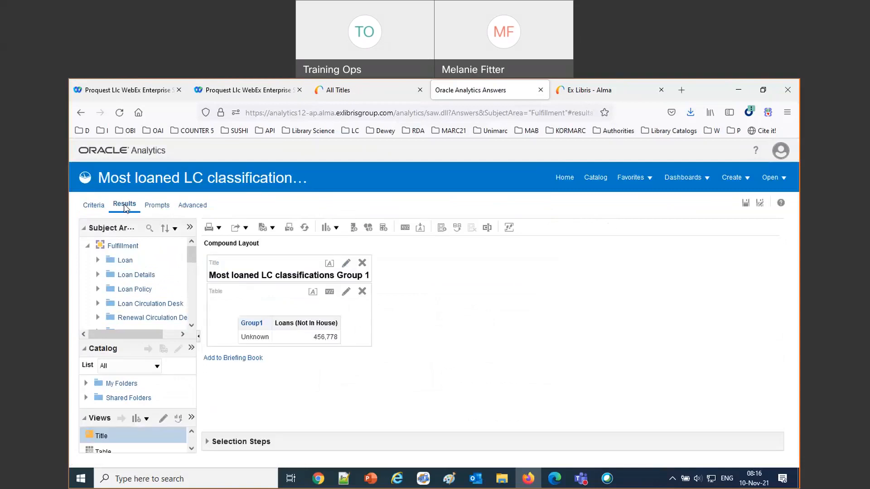
pyautogui.click(95, 207)
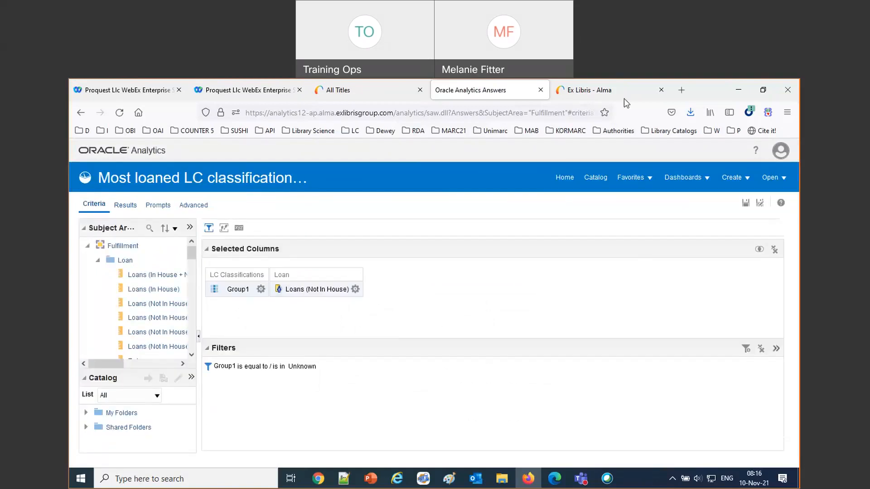
# Change the operator of the Group1 filter to "is not equal to / is not in"
pyautogui.click(261, 289)
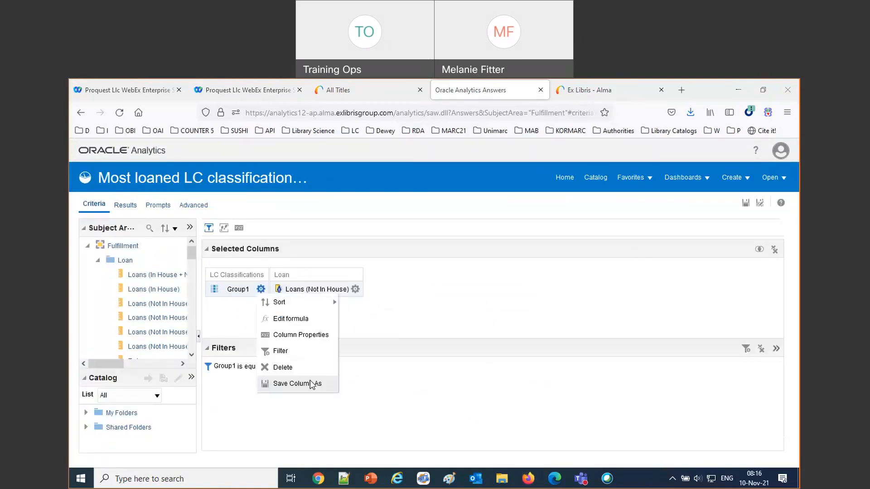
pyautogui.click(370, 423)
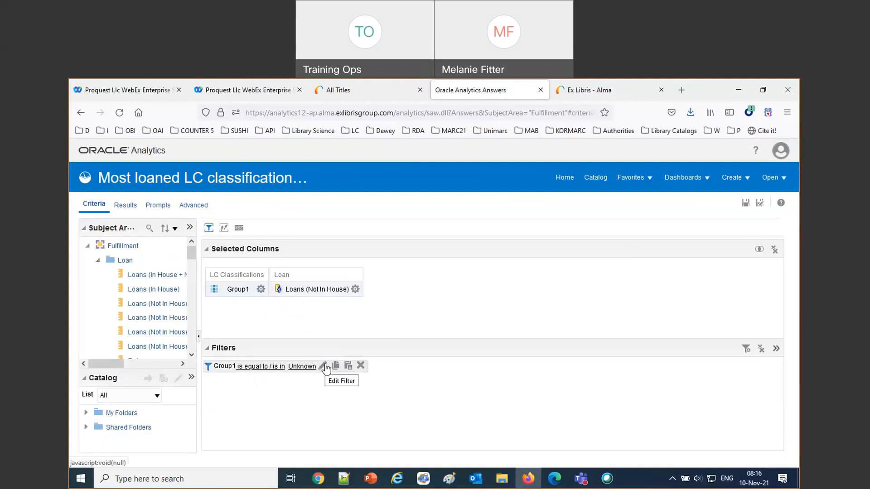
pyautogui.click(324, 366)
pyautogui.click(408, 260)
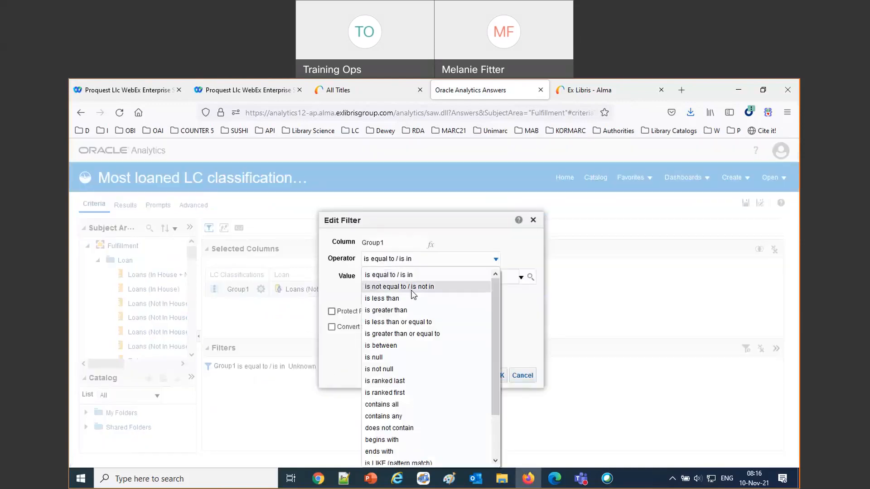
pyautogui.click(412, 287)
pyautogui.click(500, 375)
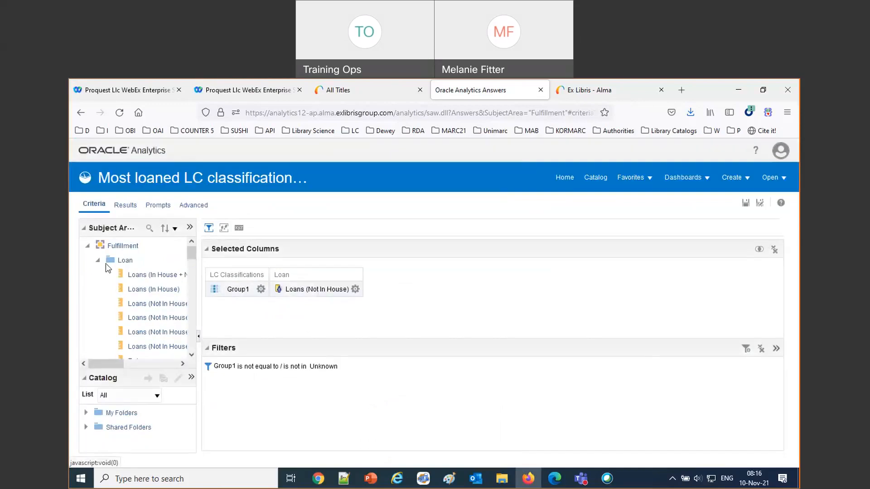
# Sort the Loans (Not In House) column in descending order
pyautogui.click(356, 289)
pyautogui.moveTo(387, 303)
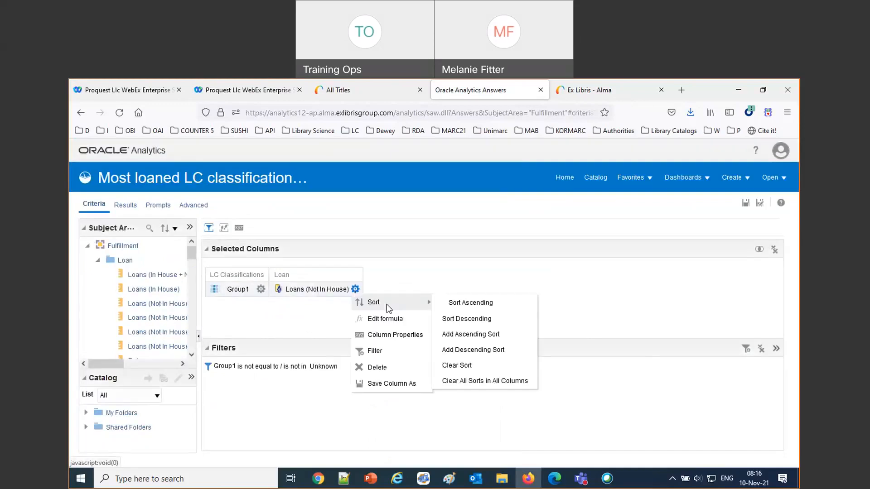
pyautogui.click(472, 320)
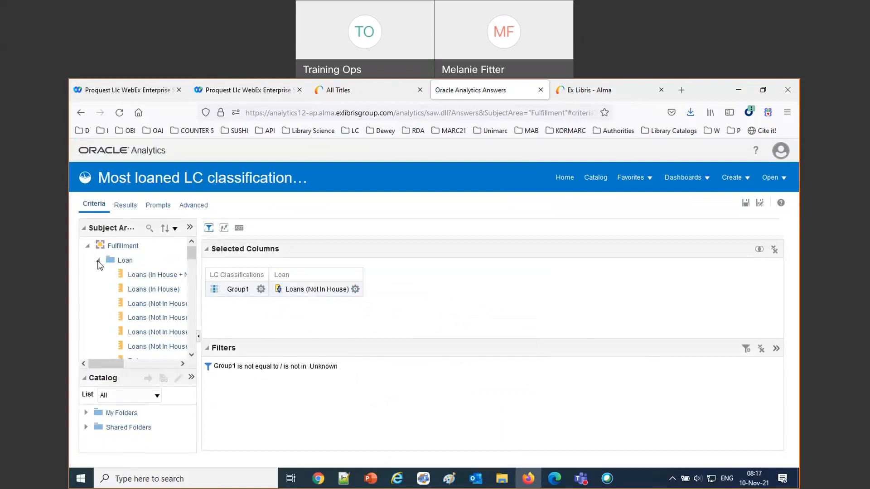
# Add a filter keeping only Loans (Not In House) values in the top 10 and display the results
pyautogui.click(356, 289)
pyautogui.moveTo(358, 299)
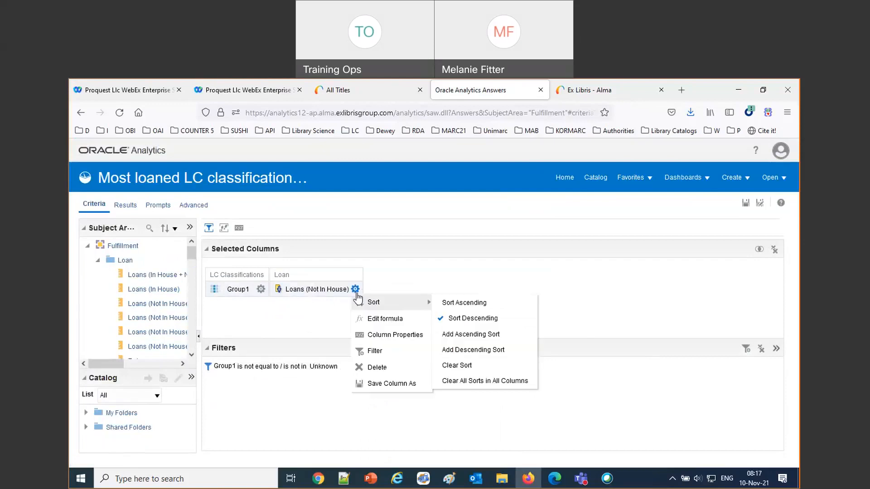
pyautogui.click(383, 353)
pyautogui.click(513, 261)
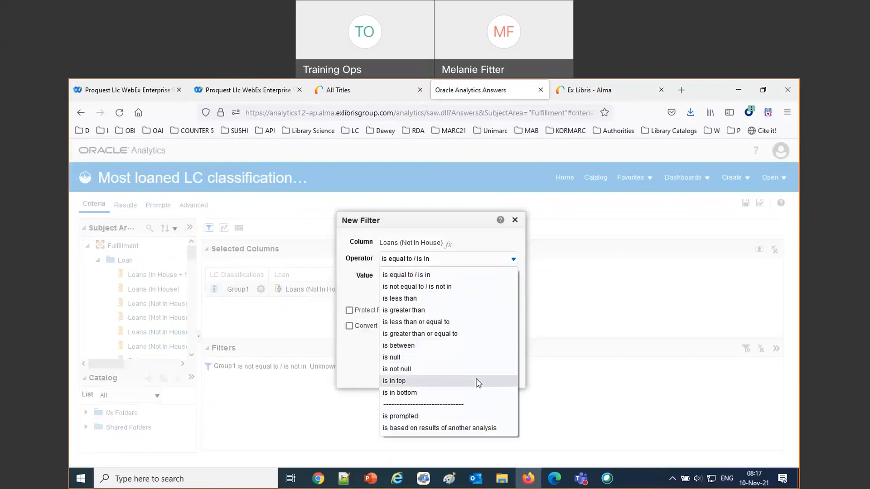
pyautogui.click(478, 381)
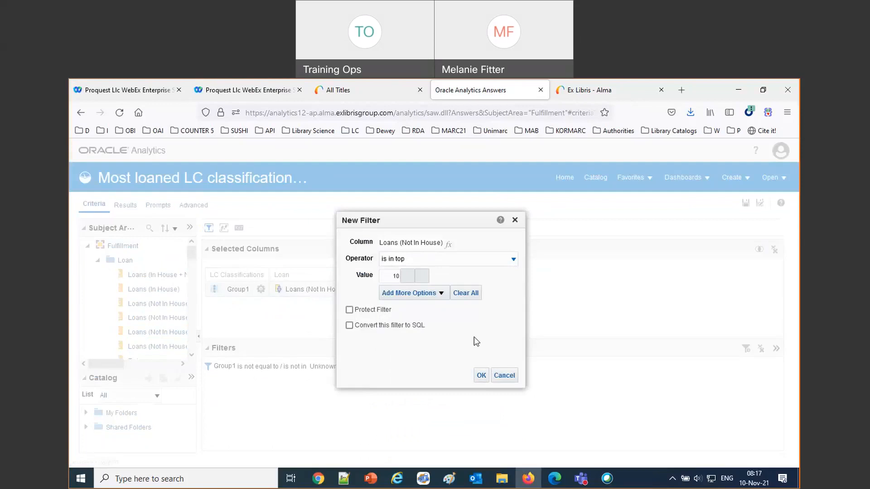
pyautogui.click(482, 380)
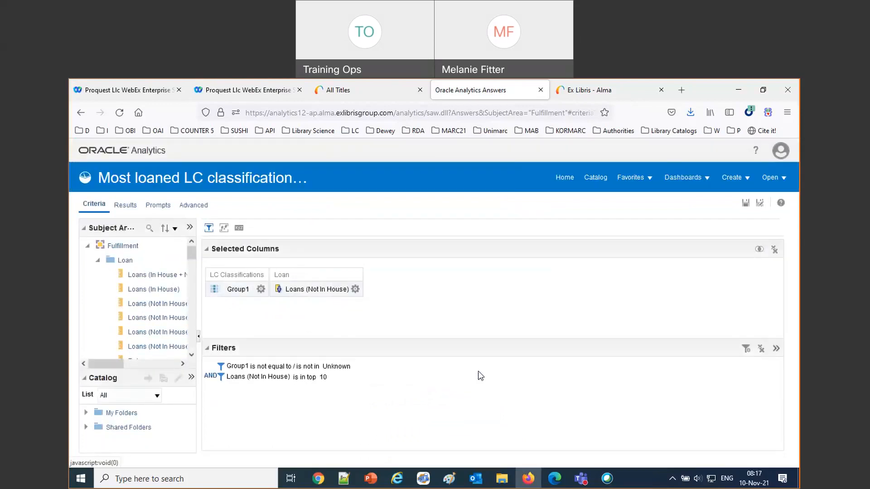
pyautogui.click(124, 205)
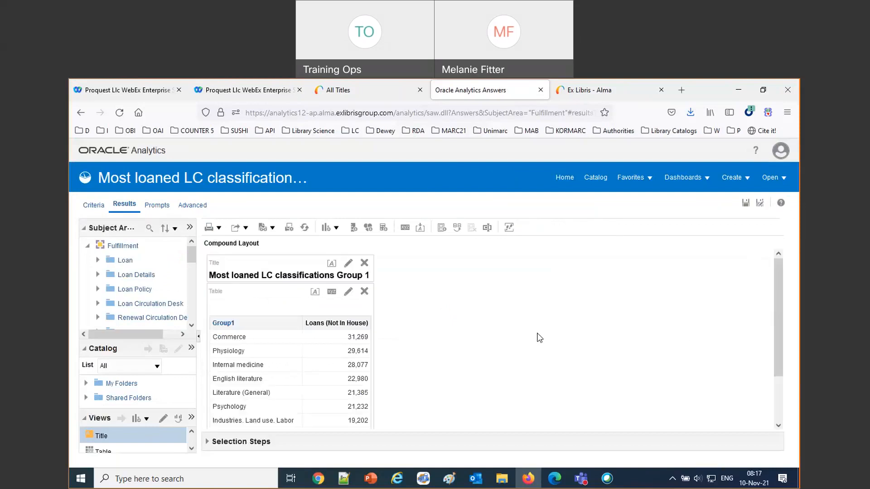
# Review the full top-ten results table and check the planned report names on the PowerPoint slide
pyautogui.scroll(-3, 254, 371)
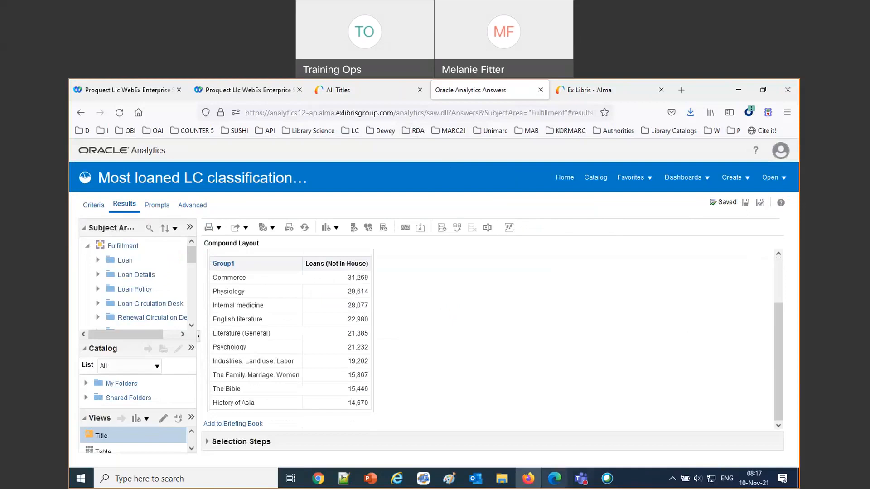
pyautogui.click(371, 479)
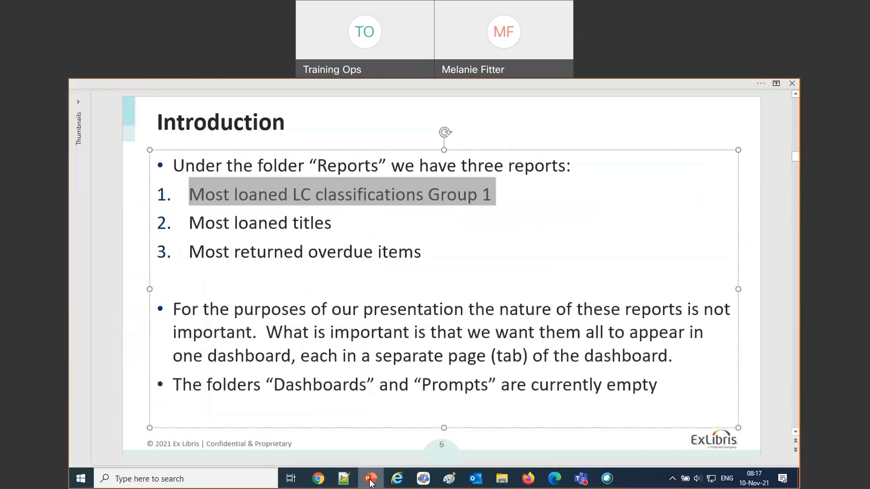
pyautogui.click(371, 482)
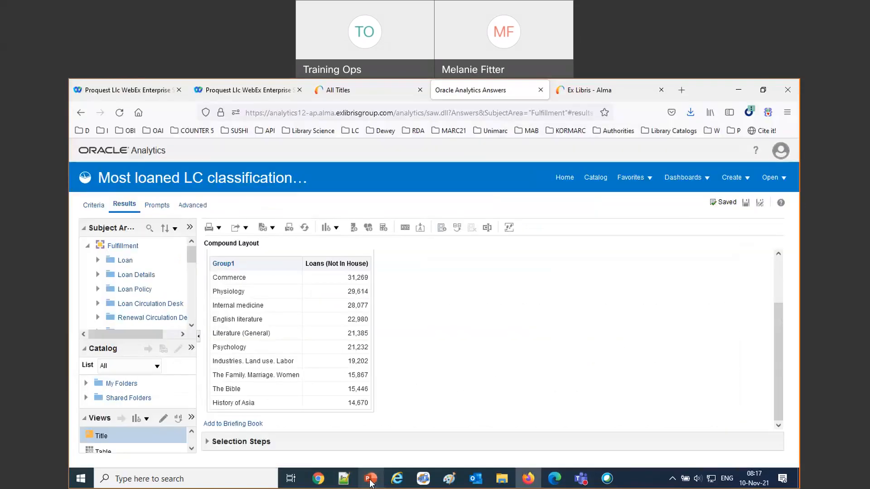
# Save the analysis, and save a copy named "Most loaned titles" in the Reports subfolder of AMC Folder
pyautogui.click(760, 204)
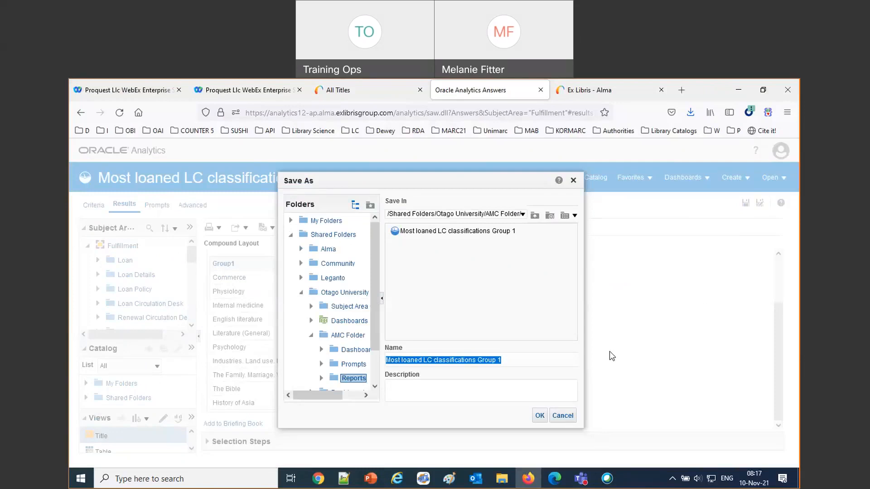
pyautogui.click(569, 416)
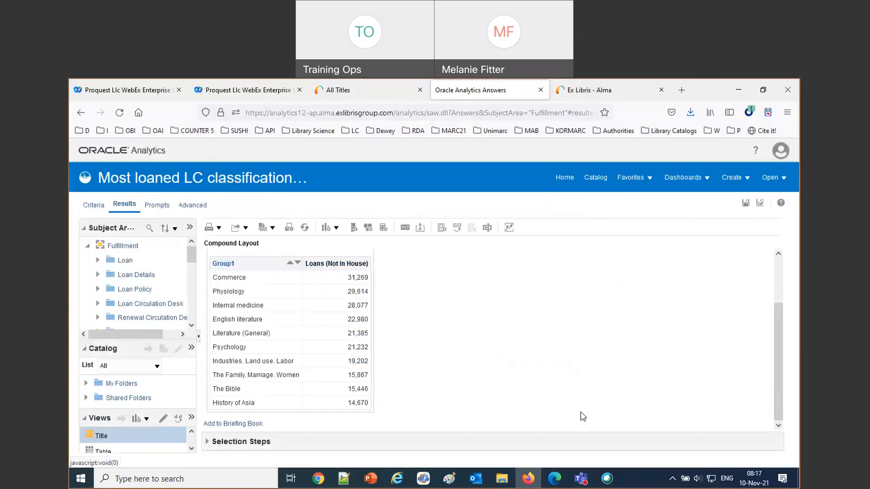
pyautogui.click(746, 205)
pyautogui.click(761, 205)
pyautogui.moveTo(424, 358); pyautogui.dragTo(627, 358)
pyautogui.write('tiytles')
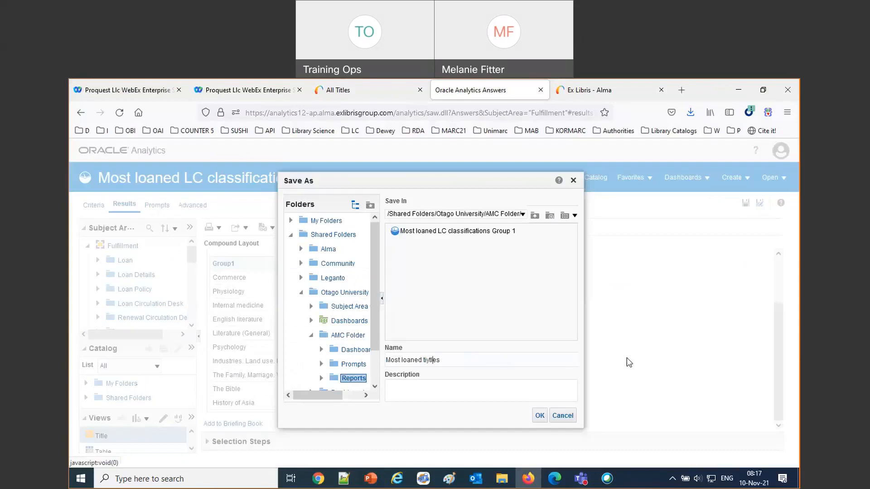
pyautogui.press('Left')
pyautogui.press('Left')
pyautogui.press('Left')
pyautogui.press('Left')
pyautogui.press('BackSpace')
pyautogui.click(540, 416)
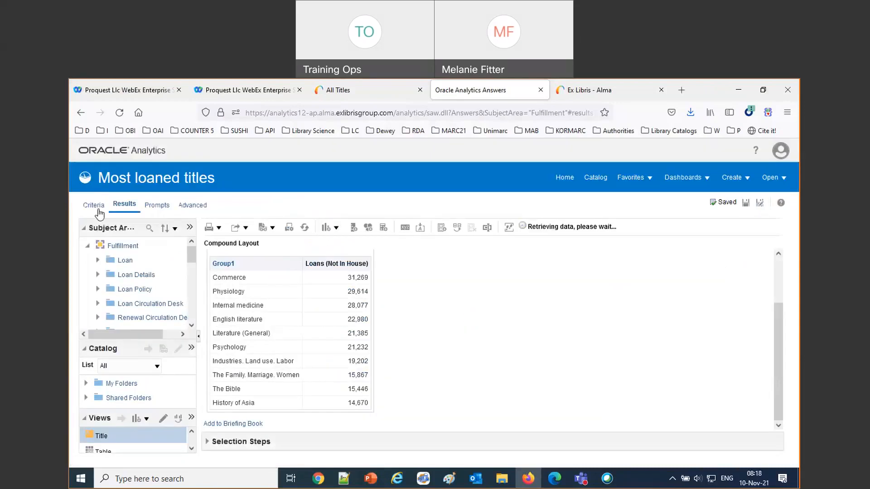
# Replace the Group1 column's formula with "Bibliographic Details"."Title" and display the results
pyautogui.click(97, 207)
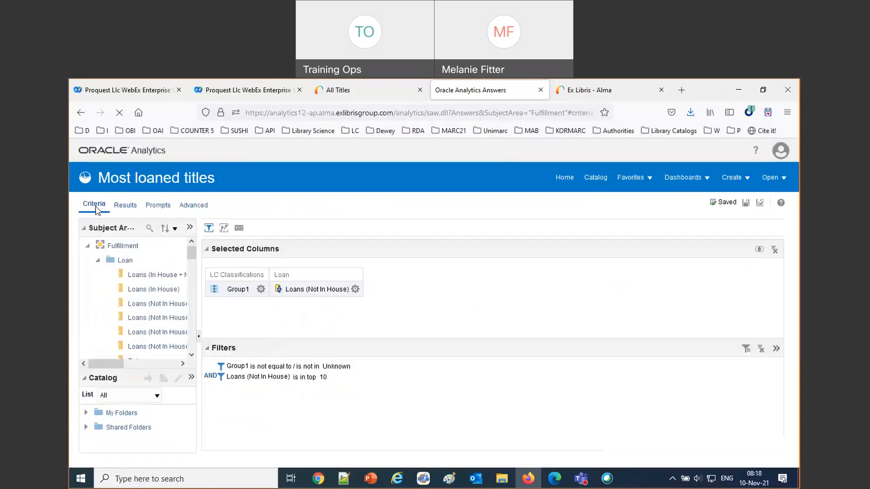
pyautogui.click(261, 290)
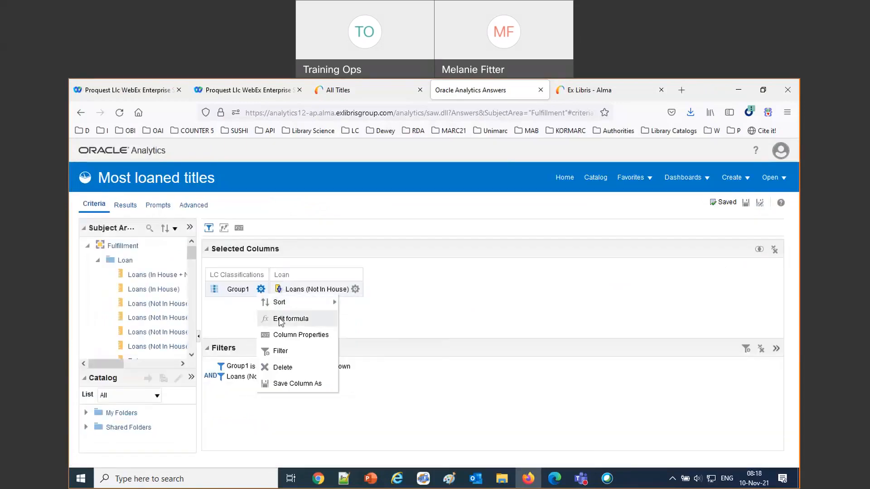
pyautogui.click(283, 319)
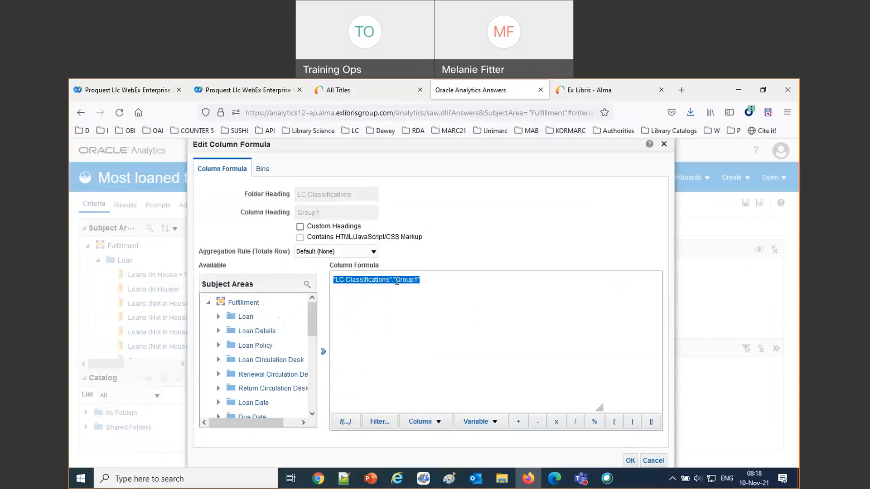
pyautogui.scroll(-2, 245, 366)
pyautogui.scroll(-3, 244, 366)
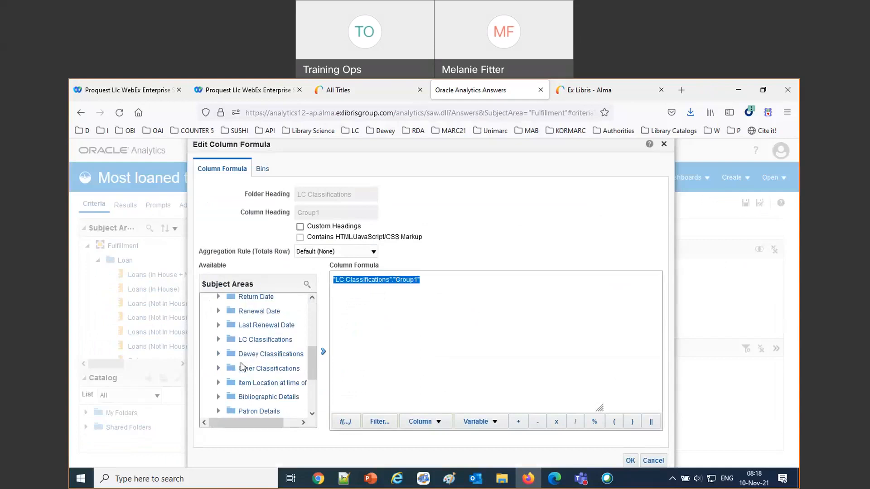
pyautogui.scroll(-2, 241, 367)
pyautogui.click(218, 352)
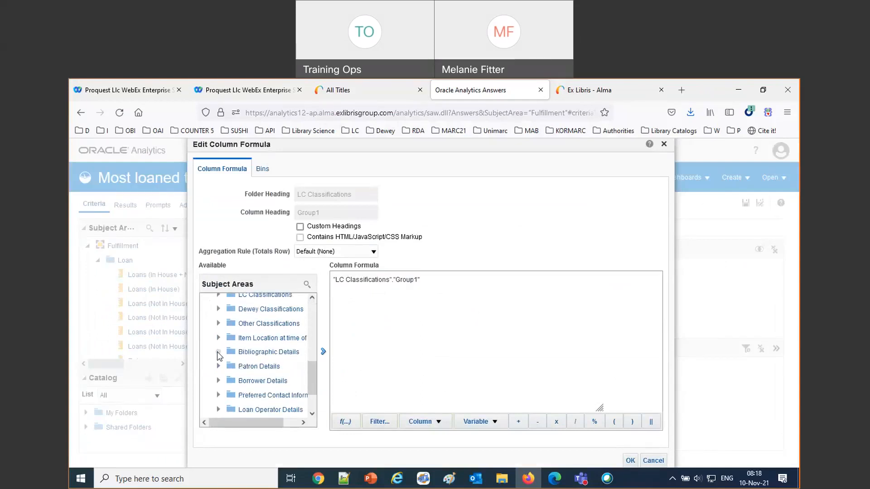
pyautogui.scroll(-5, 251, 367)
pyautogui.scroll(-15, 252, 366)
pyautogui.scroll(-10, 254, 371)
pyautogui.click(255, 373)
pyautogui.click(322, 353)
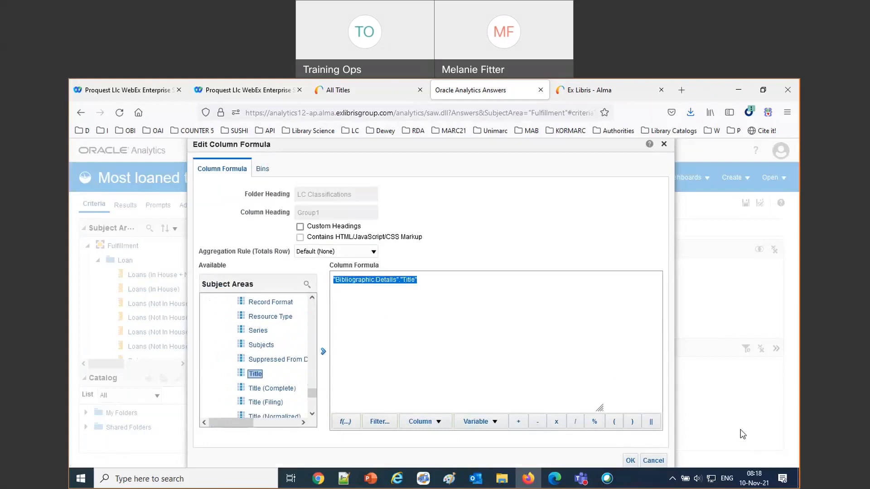
pyautogui.click(630, 460)
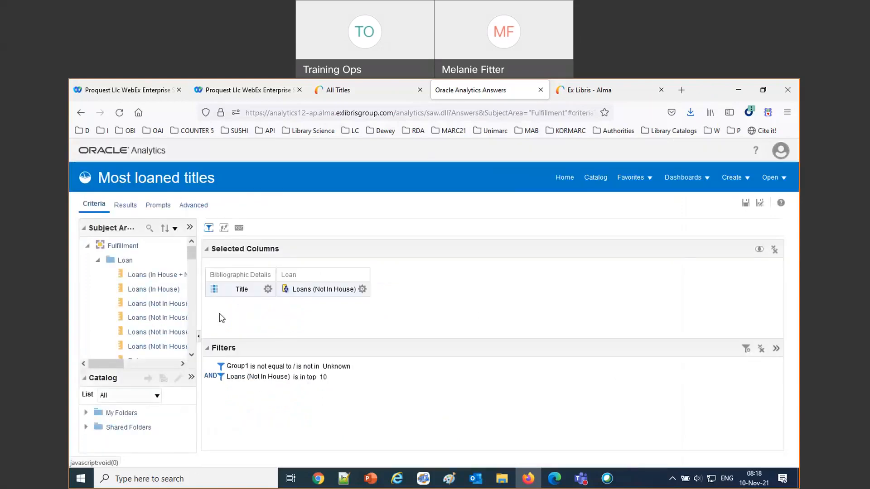
pyautogui.click(129, 207)
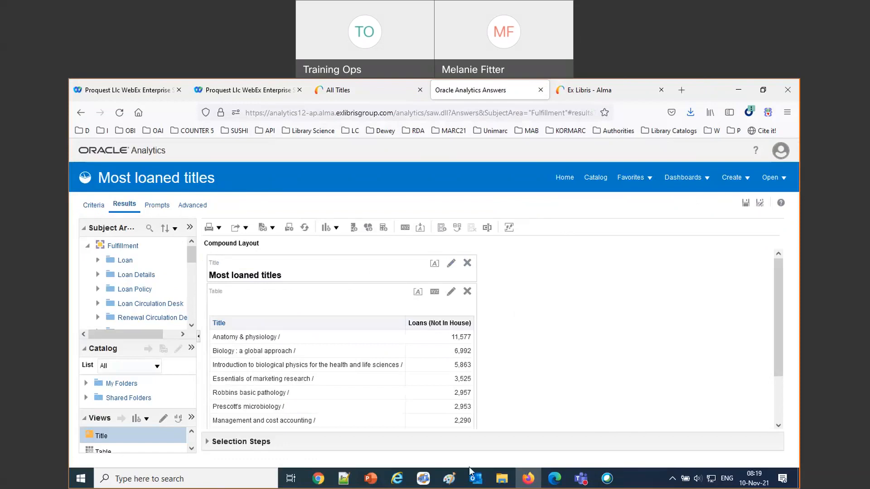
# Check the name of the third report and the folder slides that follow in the PowerPoint presentation
pyautogui.click(371, 479)
pyautogui.moveTo(198, 251); pyautogui.dragTo(408, 255)
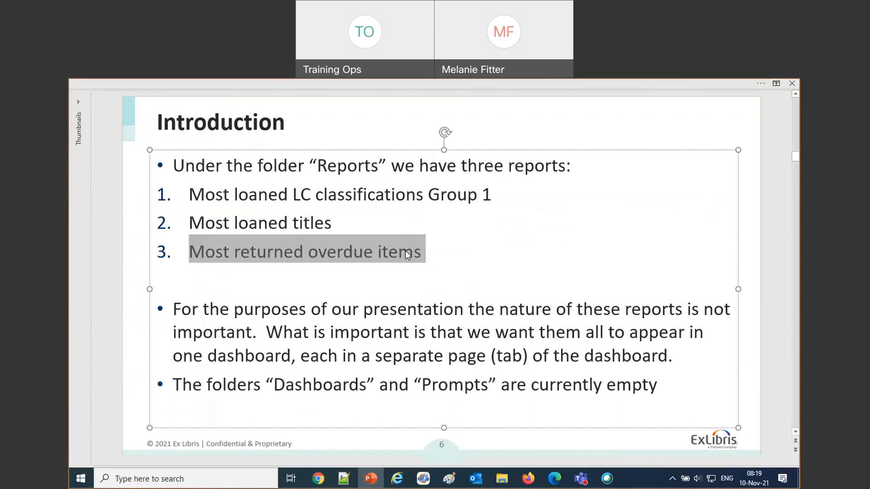
pyautogui.click(527, 481)
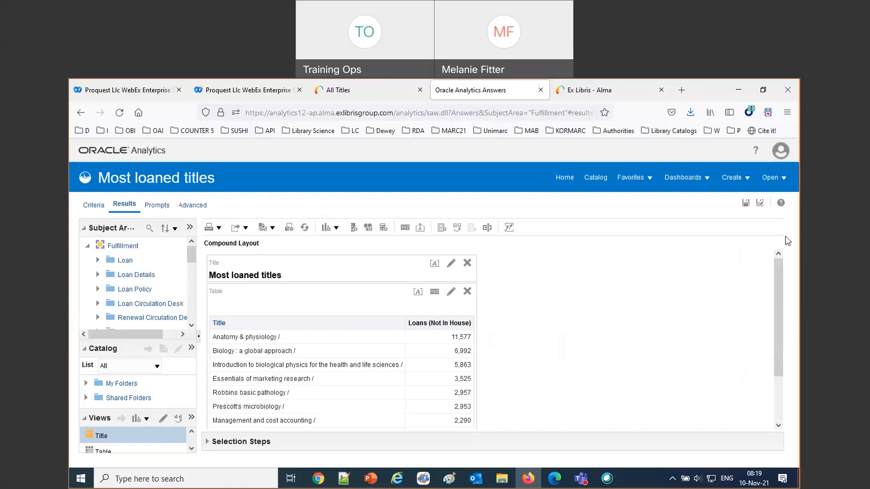
pyautogui.click(730, 179)
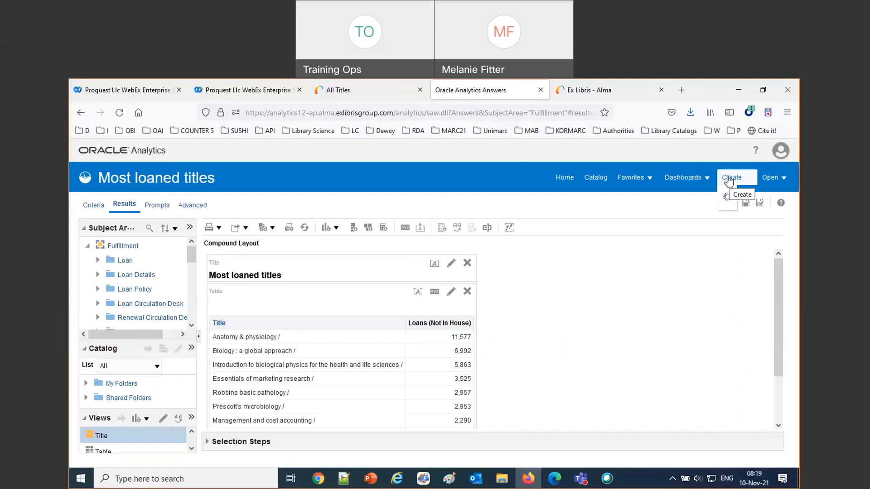
pyautogui.click(95, 207)
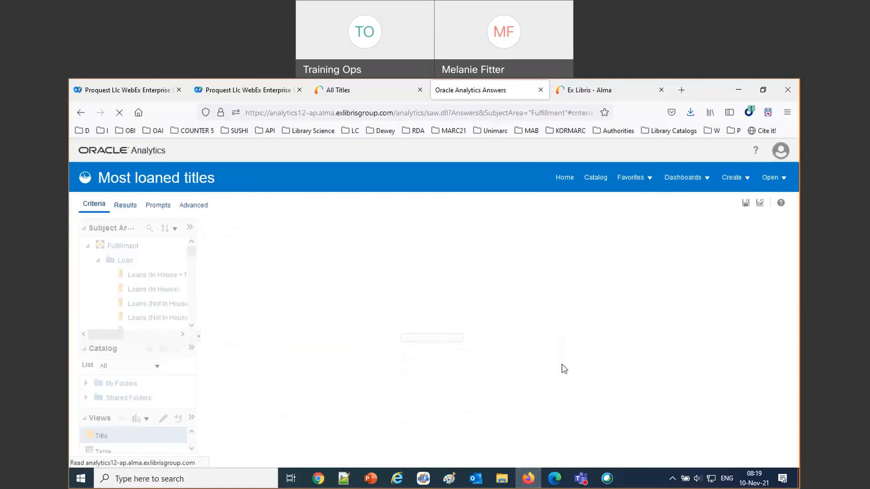
pyautogui.click(372, 477)
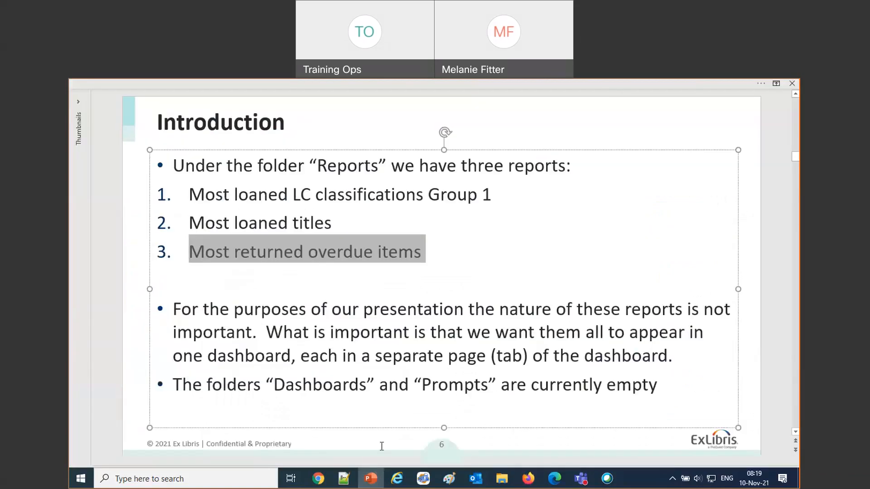
pyautogui.scroll(-1, 386, 424)
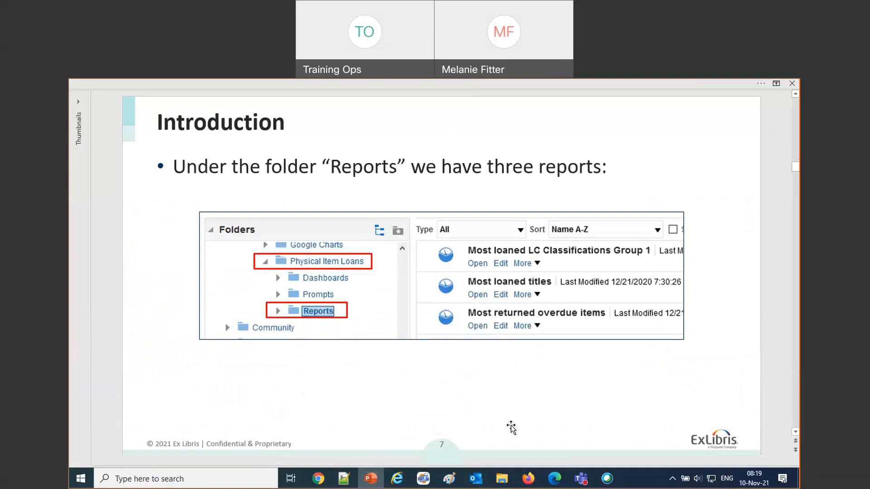
pyautogui.scroll(-1, 512, 428)
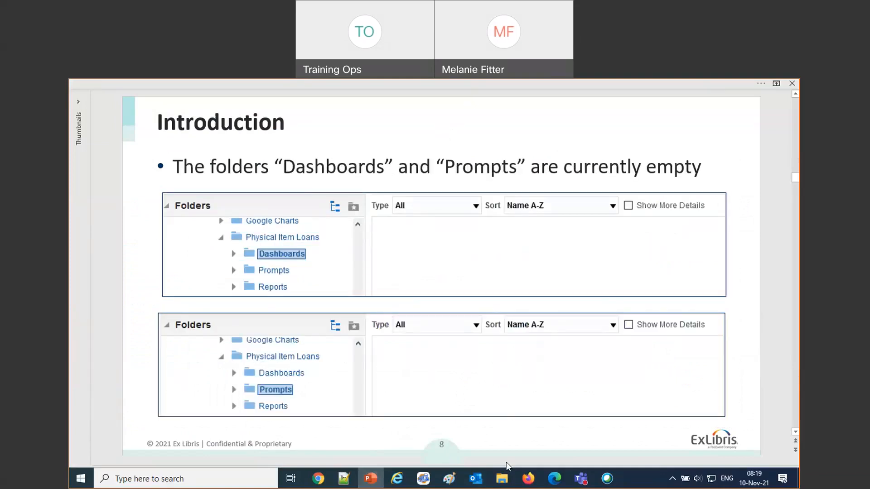
pyautogui.click(528, 479)
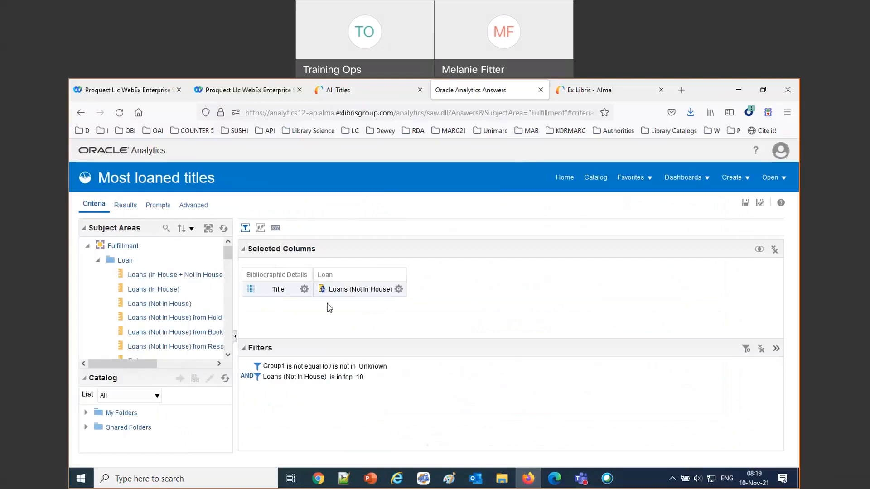
# Remove the Title and Loans (Not In House) columns and both filters from the analysis criteria
pyautogui.click(304, 289)
pyautogui.click(336, 368)
pyautogui.click(327, 289)
pyautogui.click(344, 368)
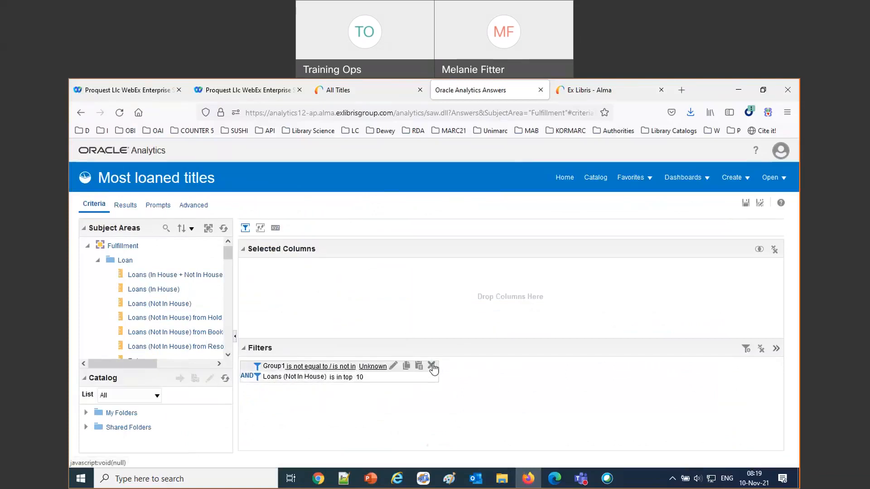
pyautogui.click(431, 367)
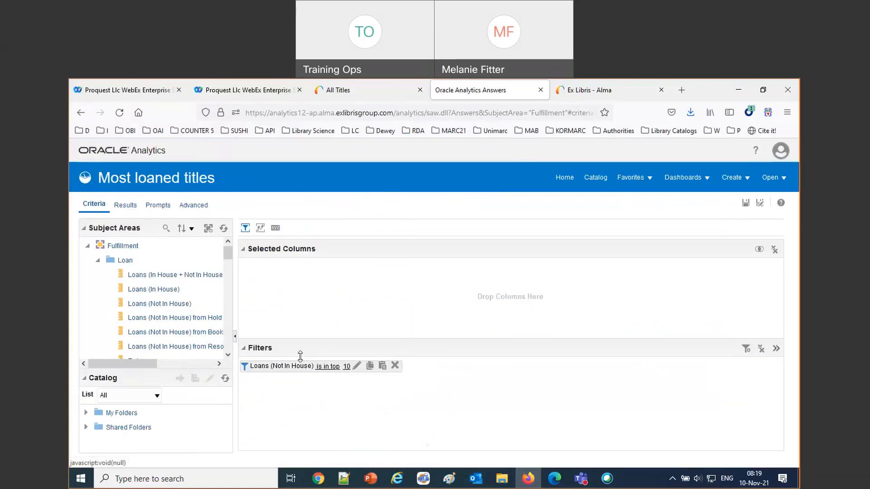
pyautogui.click(394, 365)
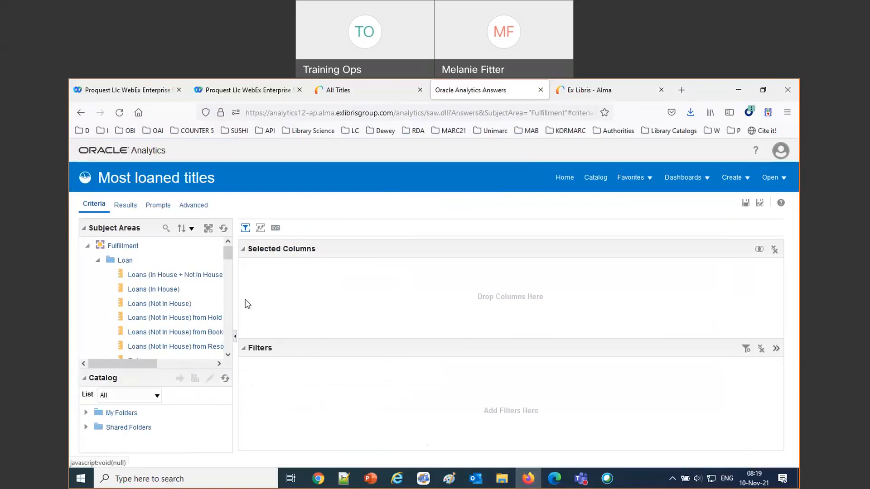
# Add the Return Due Days measure from the Loan folder to the selected columns
pyautogui.scroll(-2, 250, 302)
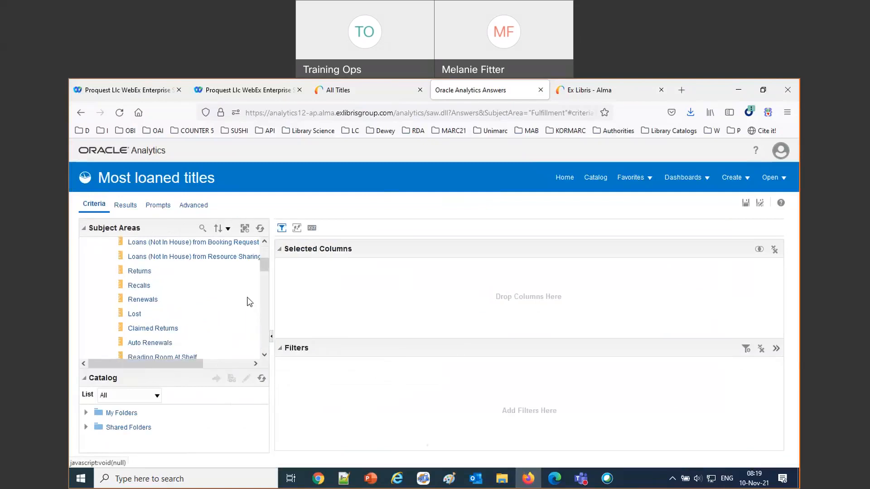
pyautogui.scroll(-3, 249, 302)
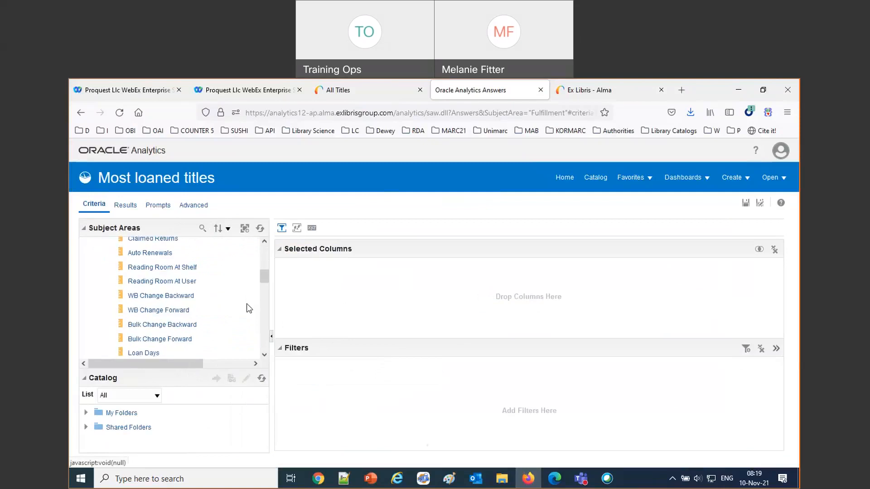
pyautogui.scroll(-1, 248, 310)
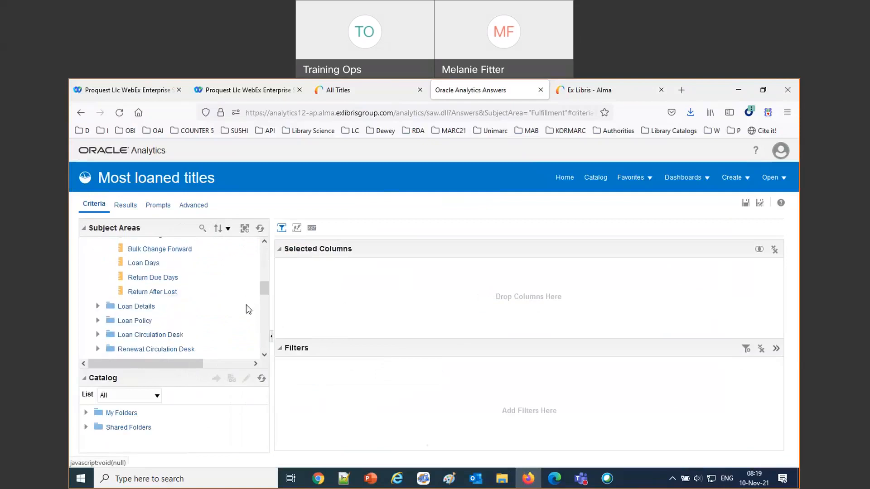
pyautogui.moveTo(155, 277); pyautogui.dragTo(314, 289)
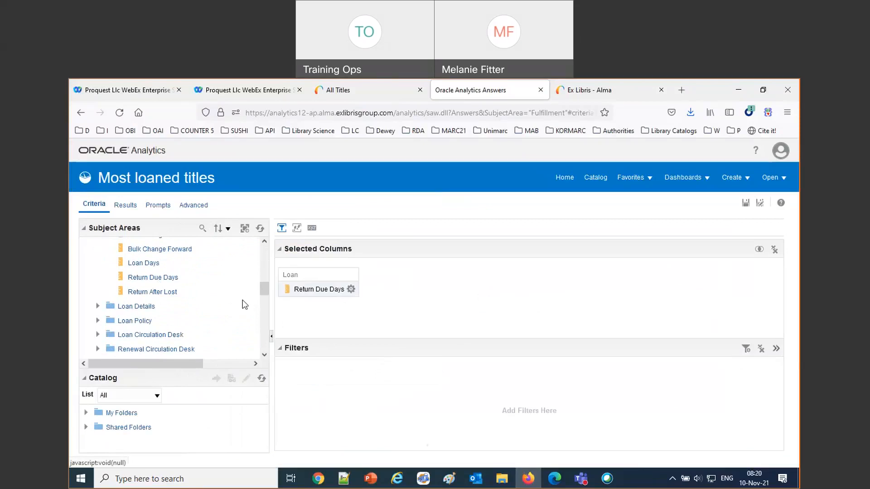
# Add the Loan Date column from the Loan Date folder to the selected columns
pyautogui.scroll(6, 245, 305)
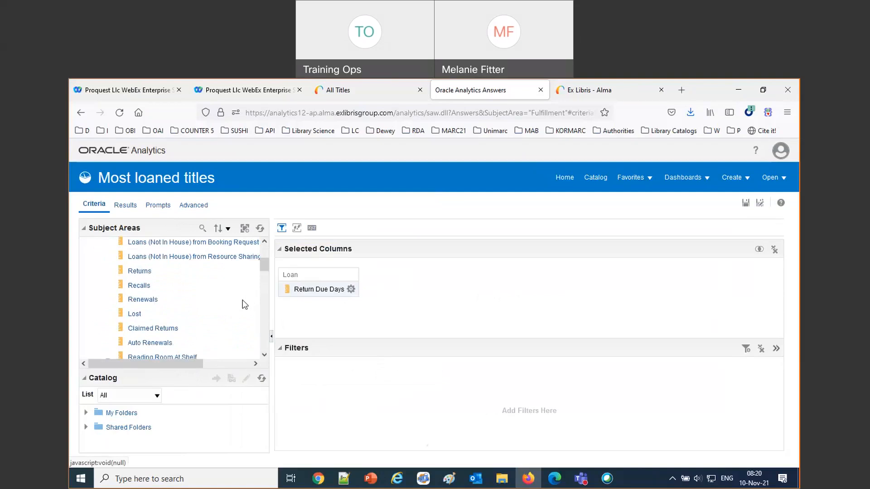
pyautogui.scroll(3, 243, 305)
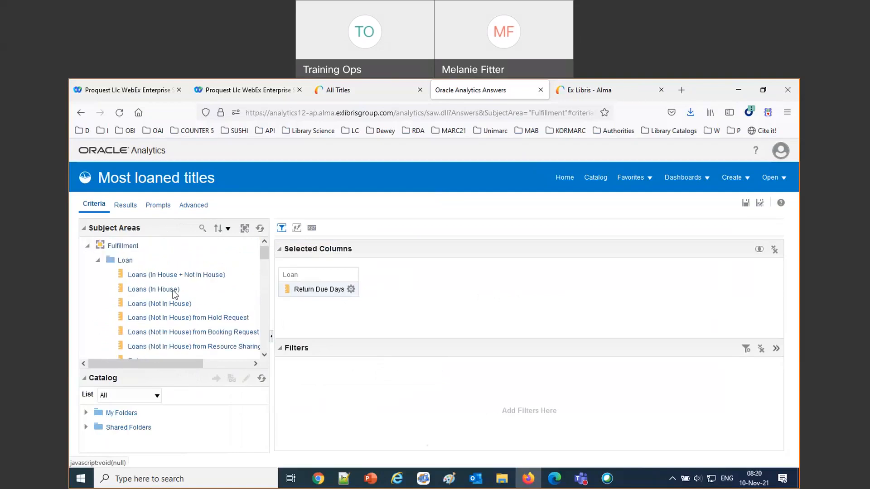
pyautogui.scroll(-2, 213, 308)
pyautogui.scroll(-10, 204, 317)
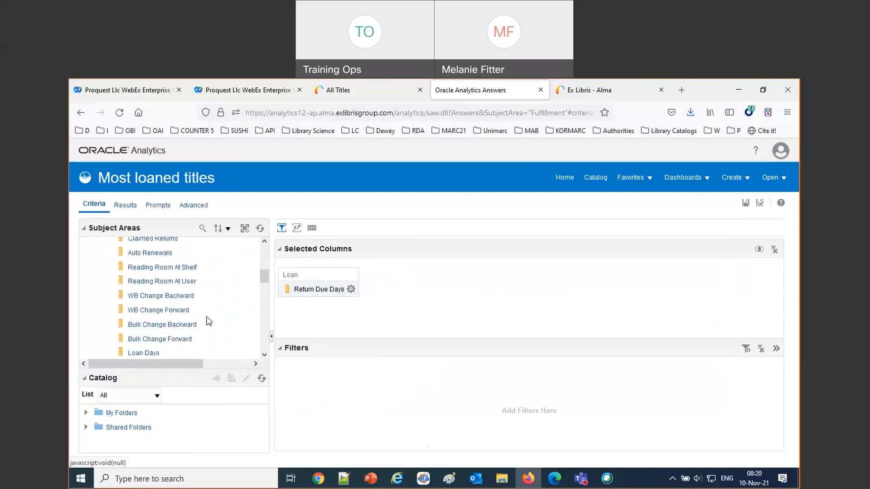
pyautogui.scroll(-2, 209, 323)
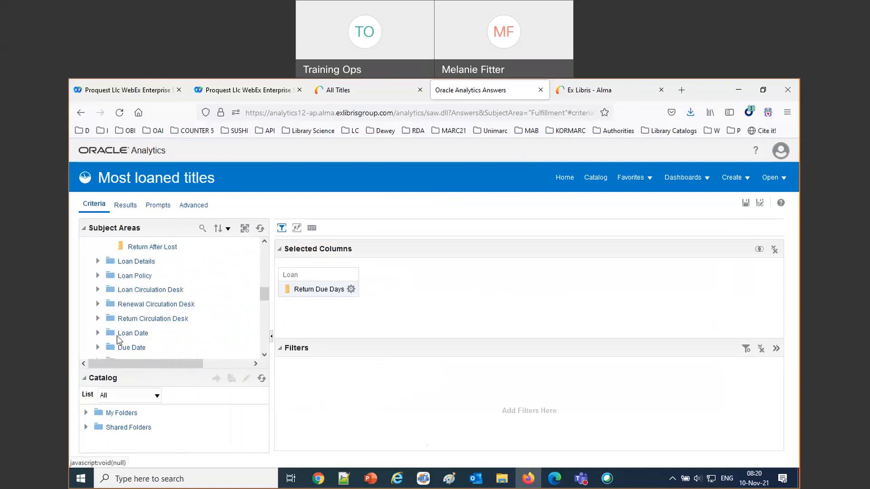
pyautogui.click(97, 335)
pyautogui.scroll(-2, 169, 301)
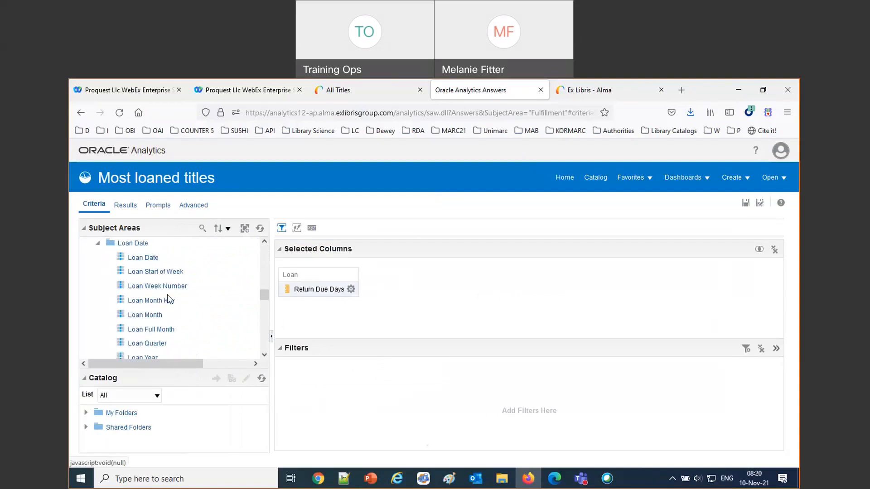
pyautogui.moveTo(147, 262); pyautogui.dragTo(426, 310)
# Add the Due Date column from the Due Date folder to the selected columns
pyautogui.scroll(-2, 197, 297)
pyautogui.scroll(-2, 196, 296)
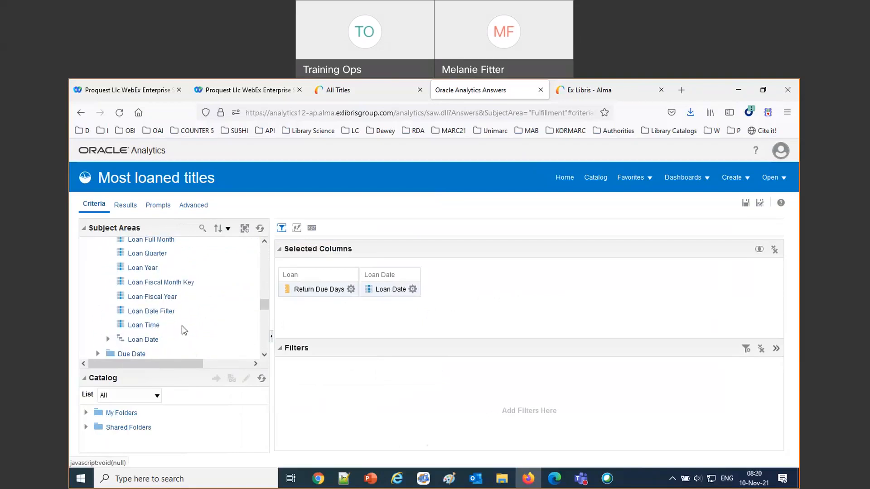
pyautogui.scroll(2, 181, 325)
pyautogui.scroll(-5, 184, 333)
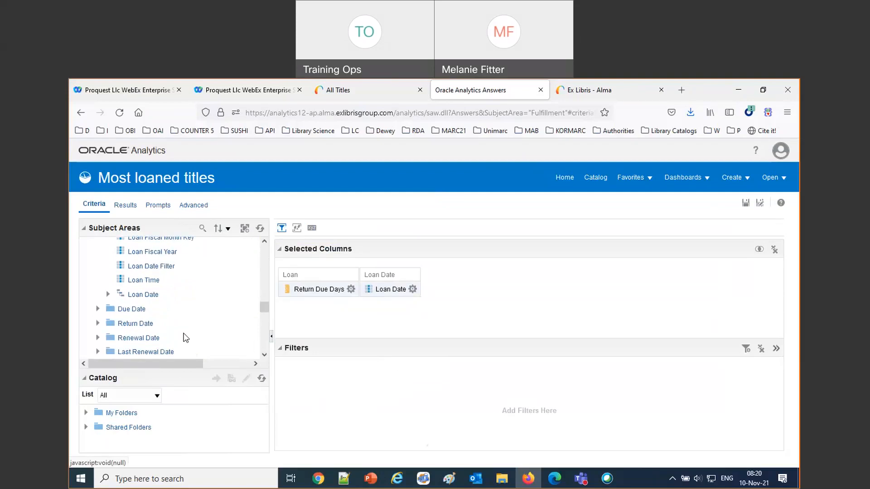
pyautogui.click(98, 263)
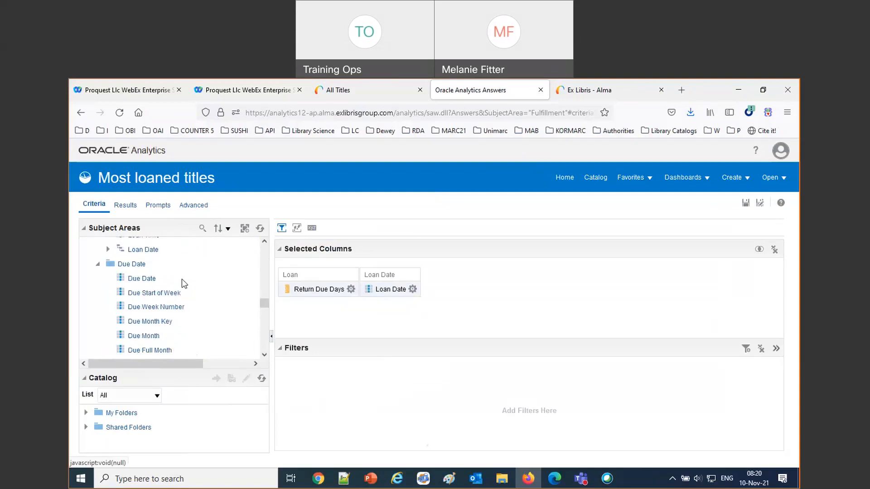
pyautogui.moveTo(144, 279); pyautogui.dragTo(547, 316)
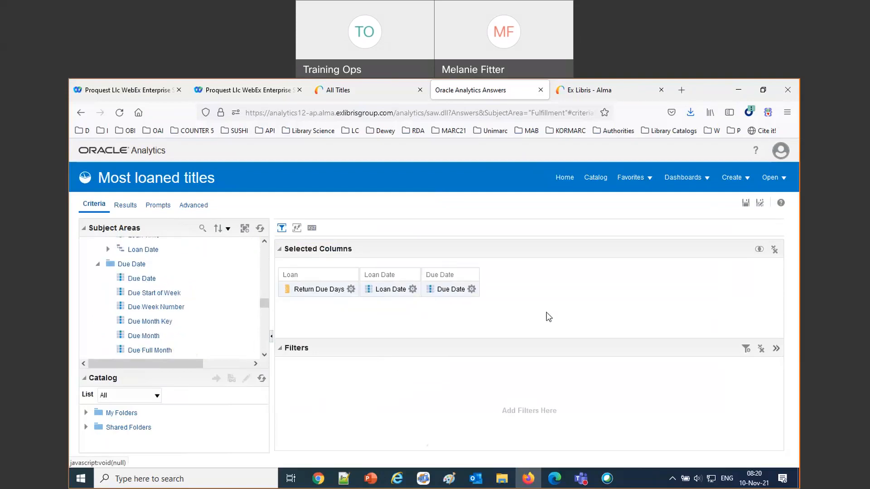
# Collapse the Due Date folder and add the Return Date column from the Return Date folder to the analysis
pyautogui.click(98, 264)
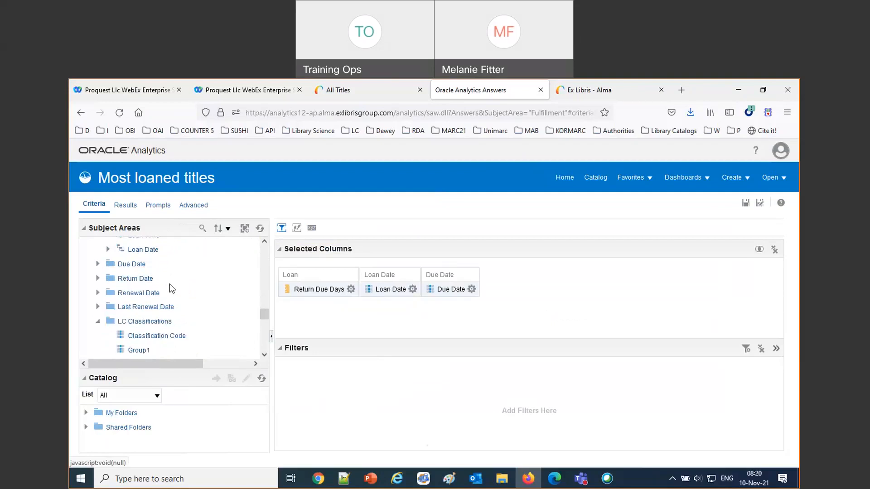
pyautogui.click(98, 279)
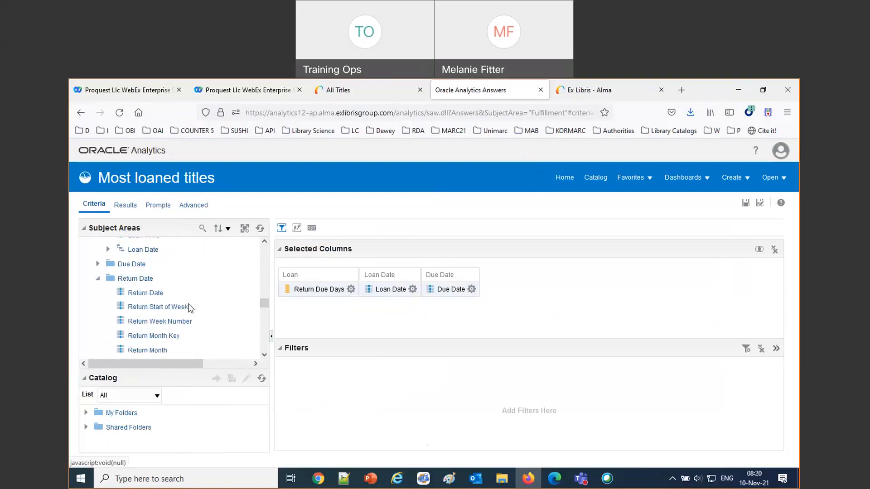
pyautogui.moveTo(146, 293); pyautogui.dragTo(515, 304)
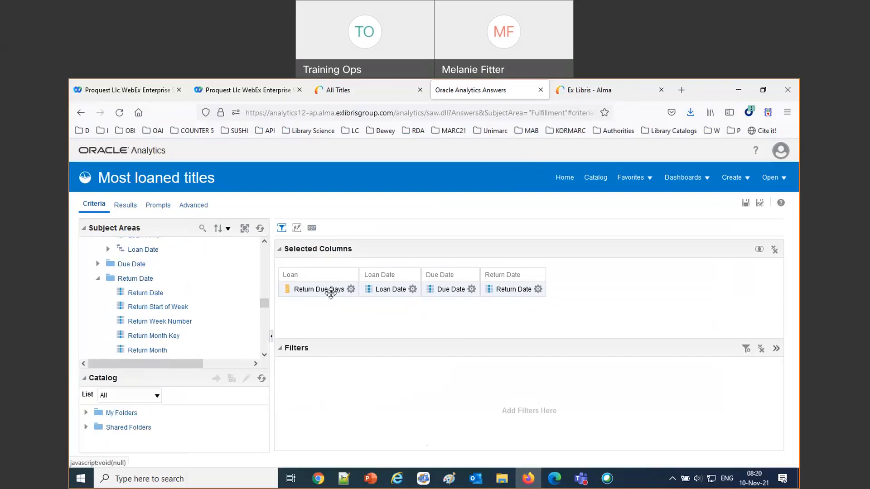
# Add a filter on Loan Date that is greater than or equal to 09/10/2021
pyautogui.click(412, 289)
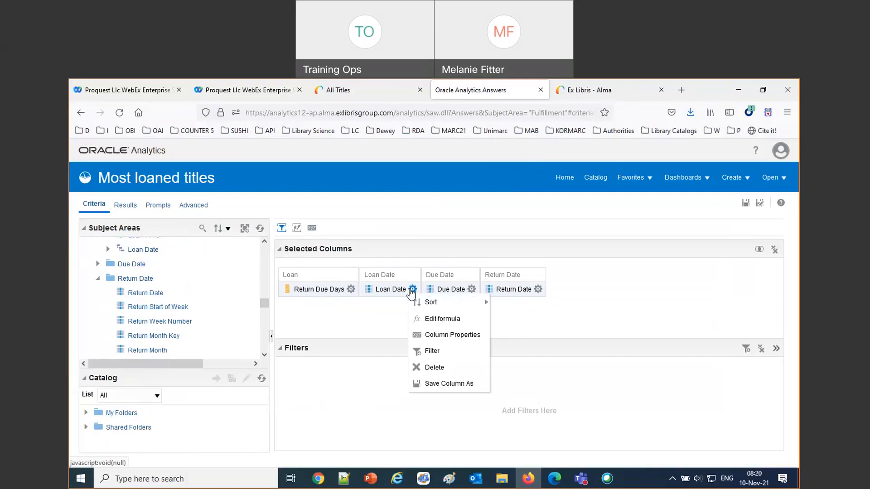
pyautogui.click(448, 353)
pyautogui.click(429, 260)
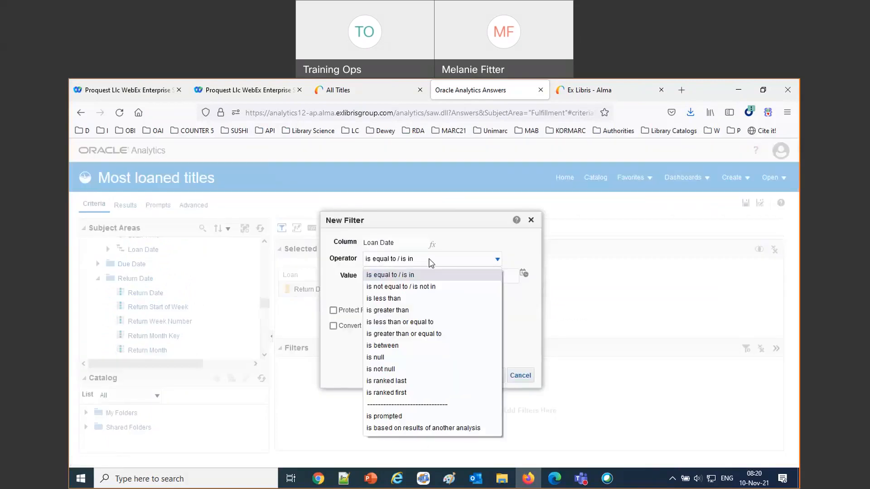
pyautogui.click(430, 335)
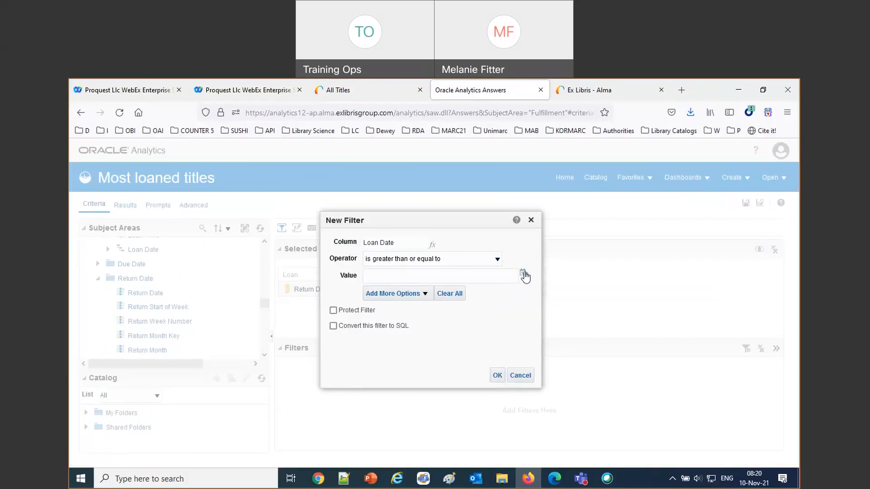
pyautogui.click(524, 273)
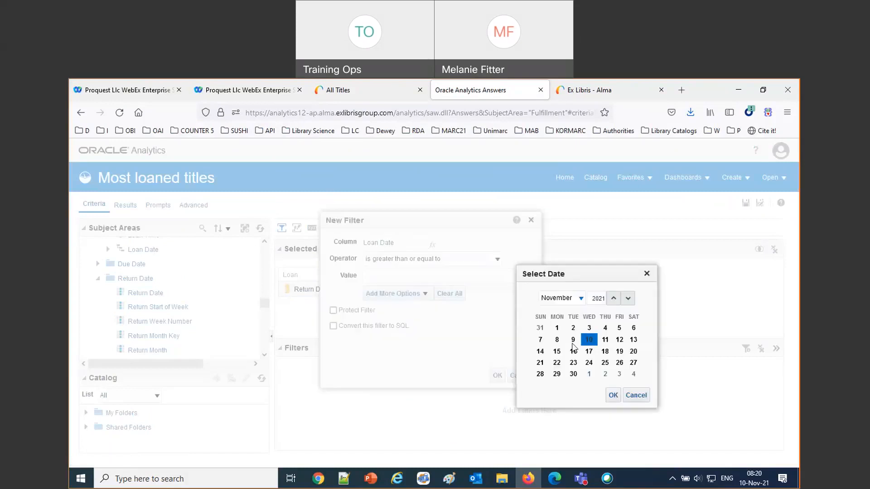
pyautogui.click(578, 299)
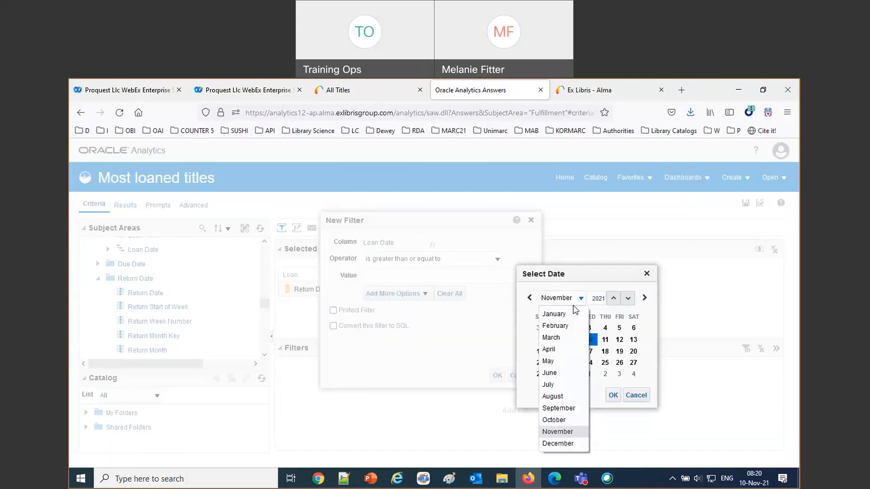
pyautogui.click(559, 408)
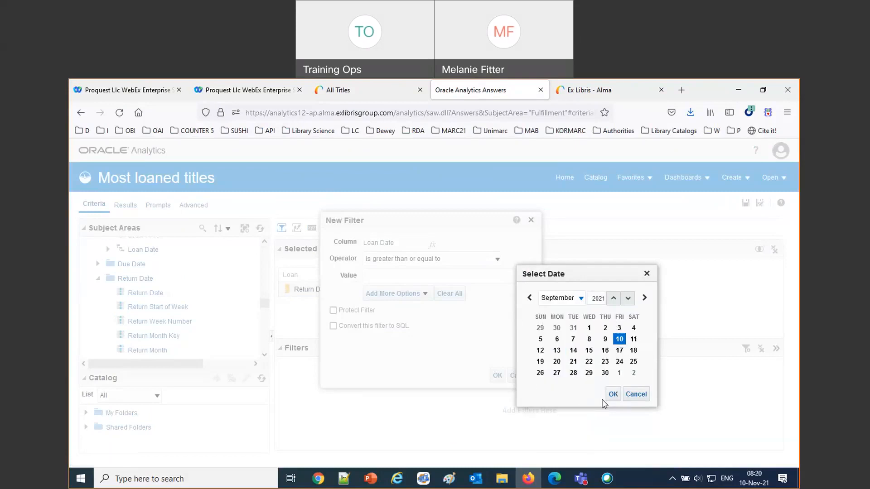
pyautogui.click(614, 395)
pyautogui.click(498, 376)
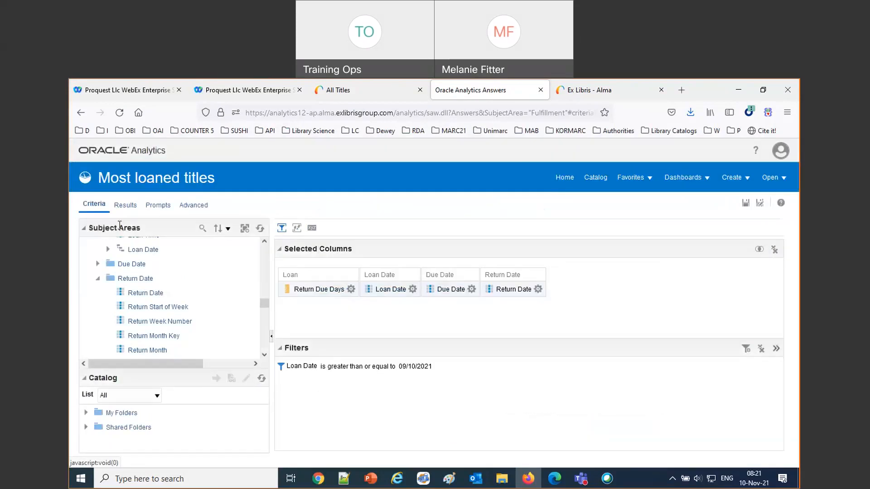
# Search the subject area for "barc", add the first Barcode field to the selected columns and display the results
pyautogui.scroll(12, 155, 269)
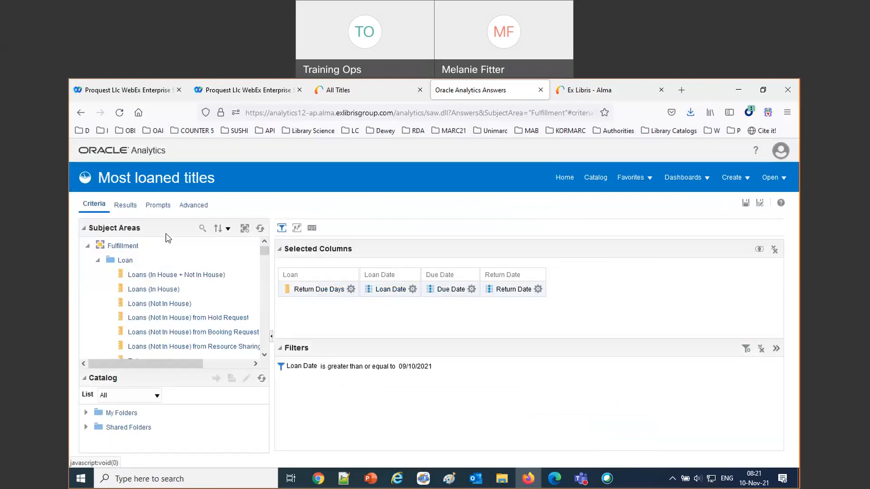
pyautogui.click(202, 228)
pyautogui.write('barc')
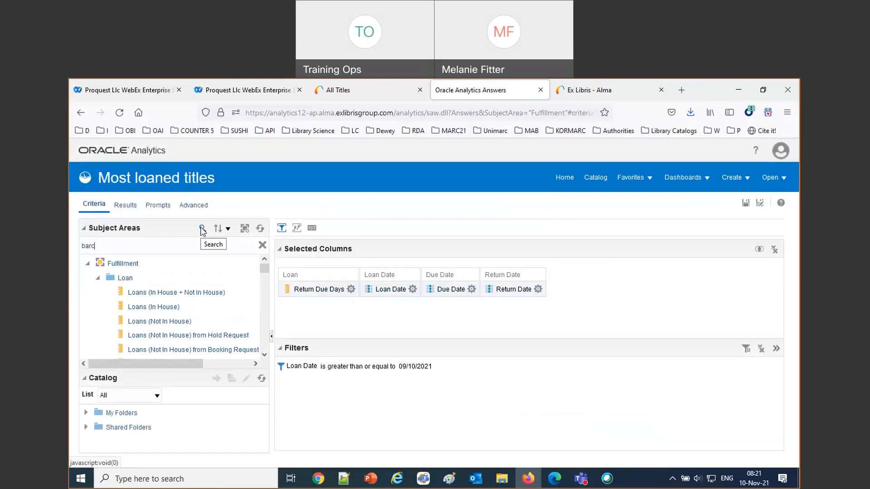
pyautogui.click(202, 228)
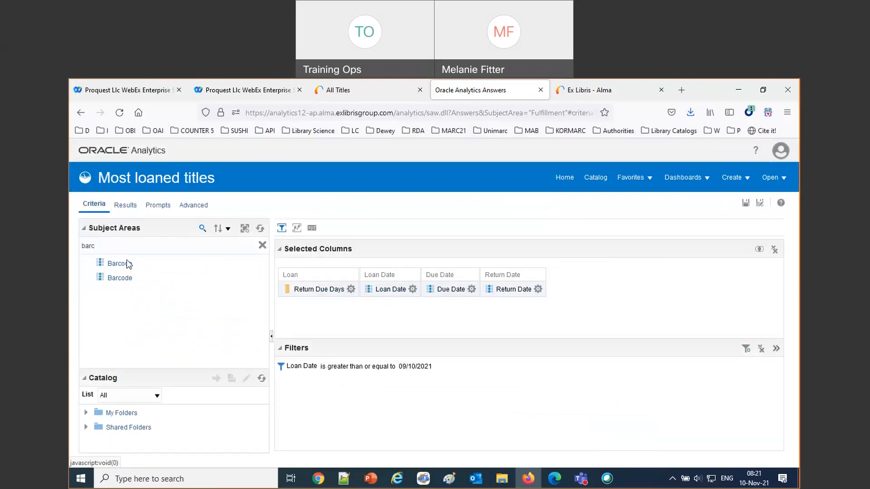
pyautogui.moveTo(116, 266); pyautogui.dragTo(278, 295)
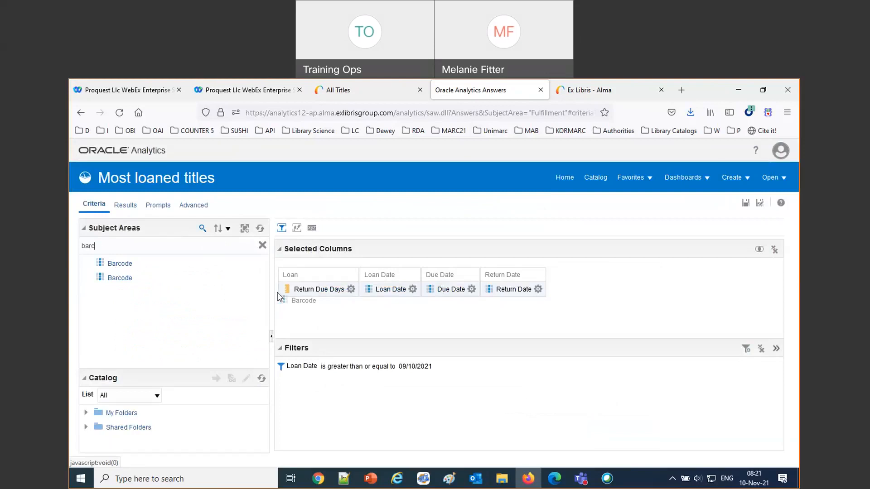
pyautogui.click(124, 204)
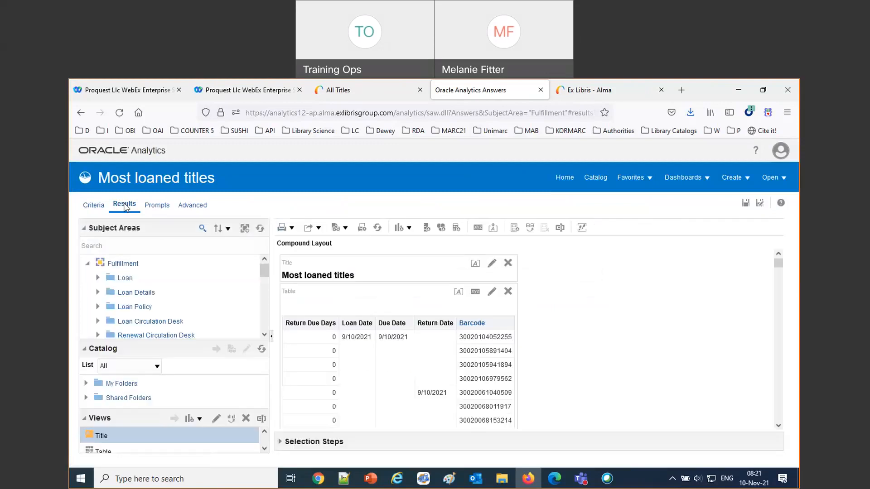
# Switch to the PowerPoint presentation and copy the third report name, "Most returned overdue items", from slide 6
pyautogui.click(449, 479)
pyautogui.click(528, 479)
pyautogui.click(371, 479)
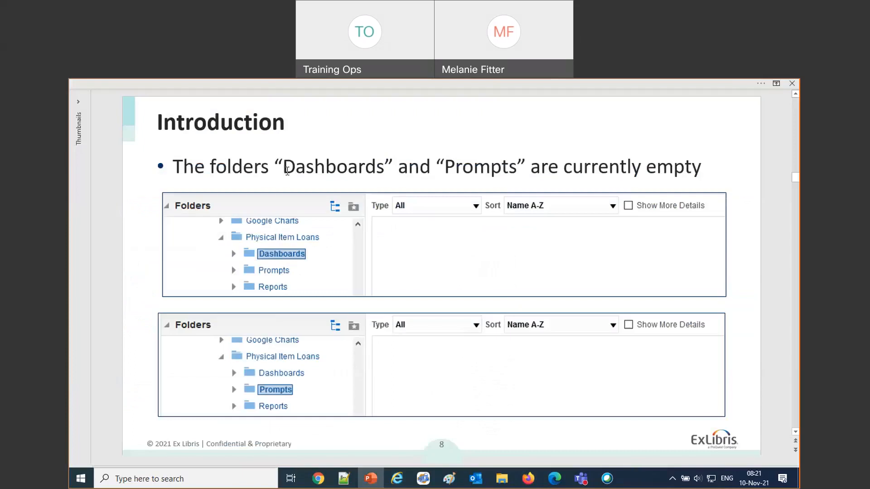
pyautogui.scroll(1, 287, 171)
pyautogui.scroll(1, 287, 172)
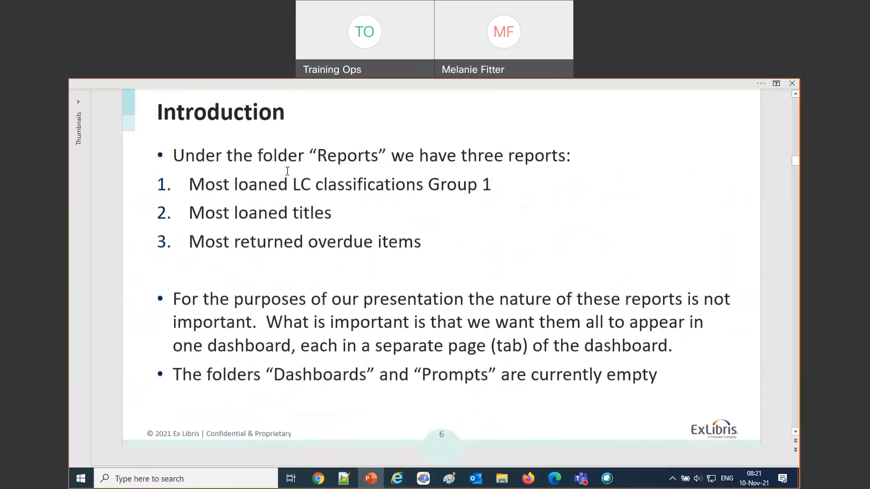
pyautogui.click(309, 245)
pyautogui.tripleClick(309, 245)
pyautogui.hotkey('ctrl', 'c')
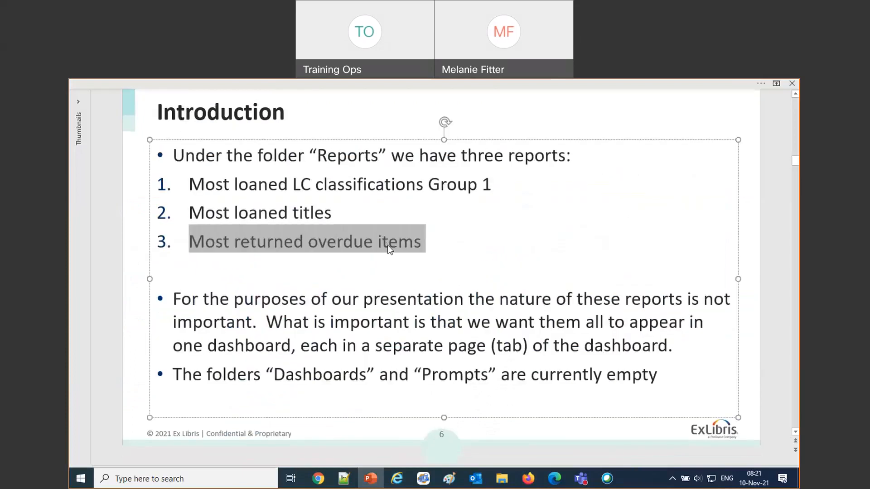
# Return to Oracle Analytics in Firefox and save the analysis as "Most returned overdue items" in the AMC Folder's Reports folder
pyautogui.click(484, 481)
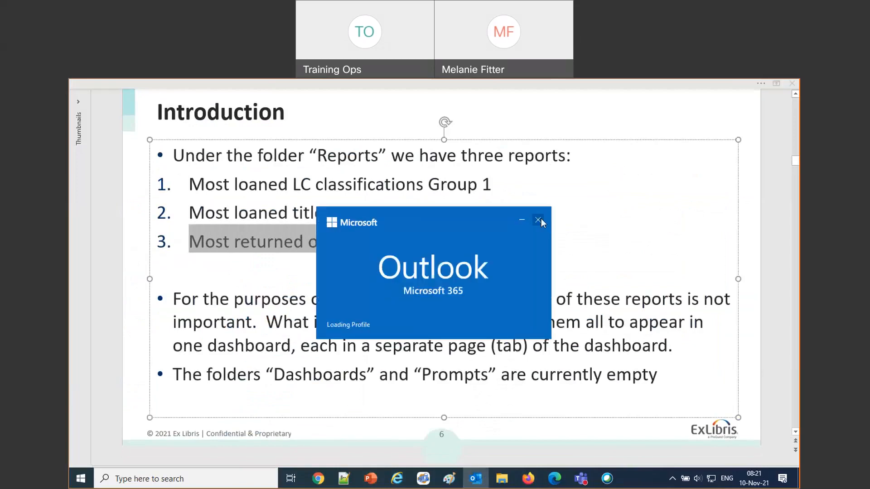
pyautogui.click(529, 479)
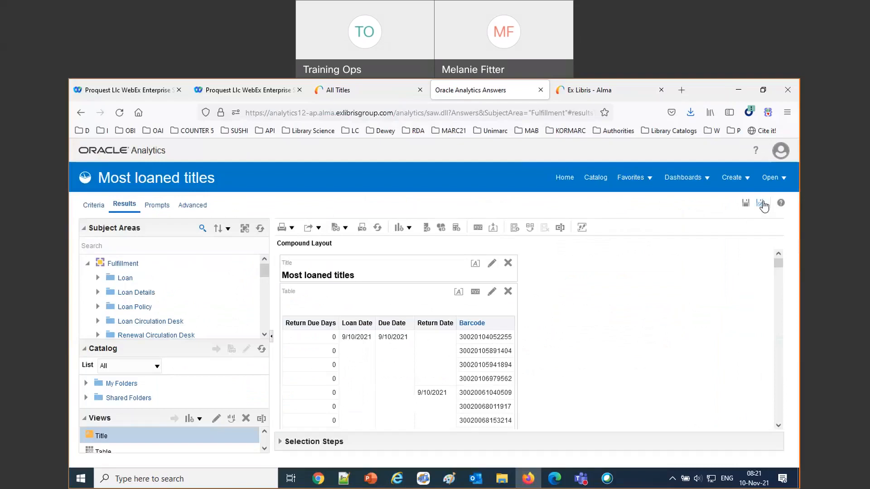
pyautogui.click(762, 205)
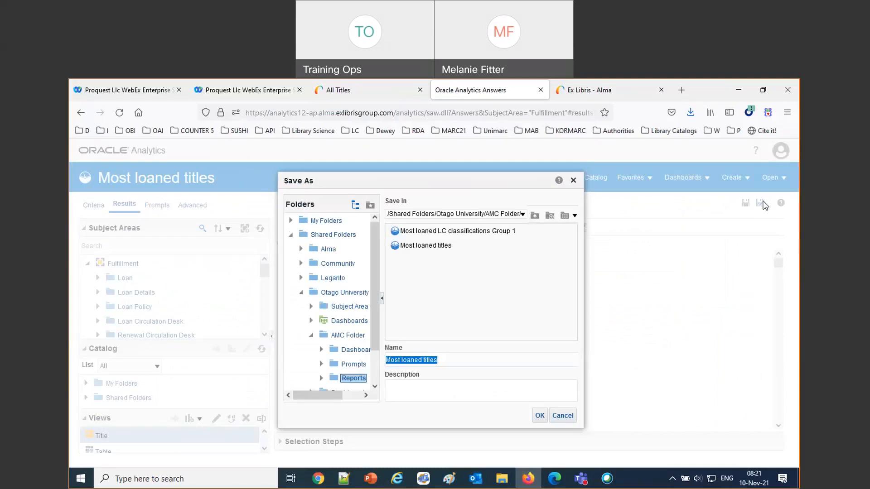
pyautogui.hotkey('ctrl', 'v')
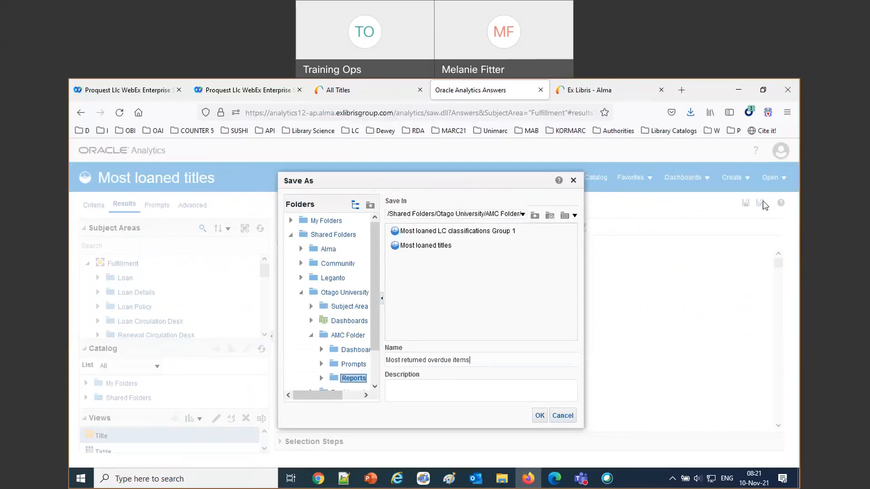
pyautogui.click(542, 419)
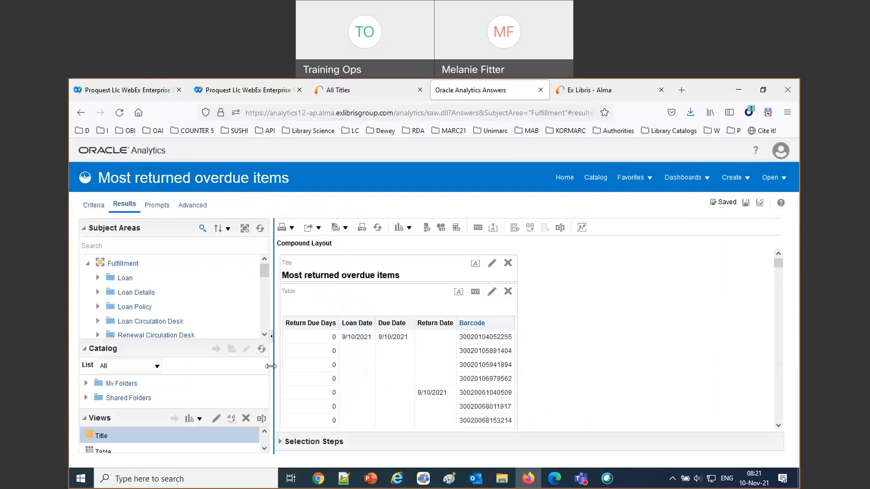
# Look through the results table and sort it by Return Due Days in descending order
pyautogui.scroll(-10, 302, 373)
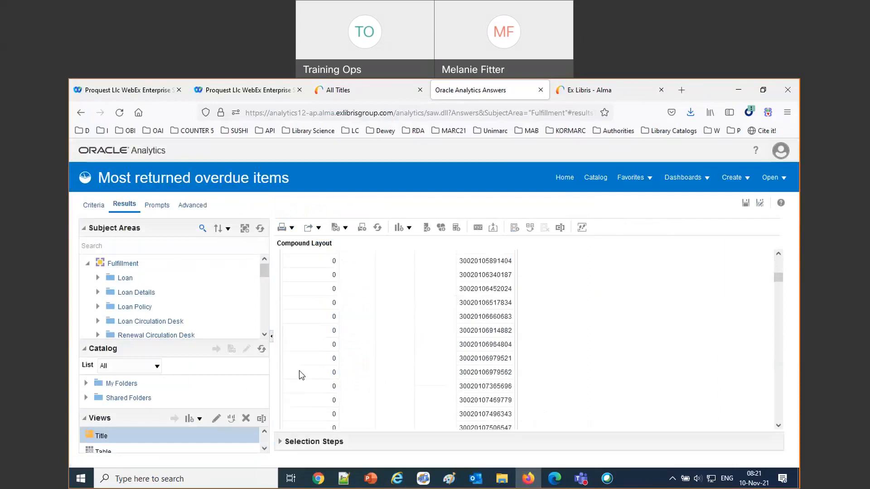
pyautogui.scroll(10, 296, 368)
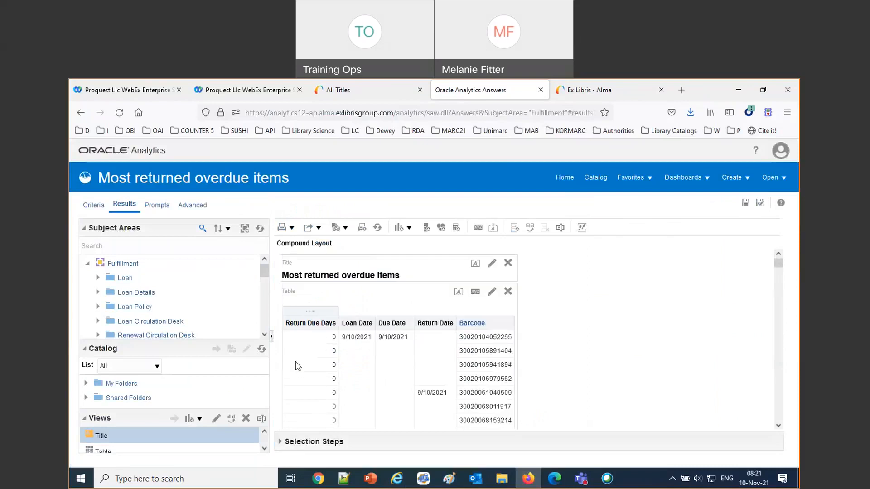
pyautogui.click(335, 323)
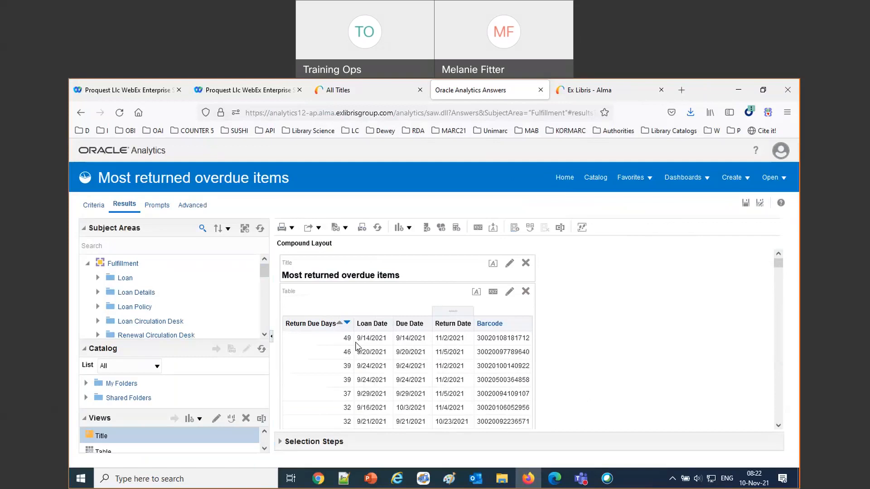
# Look for the Barcode field in the subject area, browsing Loan Details and searching for "barcode"
pyautogui.click(97, 293)
pyautogui.scroll(-3, 145, 299)
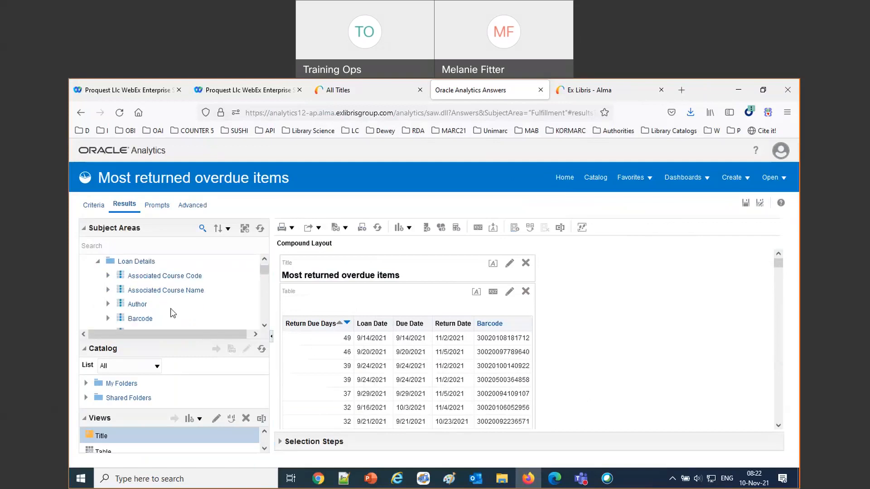
pyautogui.scroll(5, 140, 261)
pyautogui.click(138, 247)
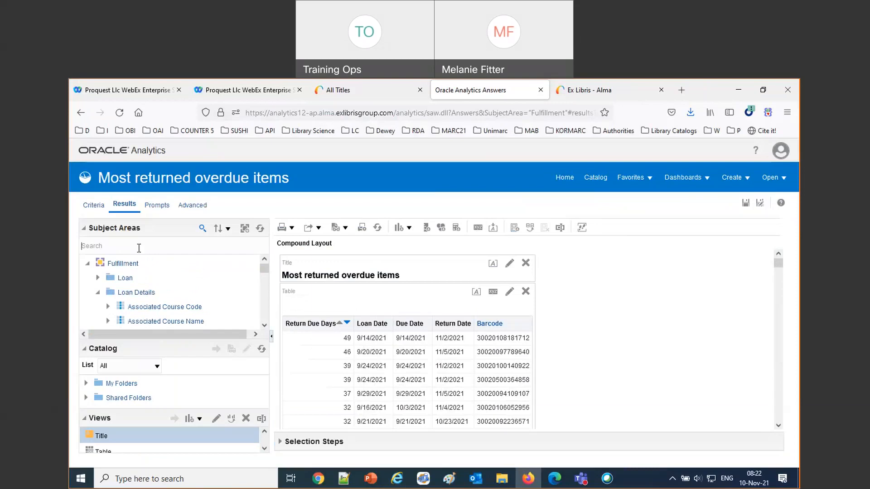
pyautogui.write('barcode')
pyautogui.press('Return')
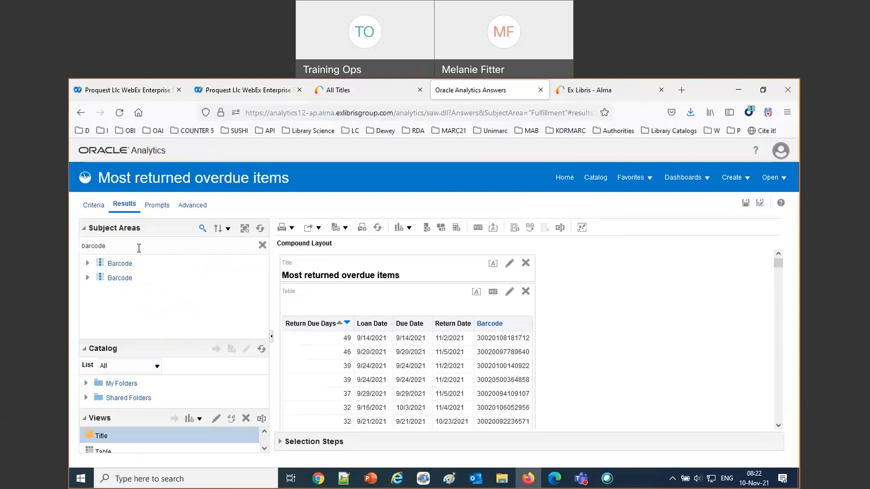
pyautogui.click(263, 245)
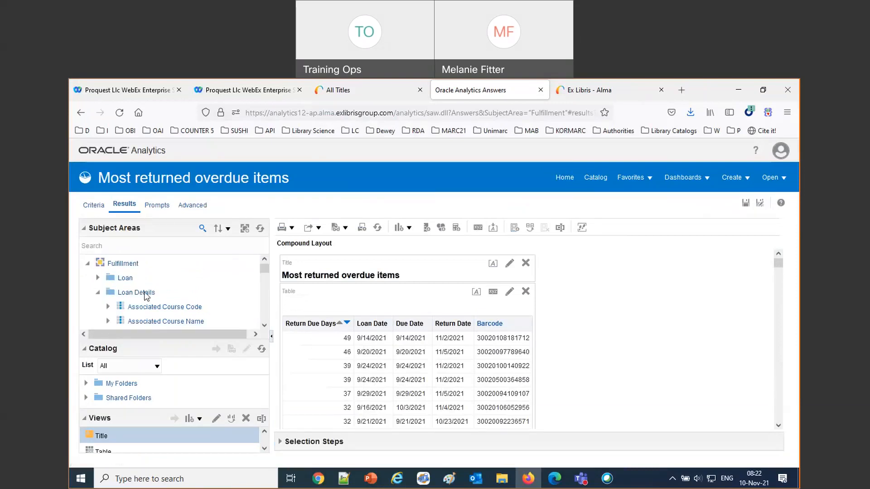
pyautogui.scroll(-2, 141, 299)
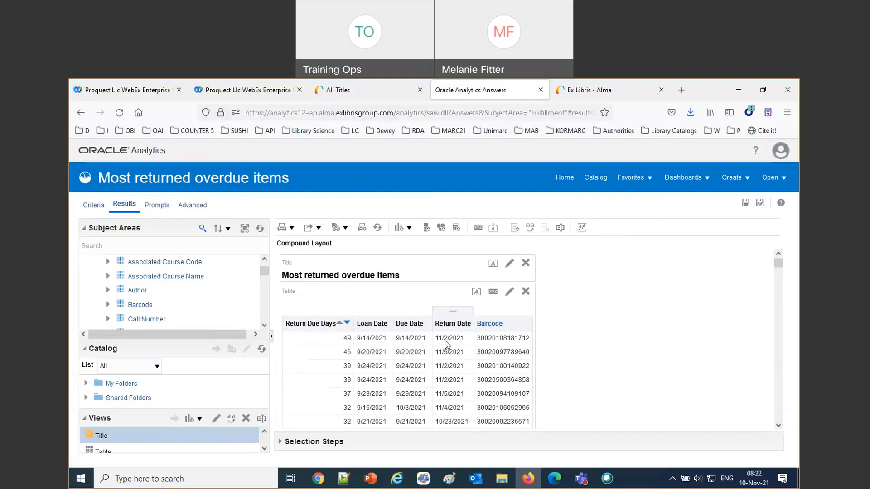
# Sort the results table by Return Due Days in ascending order and look through the rows
pyautogui.click(339, 324)
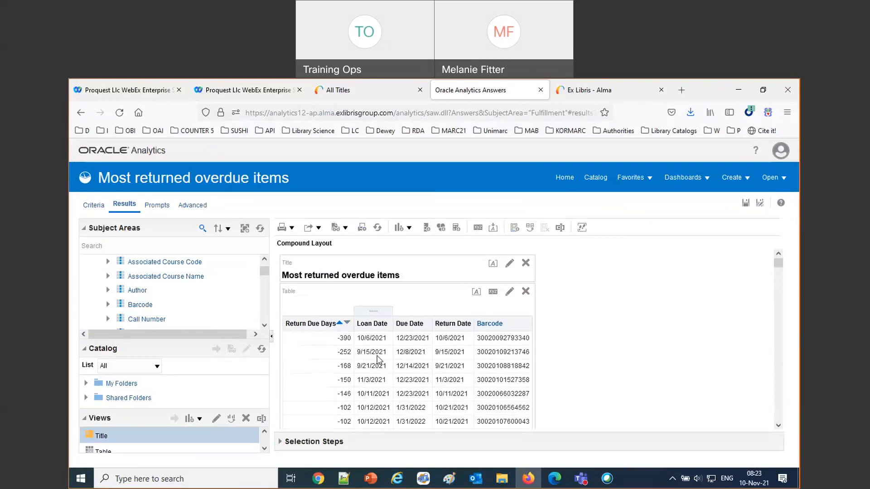
pyautogui.scroll(-1, 372, 359)
pyautogui.scroll(-5, 372, 359)
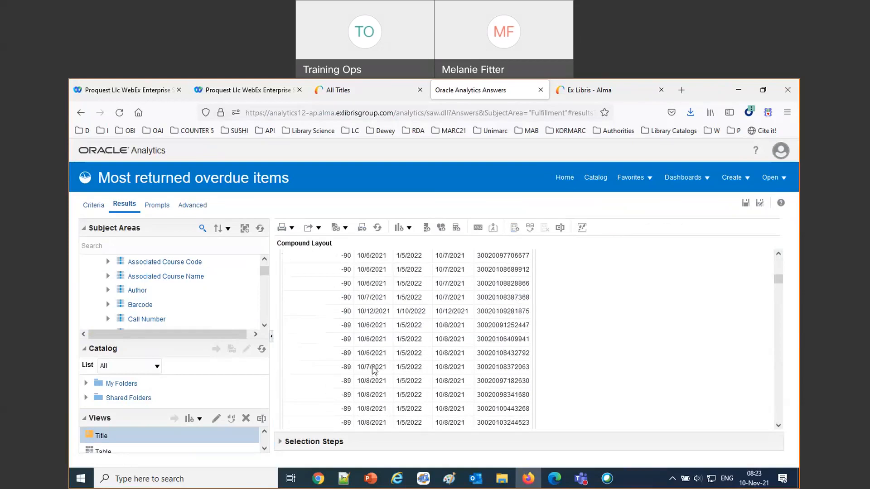
pyautogui.scroll(-5, 371, 368)
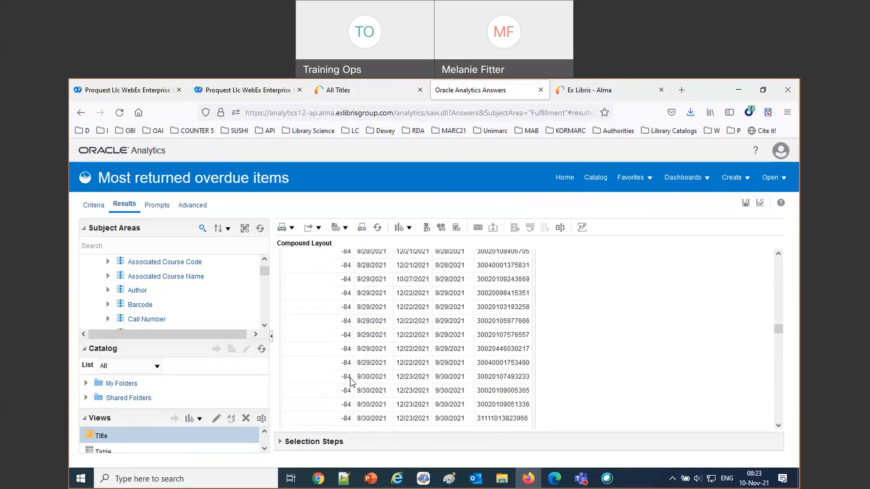
# In the analysis criteria, add a filter for Return Due Days greater than 0 and delete the Loan Date filter
pyautogui.click(94, 205)
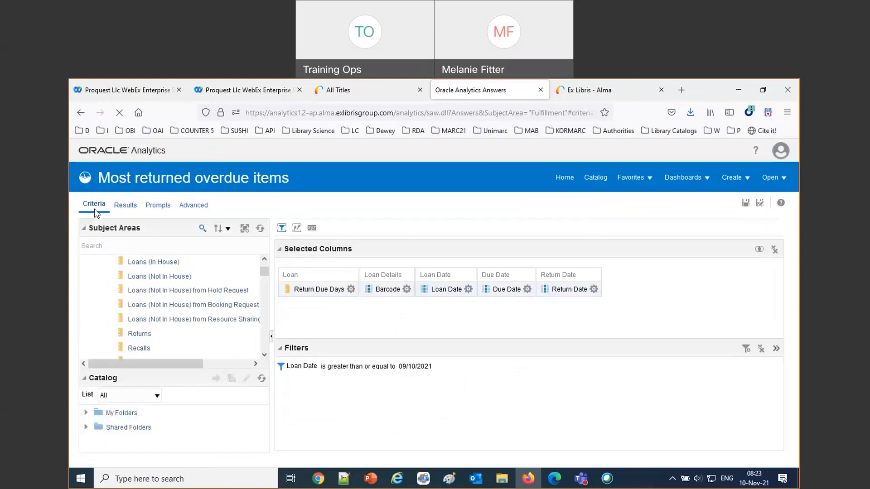
pyautogui.click(350, 289)
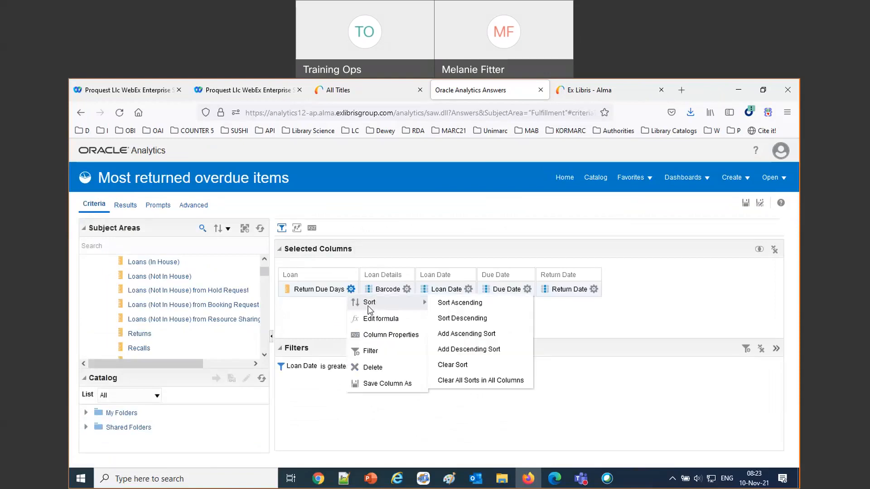
pyautogui.click(371, 351)
pyautogui.click(420, 261)
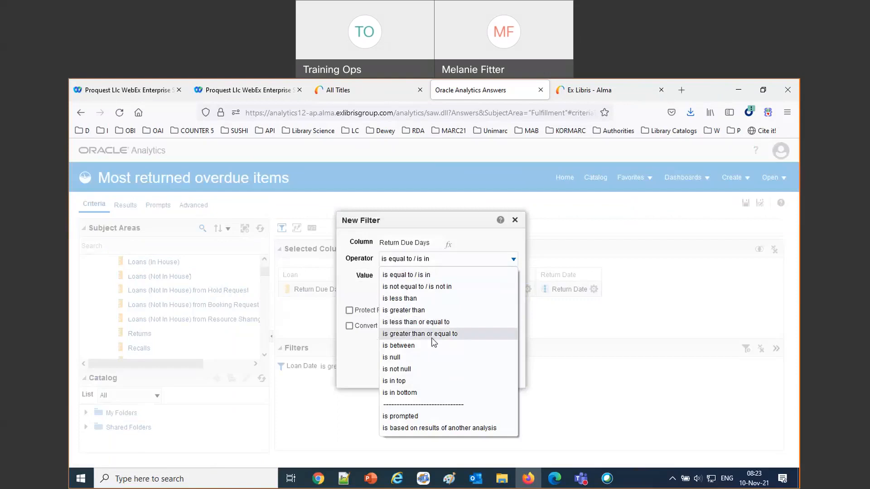
pyautogui.click(422, 310)
pyautogui.click(407, 274)
pyautogui.write('0')
pyautogui.click(481, 376)
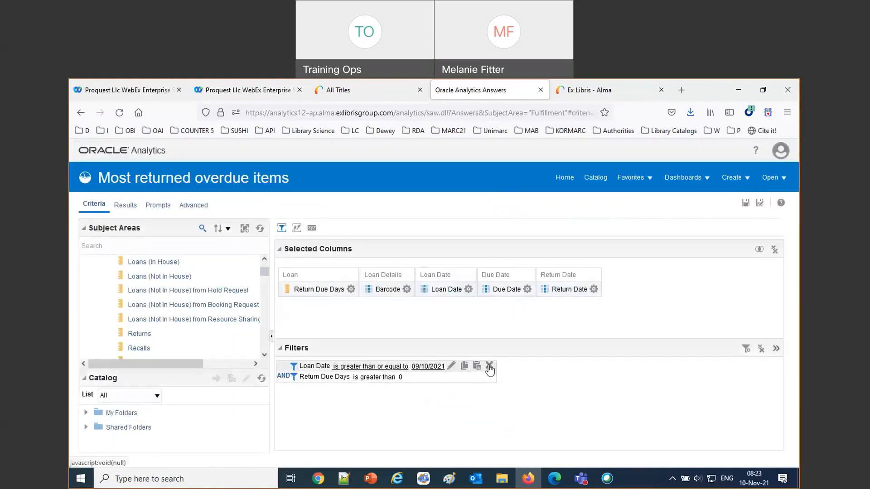
pyautogui.click(489, 366)
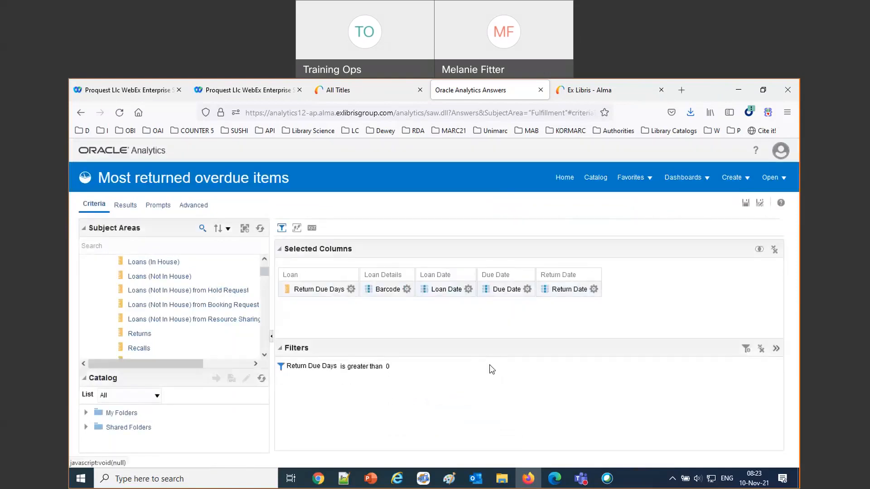
pyautogui.click(351, 289)
pyautogui.click(371, 351)
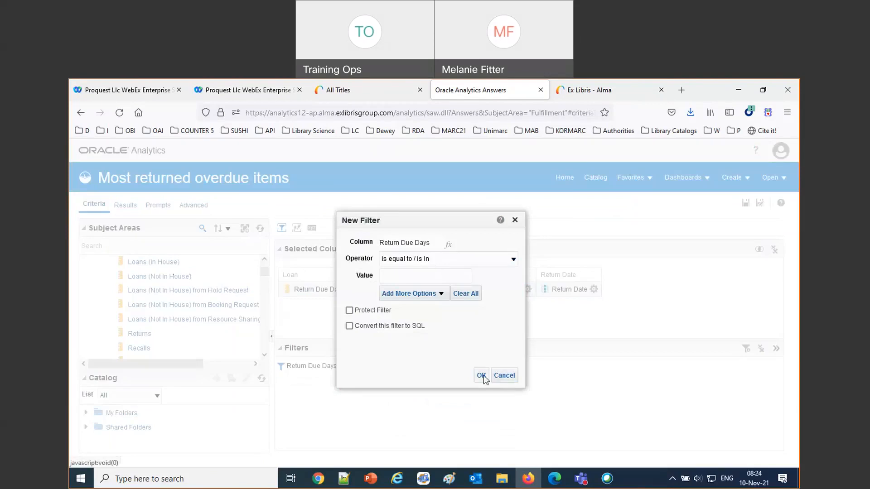
pyautogui.click(499, 377)
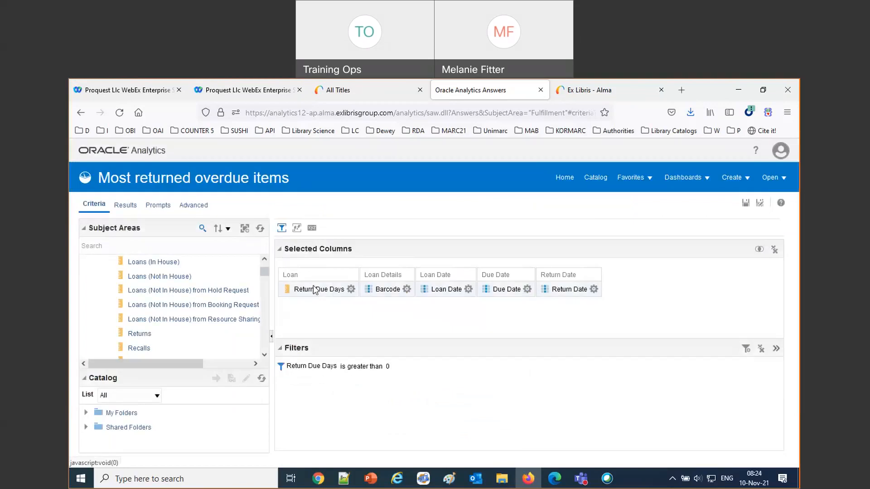
# Search for "barcode", replace the Loan Details Barcode column with the one from Physical Item Details and display the results
pyautogui.write('barcoide')
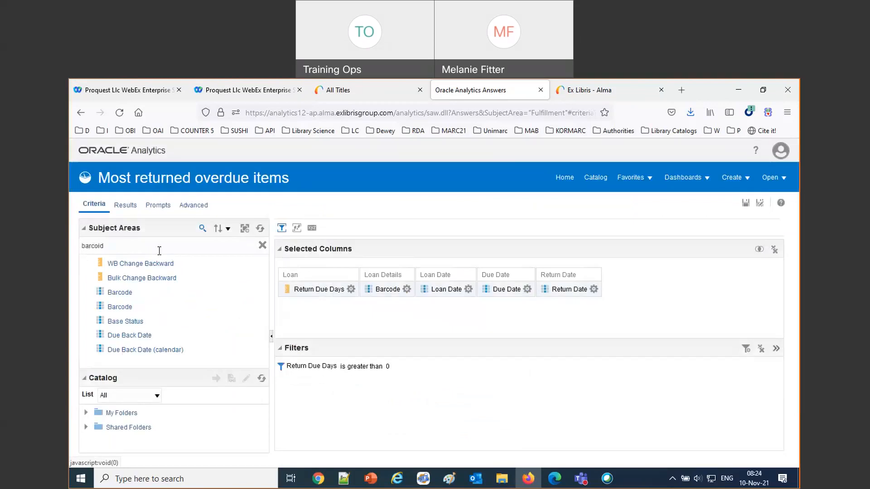
pyautogui.press('BackSpace')
pyautogui.press('BackSpace')
pyautogui.write('de')
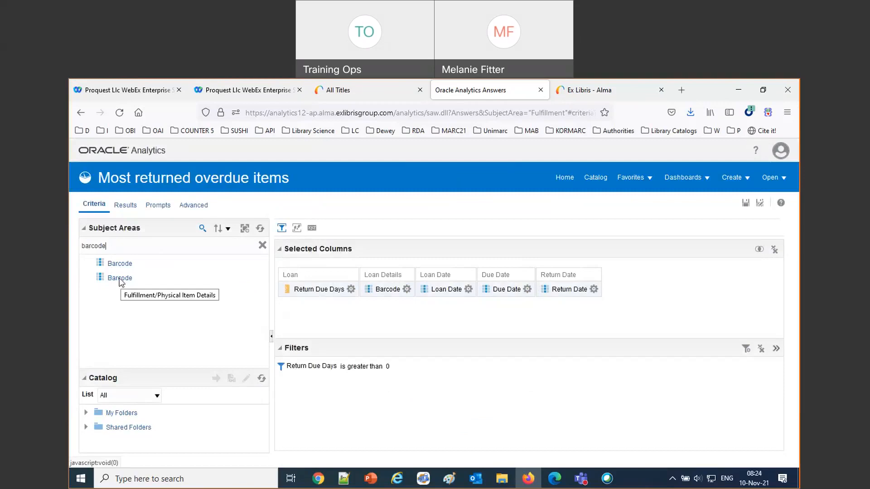
pyautogui.moveTo(121, 282)
pyautogui.mouseDown()
pyautogui.moveTo(468, 313)
pyautogui.moveTo(369, 294)
pyautogui.mouseUp()
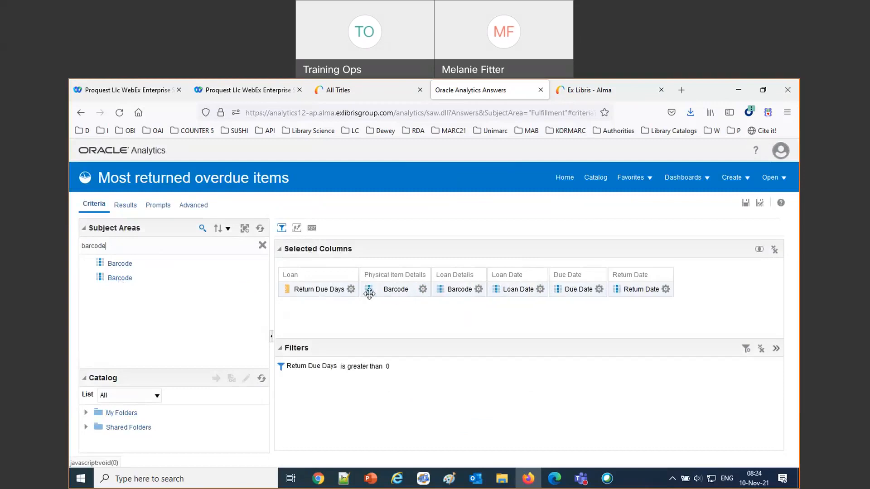
pyautogui.click(478, 289)
pyautogui.click(509, 367)
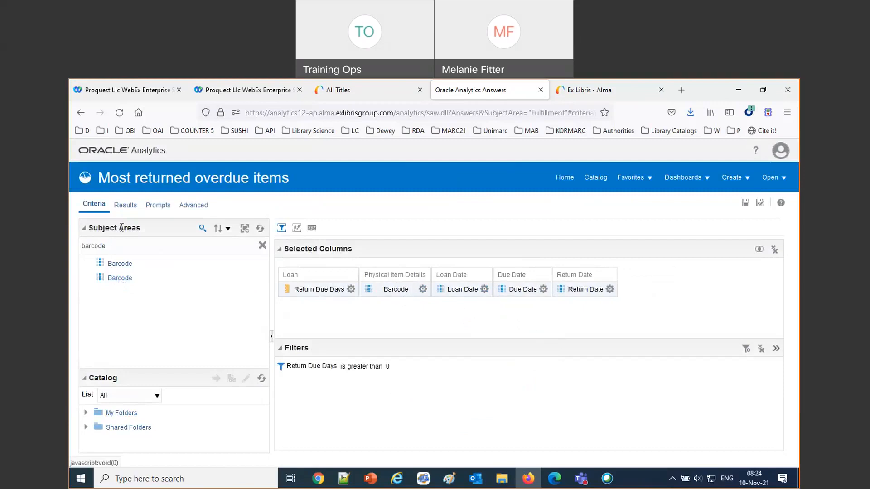
pyautogui.click(120, 208)
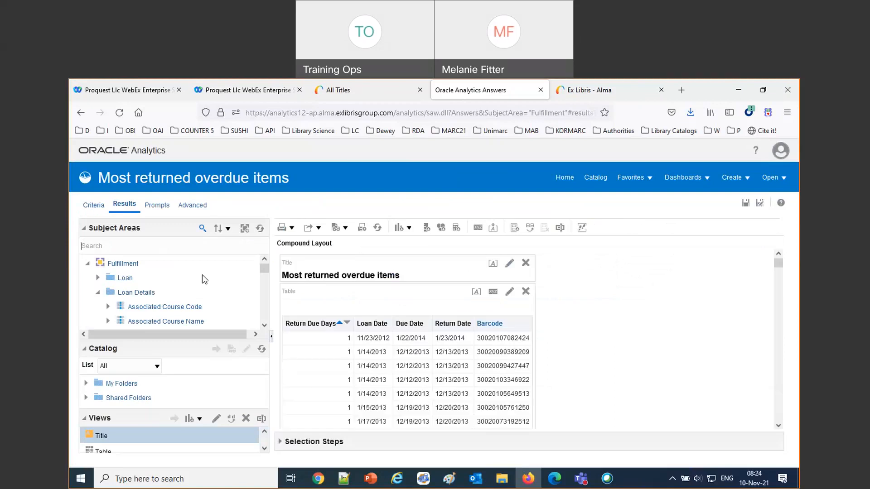
pyautogui.moveTo(381, 353)
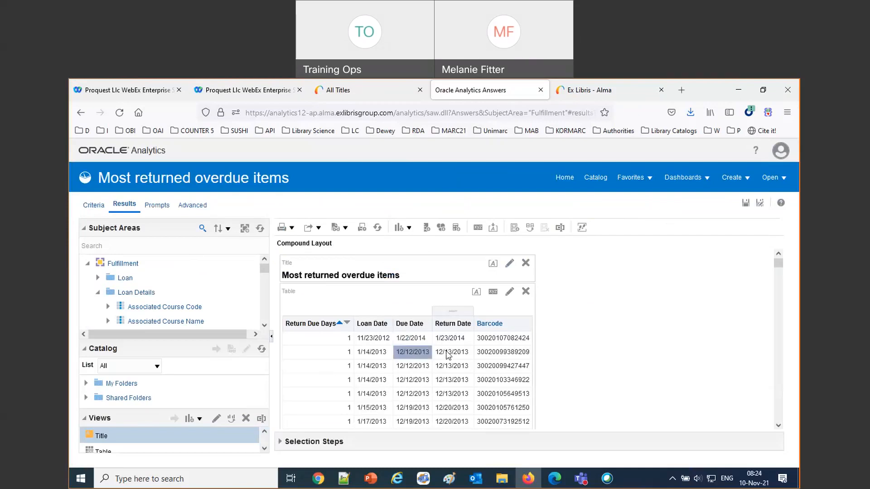
# Delete the Loan Date, Due Date and Return Date columns from the analysis criteria
pyautogui.click(94, 207)
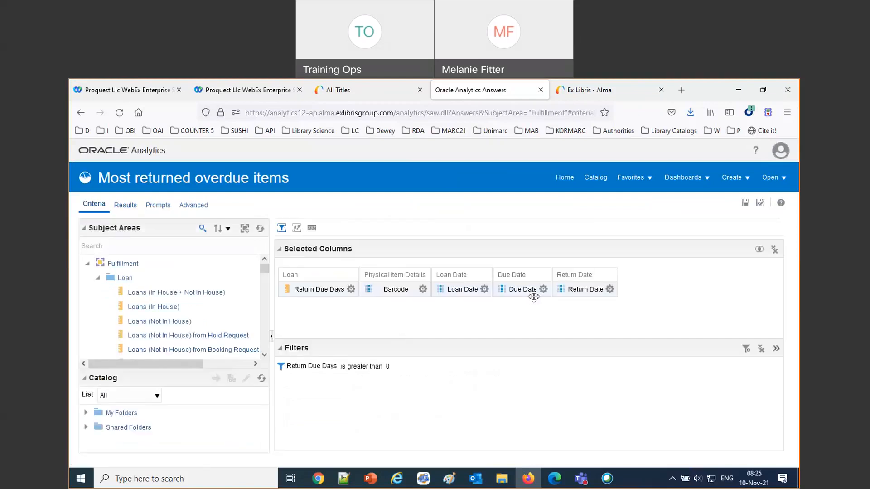
pyautogui.click(485, 289)
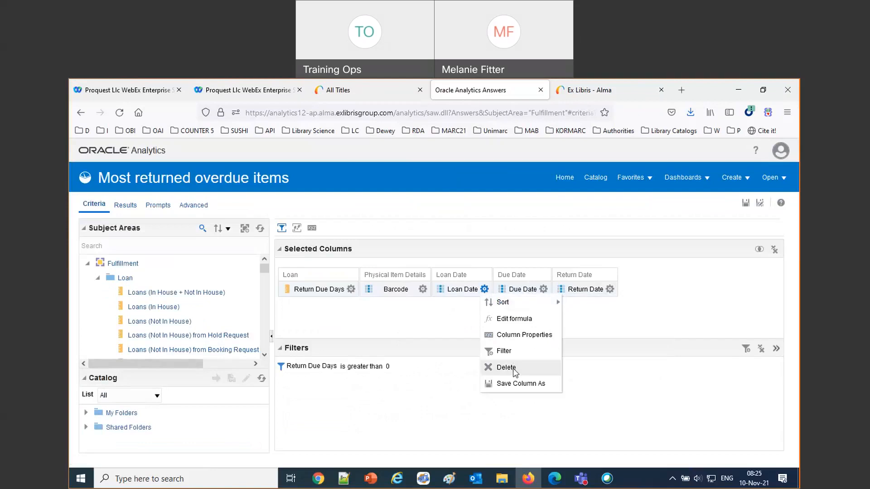
pyautogui.click(506, 367)
pyautogui.click(481, 289)
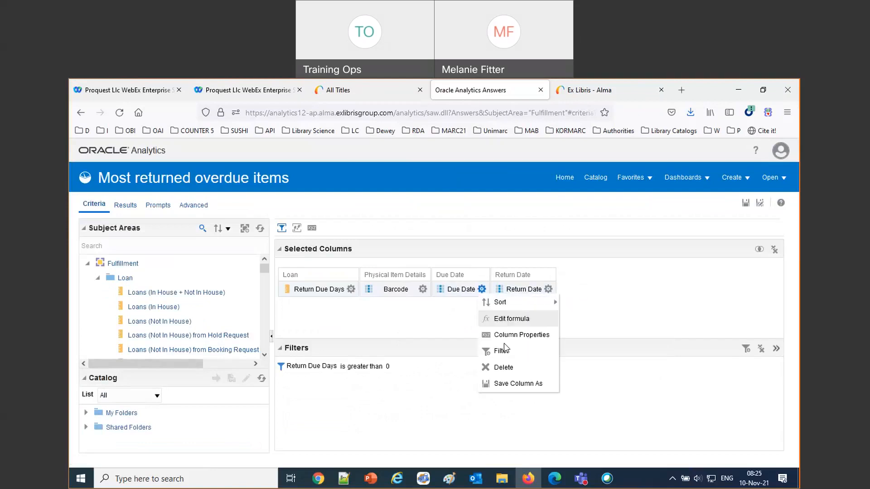
pyautogui.click(509, 369)
pyautogui.click(489, 289)
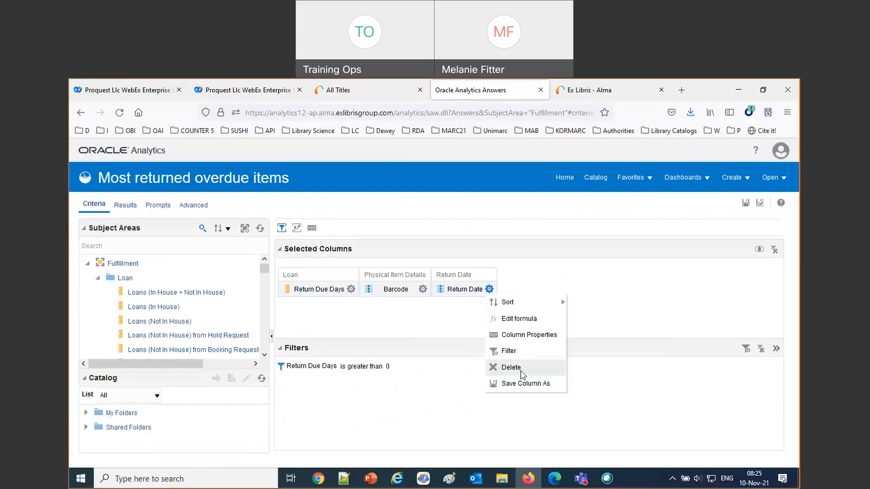
pyautogui.click(521, 372)
# Add a second Return Due Days filter with the operator "is in top" and value 10, and display the results
pyautogui.click(351, 289)
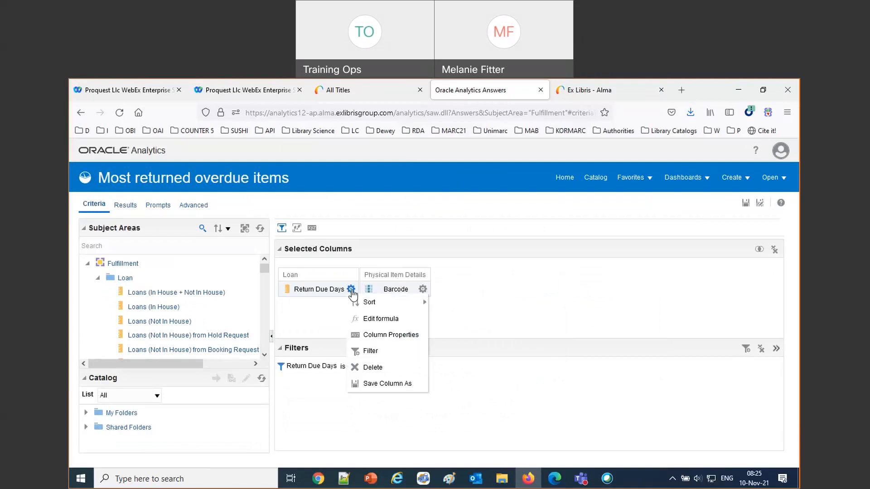
pyautogui.click(370, 351)
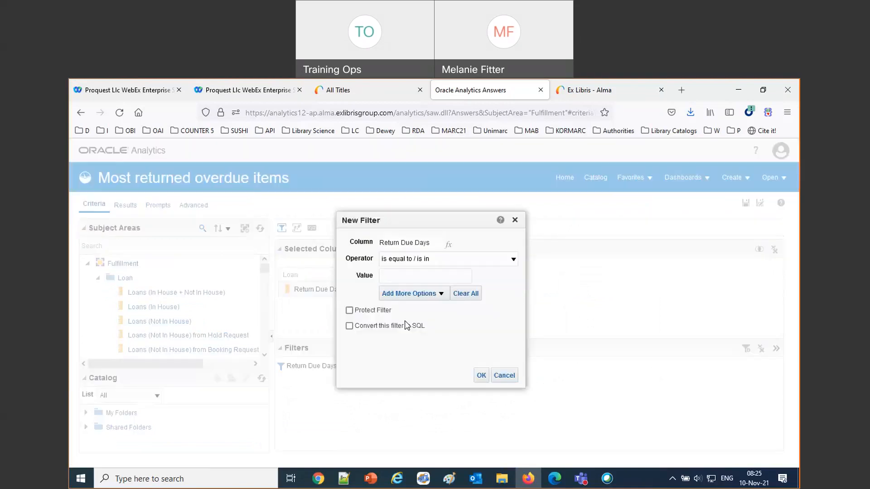
pyautogui.click(432, 259)
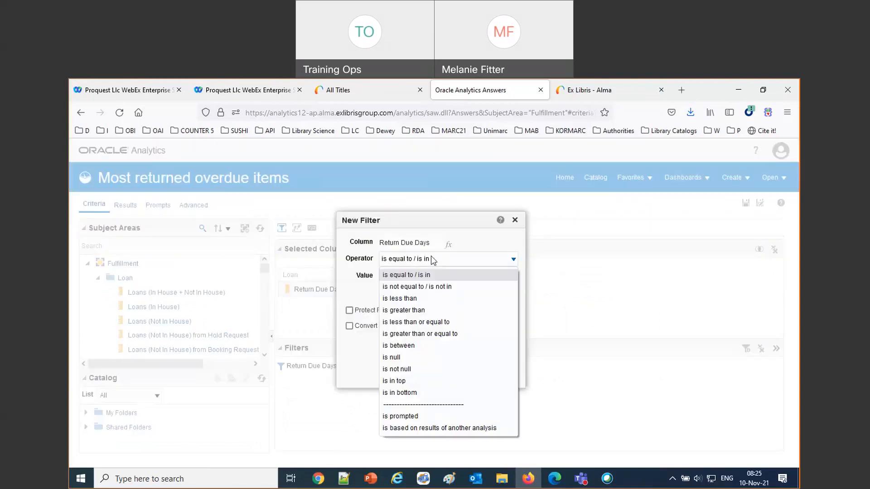
pyautogui.click(433, 382)
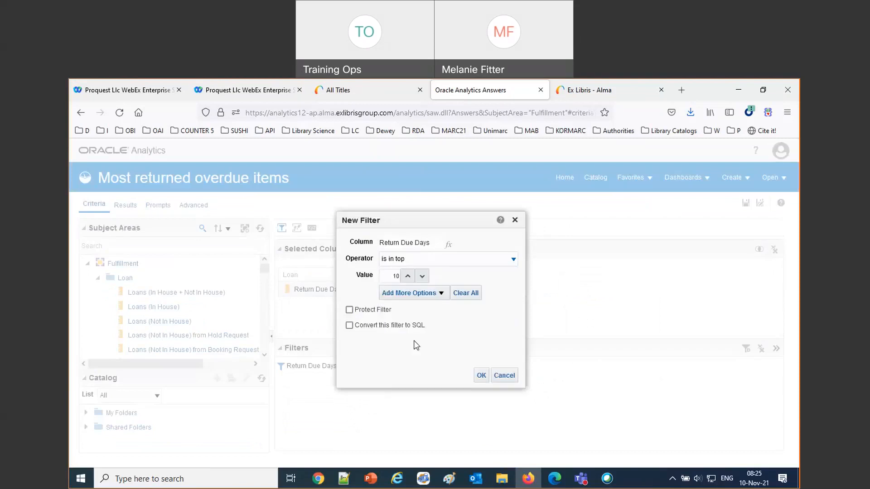
pyautogui.click(481, 376)
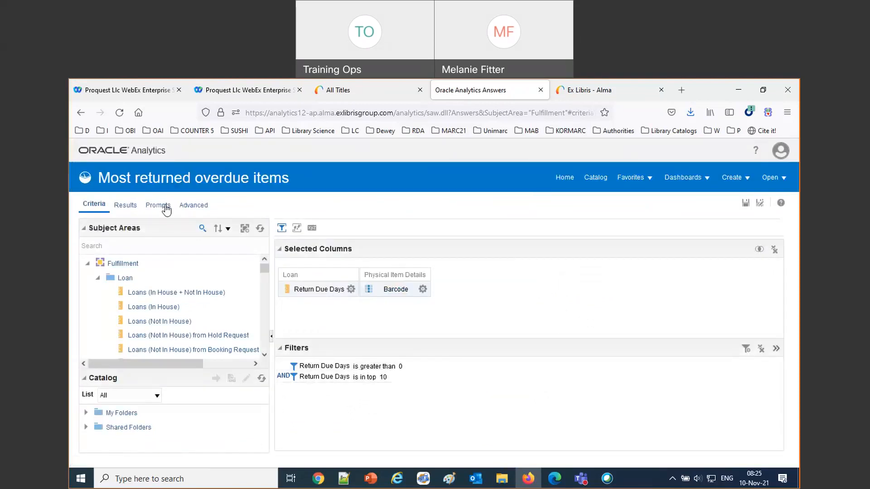
pyautogui.click(124, 205)
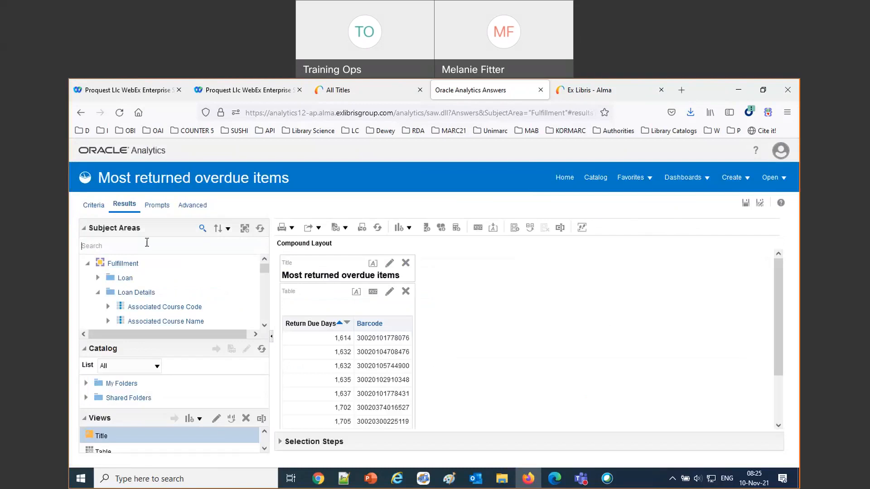
# Search the subject area for "title", add the Title field after Barcode in the results table and save the analysis
pyautogui.write('title')
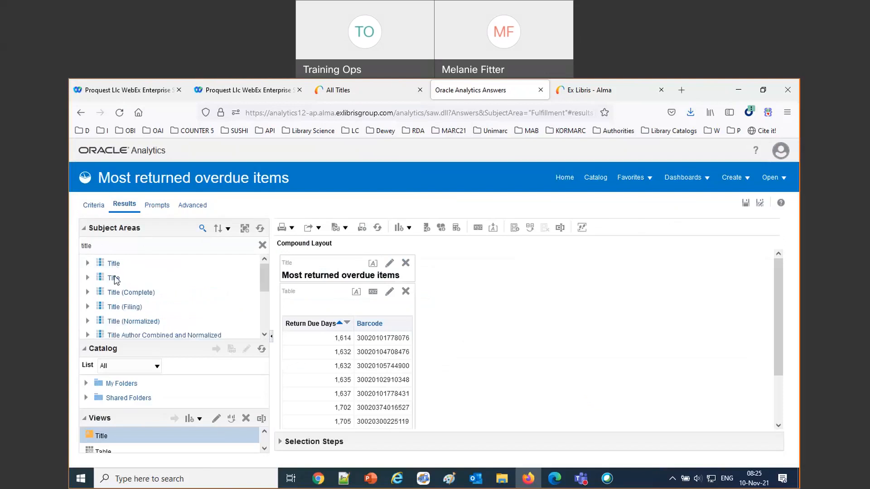
pyautogui.moveTo(342, 353); pyautogui.dragTo(413, 390)
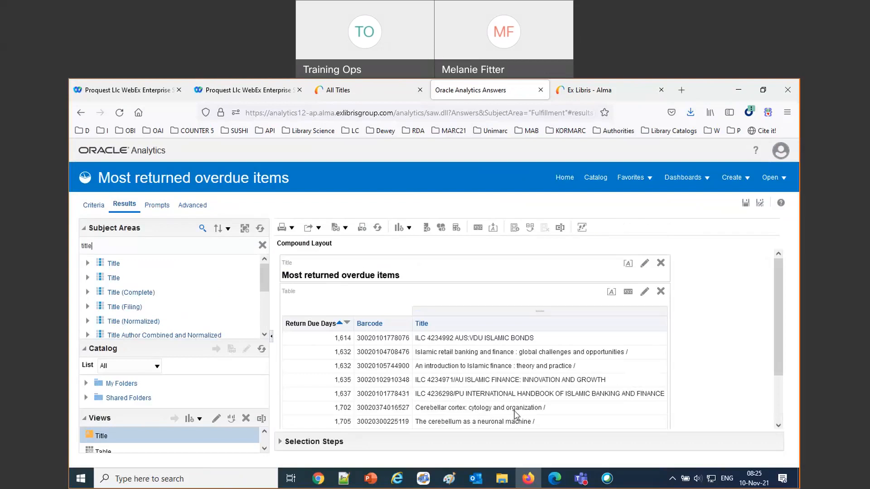
pyautogui.scroll(-3, 527, 399)
pyautogui.scroll(3, 527, 401)
pyautogui.click(745, 205)
# Switch to the PowerPoint presentation and advance to slide 7 on the three reports in the Reports folder
pyautogui.click(370, 478)
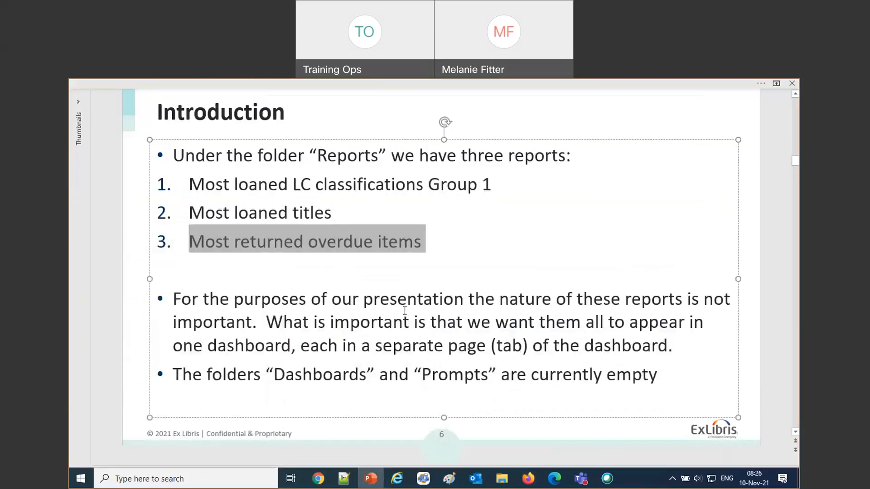
pyautogui.click(401, 311)
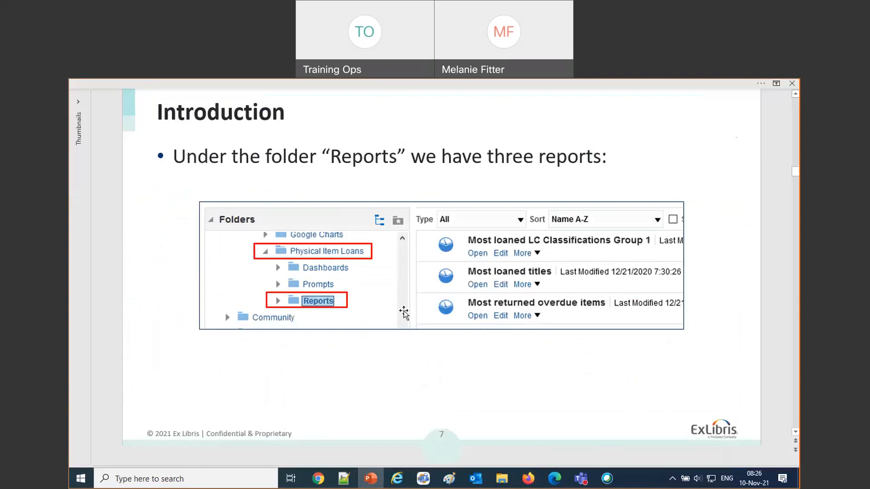
# Advance to slide 8, switch to Oracle Analytics in Firefox and check the Dashboards, Prompts and Reports subfolders of AMC Folder in the catalog
pyautogui.scroll(-1, 404, 313)
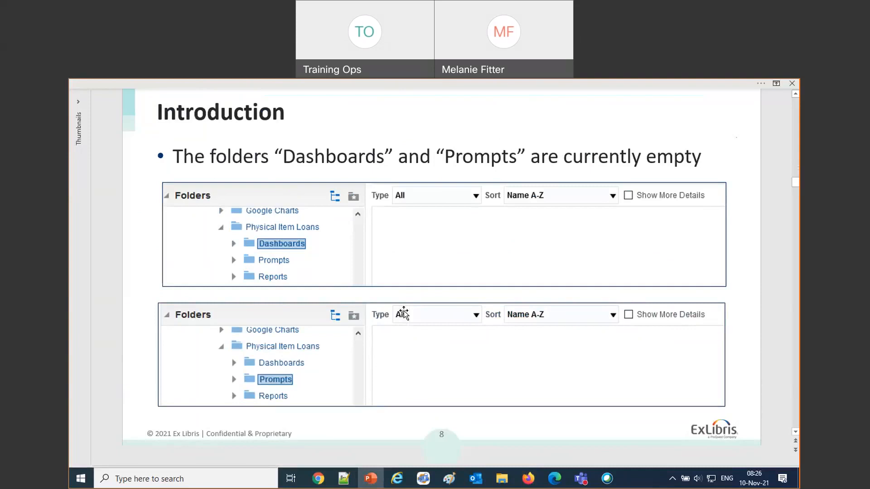
pyautogui.click(531, 479)
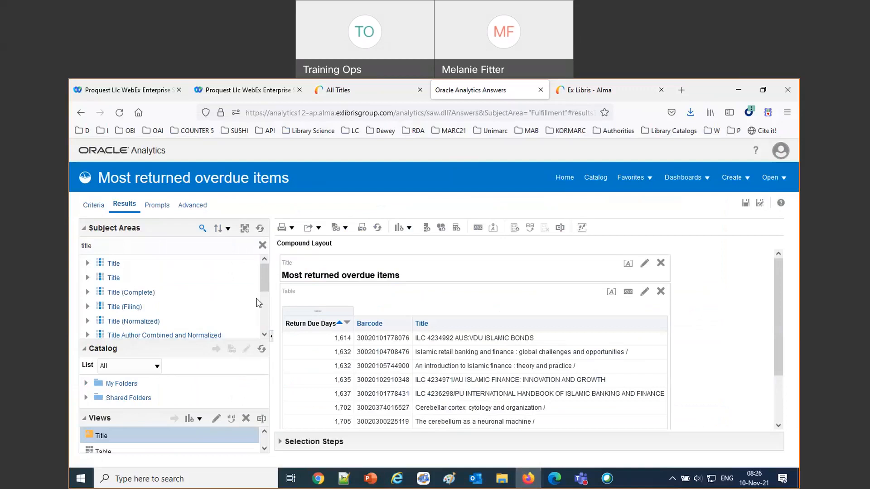
pyautogui.click(602, 181)
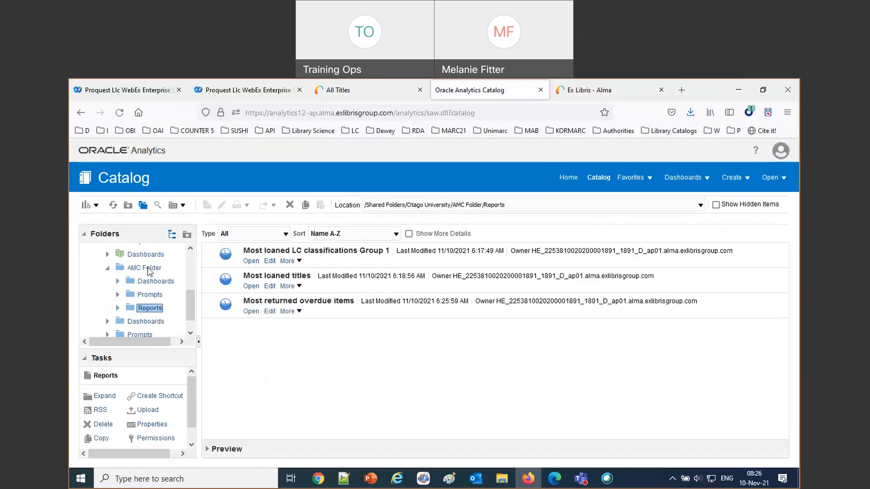
pyautogui.click(147, 269)
pyautogui.click(155, 282)
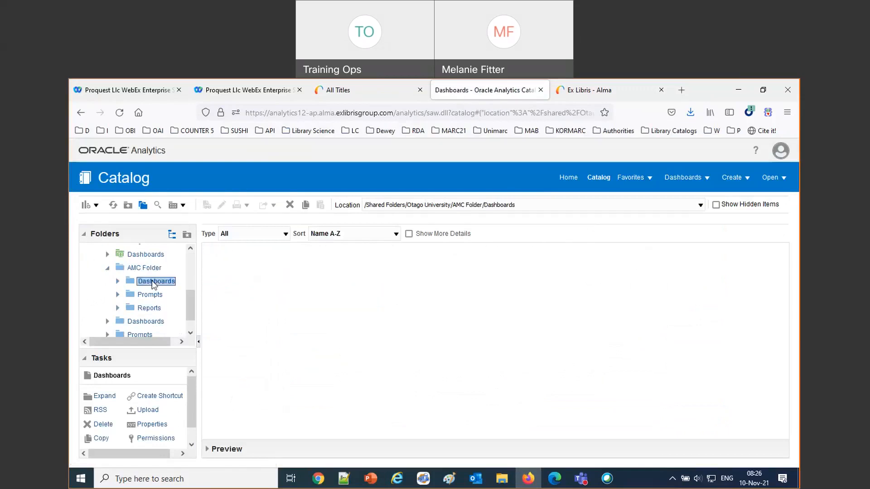
pyautogui.click(154, 297)
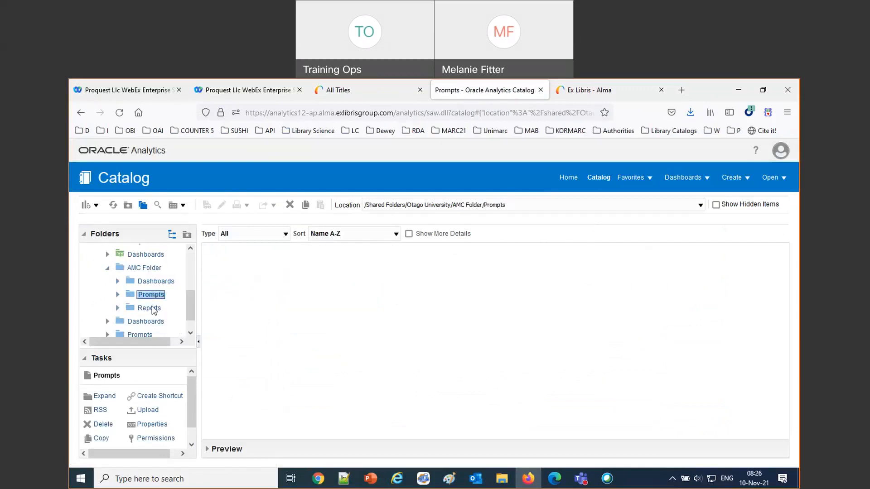
pyautogui.click(151, 309)
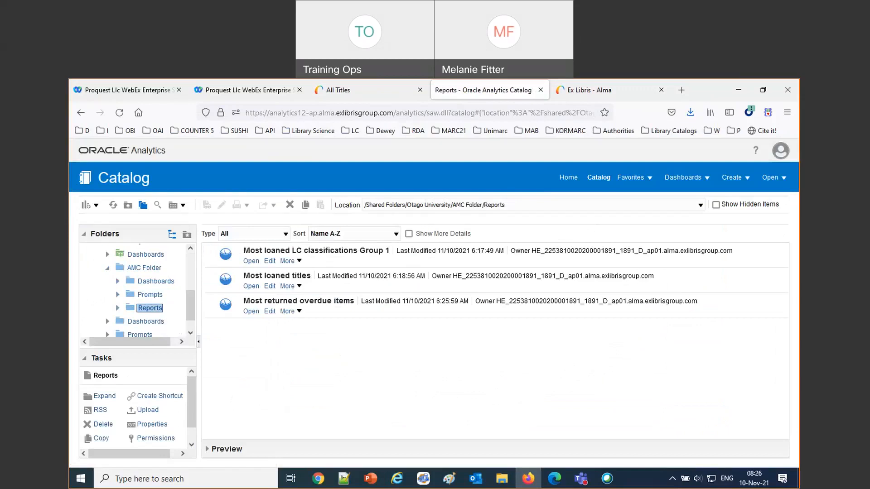
# Switch to PowerPoint, advance to slide 10 and copy the dashboard name "Physical Item Loans Dashboard"
pyautogui.click(372, 480)
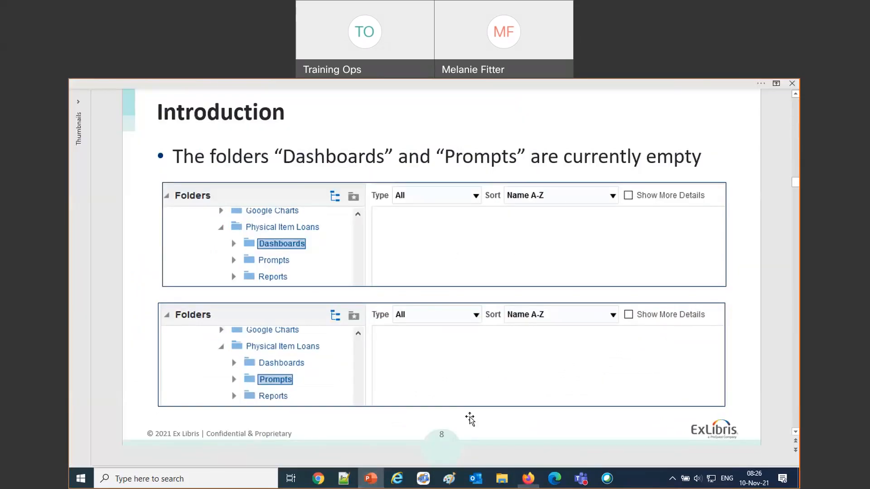
pyautogui.scroll(-1, 470, 419)
pyautogui.scroll(-1, 469, 419)
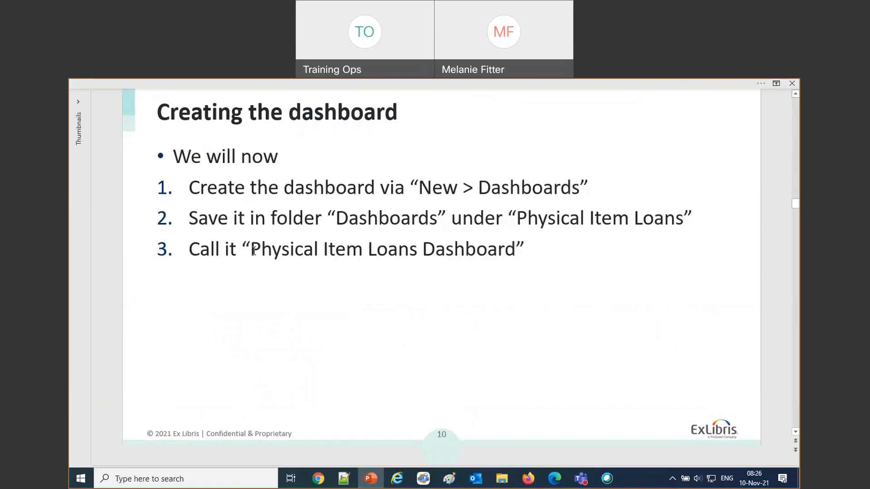
pyautogui.moveTo(253, 251); pyautogui.dragTo(482, 258)
pyautogui.rightClick(482, 260)
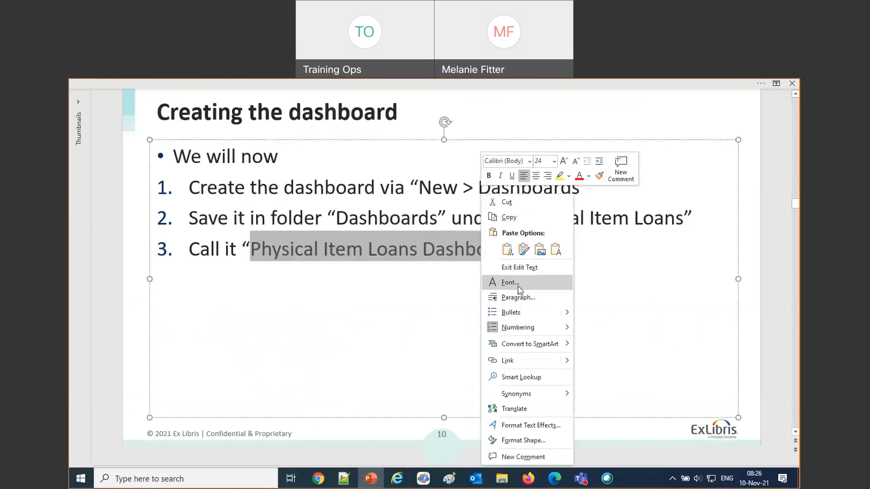
pyautogui.click(509, 218)
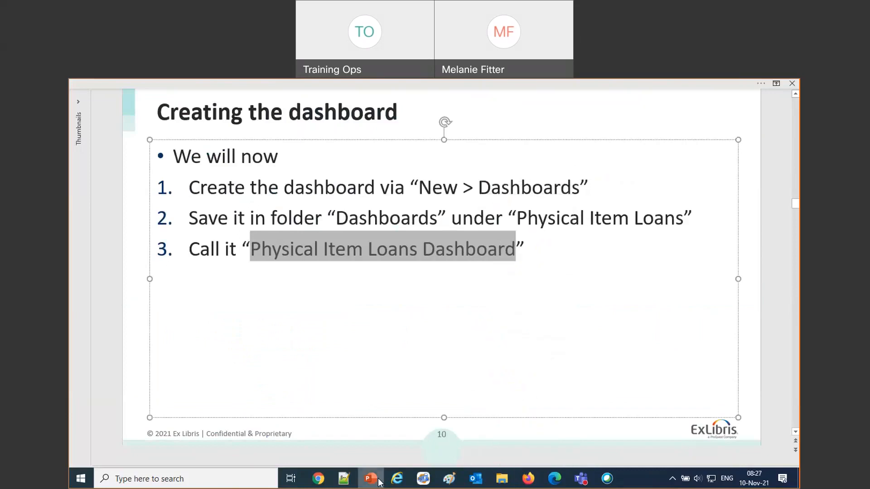
# Switch to Firefox, open AMC Folder's Dashboards subfolder and look at the reports listed under Analytics in Alma before returning to the catalog
pyautogui.click(527, 480)
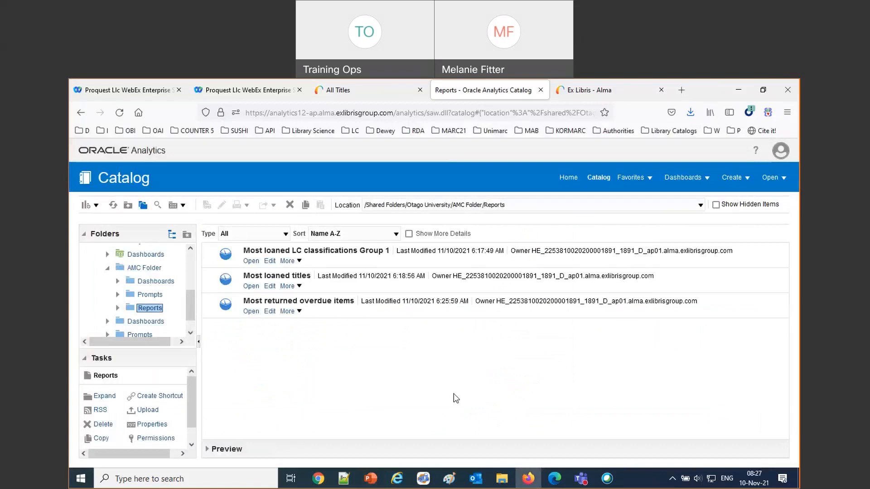
pyautogui.click(162, 285)
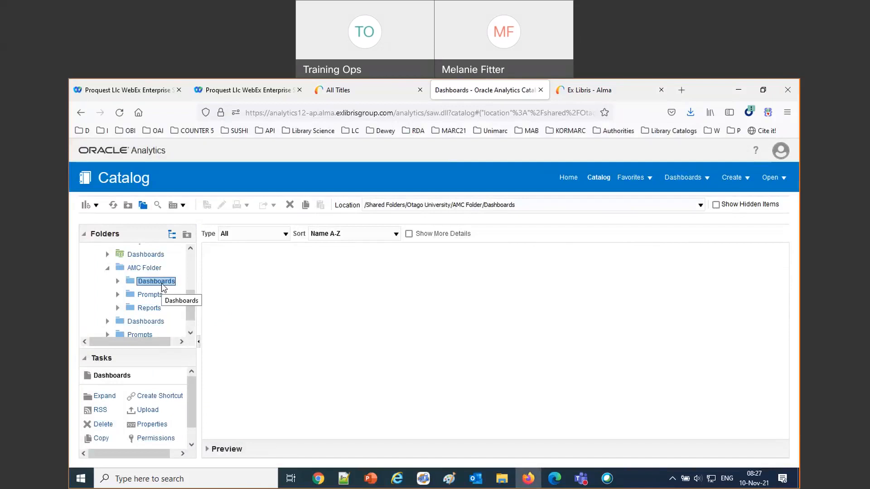
pyautogui.click(681, 179)
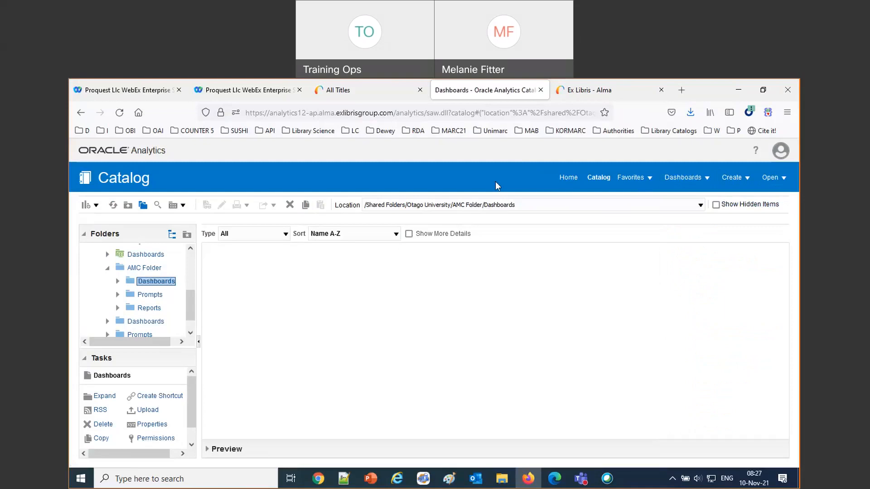
pyautogui.click(337, 93)
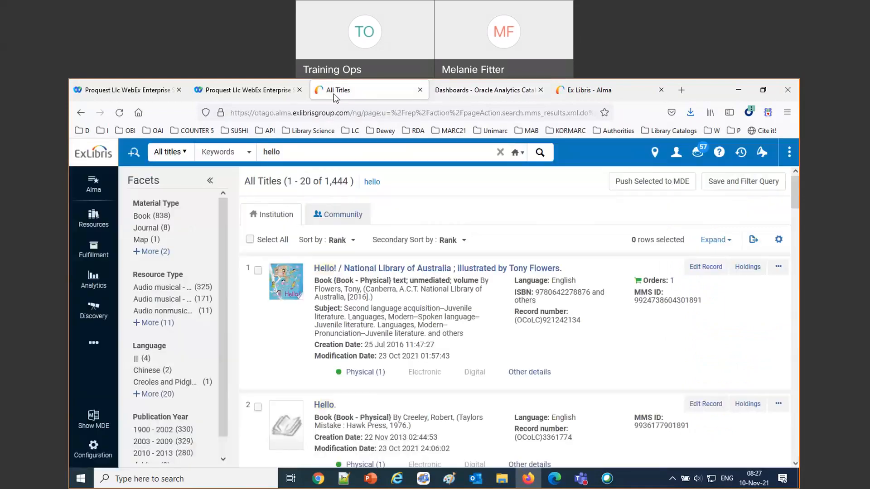
pyautogui.click(94, 278)
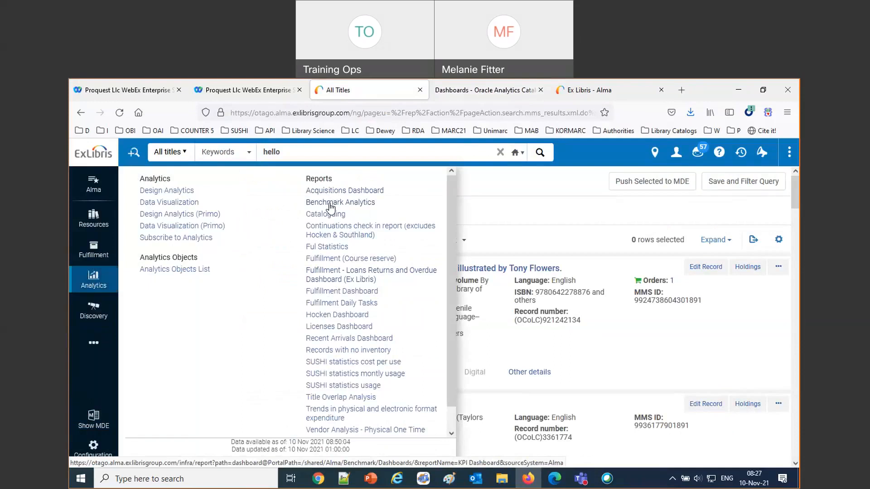
pyautogui.click(515, 91)
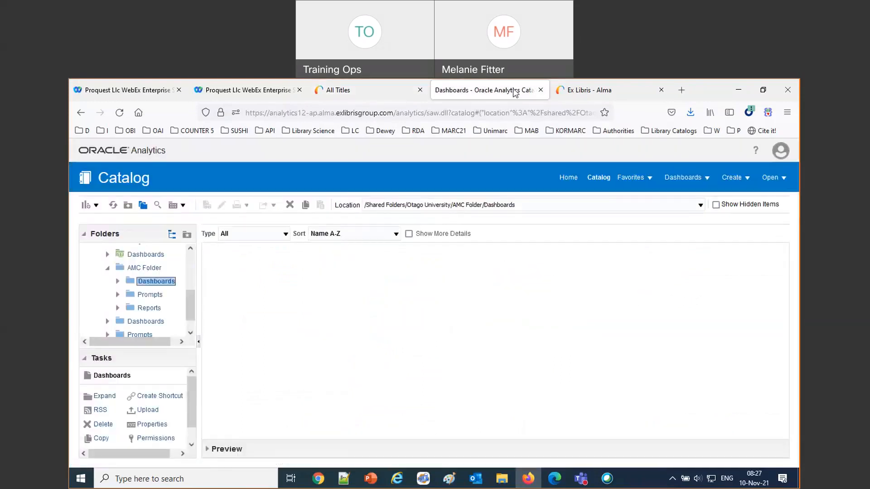
# Start a new dashboard in Oracle Analytics and name it "The AMC Dashboard"
pyautogui.click(735, 181)
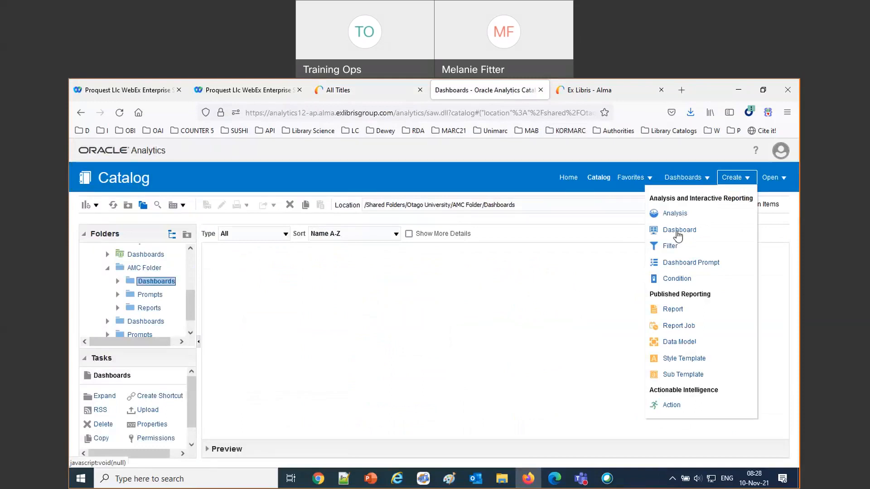
pyautogui.click(678, 232)
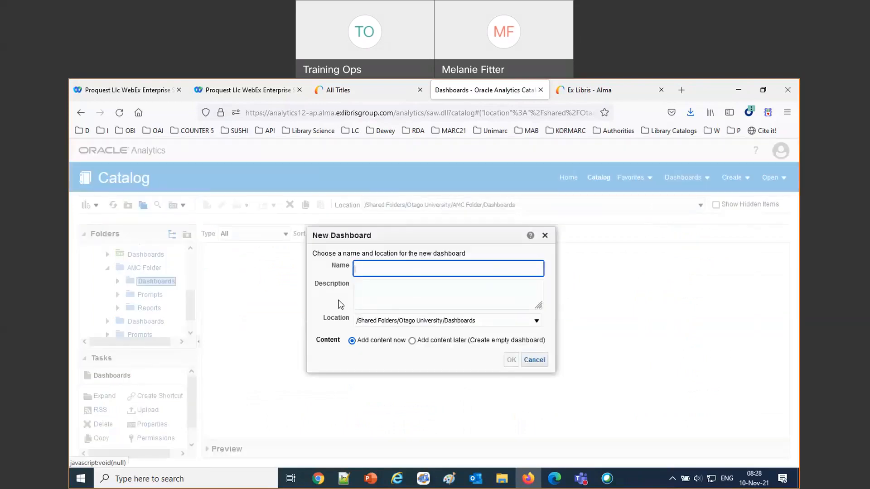
pyautogui.write('Physical Item Loans Dashboard')
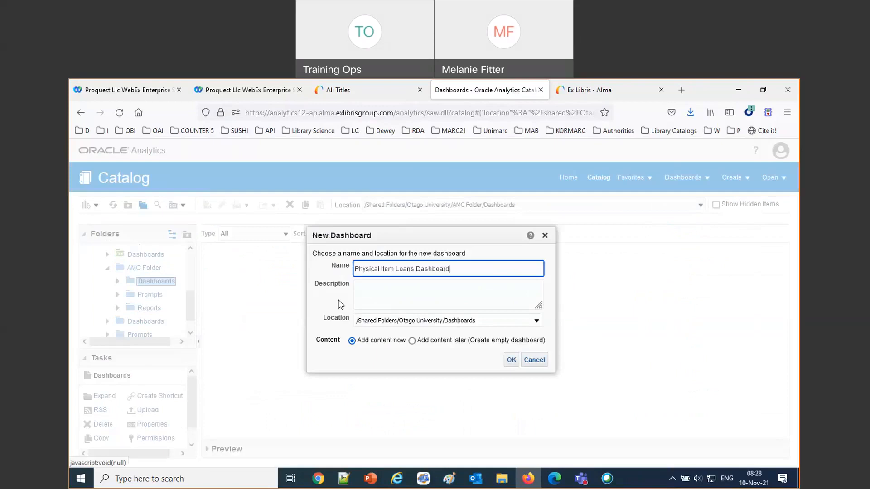
pyautogui.moveTo(452, 269); pyautogui.dragTo(249, 276)
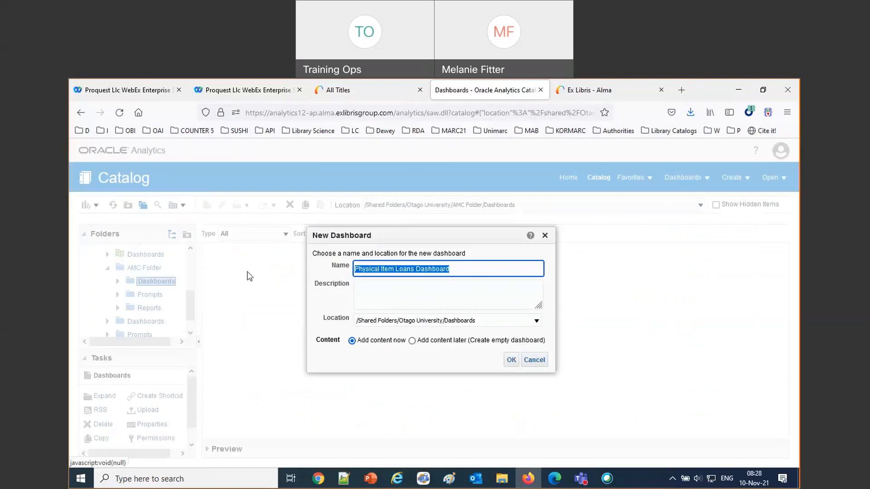
pyautogui.write('The A')
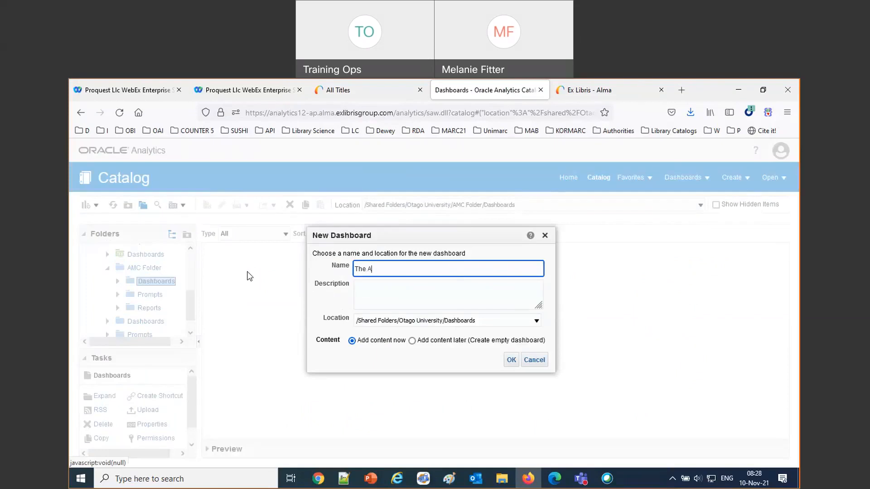
pyautogui.write('MC Dashboard')
# Set the dashboard's location to Otago University/AMC Folder/Dashboards and create it as an empty dashboard
pyautogui.click(451, 321)
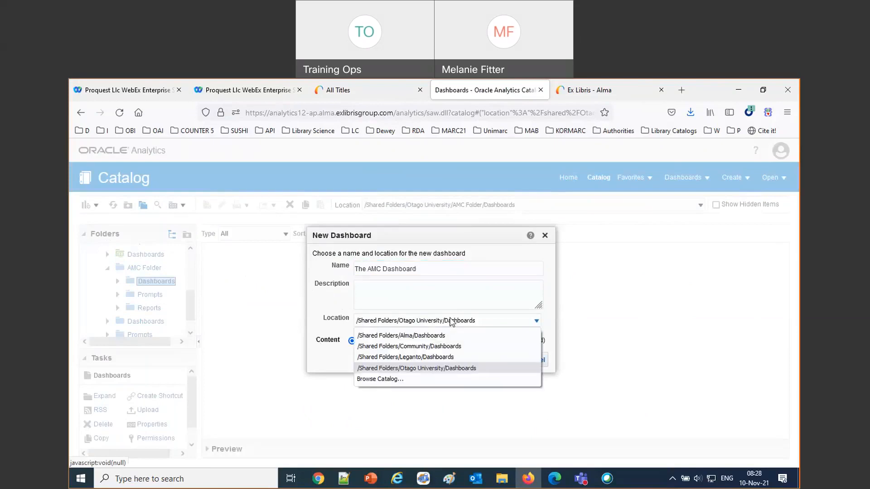
pyautogui.click(387, 379)
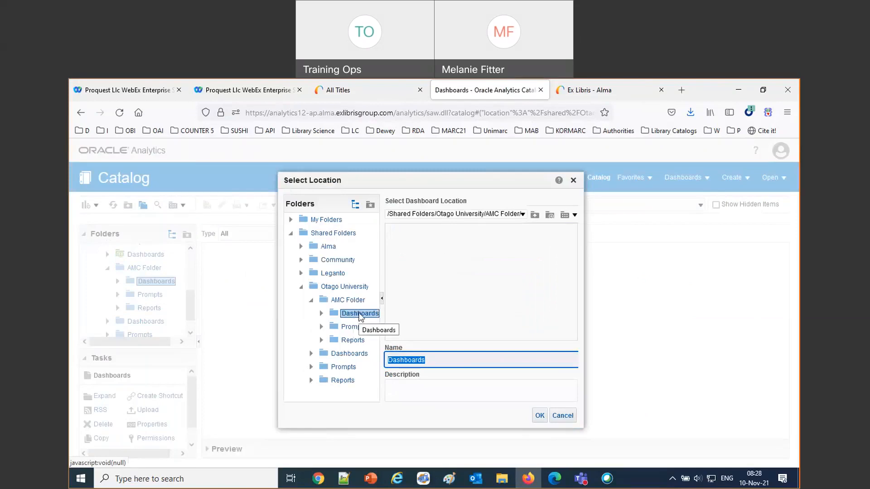
pyautogui.click(540, 415)
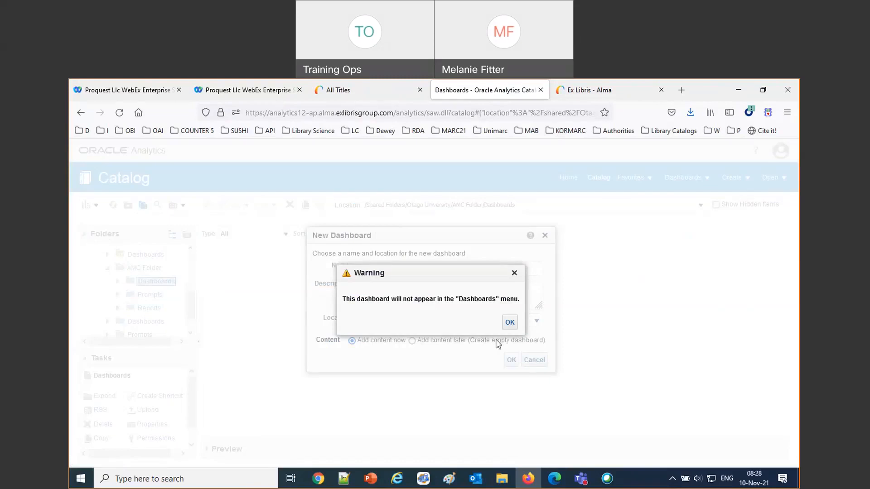
pyautogui.click(508, 323)
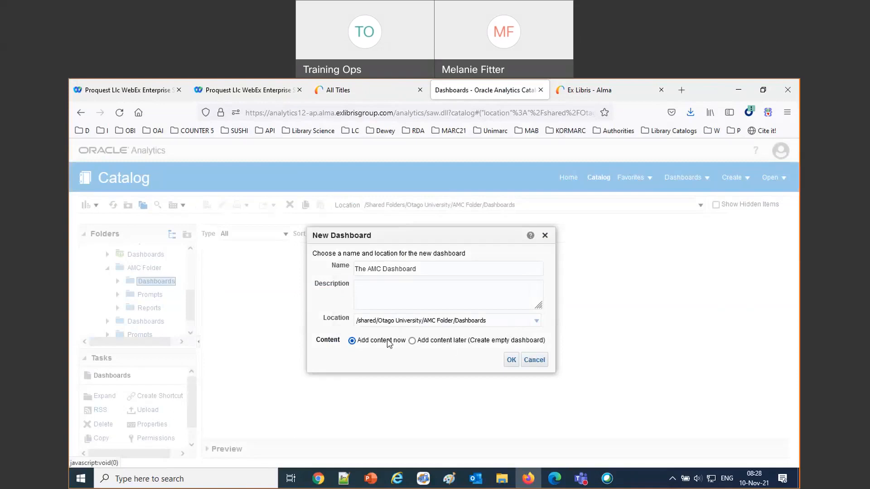
pyautogui.click(412, 341)
pyautogui.click(511, 361)
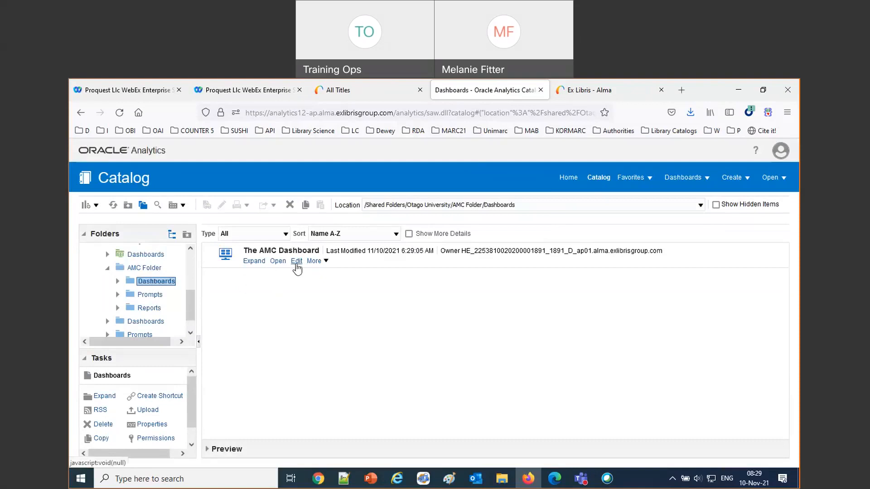
# Open The AMC Dashboard for editing, enlarge the catalog area and expand Shared Folders
pyautogui.click(297, 261)
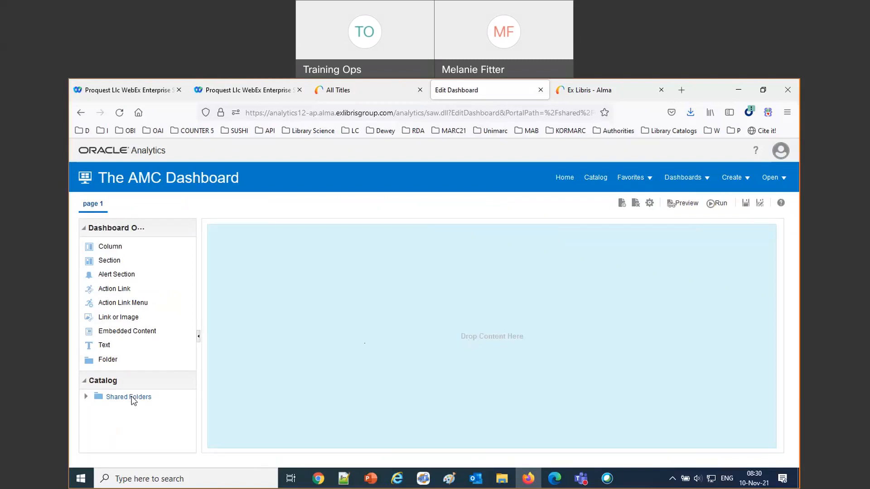
pyautogui.moveTo(123, 389); pyautogui.dragTo(118, 356)
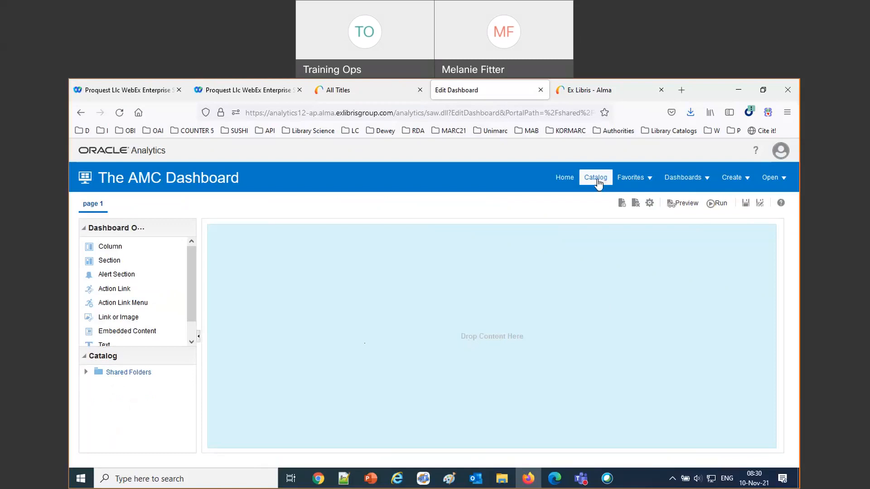
pyautogui.click(85, 373)
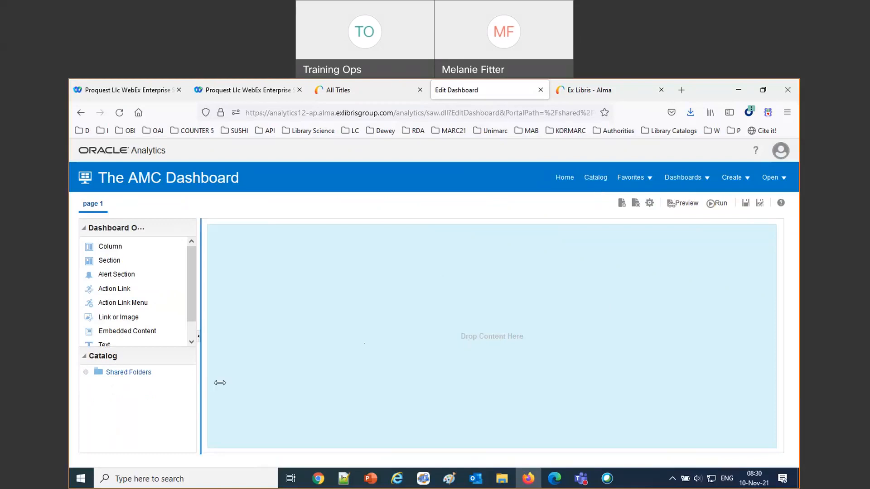
pyautogui.moveTo(276, 382); pyautogui.dragTo(274, 382)
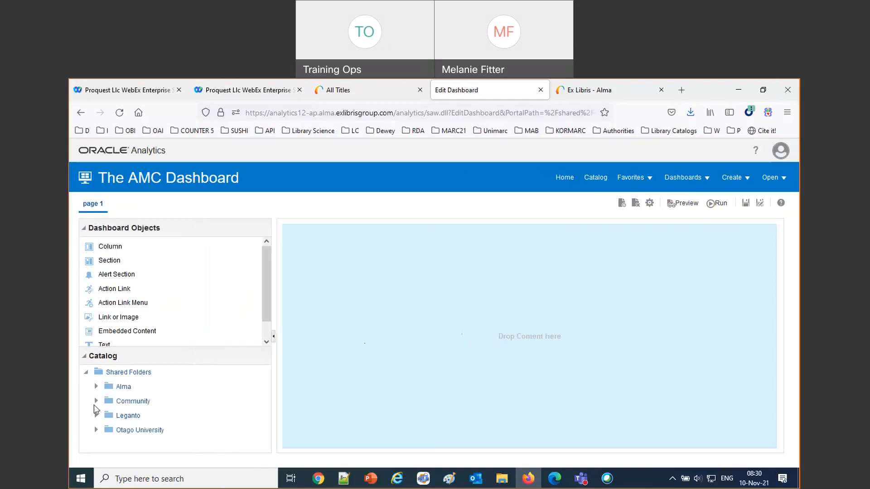
# Place the "Most loaned LC classifications Group 1" report from Otago University/AMC Folder/Reports on page 1 of the dashboard
pyautogui.click(98, 431)
pyautogui.scroll(-3, 196, 413)
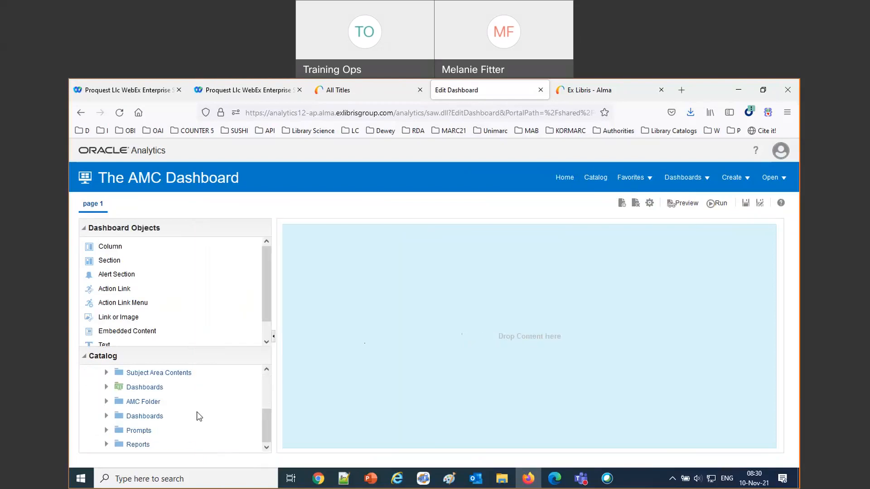
pyautogui.click(107, 401)
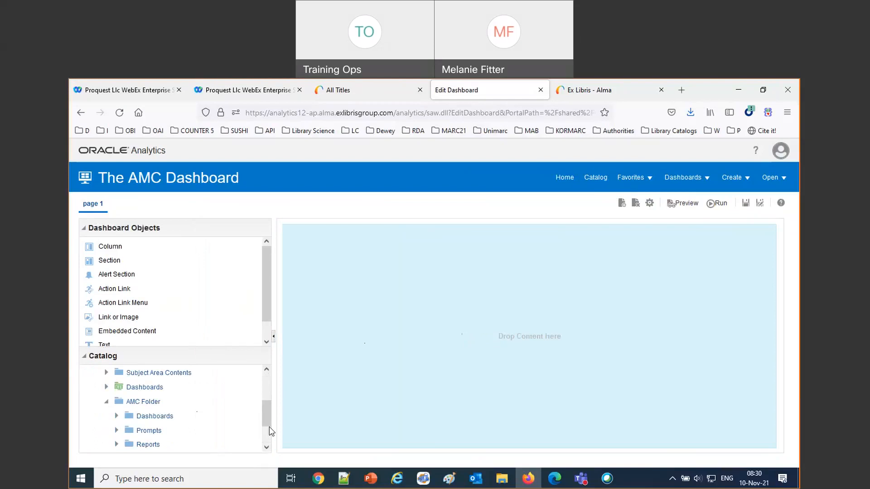
pyautogui.click(156, 443)
pyautogui.scroll(-2, 260, 419)
pyautogui.click(118, 409)
pyautogui.scroll(-2, 220, 405)
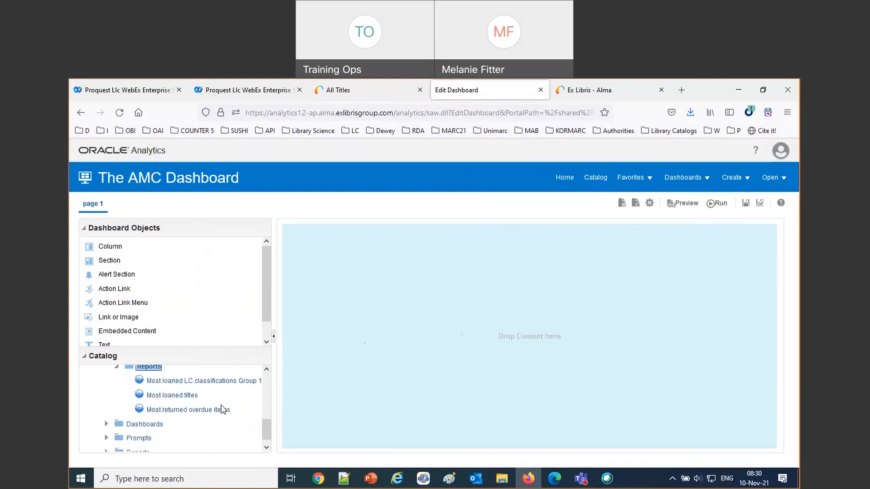
pyautogui.moveTo(204, 383); pyautogui.dragTo(579, 317)
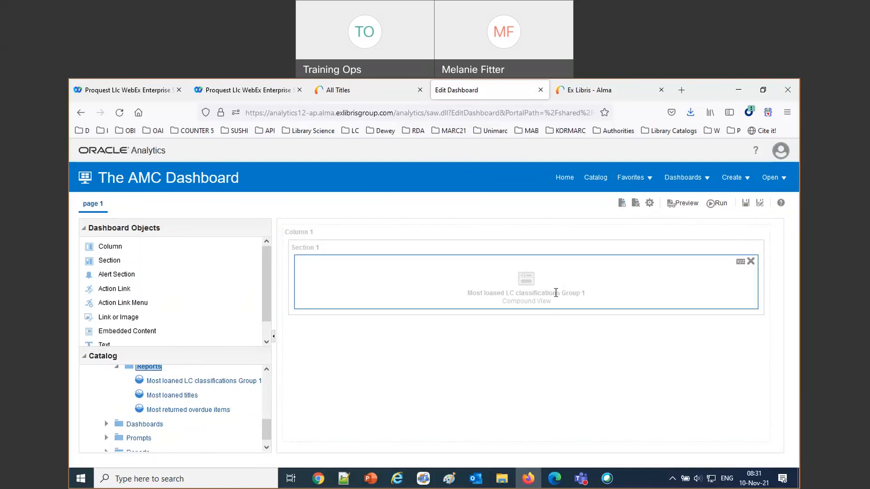
# Add a dashboard page named "Most Loaned Titles" containing the "Most loaned titles" report, and save the dashboard
pyautogui.click(623, 204)
pyautogui.click(636, 219)
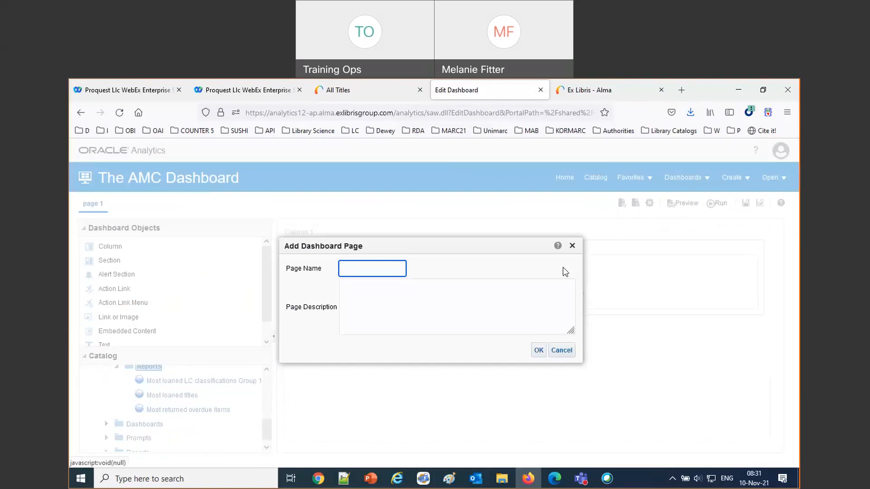
pyautogui.write('Mosty Loaned Titles')
pyautogui.click(354, 270)
pyautogui.press('Delete')
pyautogui.click(538, 350)
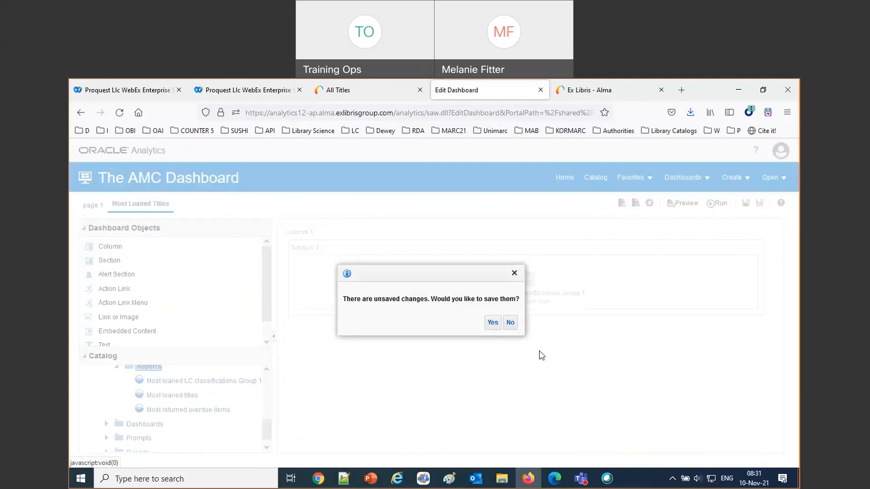
pyautogui.click(493, 323)
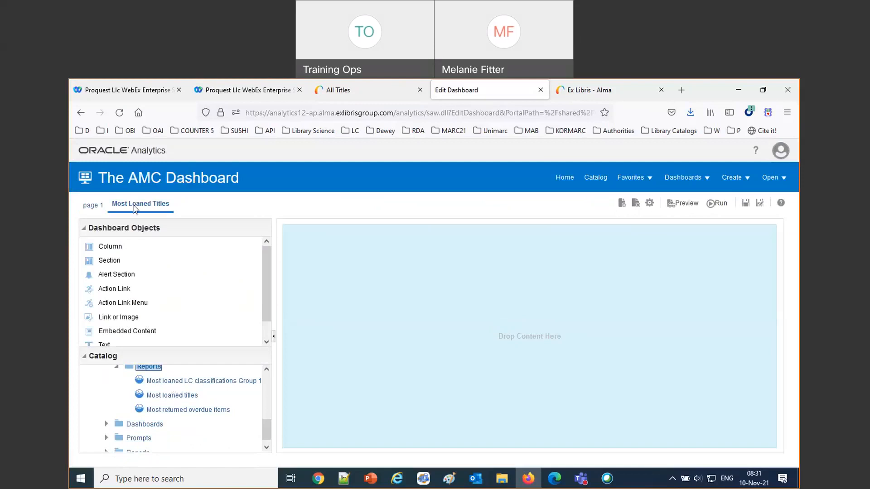
pyautogui.moveTo(160, 394); pyautogui.dragTo(530, 342)
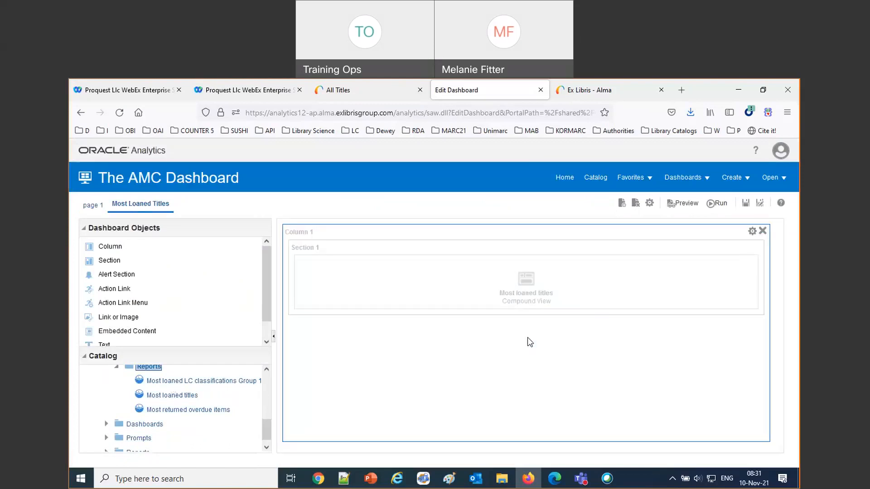
pyautogui.click(746, 204)
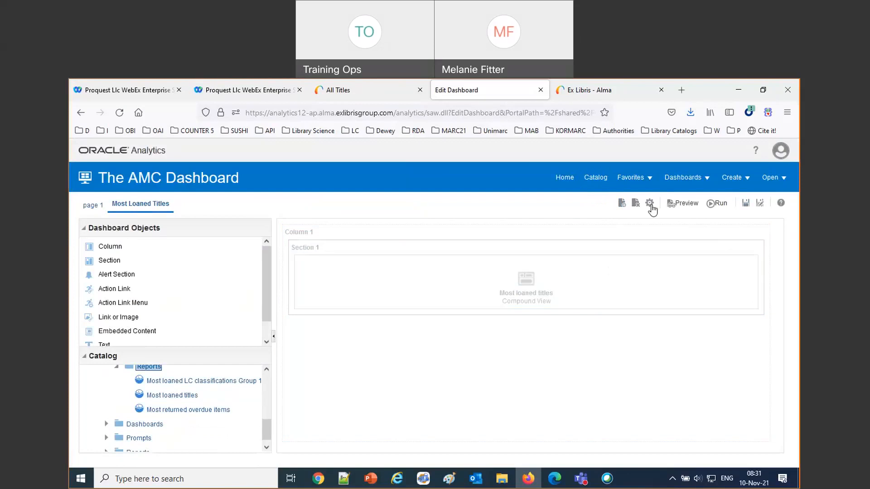
# Add a dashboard page named "Most returned overdue" containing the "Most returned overdue items" report, and save the dashboard
pyautogui.click(622, 207)
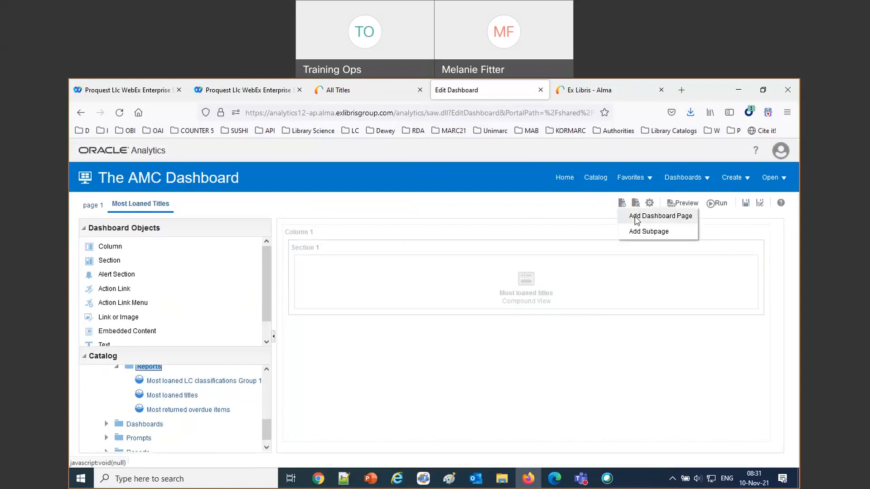
pyautogui.click(637, 220)
pyautogui.write('Mo')
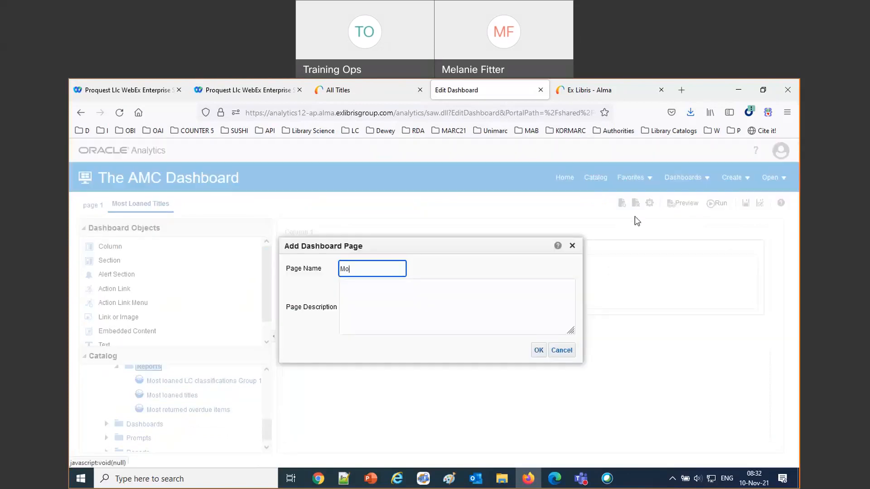
pyautogui.write('st returned overdue')
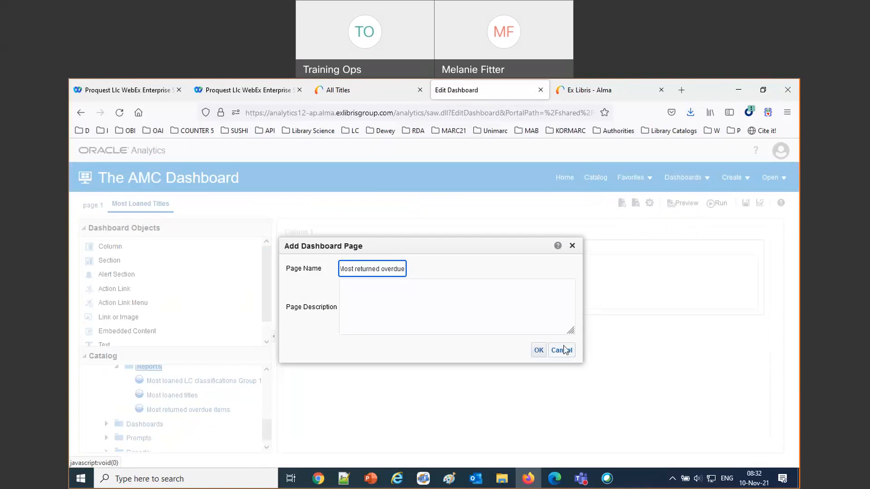
pyautogui.click(539, 350)
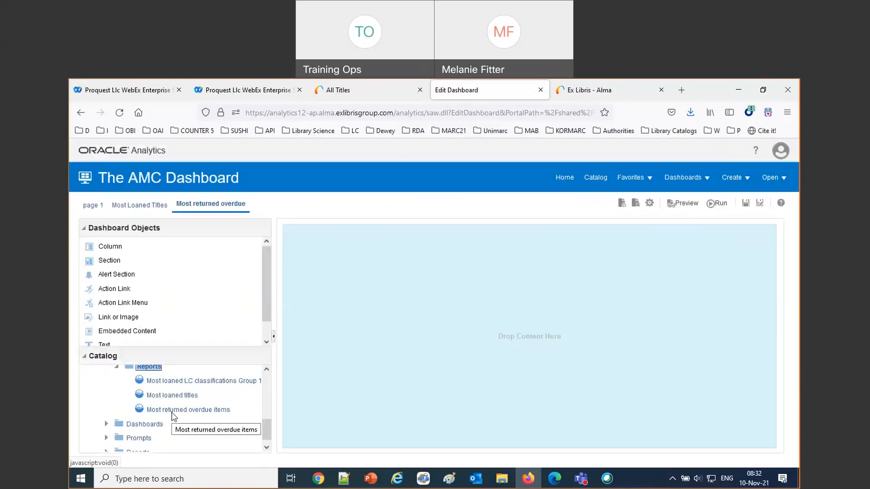
pyautogui.moveTo(172, 412); pyautogui.dragTo(573, 334)
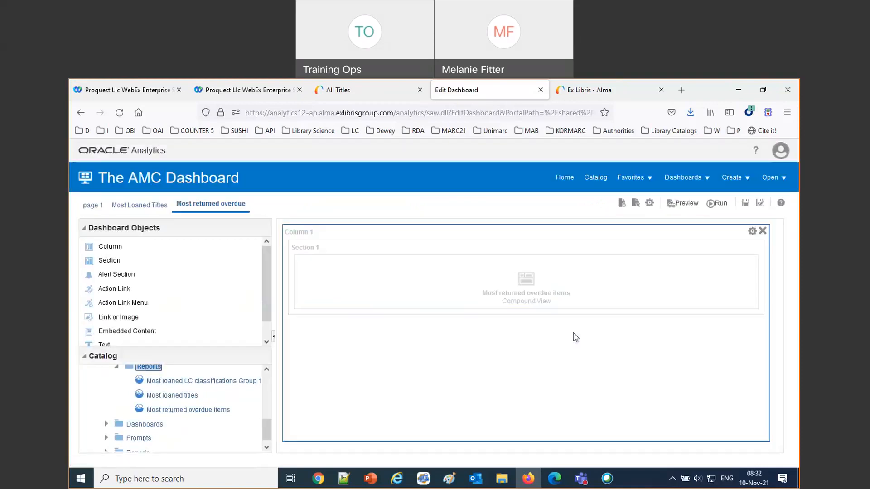
pyautogui.click(746, 204)
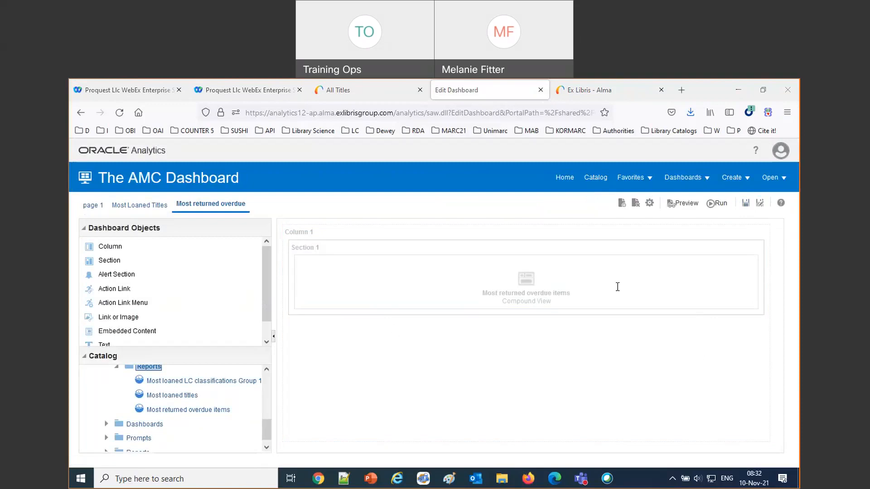
# Copy the question about changing the dashboard page name, then switch to Word and open a blank document
pyautogui.rightClick(636, 293)
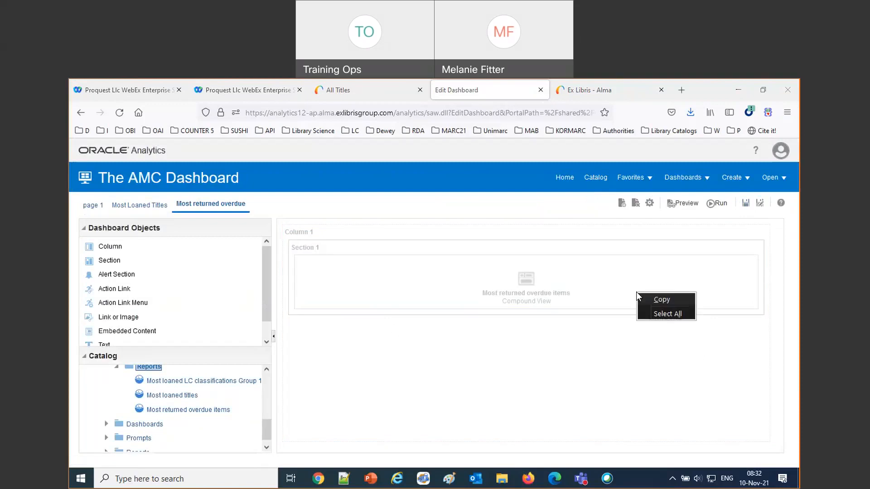
pyautogui.click(663, 300)
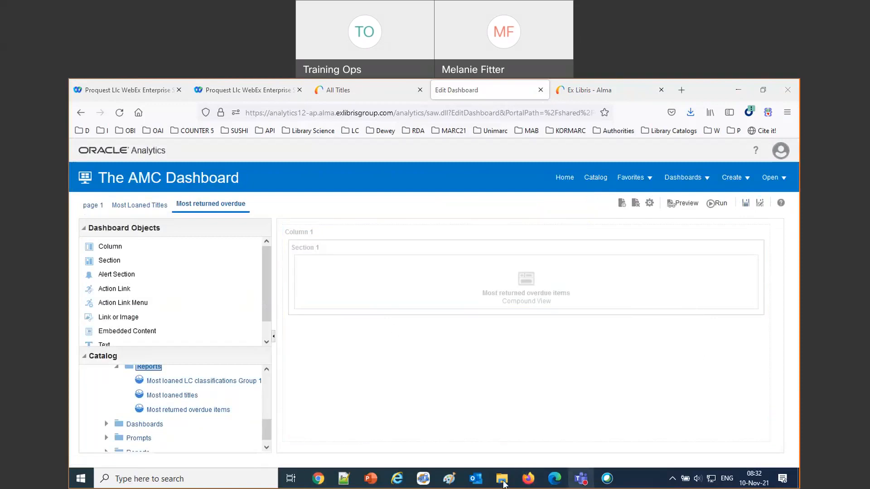
pyautogui.click(217, 479)
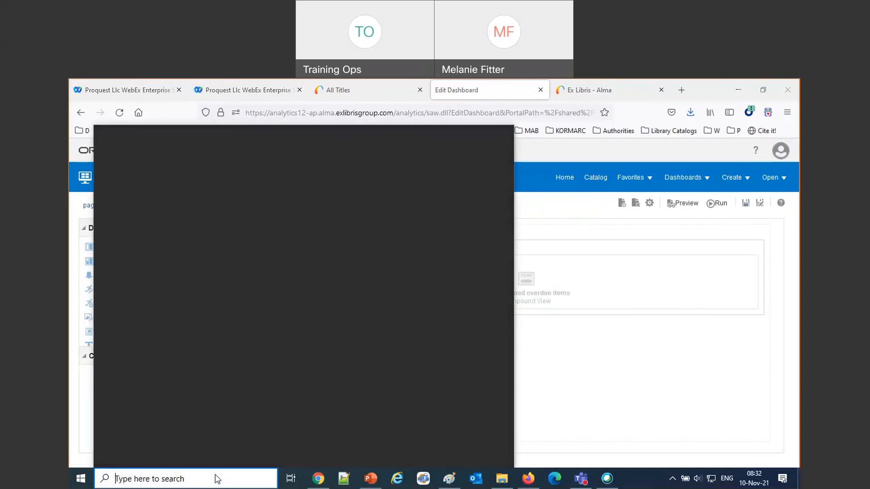
pyautogui.write('w')
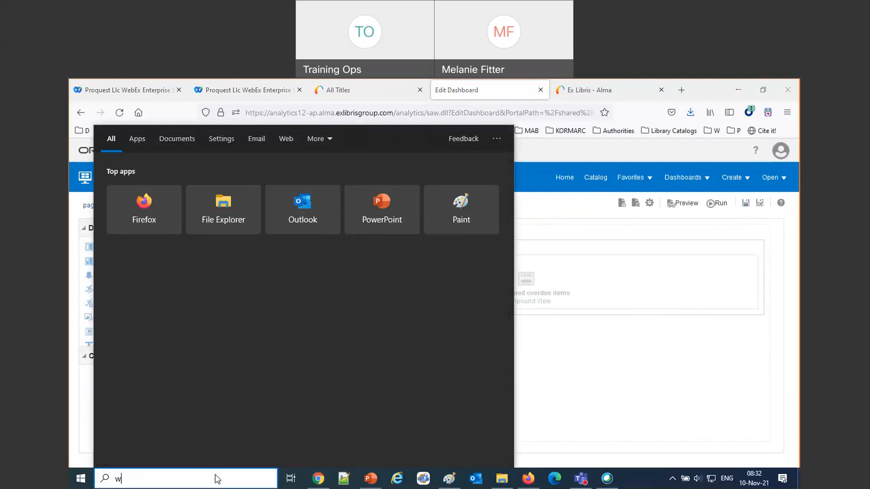
pyautogui.write('inwiord')
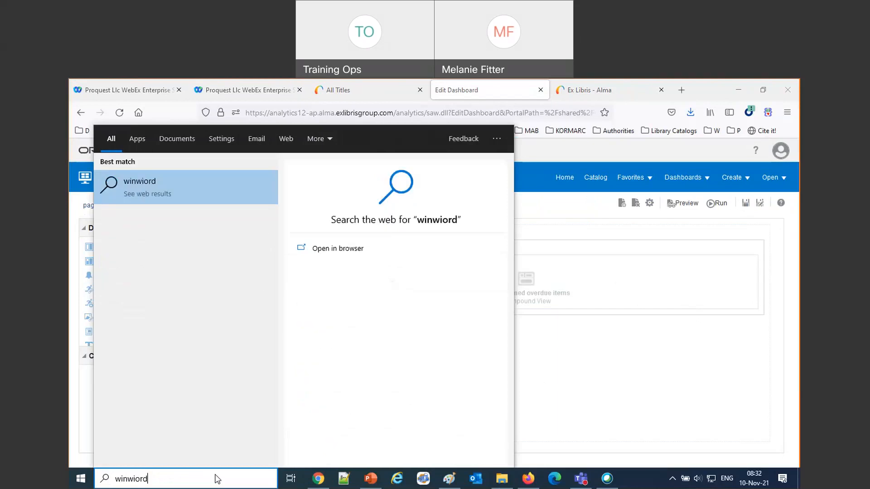
pyautogui.press('BackSpace')
pyautogui.press('BackSpace')
pyautogui.press('BackSpace')
pyautogui.press('BackSpace')
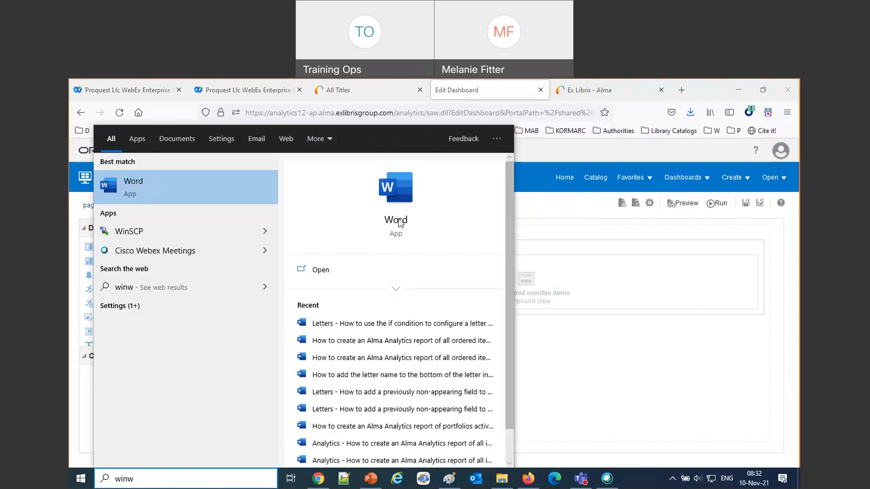
pyautogui.click(393, 187)
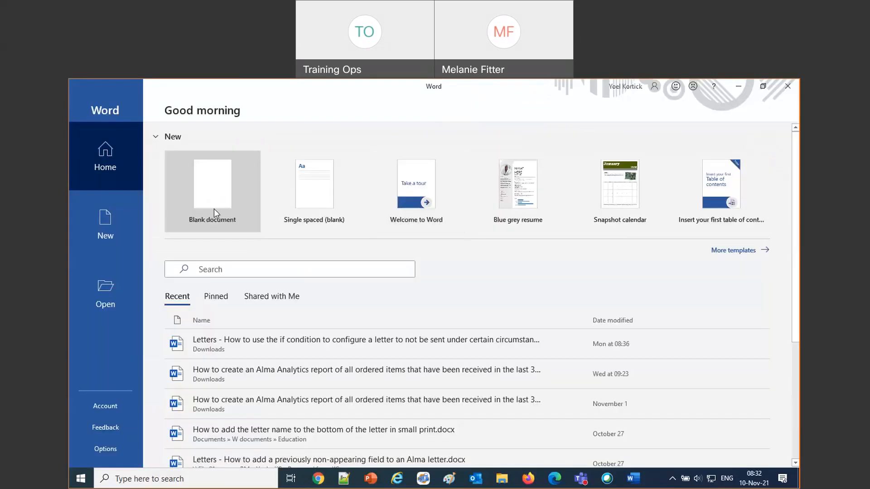
pyautogui.click(214, 208)
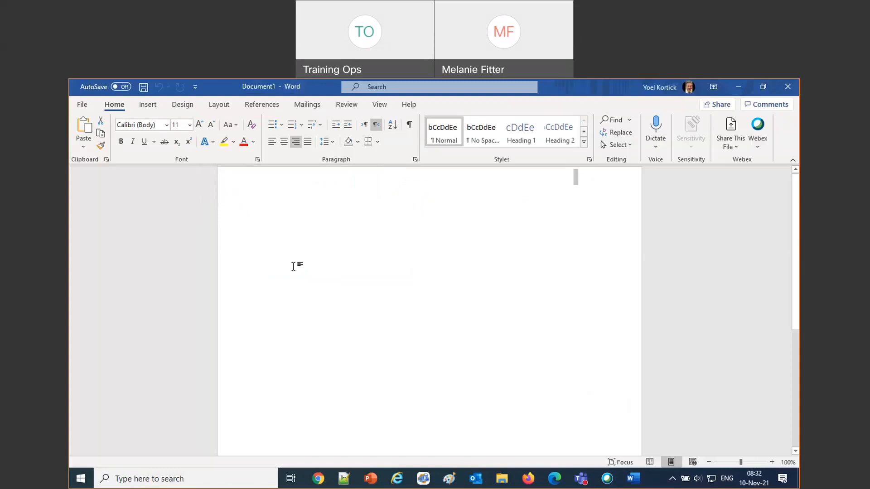
# Enter "Is it possible to change the Dashboard page name after you created it?" as a left-to-right paragraph at font size 18
pyautogui.write('Is it possible to change the Dashboard page name after you created it?')
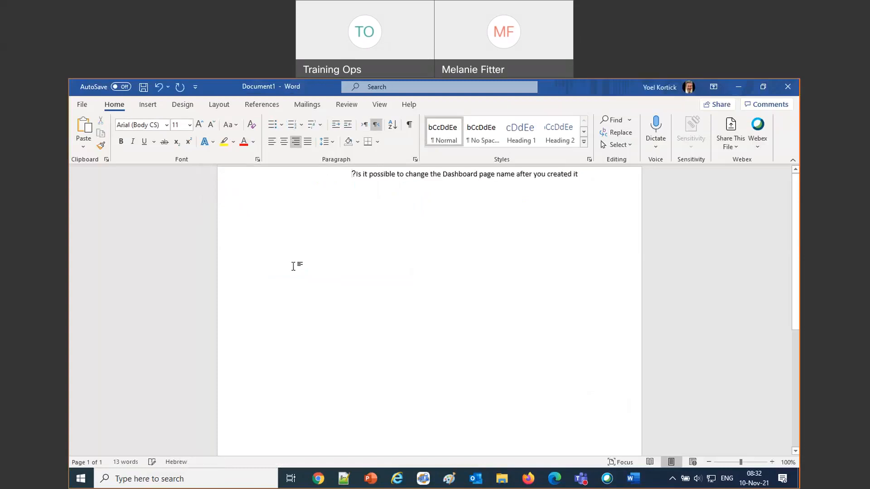
pyautogui.moveTo(303, 174); pyautogui.dragTo(584, 175)
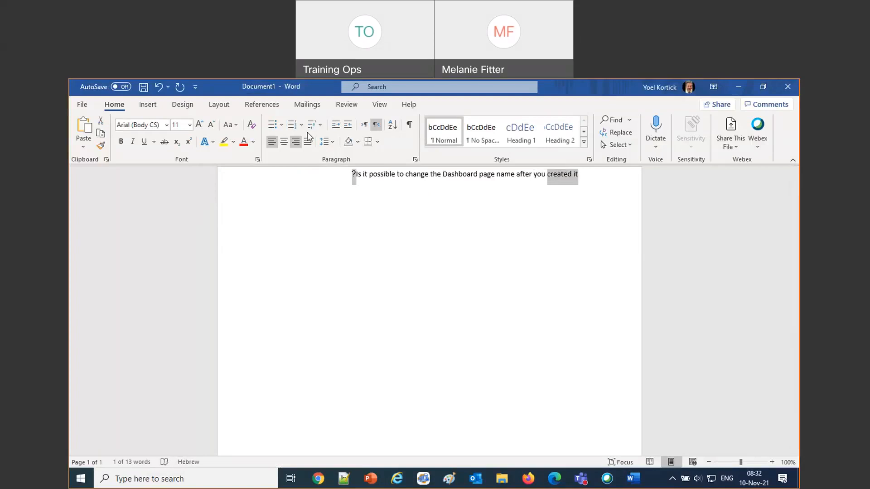
pyautogui.click(362, 126)
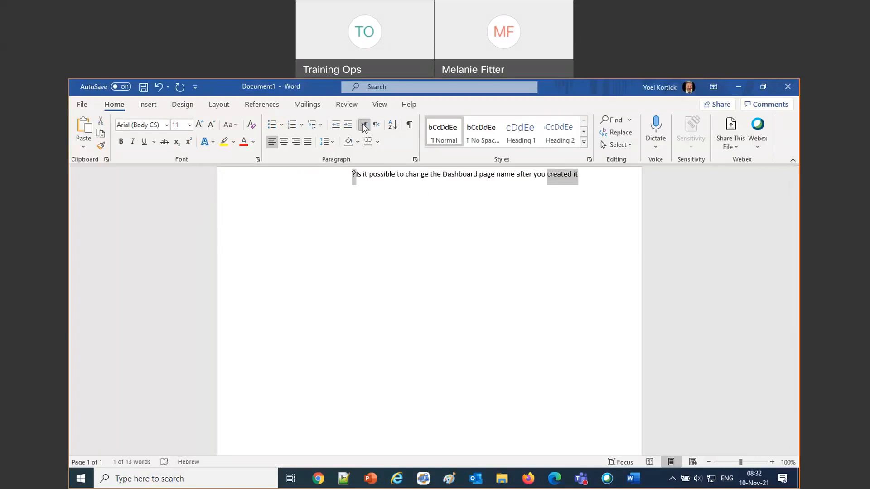
pyautogui.click(257, 180)
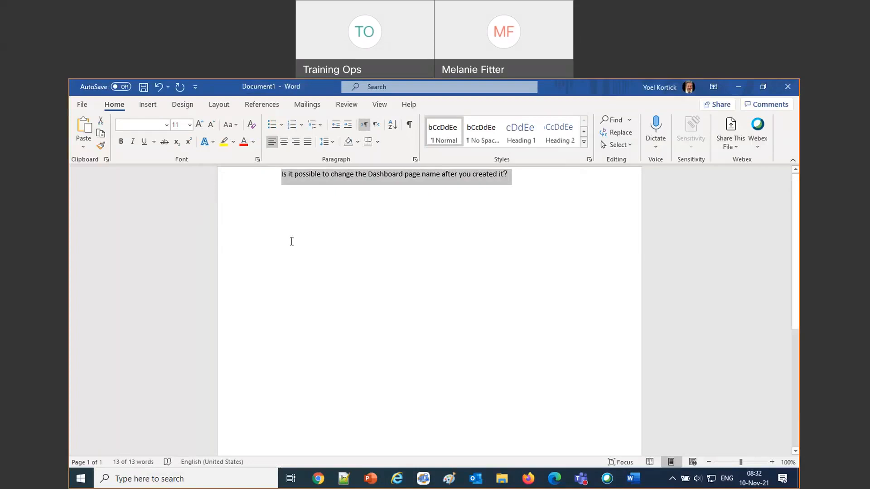
pyautogui.hotkey('ctrl', 'shift', '.')
pyautogui.hotkey('ctrl', 'shift', '.')
pyautogui.hotkey('ctrl', 'shift', '.')
pyautogui.hotkey('ctrl', 'shift', '.')
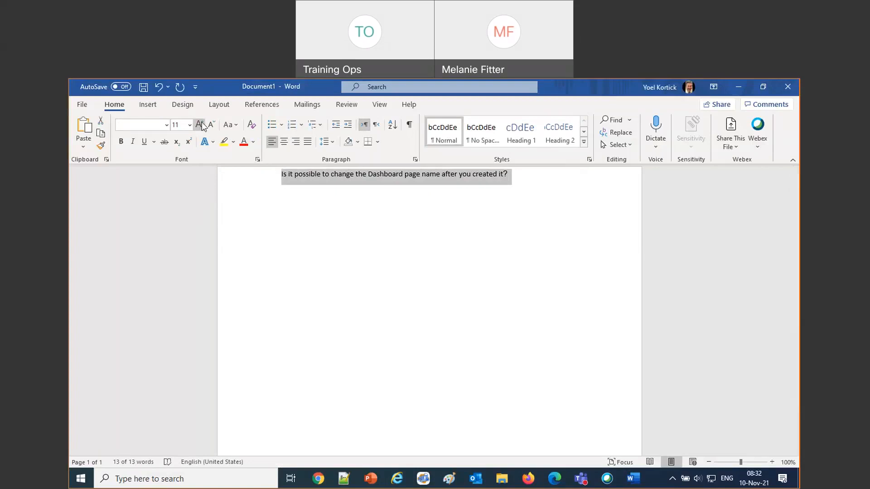
pyautogui.click(350, 317)
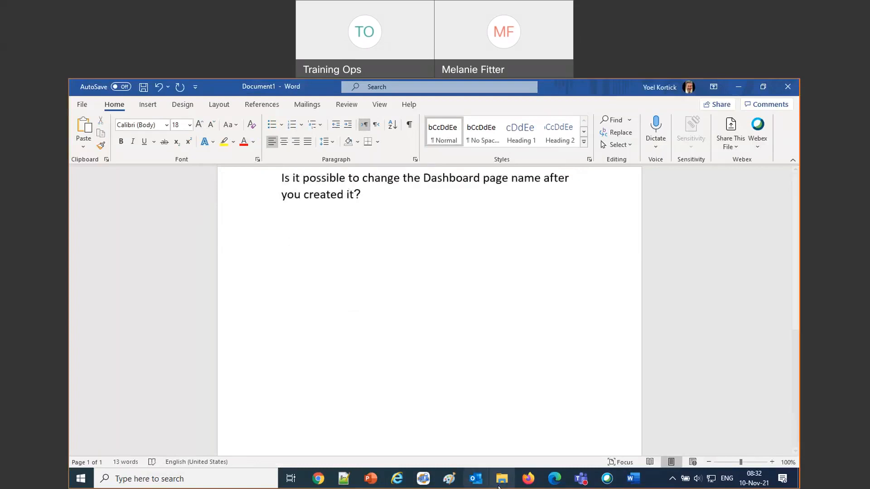
# Switch back to the dashboard editor in Firefox and rename page 1 as "Whatever" through the dashboard properties
pyautogui.click(528, 480)
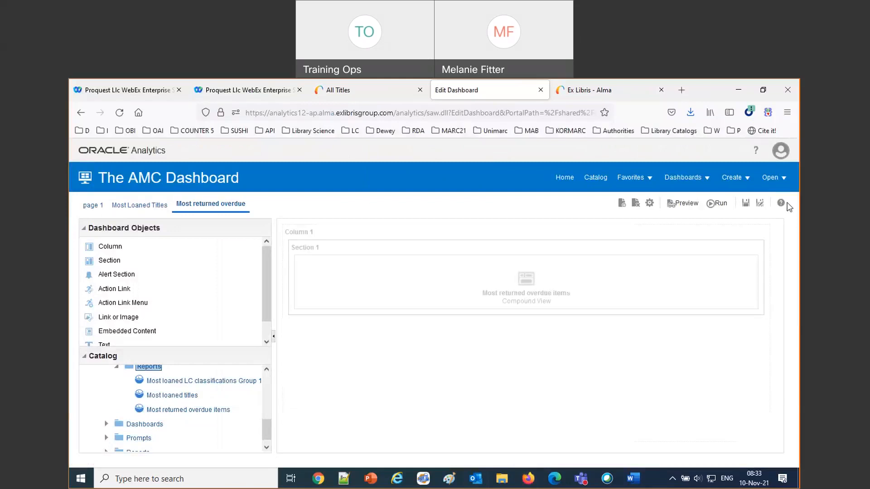
pyautogui.click(650, 205)
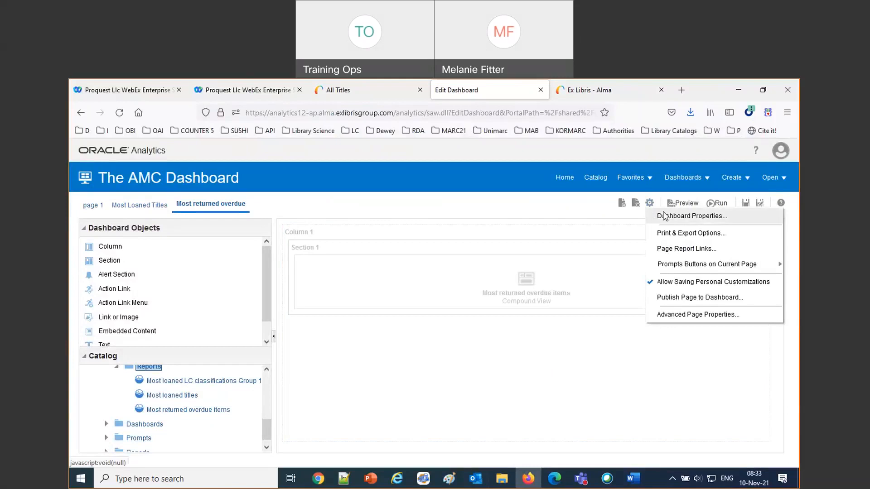
pyautogui.click(665, 215)
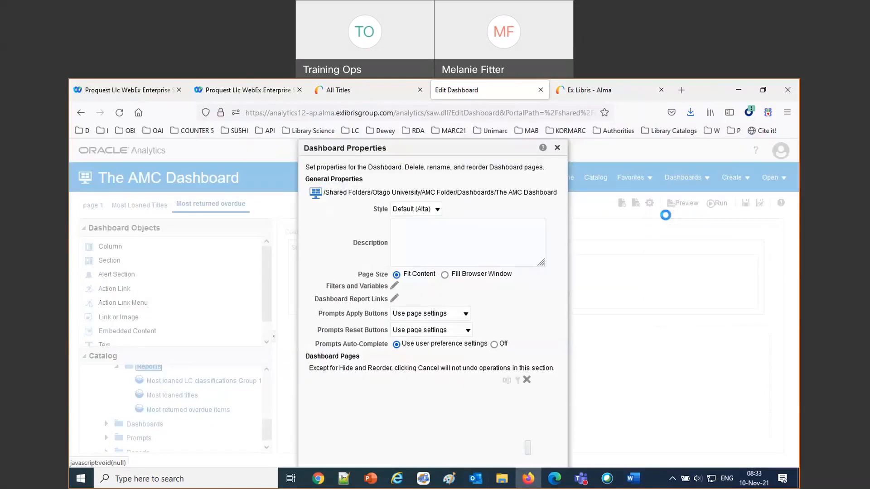
pyautogui.click(346, 426)
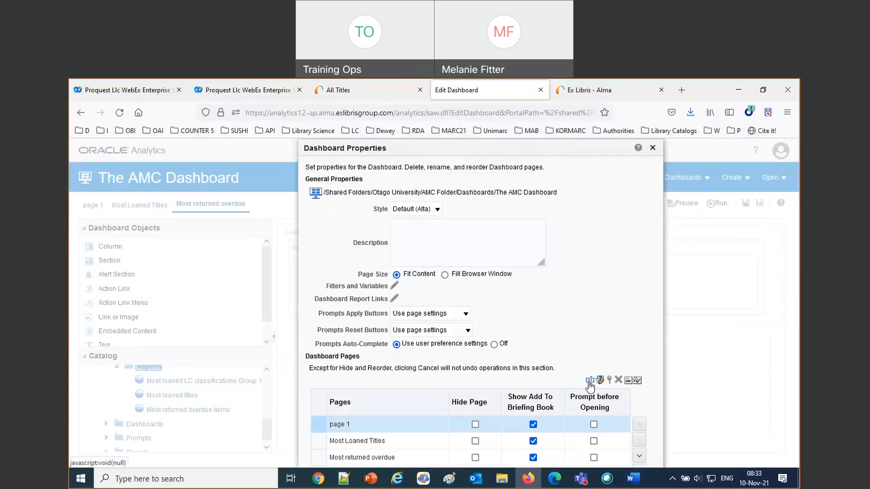
pyautogui.click(590, 381)
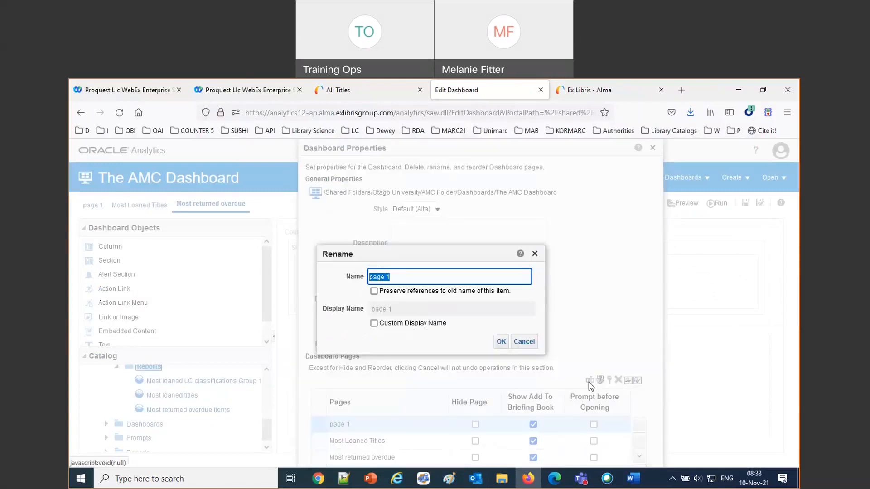
pyautogui.write('Whatever')
pyautogui.click(501, 342)
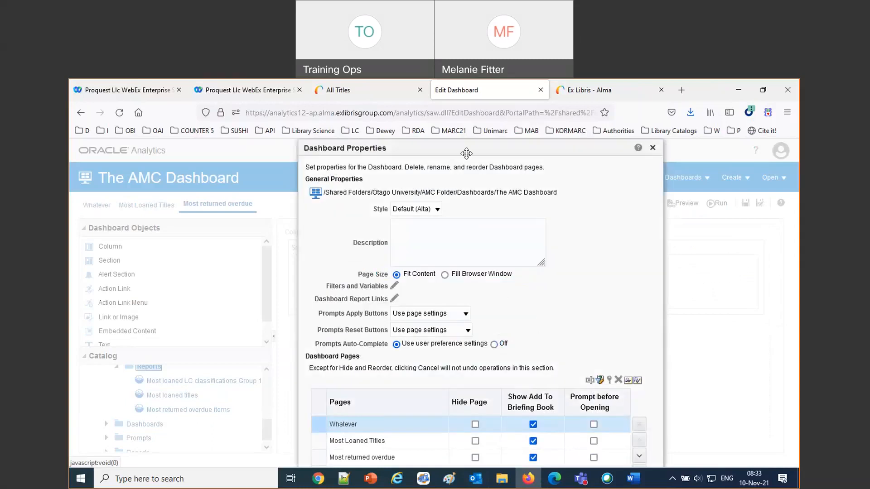
pyautogui.hotkey('ctrl', '-')
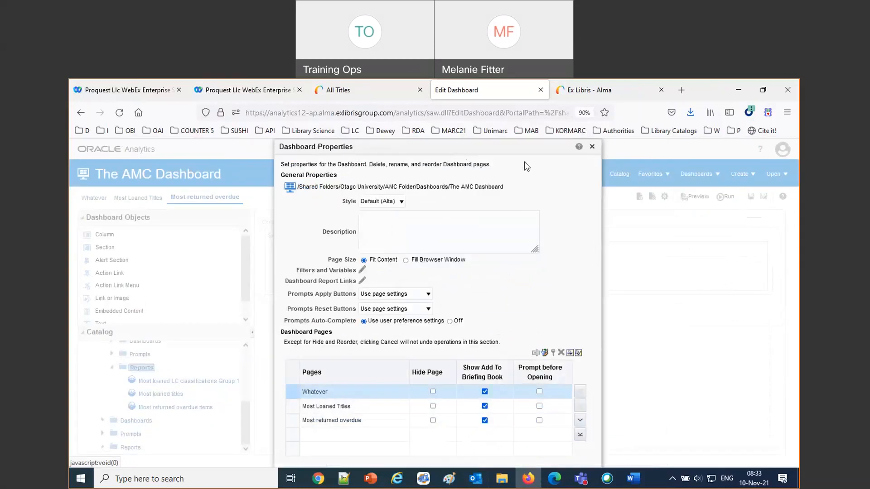
pyautogui.hotkey('ctrl', '-')
pyautogui.click(507, 450)
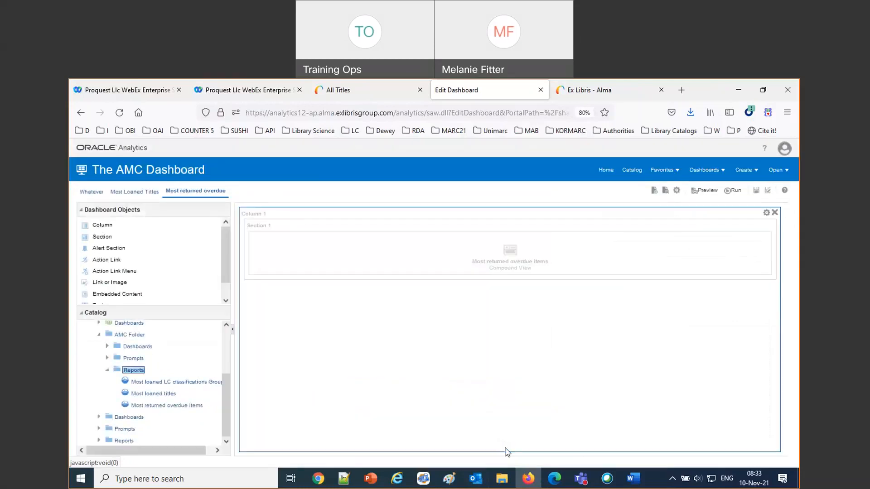
# Go to the "Whatever" page at the default browser zoom and save the dashboard
pyautogui.hotkey('ctrl', '0')
pyautogui.click(97, 204)
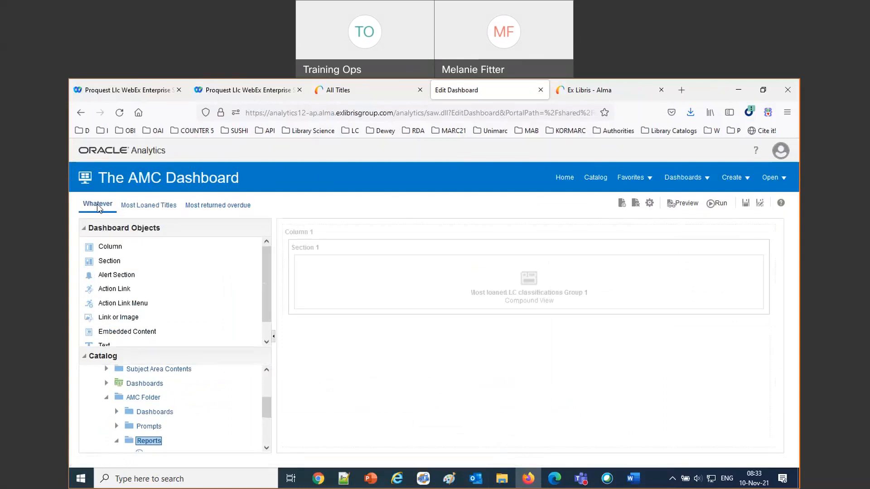
pyautogui.moveTo(728, 271)
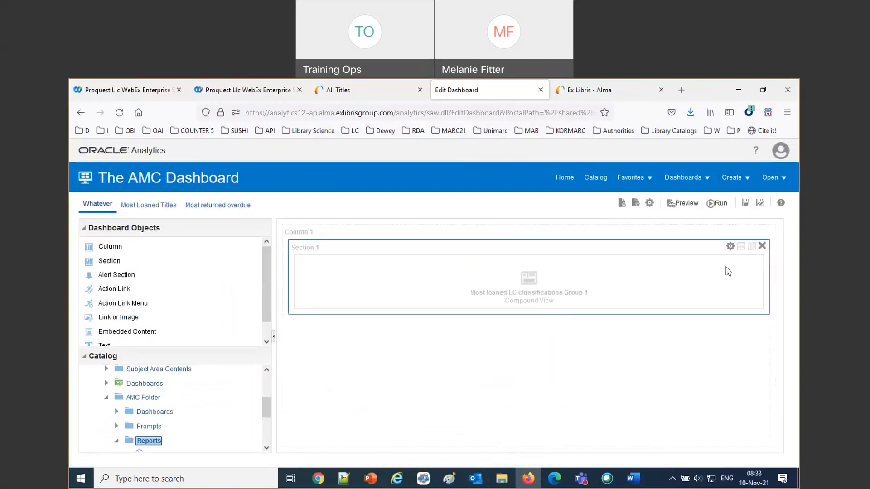
pyautogui.click(746, 204)
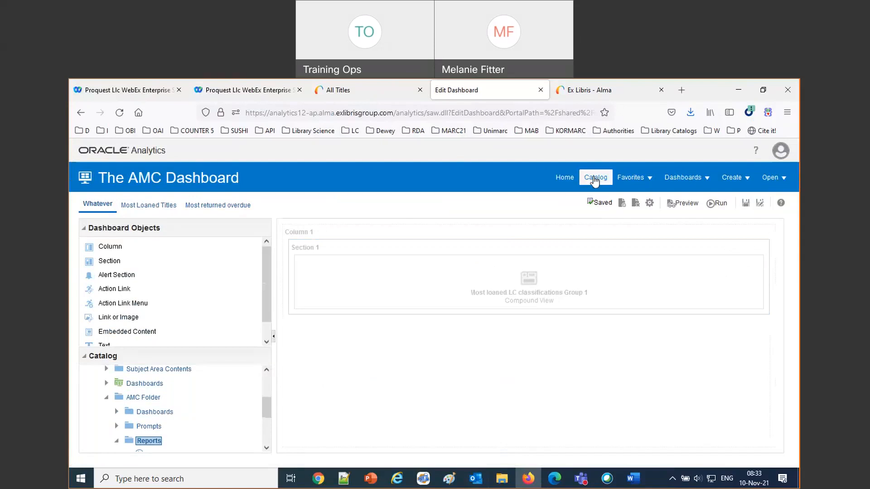
# Expand The AMC Dashboard in the catalog and rename its page "Whatever" as "Most Loaned LC Groups"
pyautogui.click(595, 179)
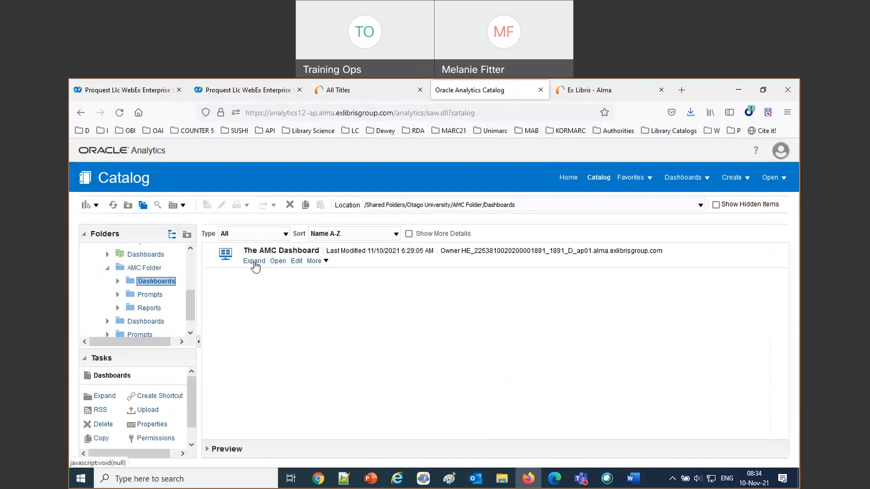
pyautogui.click(255, 262)
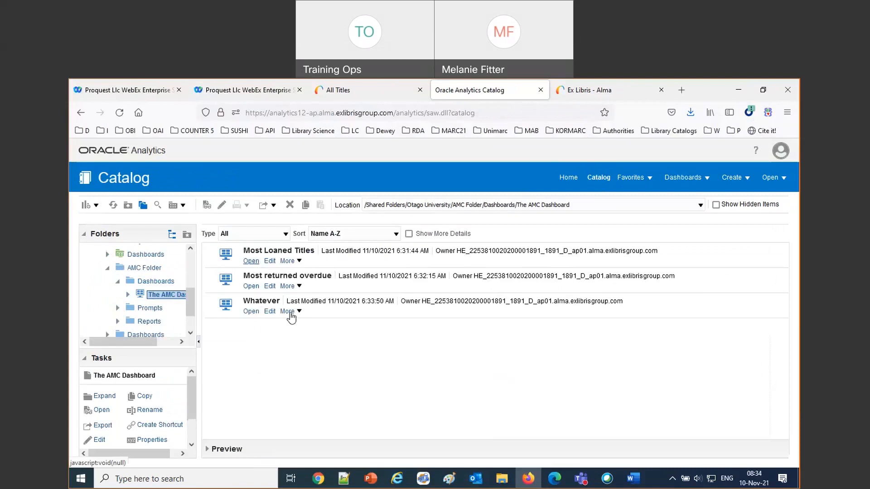
pyautogui.click(288, 312)
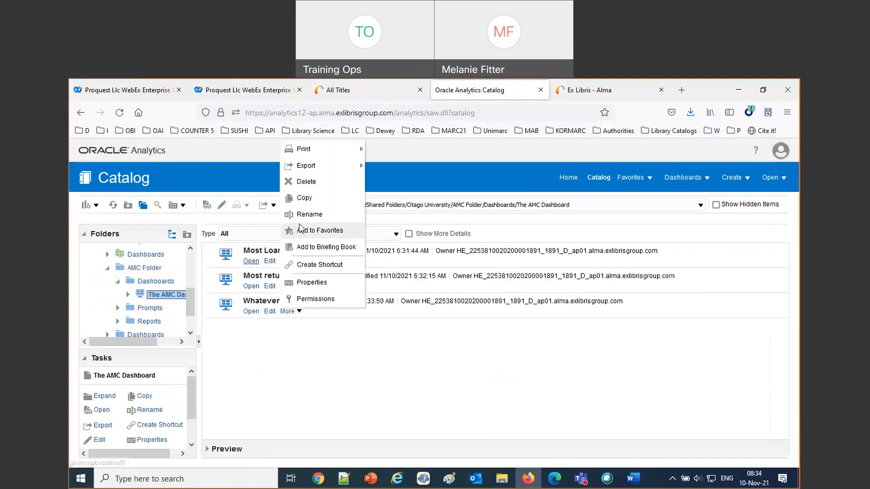
pyautogui.click(310, 214)
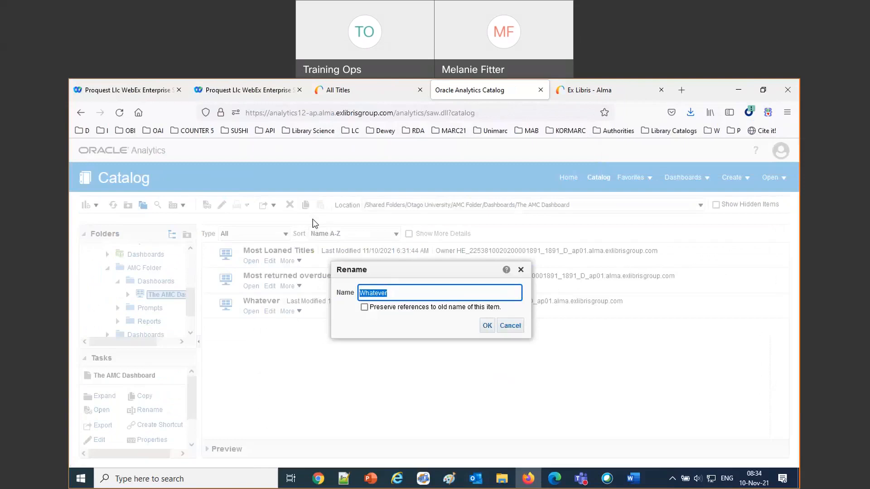
pyautogui.write('Most Loaned LC Groupds')
pyautogui.press('Left')
pyautogui.press('BackSpace')
pyautogui.click(487, 326)
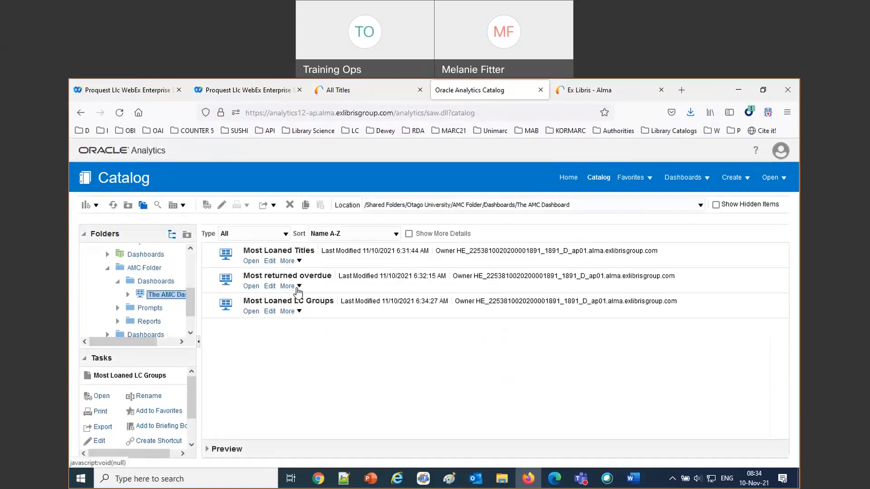
# Try to rename the "Most returned overdue" page as "Most Returned Overdue"
pyautogui.click(299, 287)
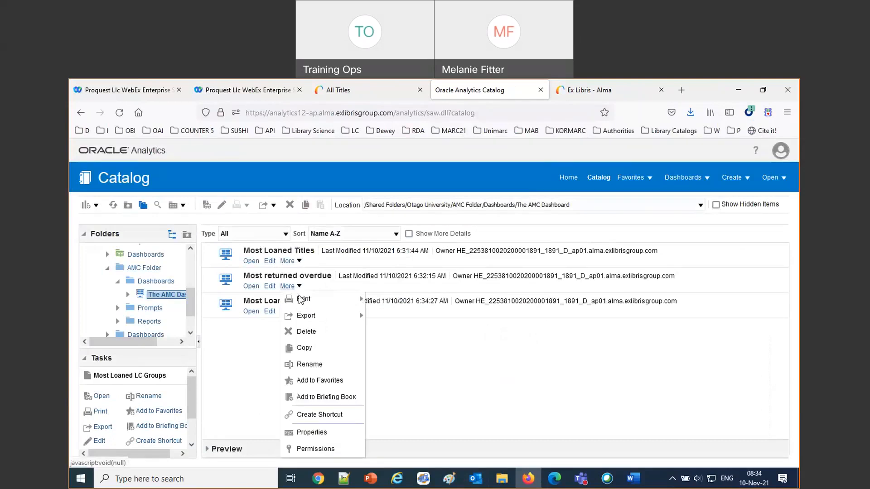
pyautogui.click(317, 365)
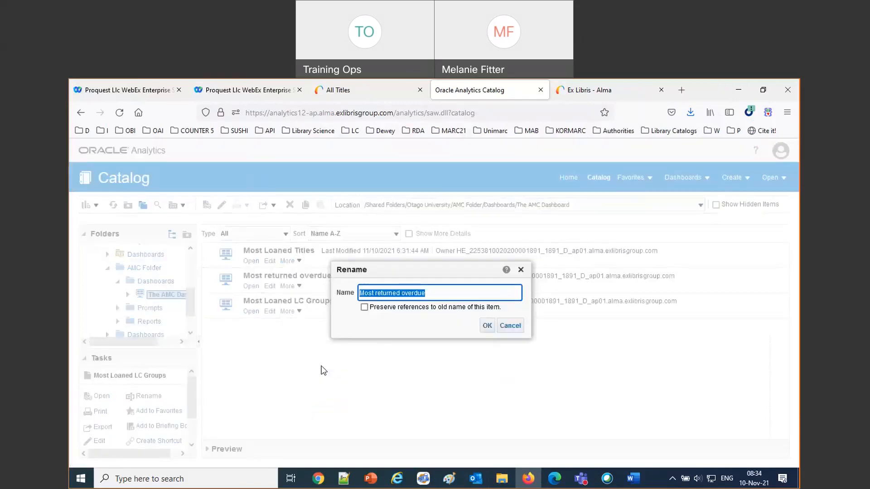
pyautogui.click(375, 294)
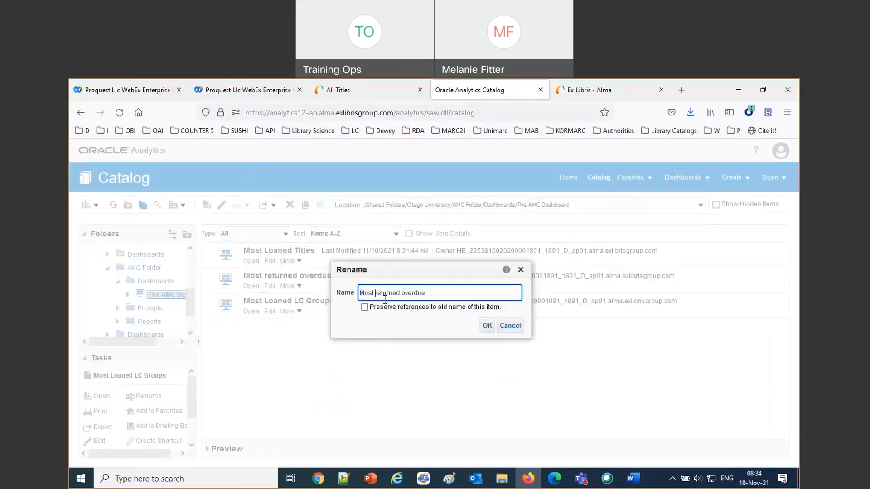
pyautogui.write('R')
pyautogui.press('Delete')
pyautogui.click(402, 295)
pyautogui.press('Delete')
pyautogui.write('O')
pyautogui.click(486, 327)
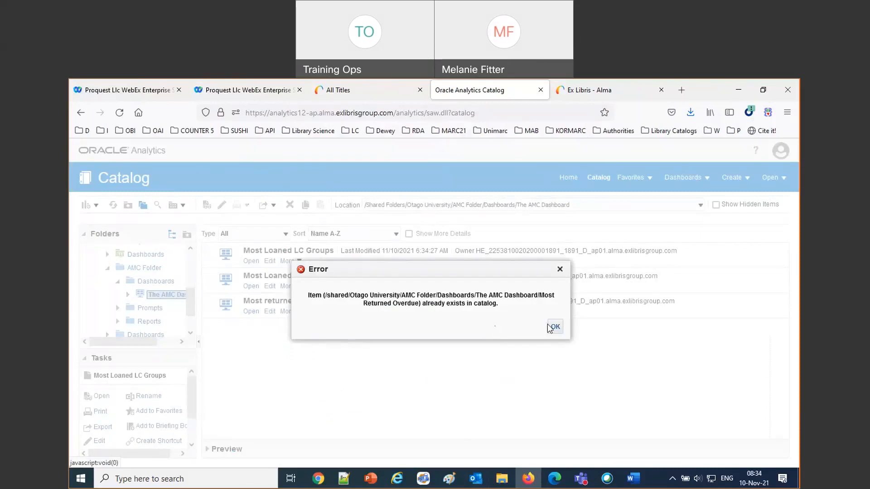
pyautogui.click(556, 327)
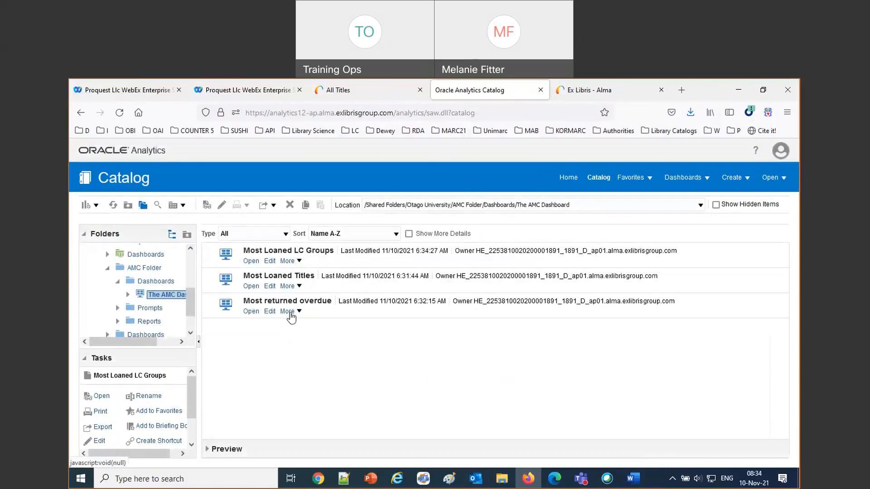
# Rename the "Most returned overdue" dashboard page as "Most Returned Overdue Items"
pyautogui.click(289, 313)
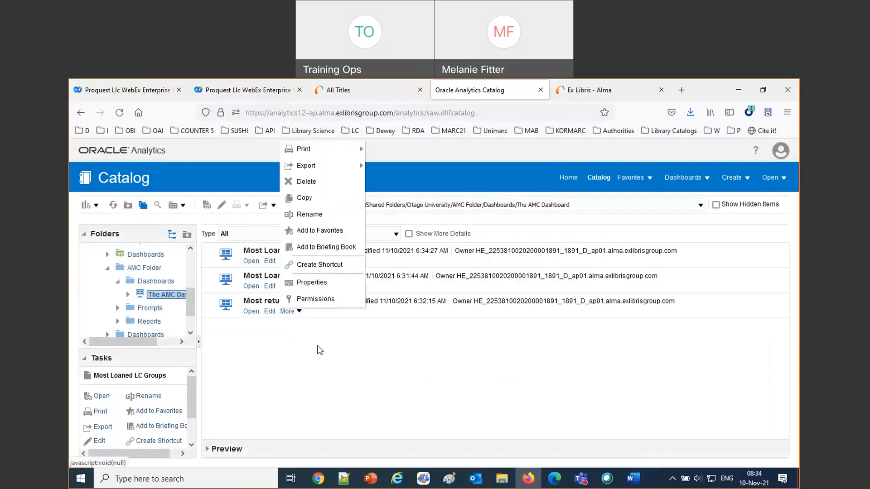
pyautogui.click(310, 215)
pyautogui.click(375, 293)
pyautogui.press('Delete')
pyautogui.write('O')
pyautogui.press('BackSpace')
pyautogui.write('R')
pyautogui.click(410, 294)
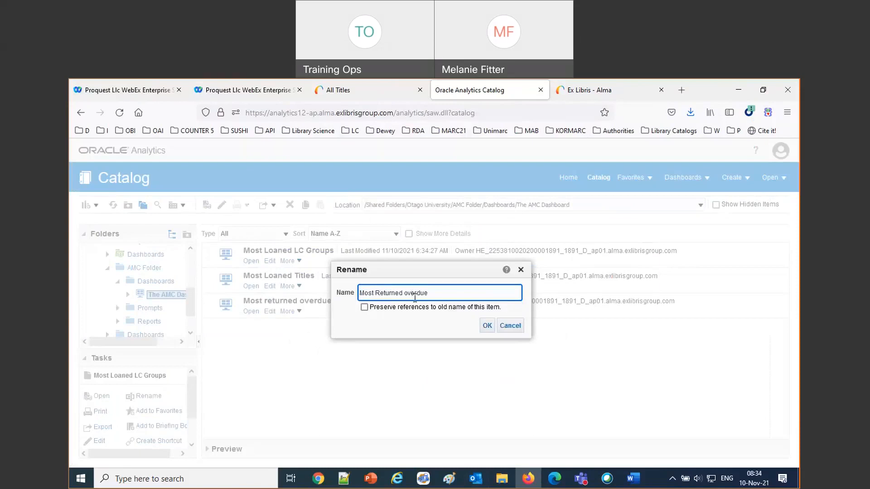
pyautogui.press('BackSpace')
pyautogui.write('O')
pyautogui.write('Items')
pyautogui.click(487, 326)
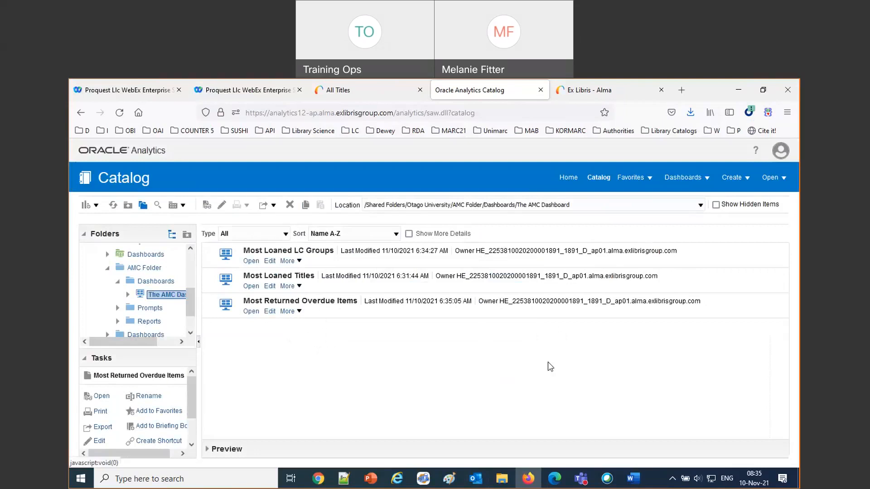
# Open The AMC Dashboard from the Dashboards folder and view its Most Returned Overdue Items and Most Loaned LC Groups pages
pyautogui.click(153, 283)
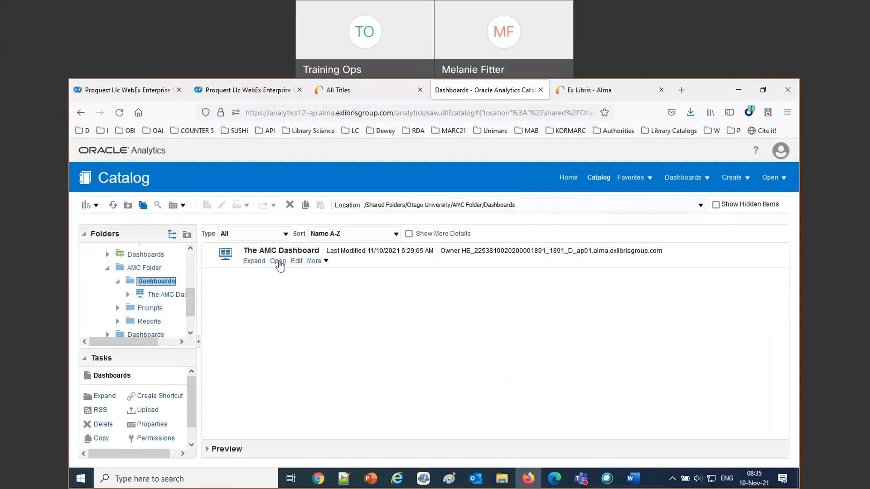
pyautogui.click(278, 262)
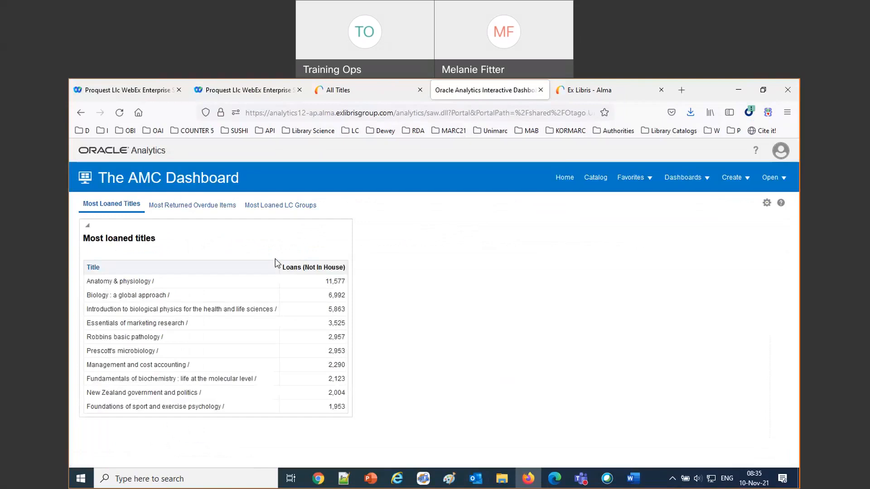
pyautogui.click(216, 208)
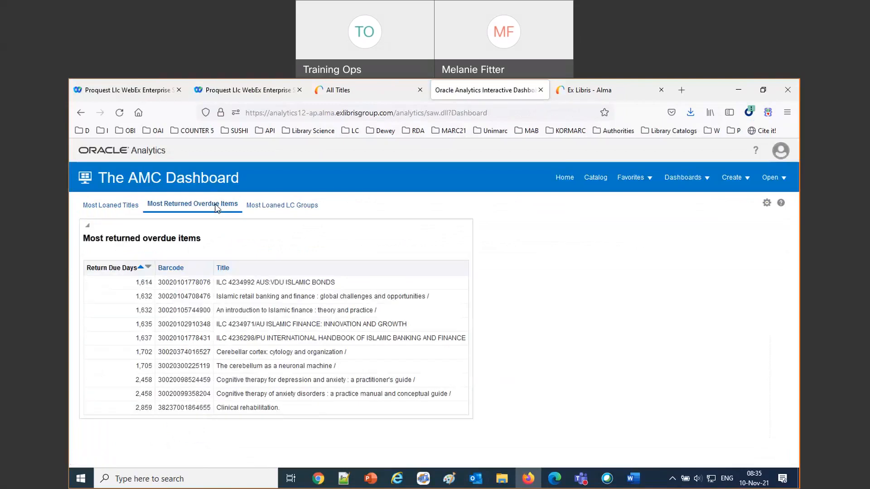
pyautogui.click(282, 207)
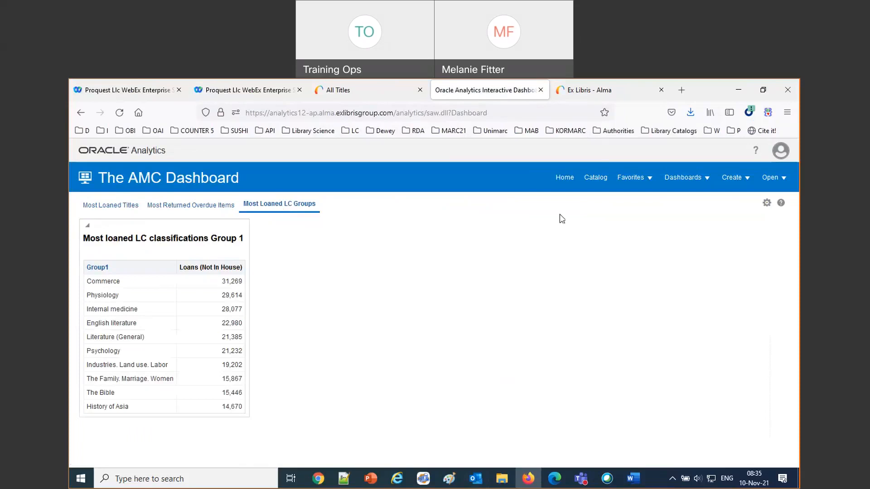
# Open The AMC Dashboard for editing once directly from the catalog and once from the opened dashboard's own options
pyautogui.click(595, 178)
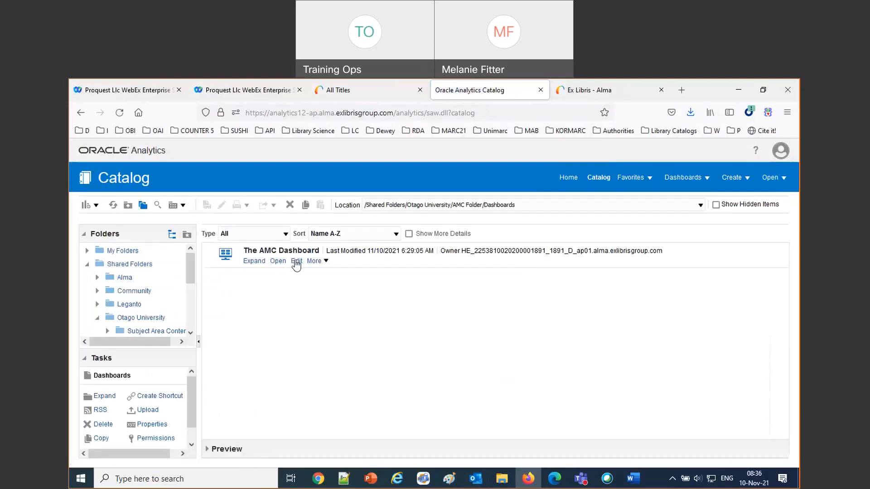
pyautogui.click(297, 263)
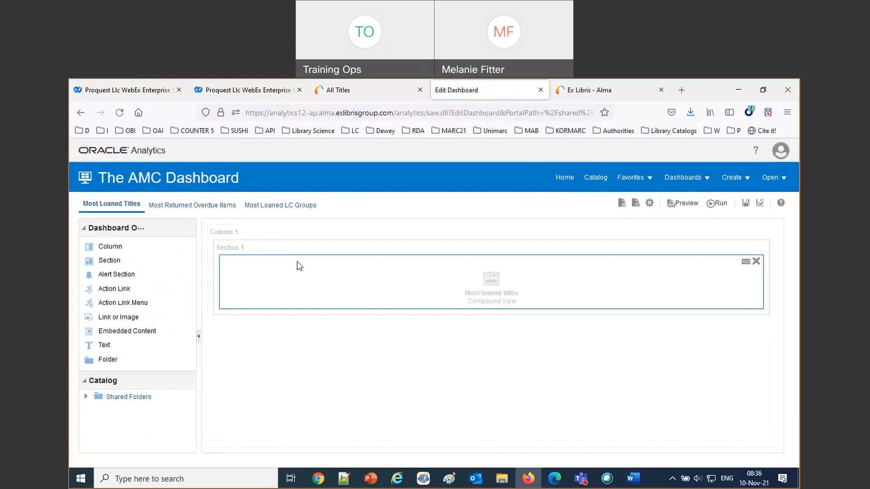
pyautogui.click(595, 179)
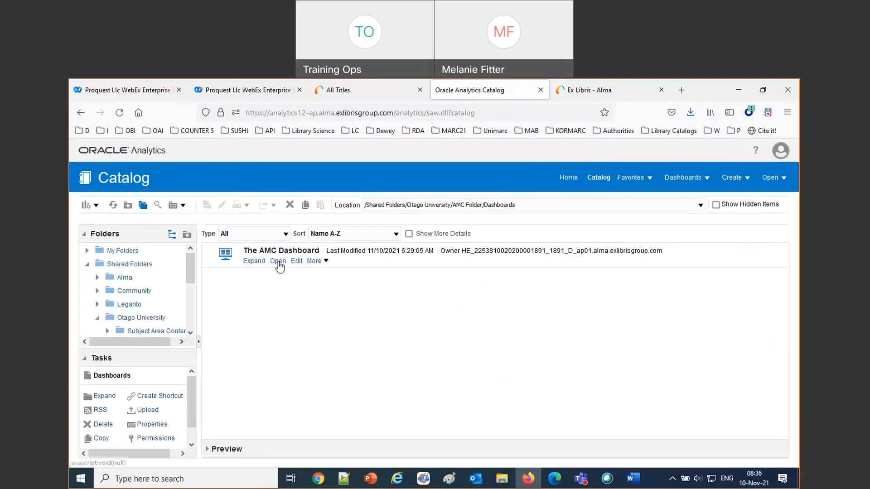
pyautogui.click(279, 262)
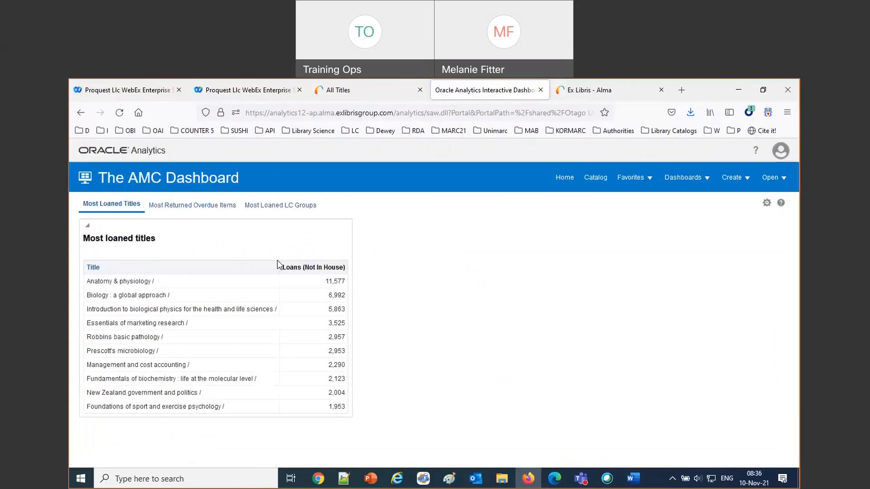
pyautogui.click(767, 203)
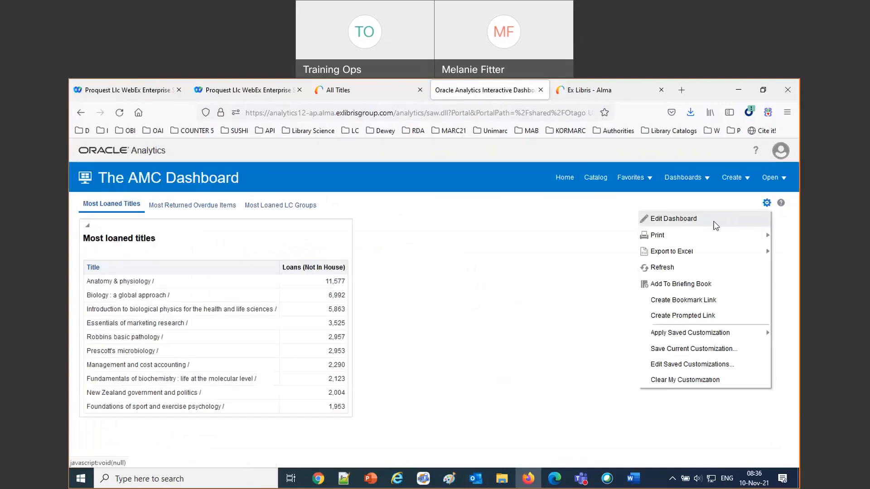
pyautogui.click(716, 225)
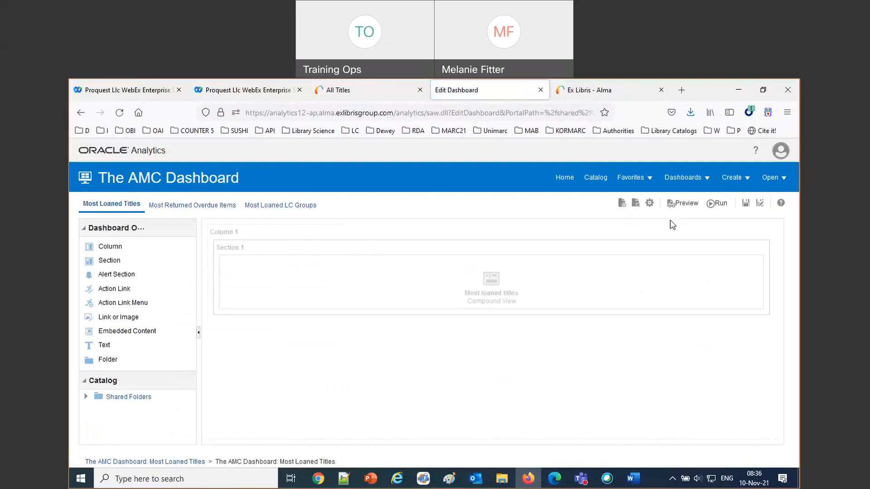
pyautogui.moveTo(715, 251)
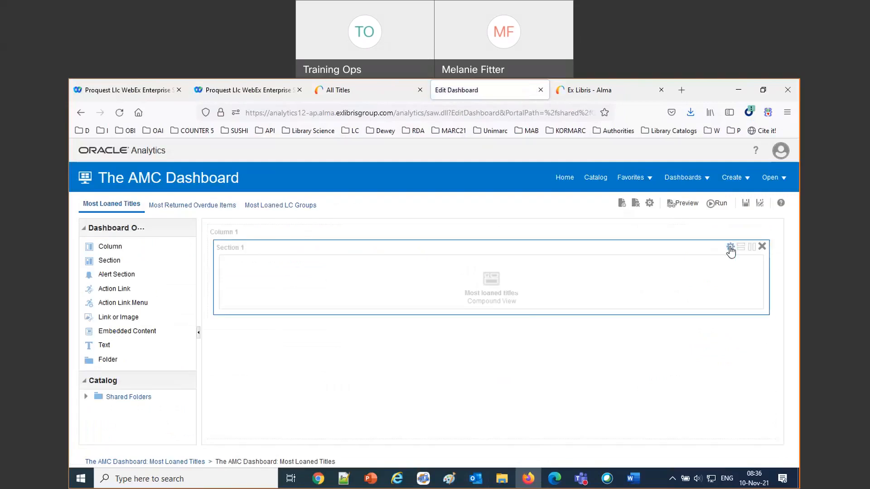
# Reopen The AMC Dashboard from the catalog and collapse and expand the Most loaned titles section several times
pyautogui.click(592, 180)
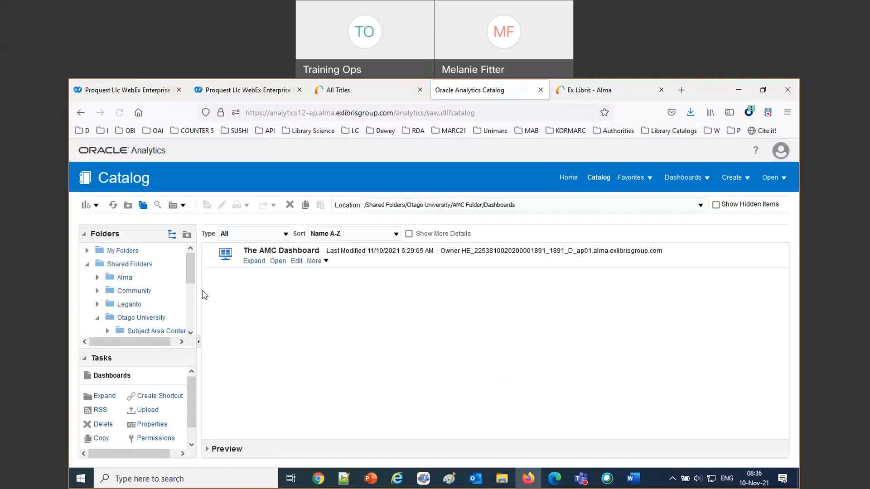
pyautogui.click(275, 263)
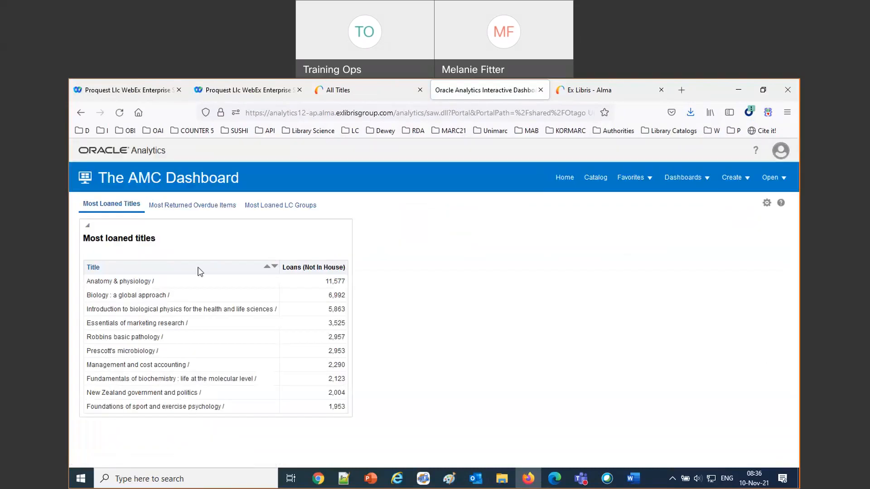
pyautogui.click(88, 226)
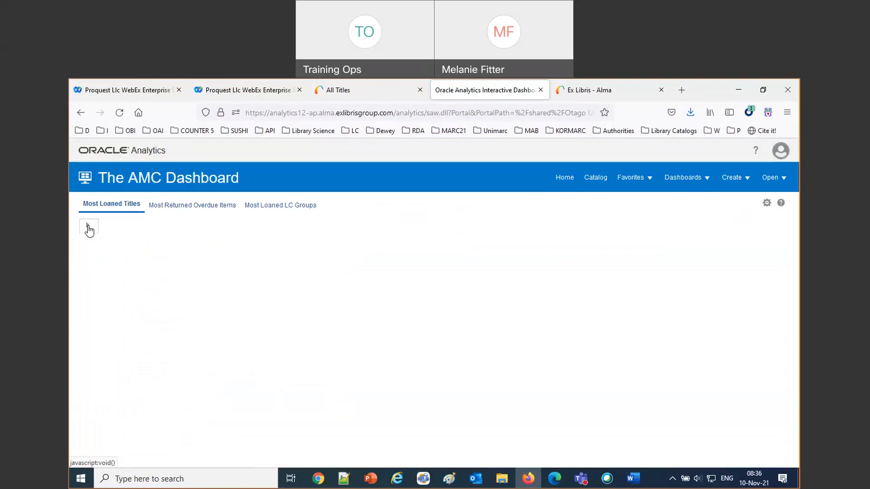
pyautogui.click(88, 227)
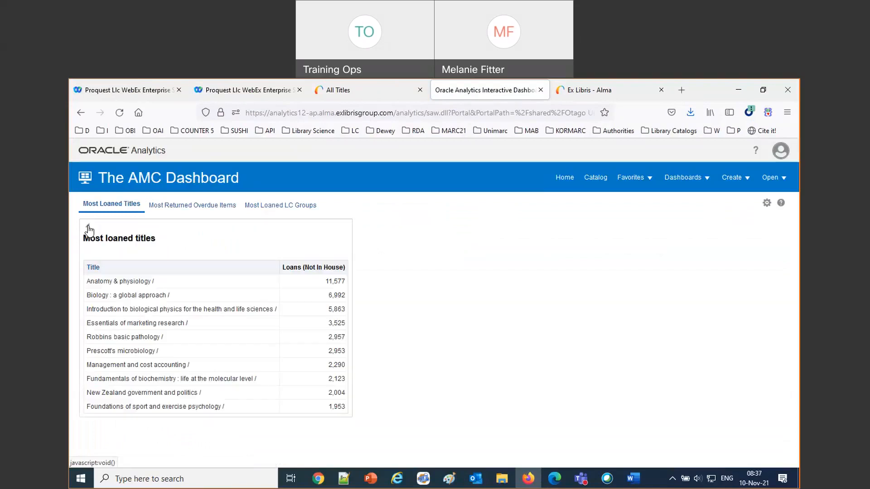
pyautogui.click(88, 226)
pyautogui.click(89, 227)
pyautogui.click(88, 227)
pyautogui.click(88, 226)
pyautogui.click(89, 226)
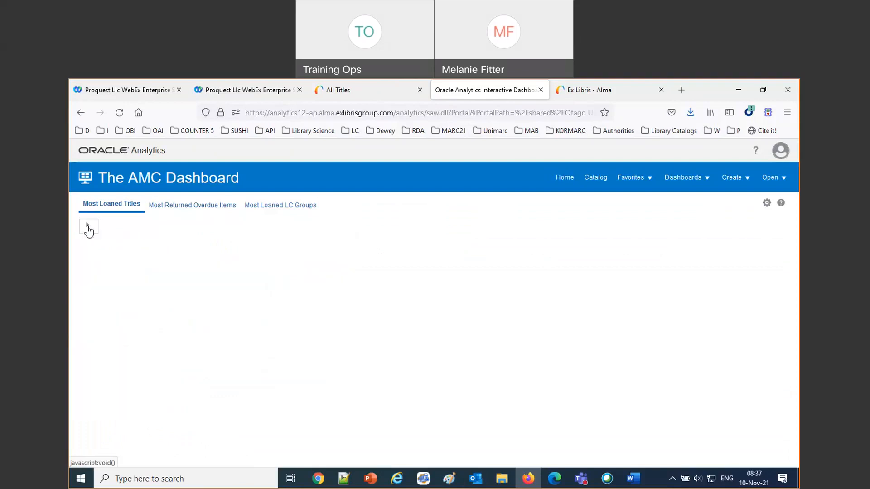
pyautogui.click(89, 226)
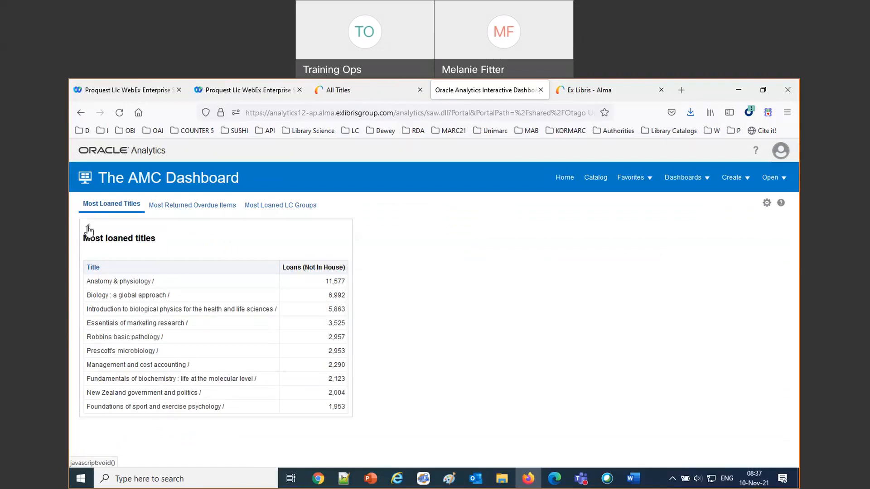
# Edit the dashboard to turn off Collapsible for Section 1 on the Most Loaned Titles page, and save and run it
pyautogui.click(767, 203)
pyautogui.click(697, 218)
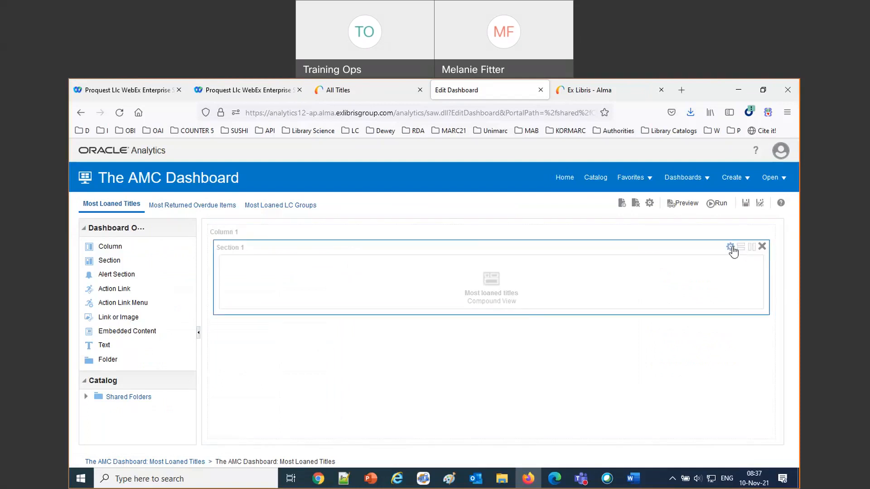
pyautogui.click(730, 248)
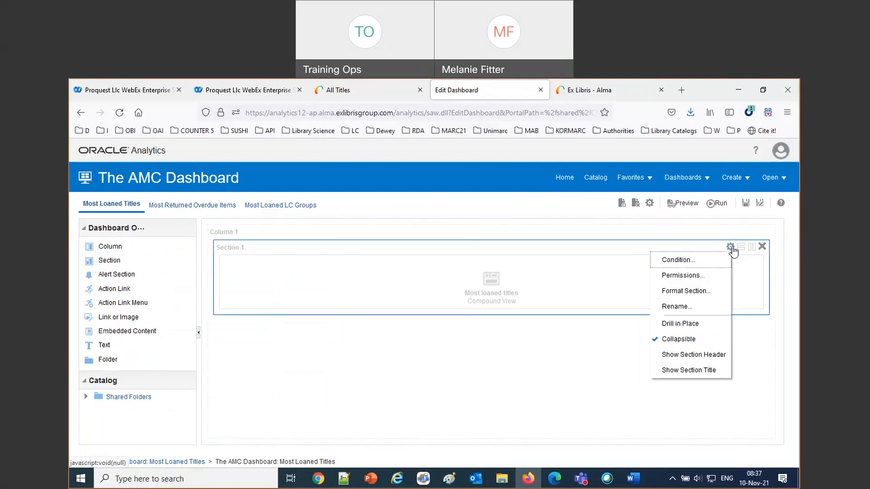
pyautogui.click(657, 341)
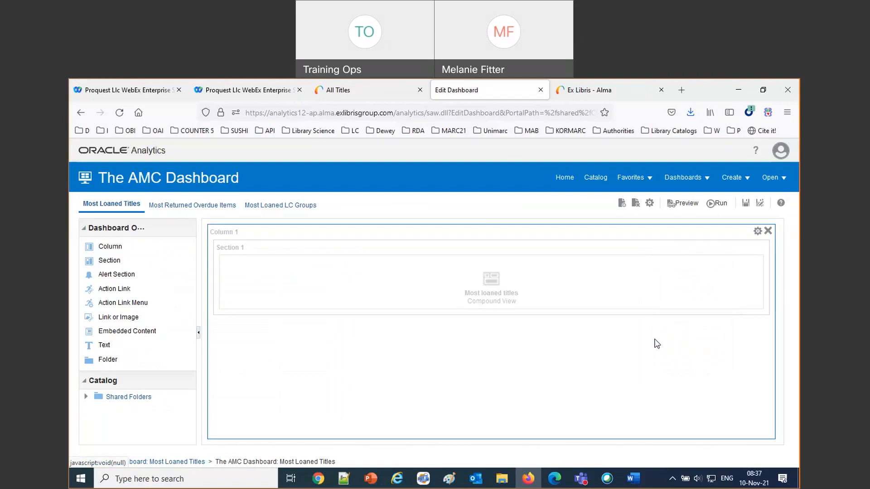
pyautogui.click(744, 202)
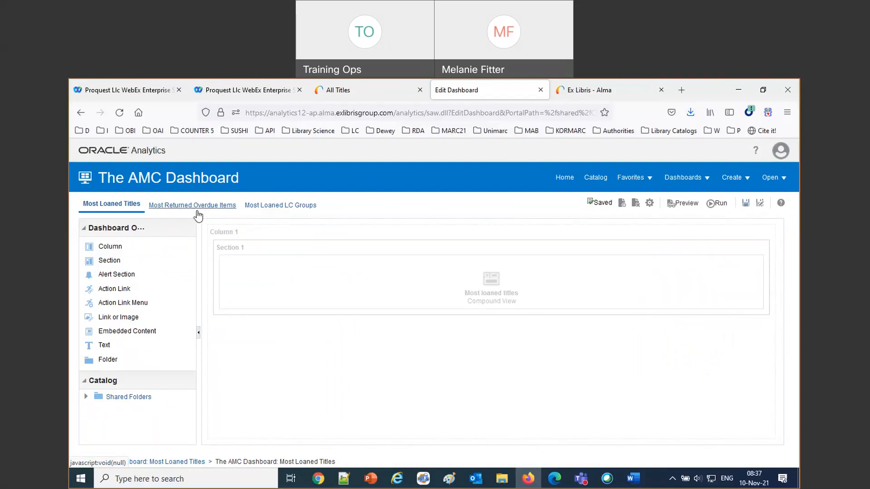
pyautogui.click(711, 205)
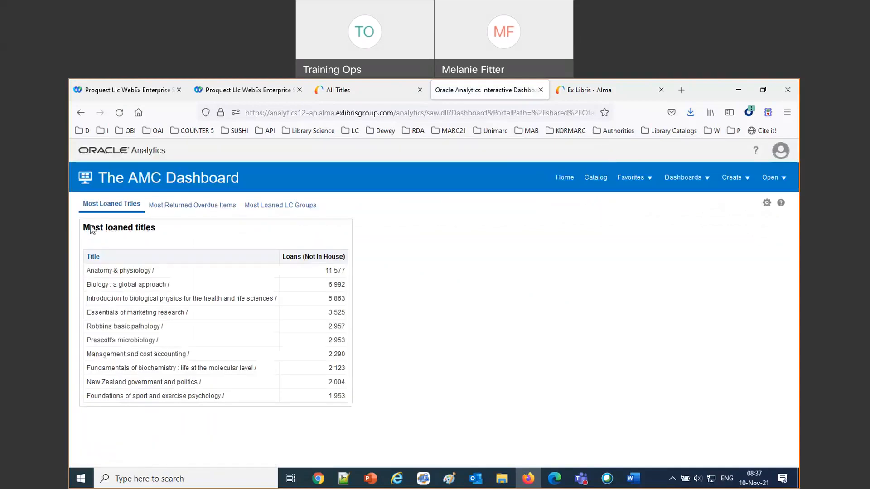
# View the Most Returned Overdue Items page, collapse and expand its section, and return to the Most Loaned Titles page
pyautogui.click(201, 206)
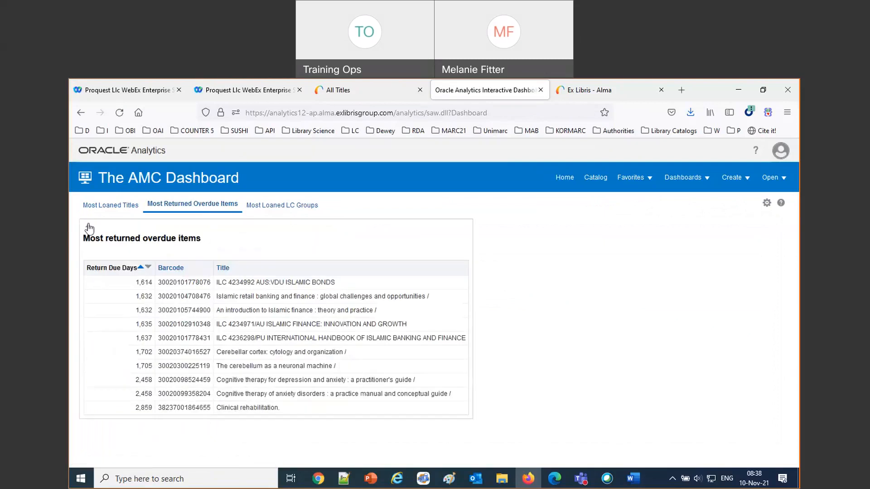
pyautogui.click(88, 228)
pyautogui.click(88, 228)
pyautogui.click(92, 206)
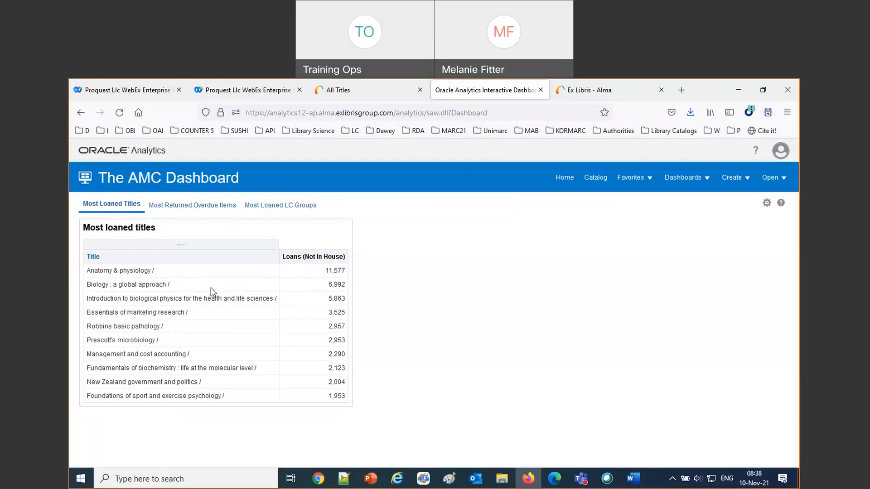
# Check the analyses in the AMC Folder's Reports folder in the catalog, and open The AMC Dashboard from its Dashboards folder
pyautogui.click(600, 183)
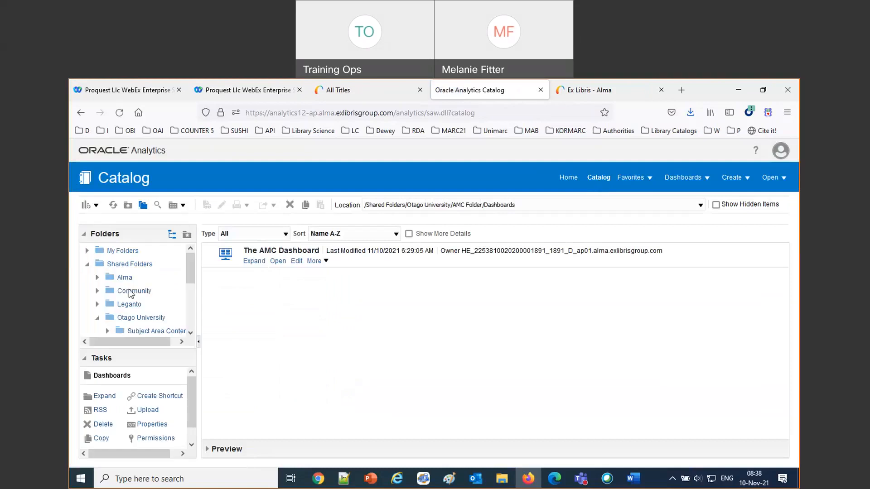
pyautogui.scroll(-4, 131, 294)
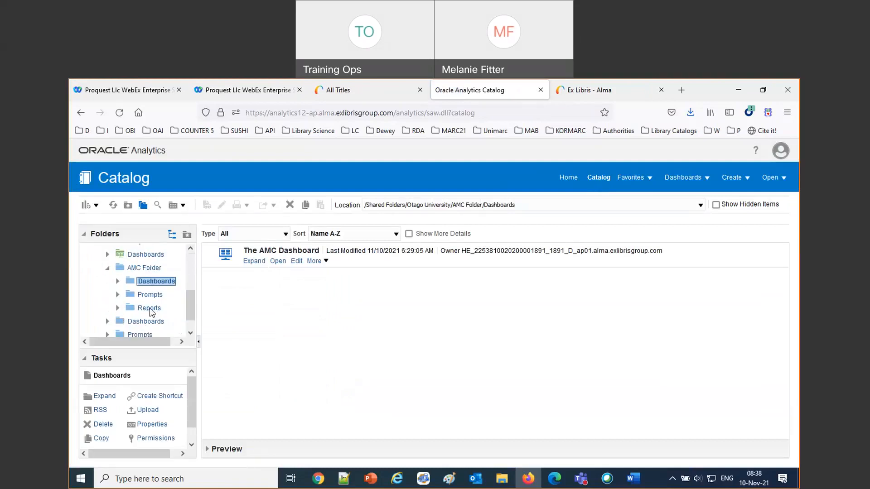
pyautogui.click(150, 308)
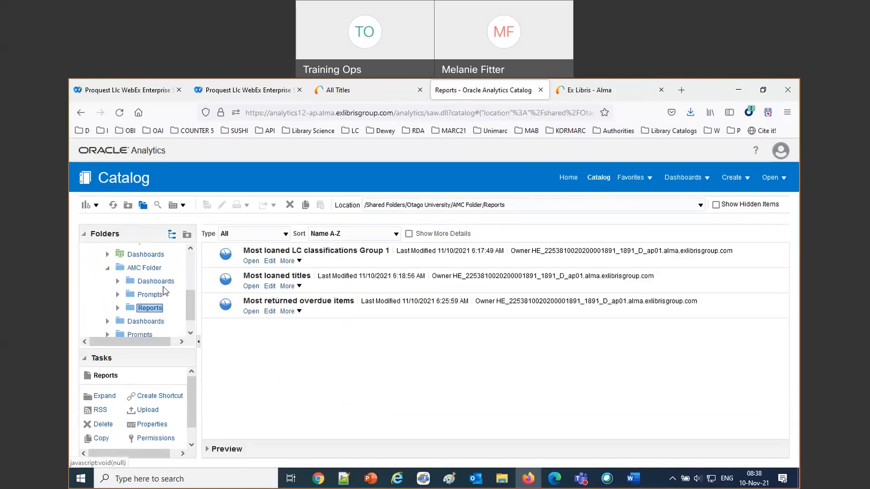
pyautogui.click(162, 284)
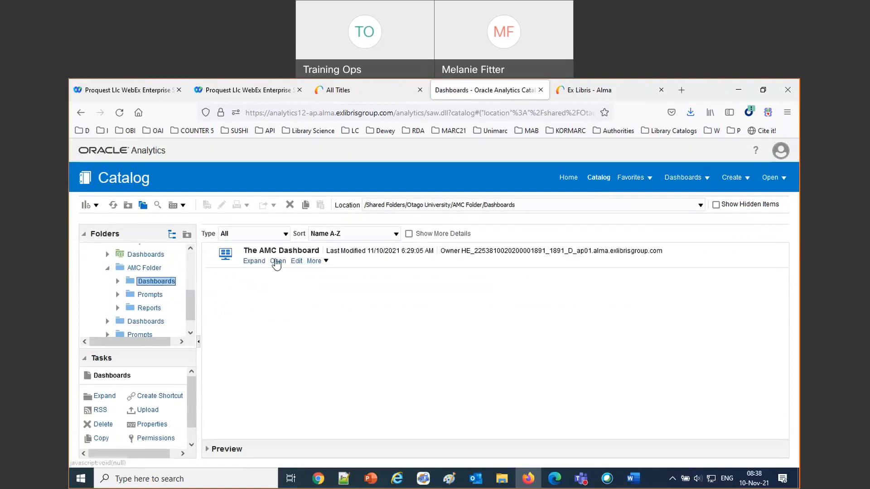
pyautogui.click(278, 262)
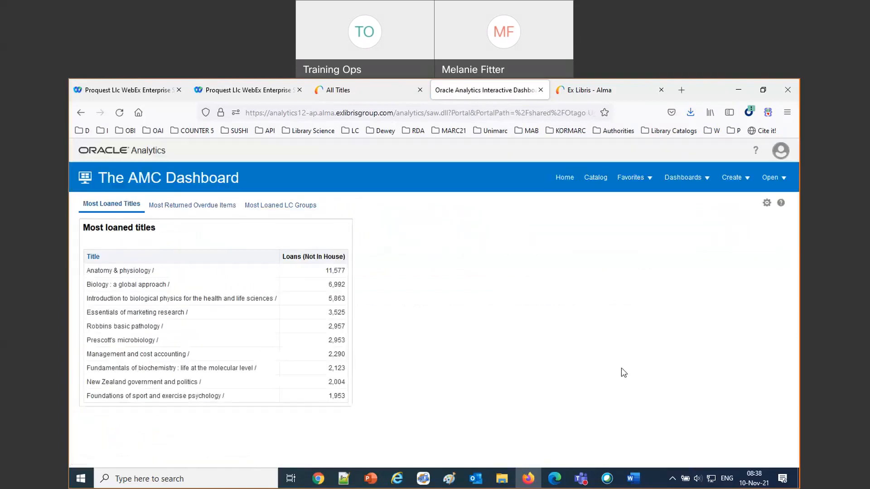
# Edit the dashboard and open the criteria of the Most loaned titles analysis placed in Section 1
pyautogui.click(767, 204)
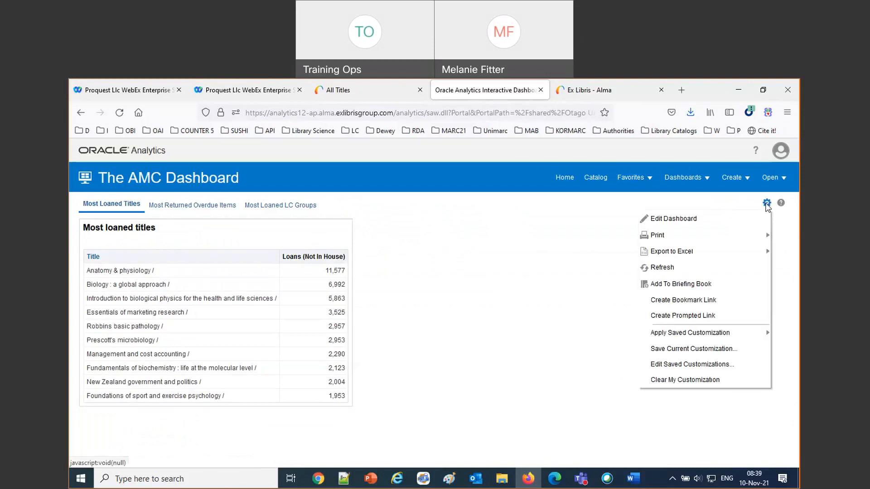
pyautogui.click(651, 221)
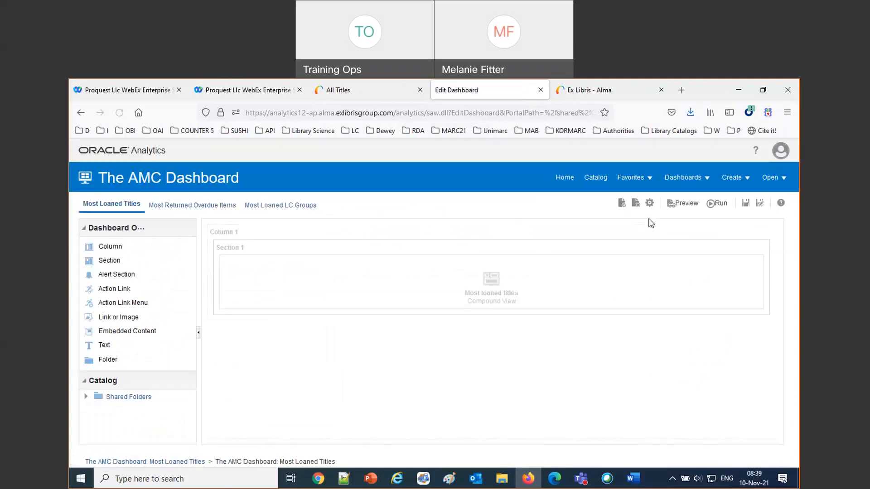
pyautogui.click(745, 264)
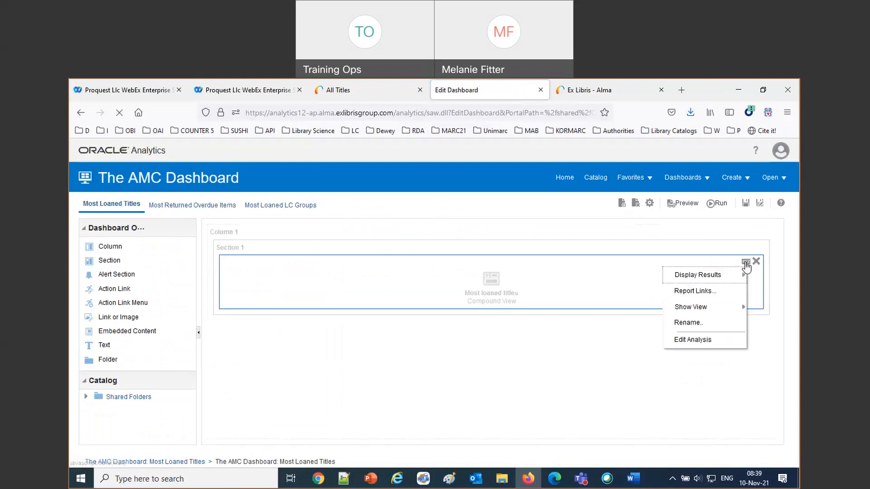
pyautogui.click(688, 341)
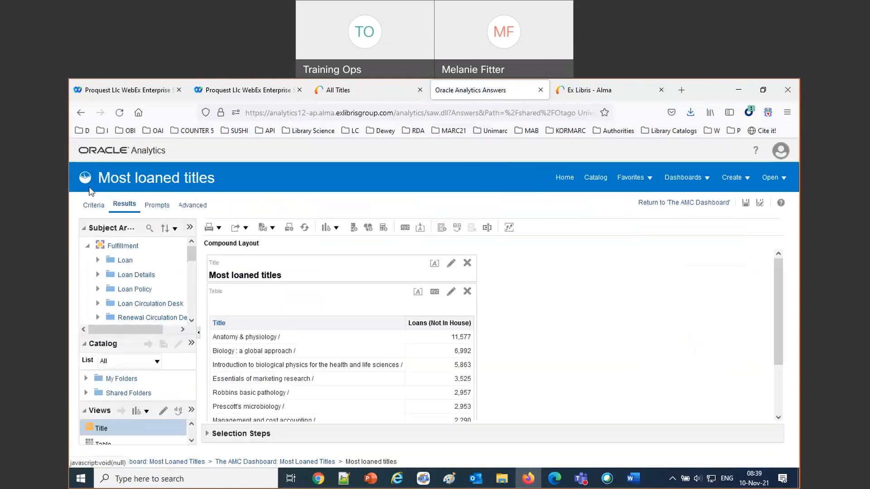
pyautogui.click(93, 207)
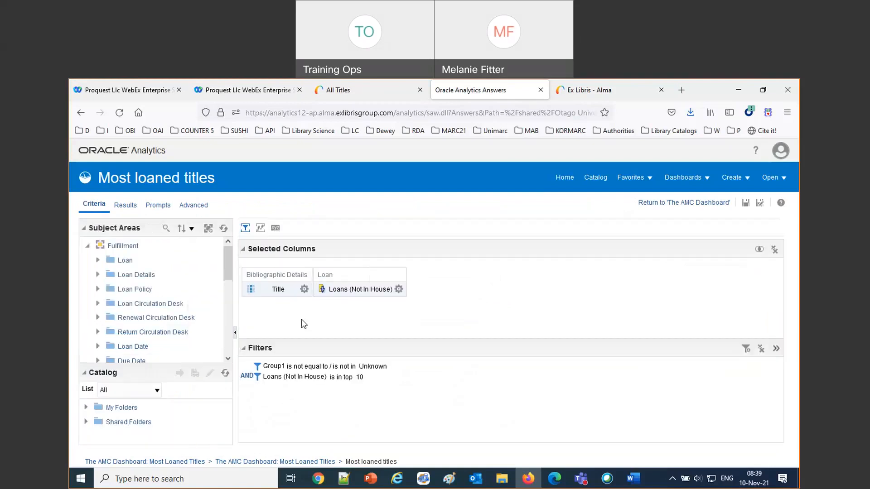
# Browse the Loan folder's measures in the Fulfillment subject area and select Renewals
pyautogui.scroll(-3, 211, 319)
pyautogui.scroll(-3, 208, 320)
pyautogui.scroll(6, 208, 321)
pyautogui.click(97, 260)
pyautogui.scroll(-3, 146, 320)
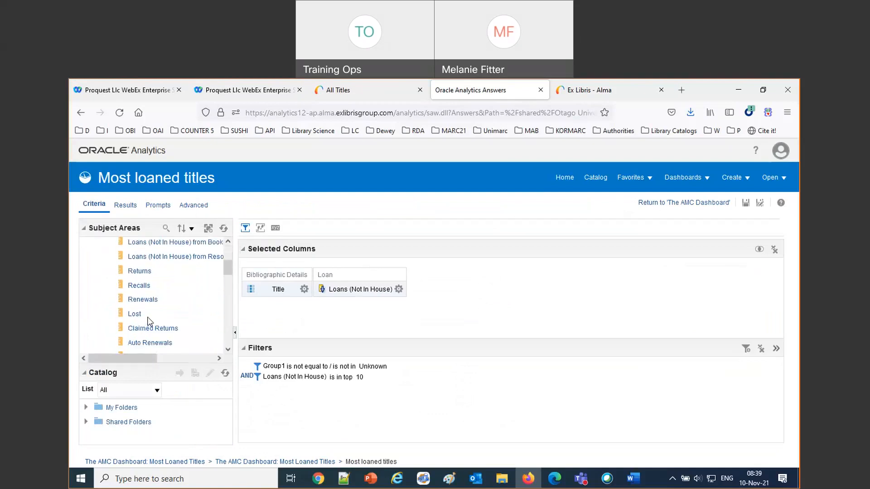
pyautogui.scroll(-5, 148, 322)
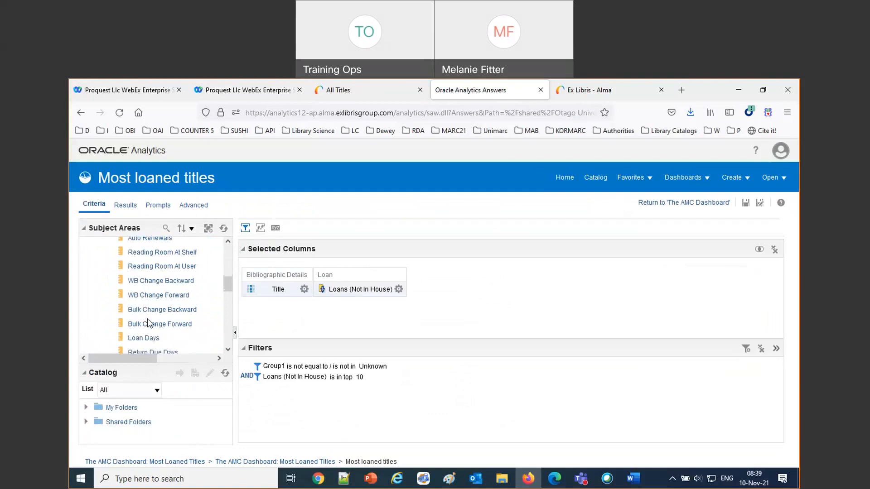
pyautogui.scroll(-1, 148, 322)
pyautogui.scroll(6, 147, 323)
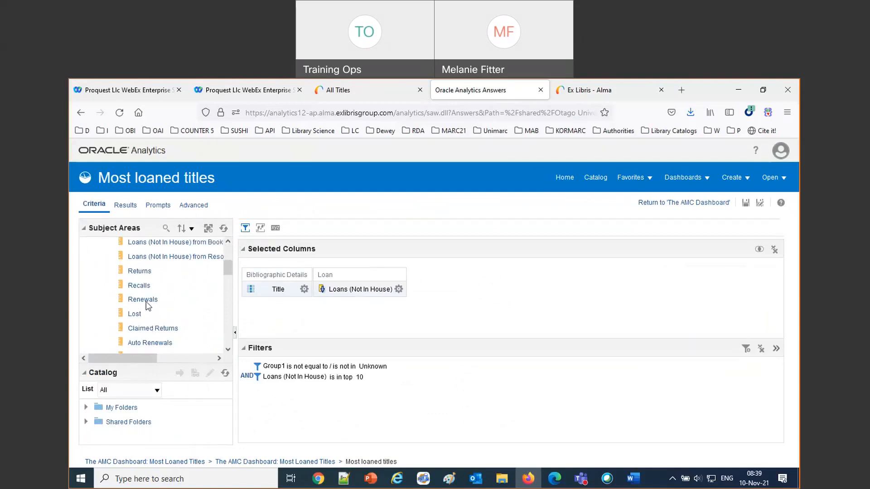
pyautogui.click(145, 300)
# Replace the Loans (Not In House) column's formula with the Renewals measure from the Loan folder
pyautogui.click(399, 289)
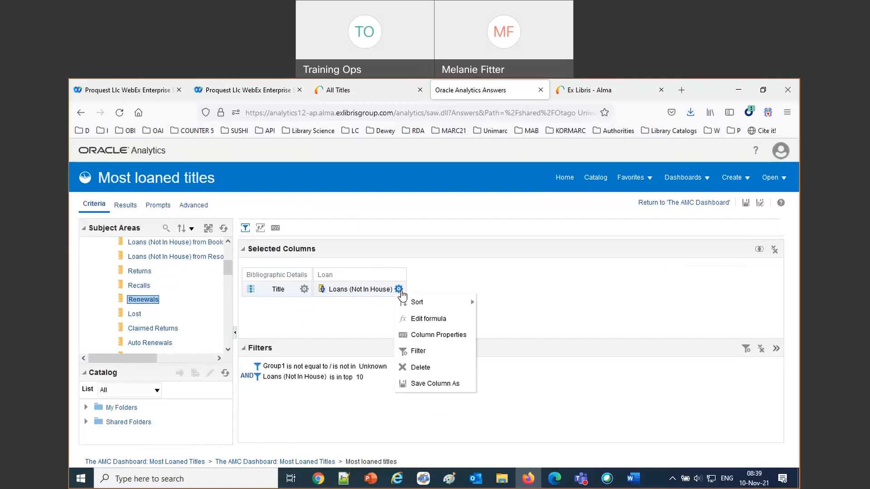
pyautogui.click(425, 319)
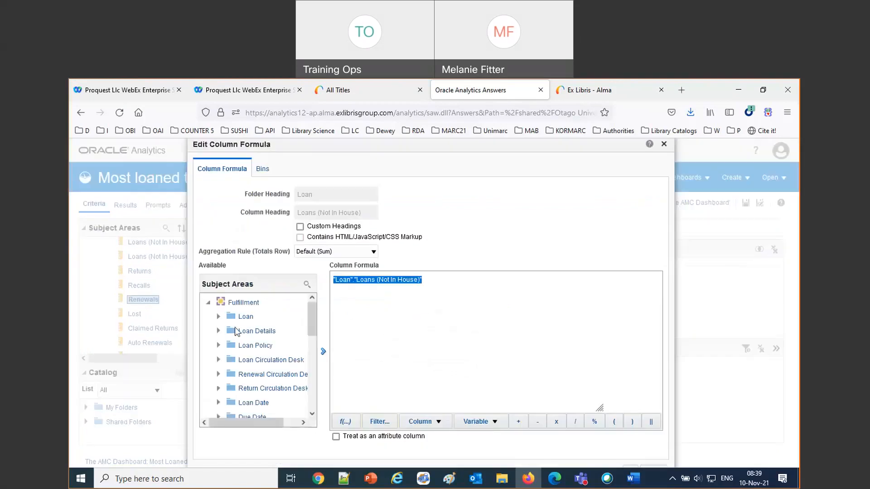
pyautogui.click(219, 318)
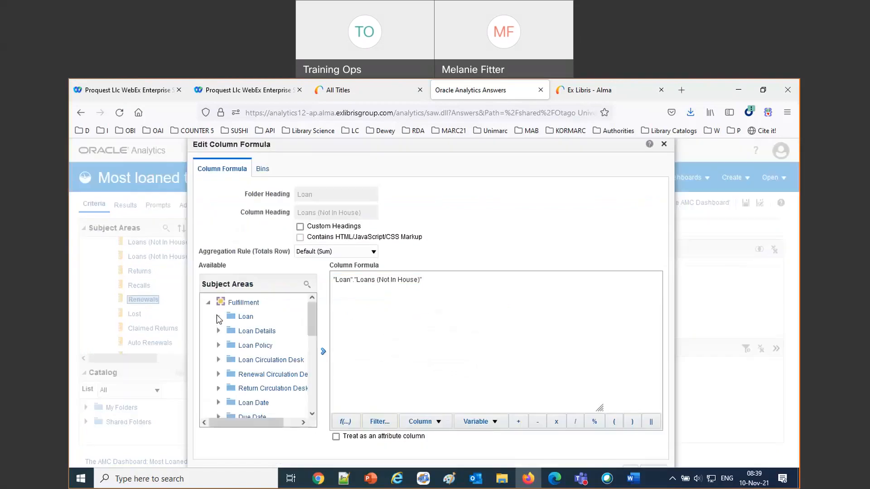
pyautogui.scroll(-2, 265, 398)
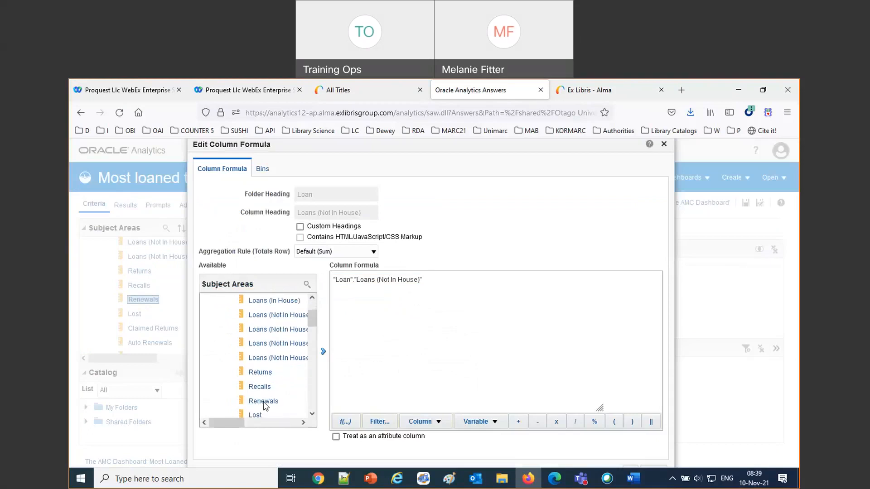
pyautogui.click(263, 402)
pyautogui.click(323, 352)
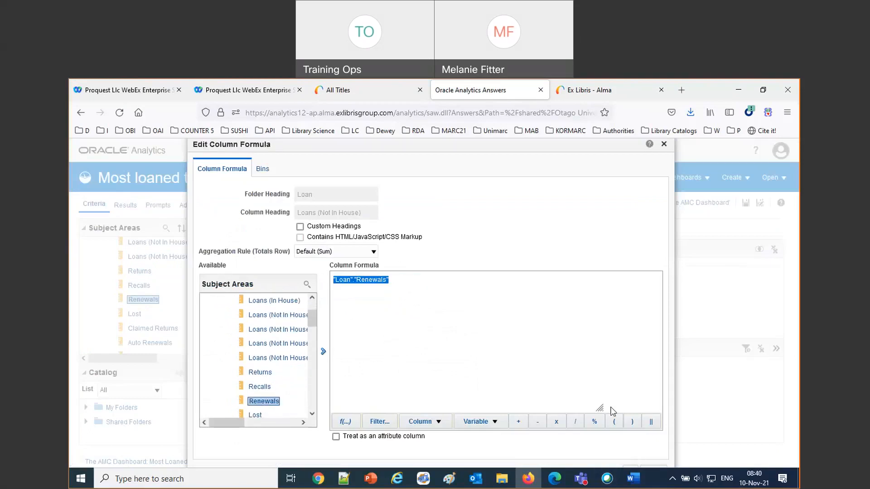
pyautogui.hotkey('ctrl', '-')
pyautogui.click(582, 436)
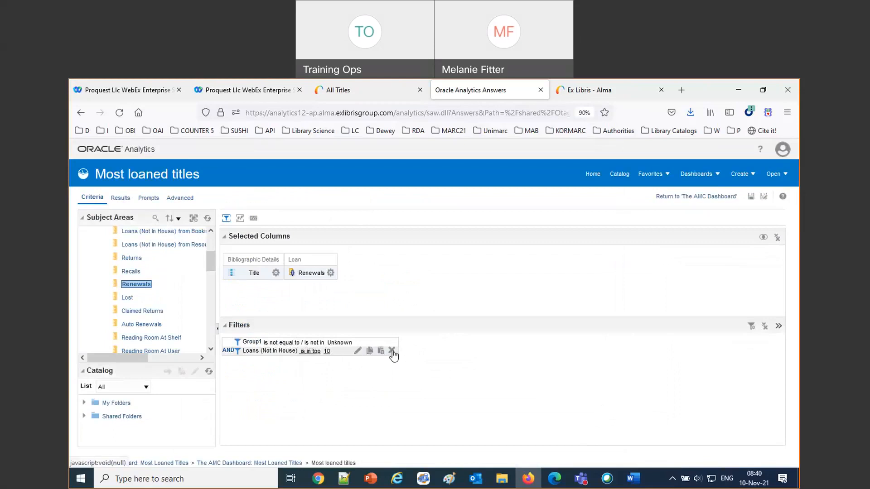
# Remove the Loans (Not In House) filter and add a filter for Renewals is in top 10
pyautogui.click(391, 352)
pyautogui.click(331, 272)
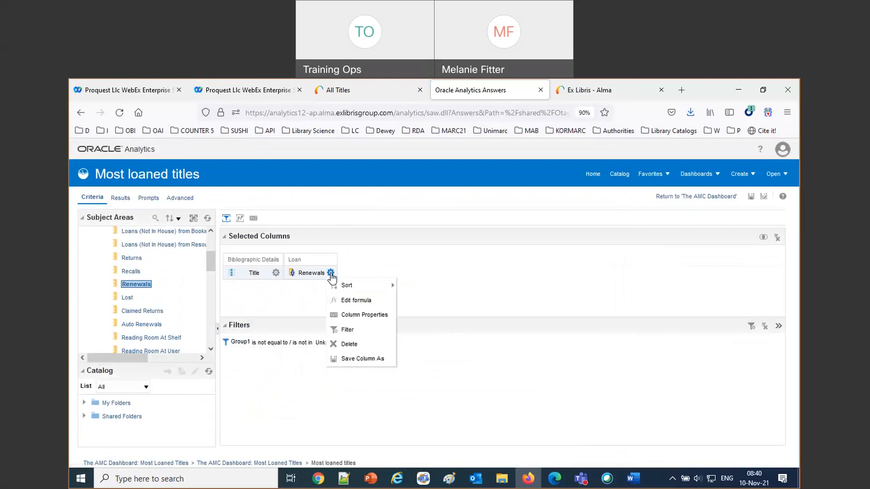
pyautogui.click(357, 331)
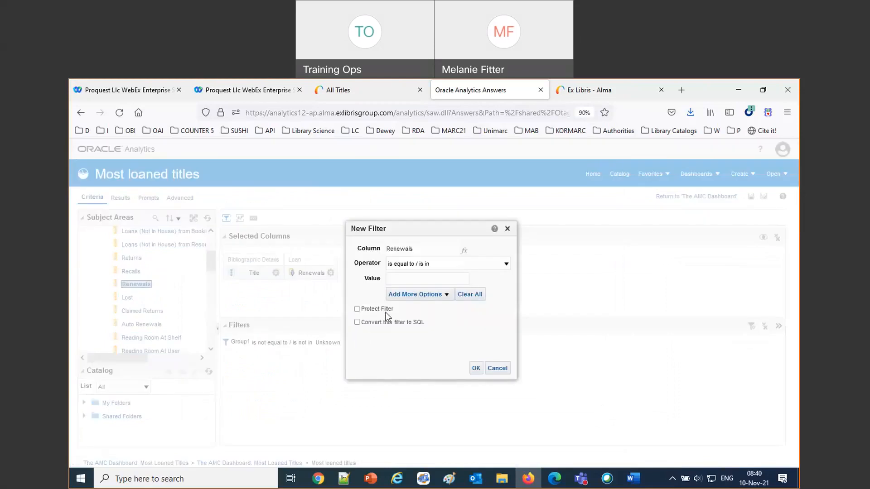
pyautogui.click(420, 264)
pyautogui.click(408, 365)
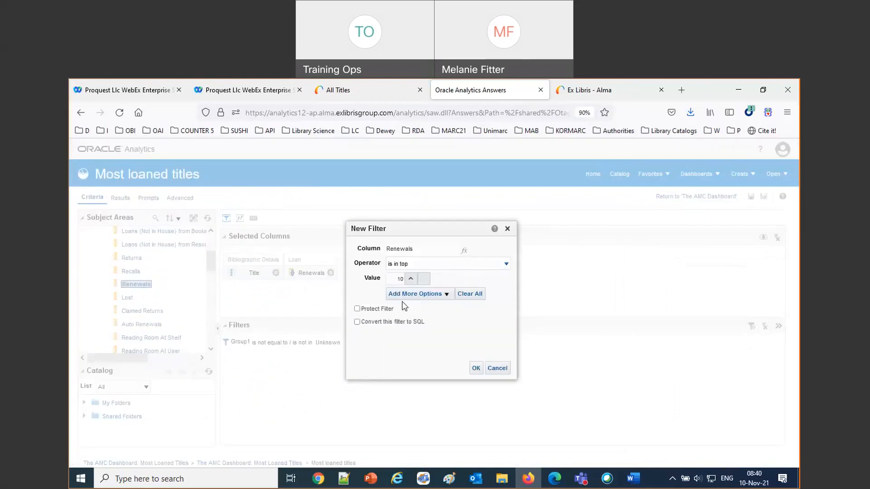
pyautogui.click(475, 368)
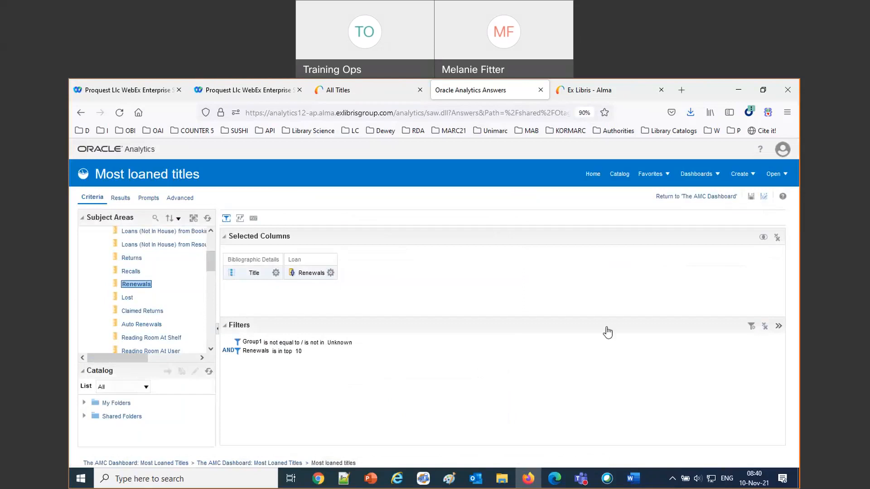
# Save the analysis as a copy named Most renewed titles in the AMC Folder's Reports folder
pyautogui.click(413, 350)
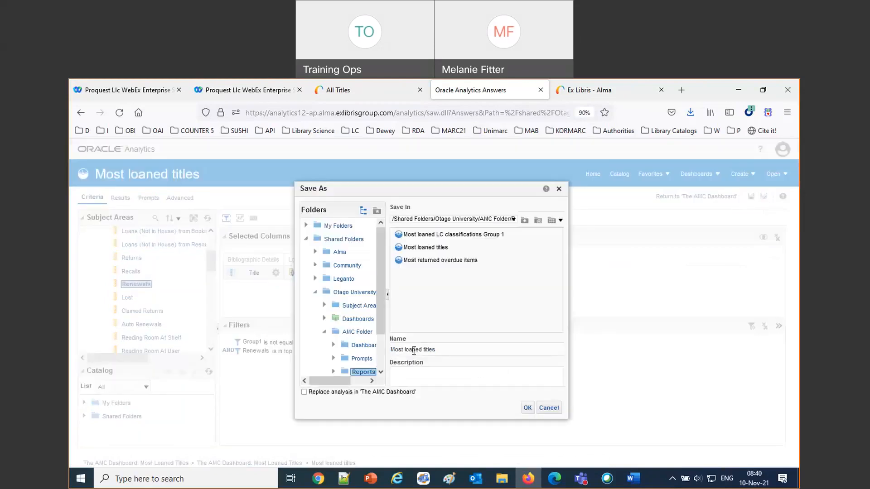
pyautogui.doubleClick(413, 351)
pyautogui.write('renewed')
pyautogui.click(528, 408)
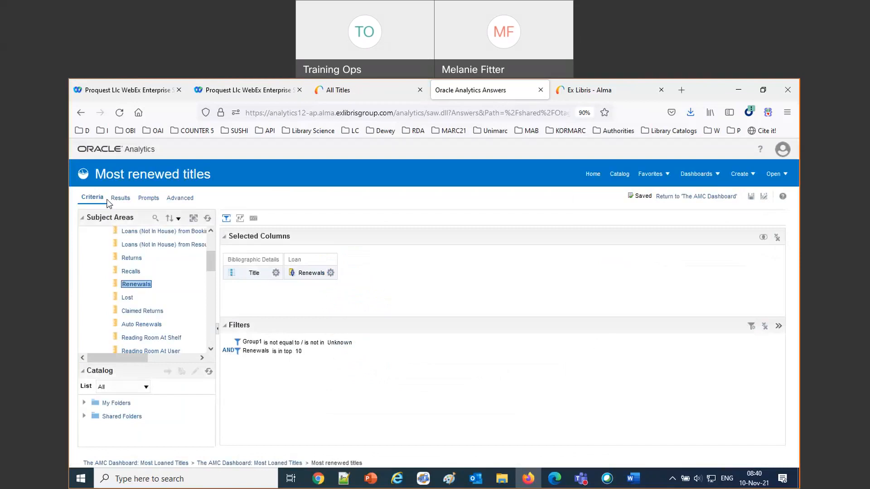
# Open The AMC Dashboard for editing from the AMC Folder's Dashboards folder in the catalog
pyautogui.click(621, 176)
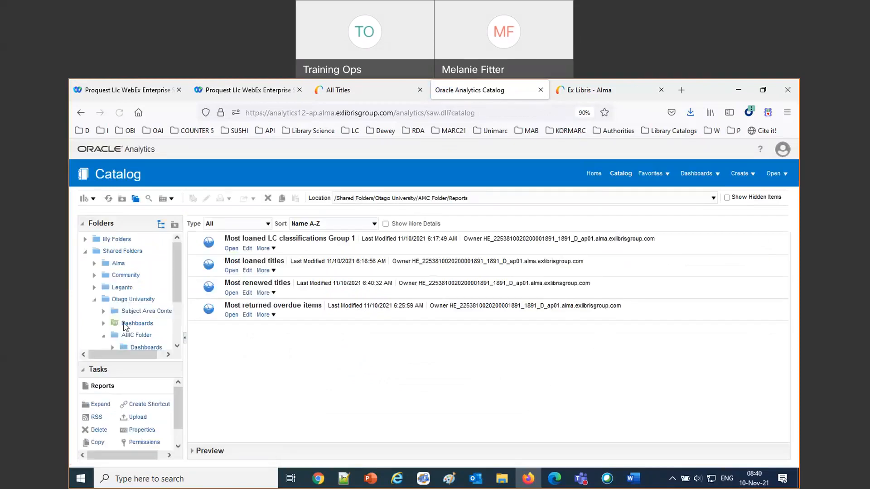
pyautogui.click(140, 347)
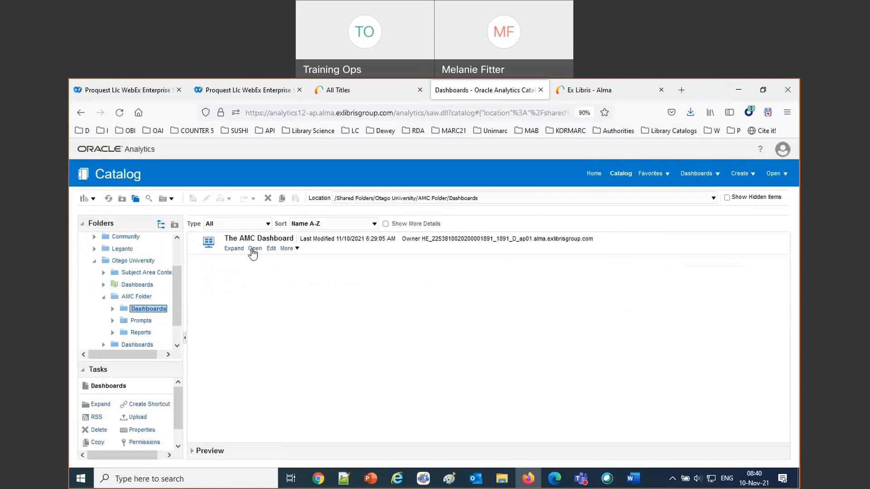
pyautogui.click(271, 248)
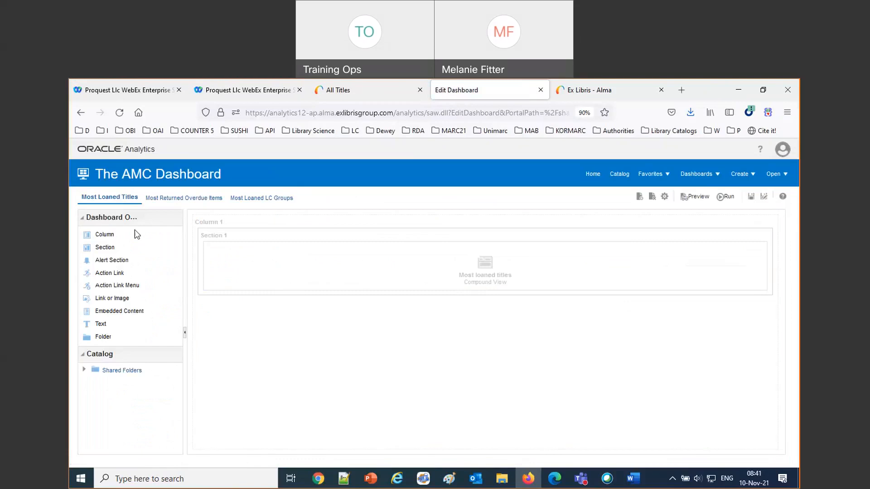
# Add a second column beside Column 1 on the Most Loaned Titles page
pyautogui.moveTo(105, 234); pyautogui.dragTo(735, 317)
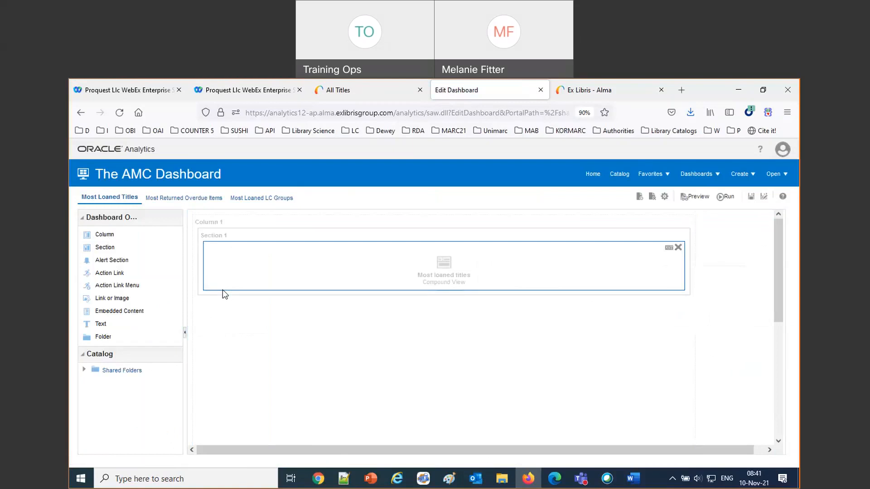
pyautogui.hotkey('ctrl', '-')
pyautogui.hotkey('ctrl', '-')
pyautogui.hotkey('ctrl', '-')
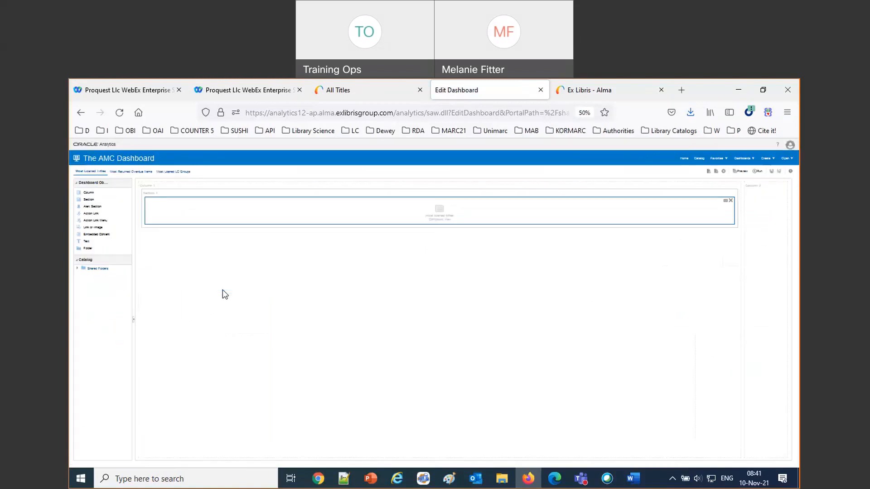
pyautogui.hotkey('ctrl', '0')
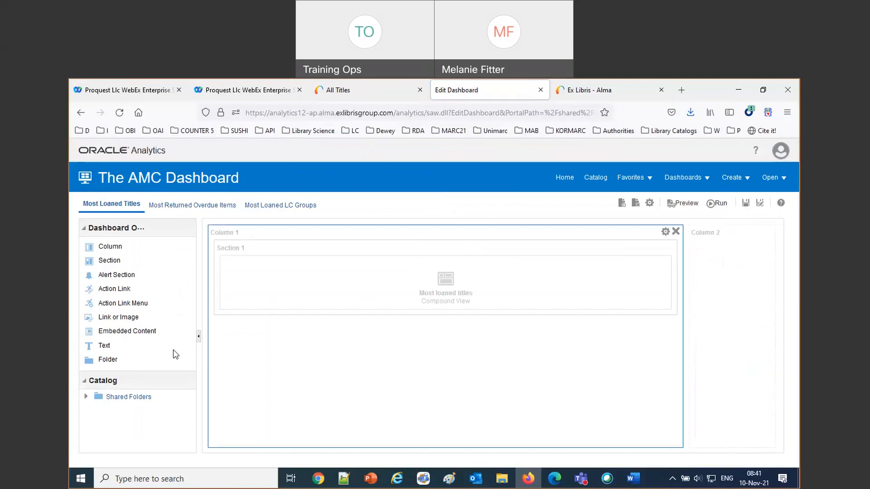
# Place the Most renewed titles report from the AMC Folder's Reports folder into Column 2 of the dashboard page
pyautogui.click(87, 398)
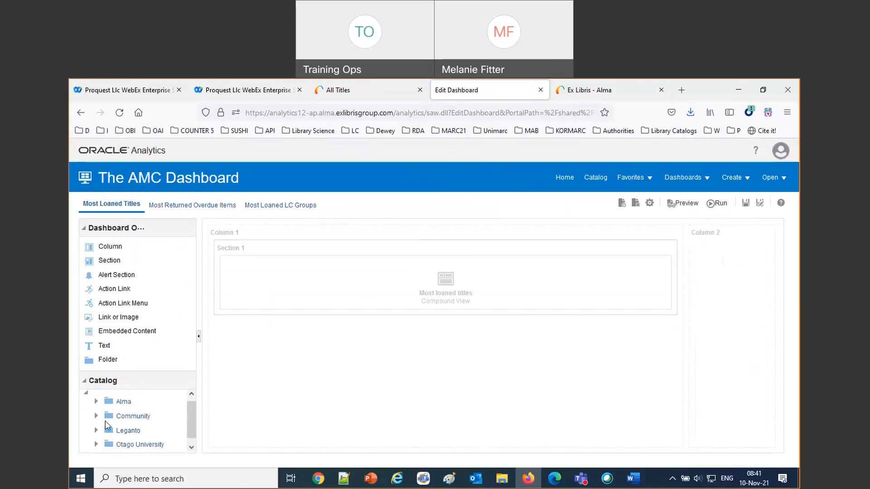
pyautogui.click(122, 445)
pyautogui.scroll(-3, 138, 437)
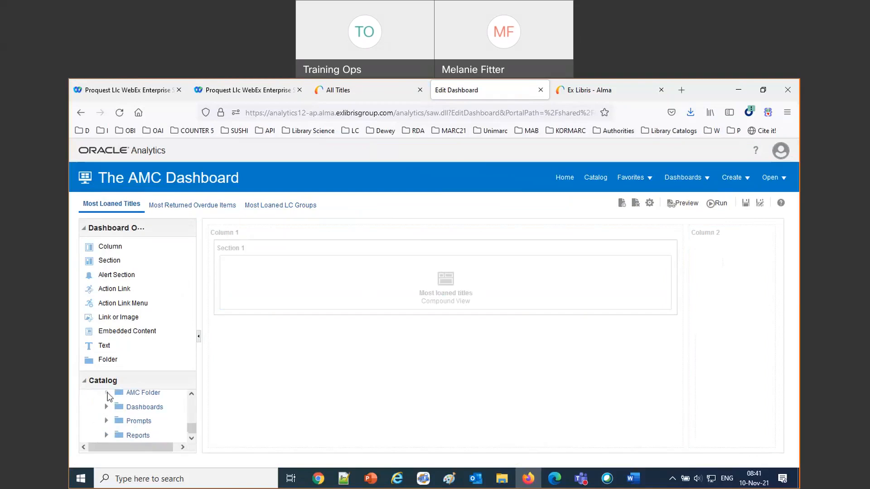
pyautogui.click(107, 393)
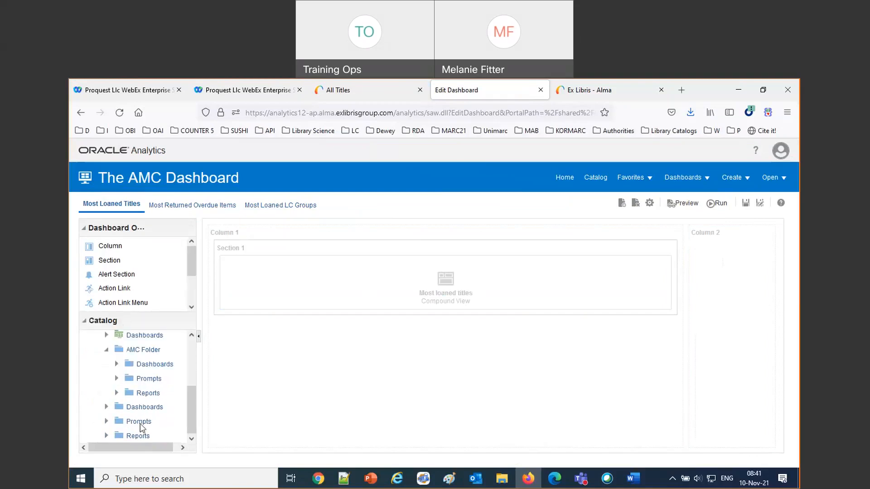
pyautogui.click(116, 393)
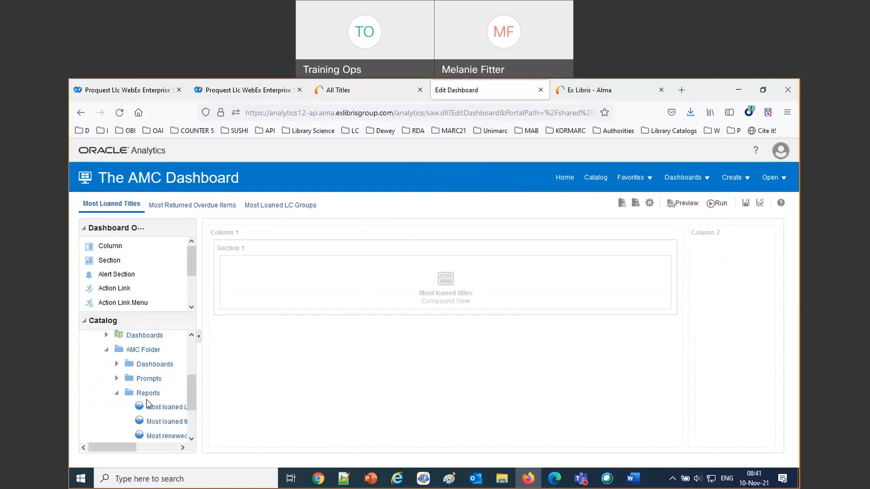
pyautogui.moveTo(160, 439); pyautogui.dragTo(743, 288)
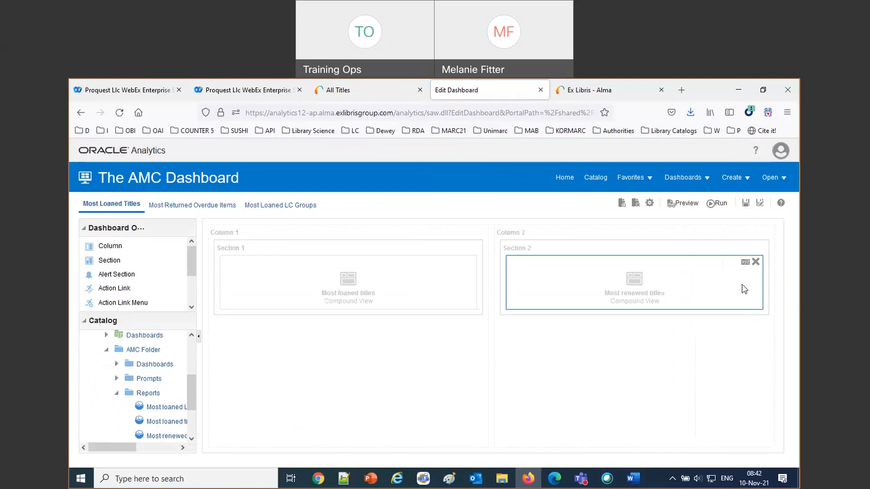
# Save and run the dashboard, and test collapsing and expanding the Most renewed titles section
pyautogui.click(746, 204)
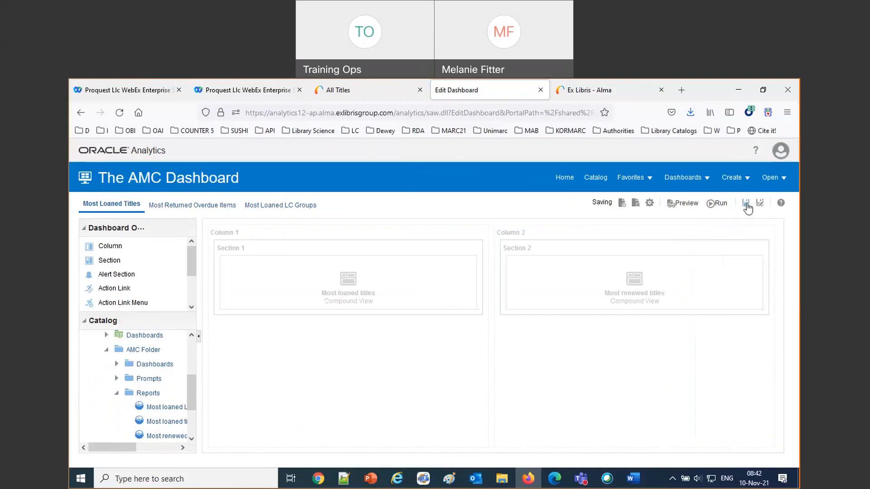
pyautogui.click(713, 205)
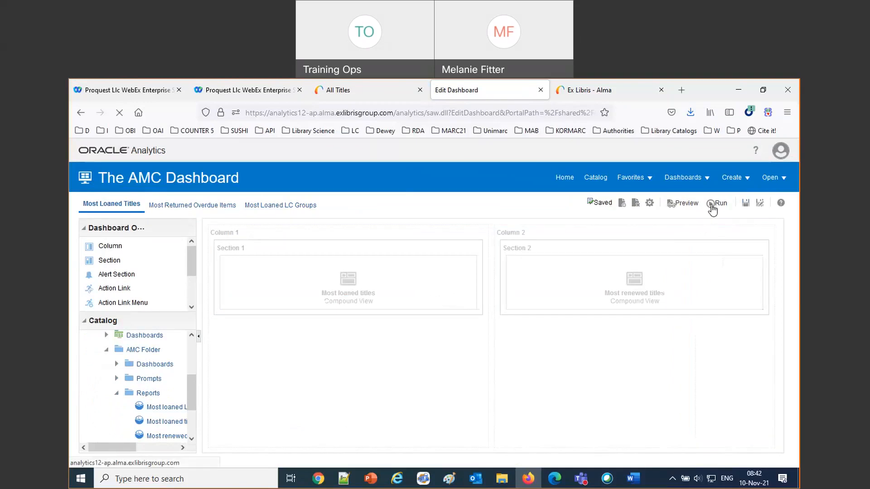
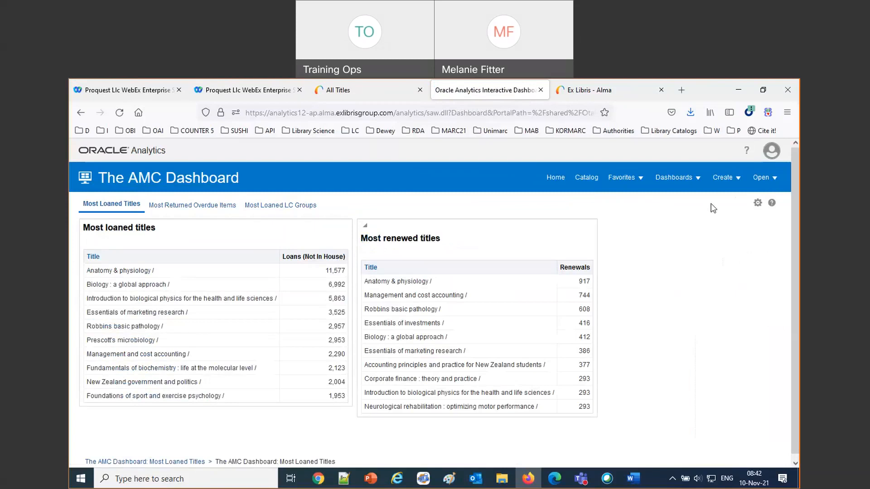
pyautogui.click(366, 226)
pyautogui.click(366, 226)
# Reopen the dashboard for editing, turn off the Collapsible option for Section 2, and save the dashboard
pyautogui.click(758, 202)
pyautogui.click(670, 220)
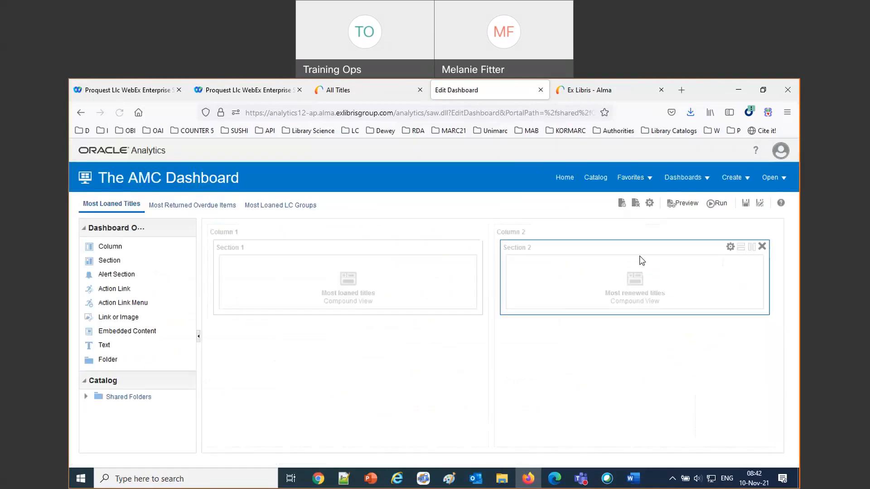
pyautogui.click(730, 248)
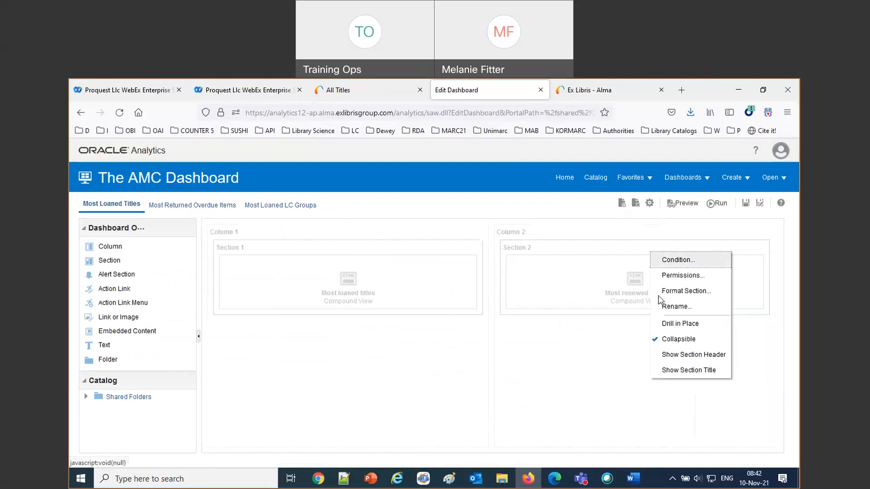
pyautogui.click(668, 341)
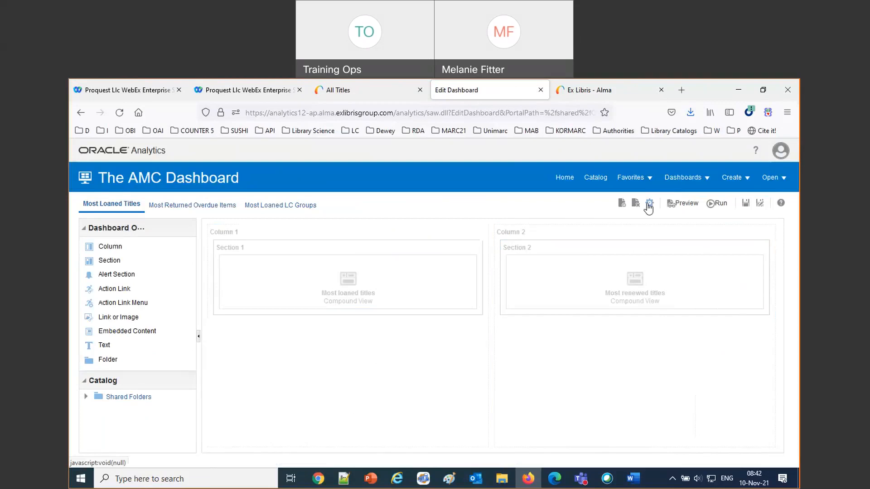
pyautogui.click(745, 203)
# Rename the Most Loaned Titles page as Most Loaned and Renewed Titles in the dashboard properties
pyautogui.click(649, 204)
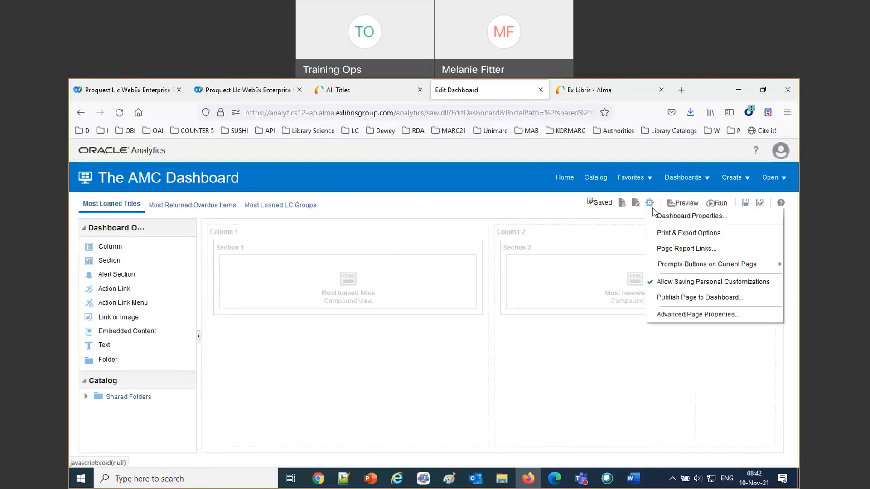
pyautogui.click(661, 216)
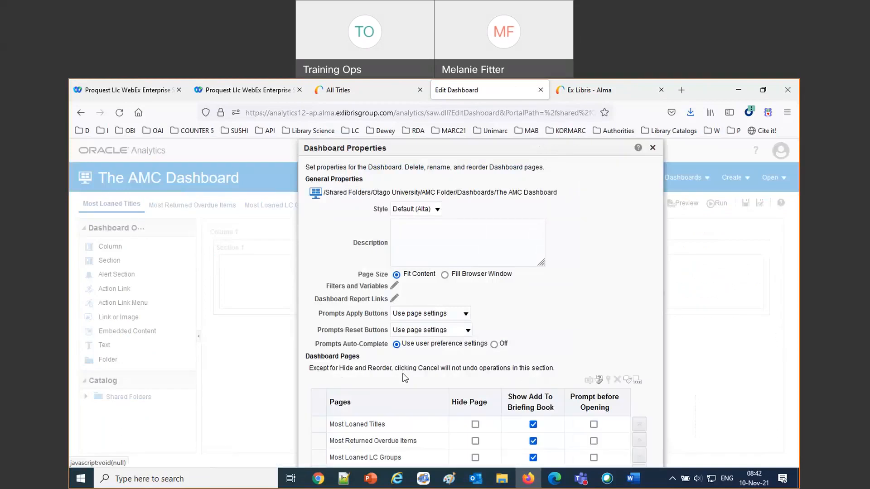
pyautogui.click(359, 425)
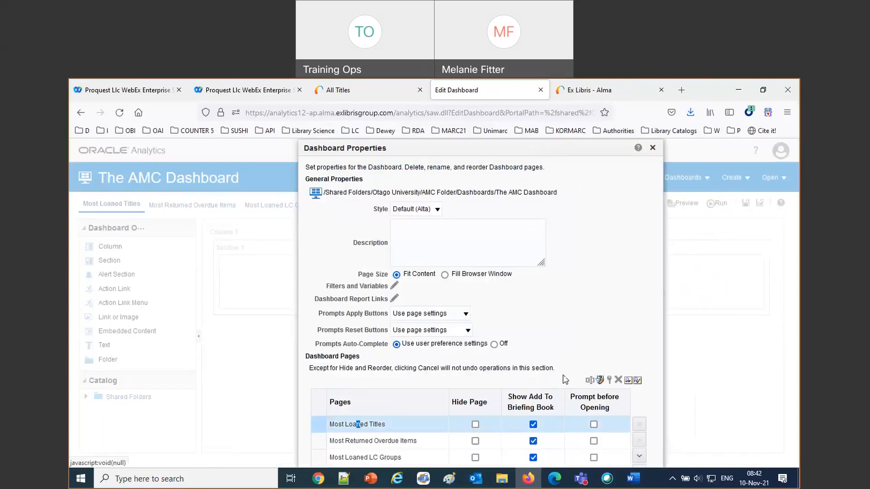
pyautogui.click(591, 381)
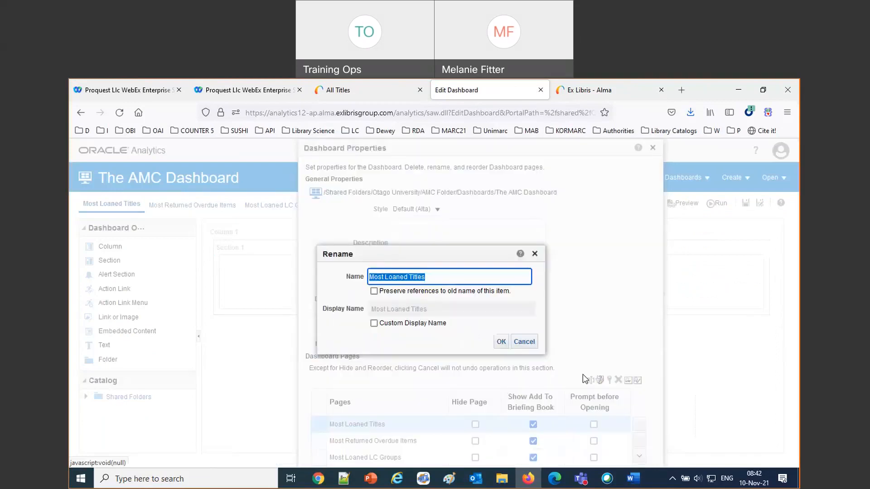
pyautogui.click(413, 282)
pyautogui.write('and Ren')
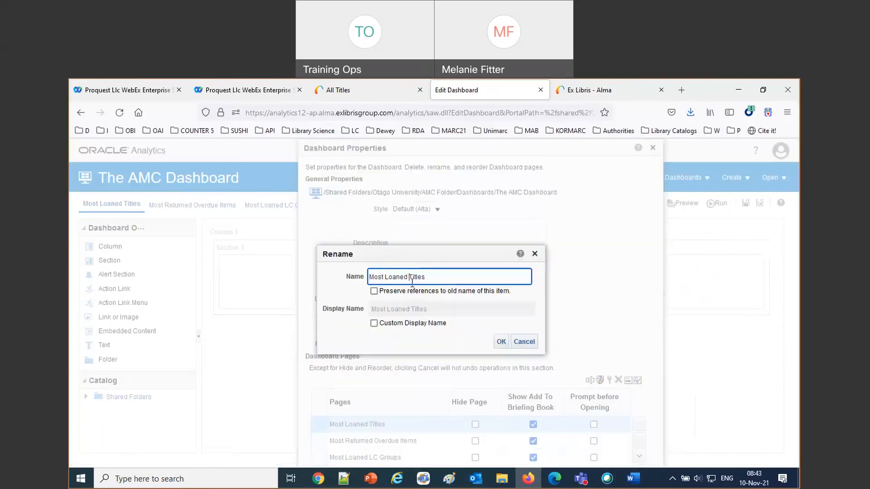
pyautogui.write('ewed')
pyautogui.click(501, 343)
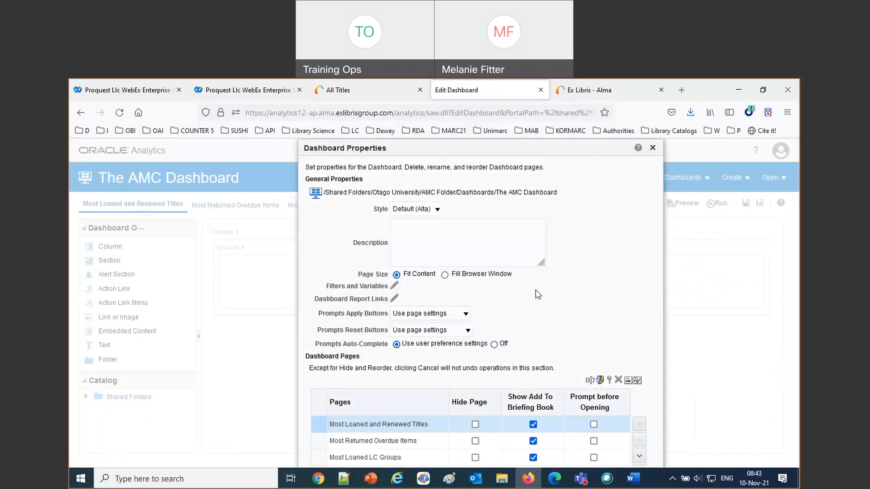
# Move the Most Loaned LC Groups page up one place in the page order and back down again
pyautogui.hotkey('ctrl', '-')
pyautogui.click(348, 420)
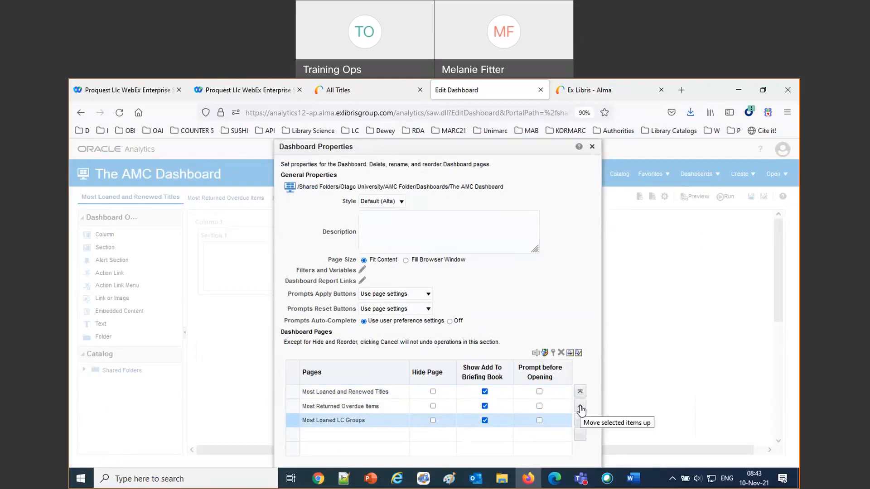
pyautogui.click(581, 410)
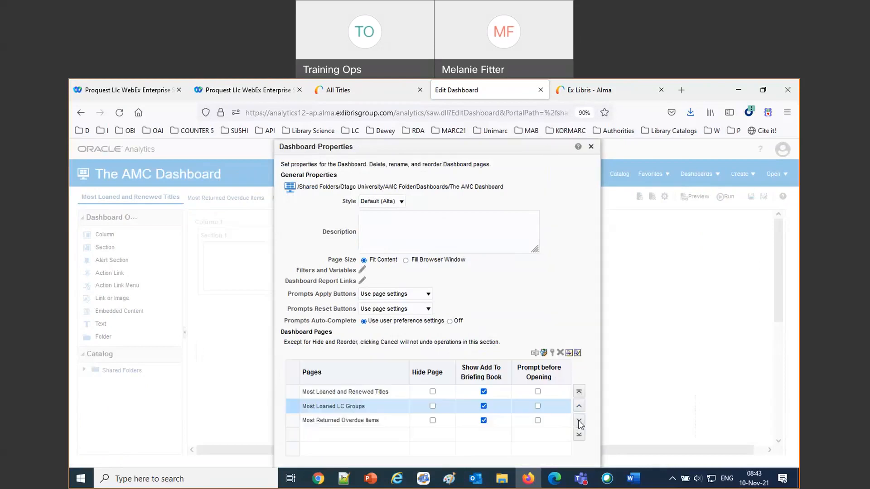
pyautogui.click(579, 421)
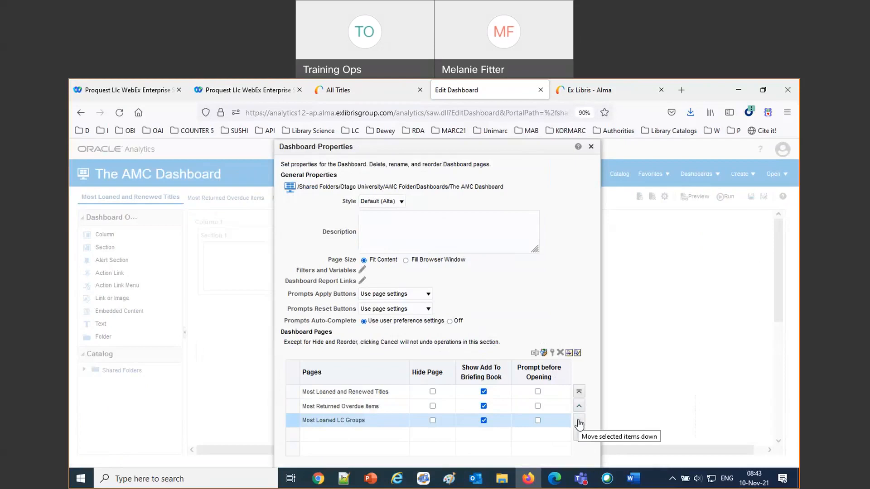
# Accept the dashboard properties, then save and run the dashboard
pyautogui.hotkey('ctrl', '-')
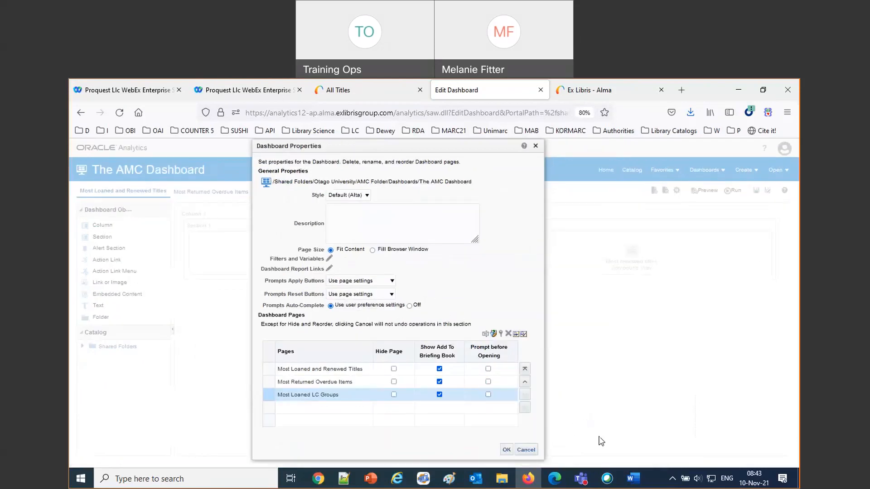
pyautogui.click(504, 451)
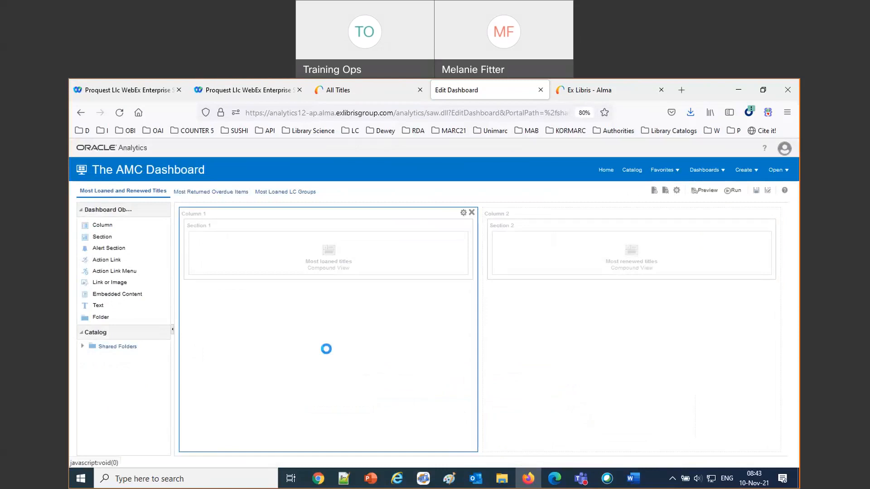
pyautogui.click(730, 192)
pyautogui.click(497, 326)
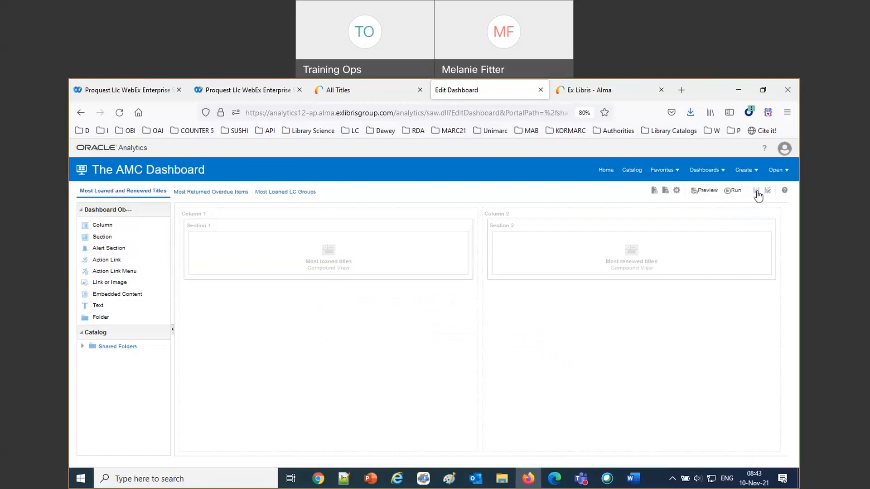
pyautogui.click(756, 191)
pyautogui.click(730, 192)
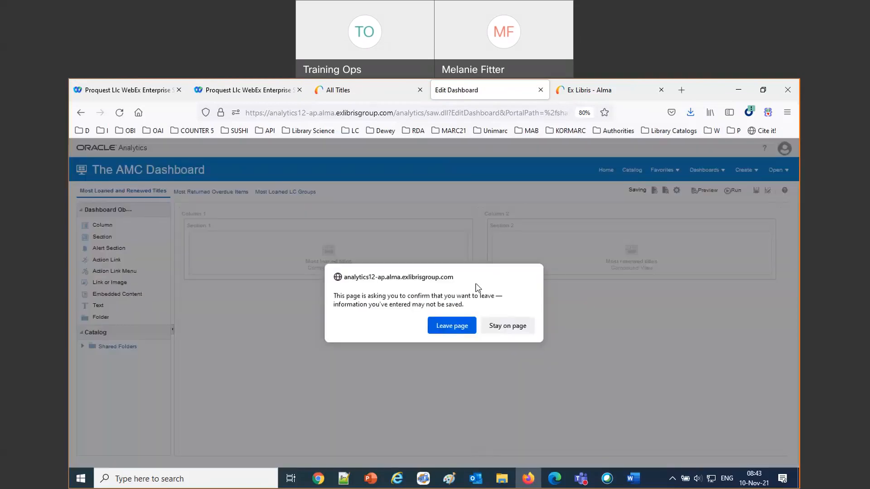
pyautogui.click(508, 330)
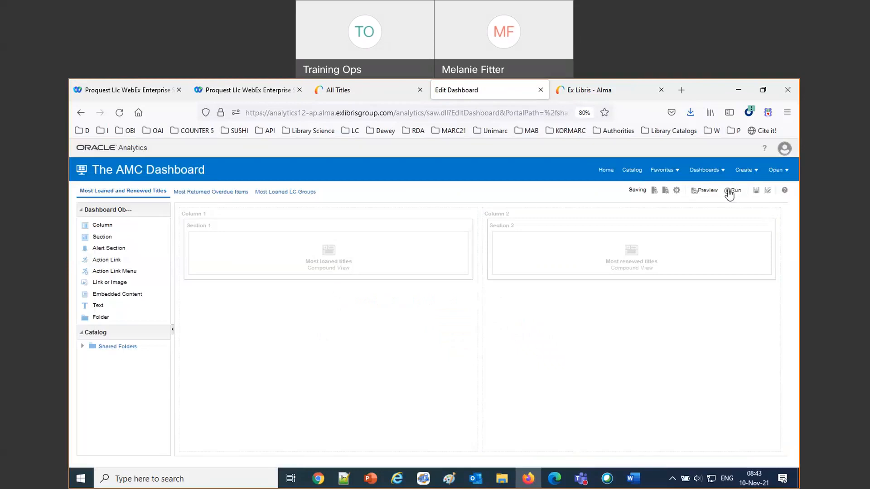
pyautogui.click(729, 192)
pyautogui.click(448, 328)
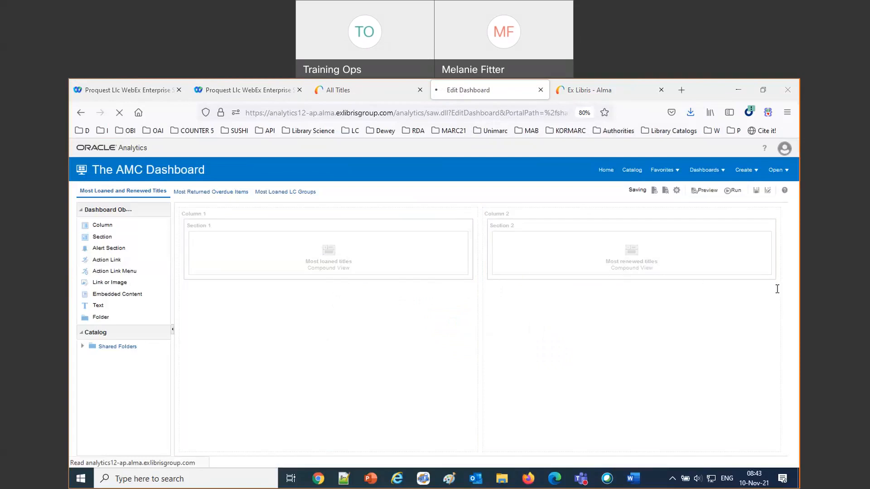
# Copy the question about two sections versus two columns side by side and paste it over the Word document's text, set left-to-right
pyautogui.rightClick(728, 286)
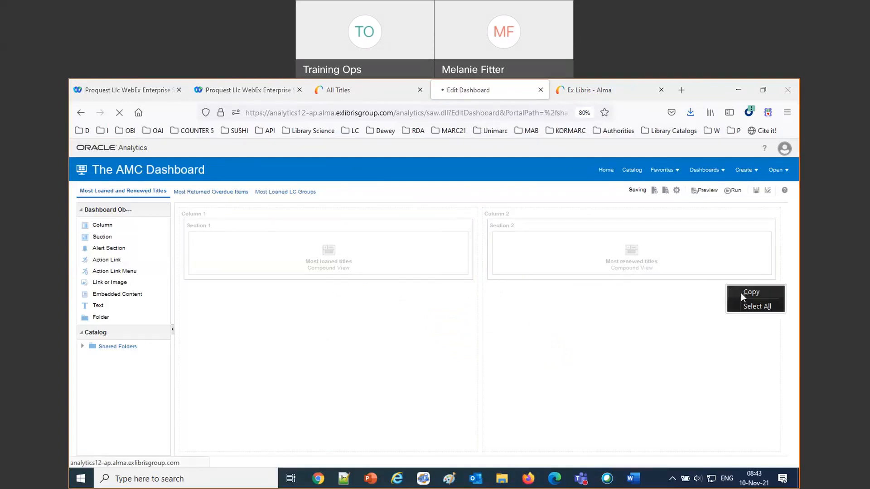
pyautogui.click(741, 293)
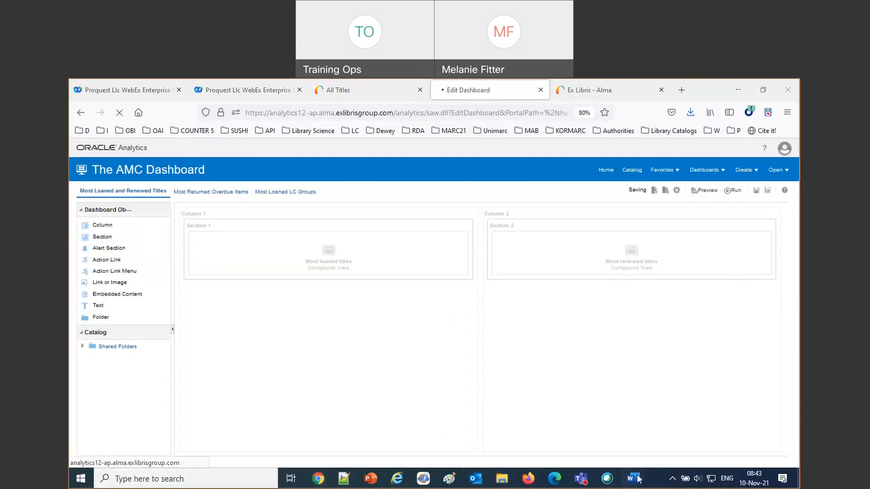
pyautogui.moveTo(637, 478)
pyautogui.click(598, 442)
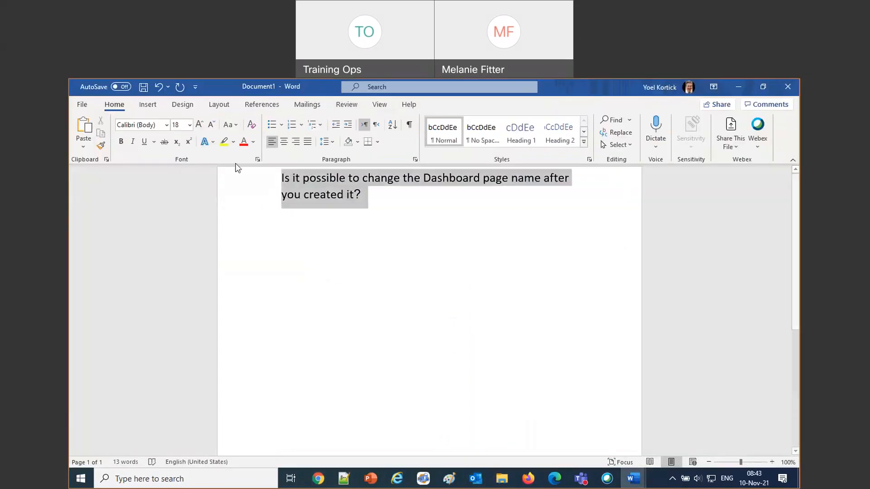
pyautogui.hotkey('ctrl', 'v')
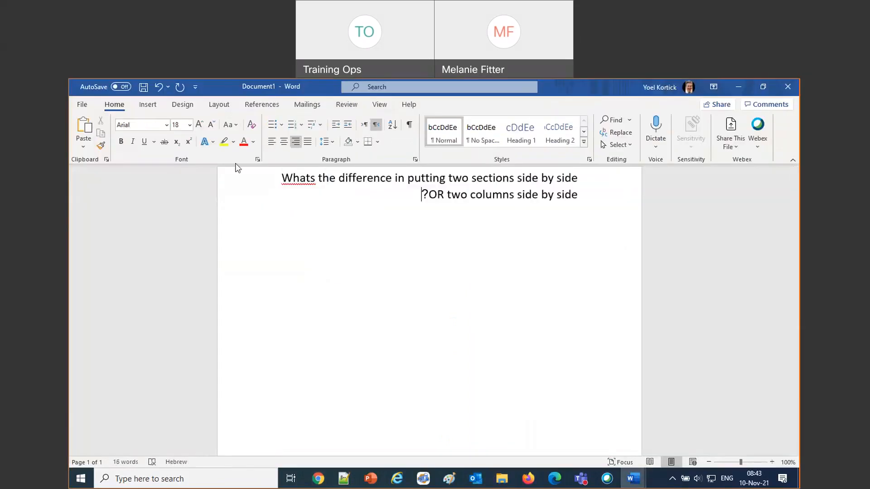
pyautogui.hotkey('ctrl', 'shift')
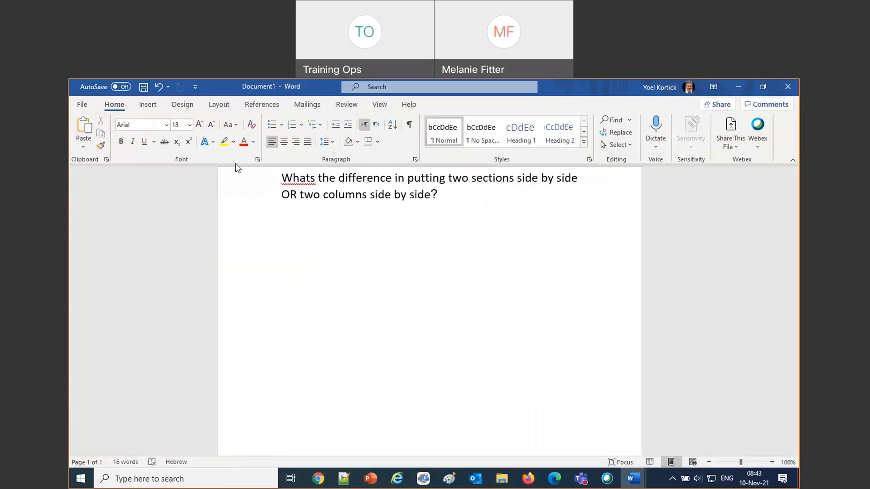
# Begin the answer below the question in left-to-right English: 'Two columns side by side makes the “adjustment nivcer'
pyautogui.press('Return')
pyautogui.press('Return')
pyautogui.hotkey('alt', 'shift')
pyautogui.write('Two c')
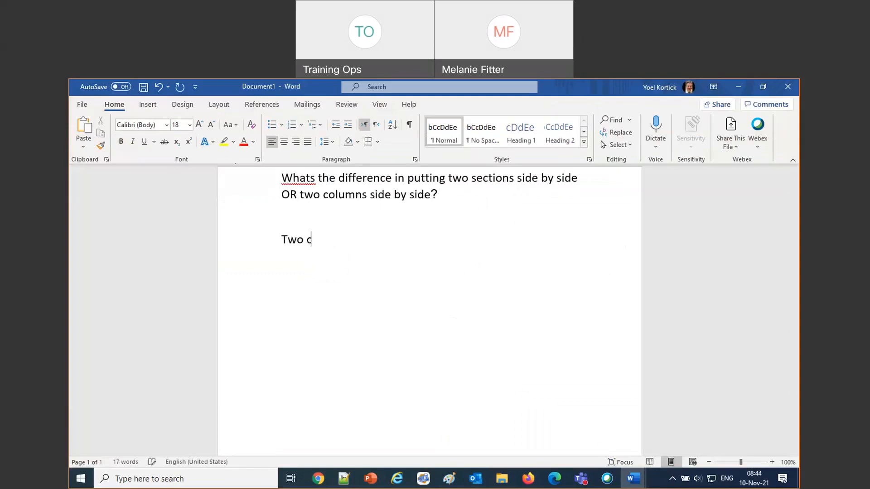
pyautogui.write('olumns side by')
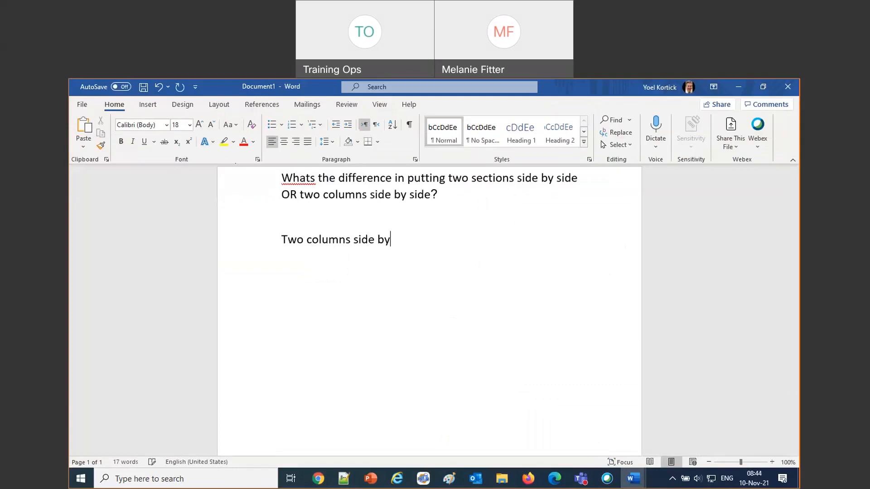
pyautogui.write(' side makes the ')
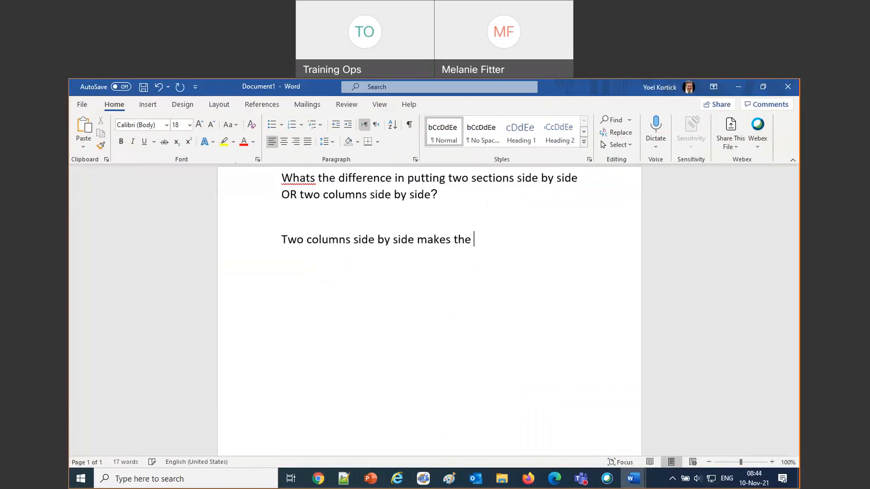
pyautogui.write('"ad')
pyautogui.write('j')
pyautogui.write('ustment')
pyautogui.write(' nivcer')
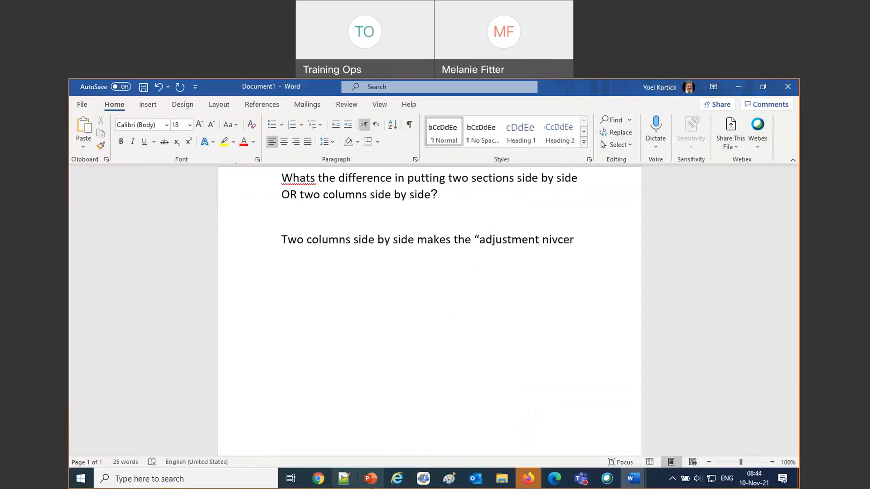
# Switch to Firefox, leave the dashboard editing page, retry loading the dashboard and close its browser tab
pyautogui.click(371, 481)
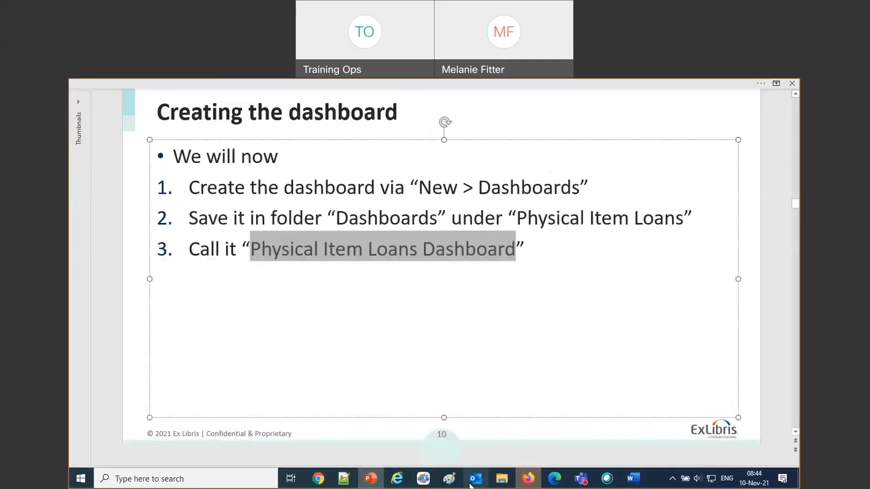
pyautogui.click(530, 483)
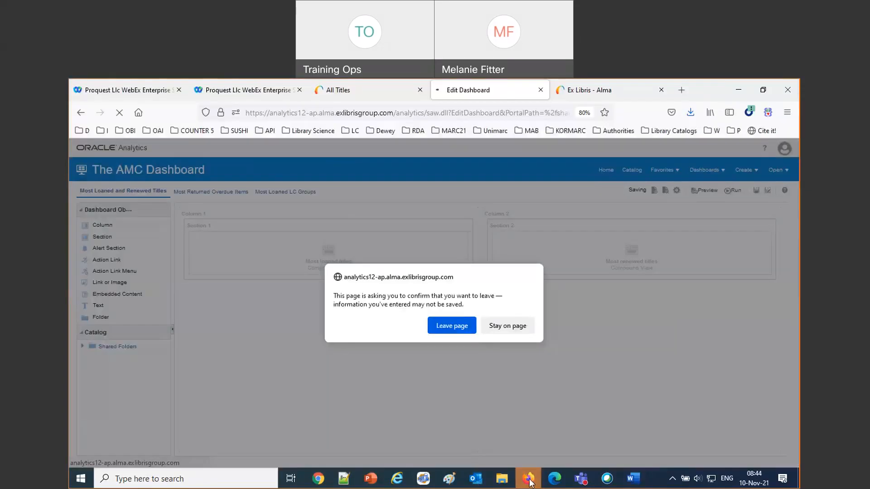
pyautogui.click(452, 325)
pyautogui.click(560, 359)
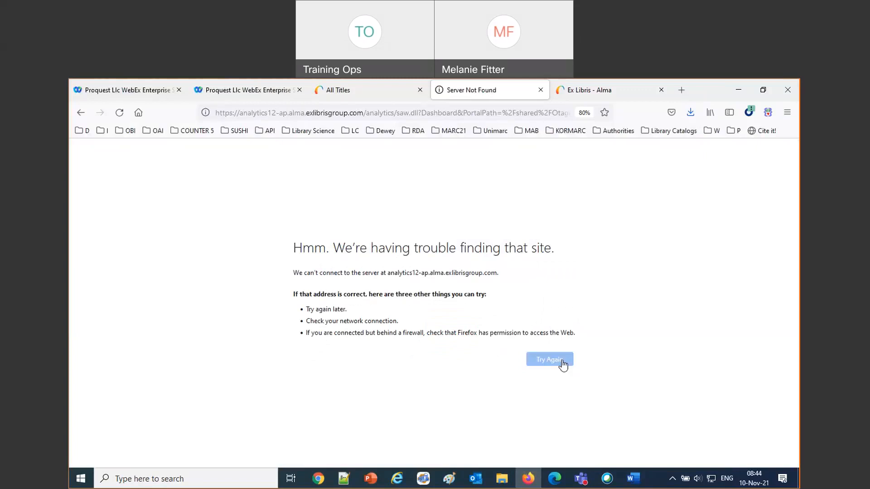
pyautogui.click(540, 89)
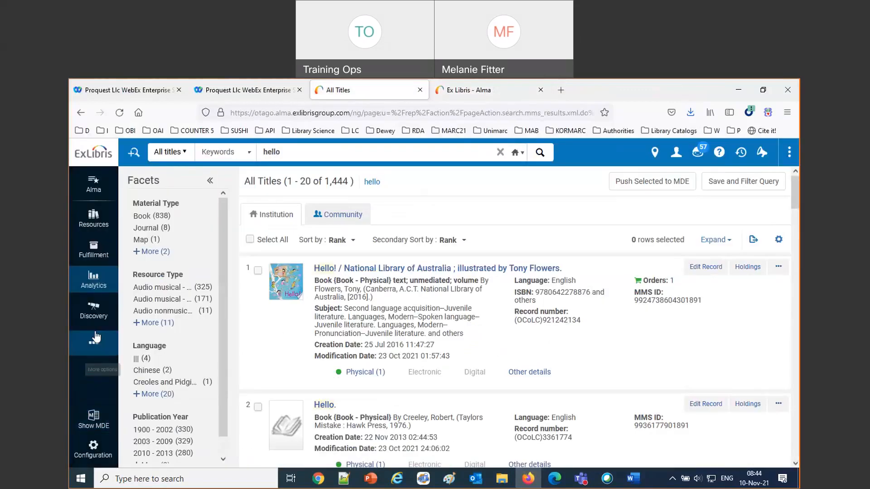
# Try to open Design Analytics from Alma's All Titles page, and rerun the keyword search for hello
pyautogui.click(104, 281)
pyautogui.click(179, 191)
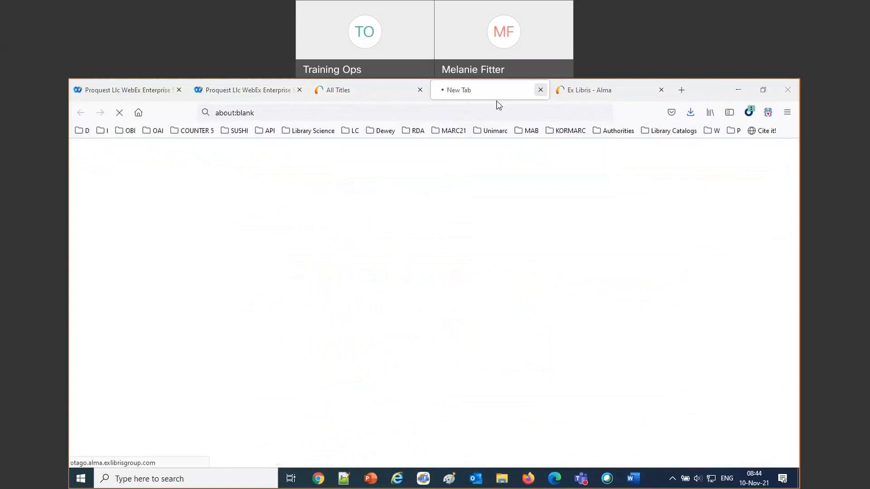
pyautogui.click(339, 91)
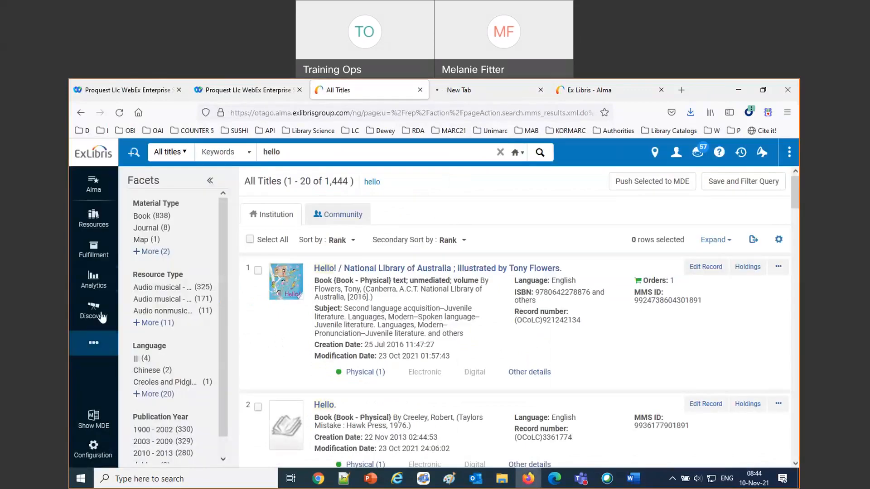
pyautogui.click(541, 154)
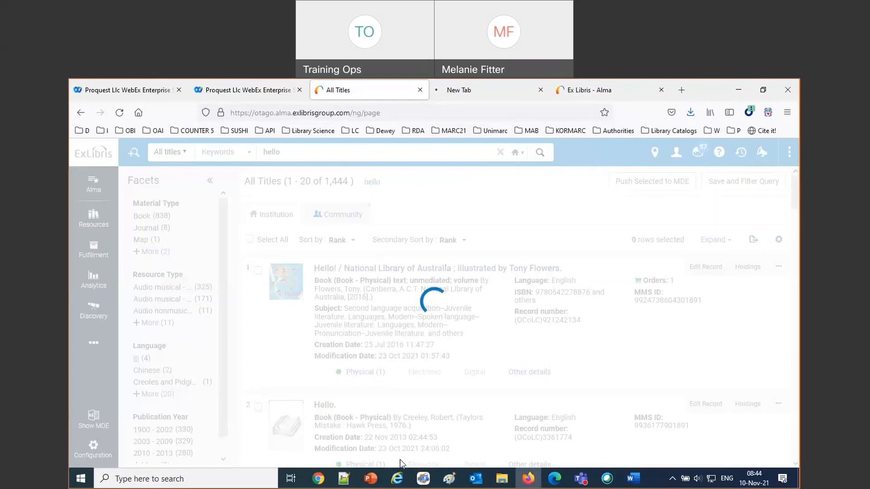
# Switch to Chrome and open the Otago Alma login page in a new browser tab from the demo bookmarks
pyautogui.click(317, 480)
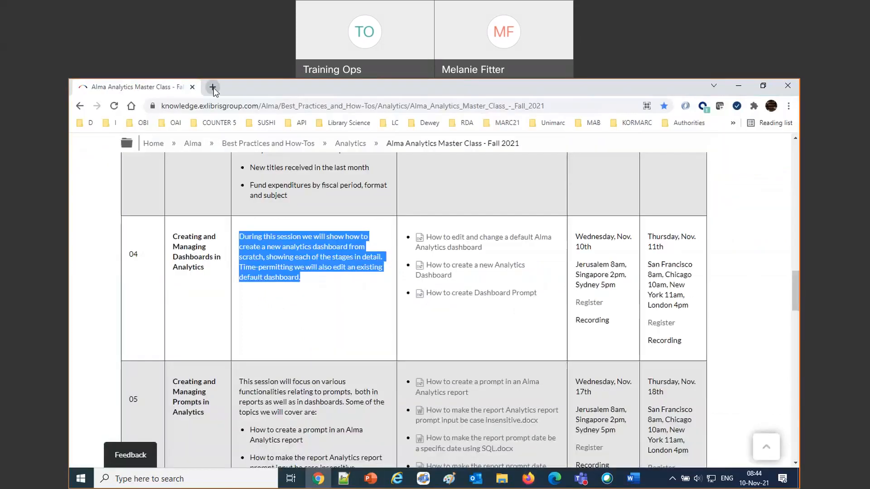
pyautogui.click(212, 87)
pyautogui.click(88, 123)
pyautogui.moveTo(194, 140)
pyautogui.scroll(-3, 350, 384)
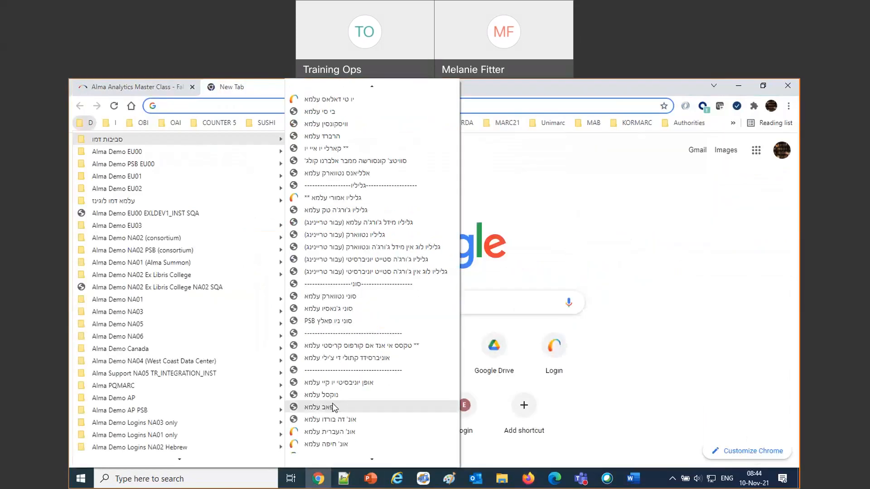
pyautogui.scroll(-2, 357, 439)
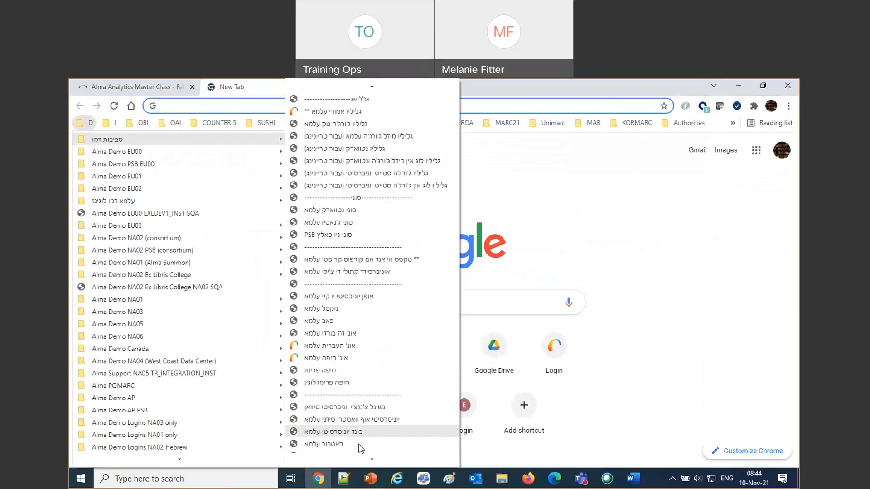
pyautogui.scroll(-1, 366, 451)
pyautogui.click(368, 449)
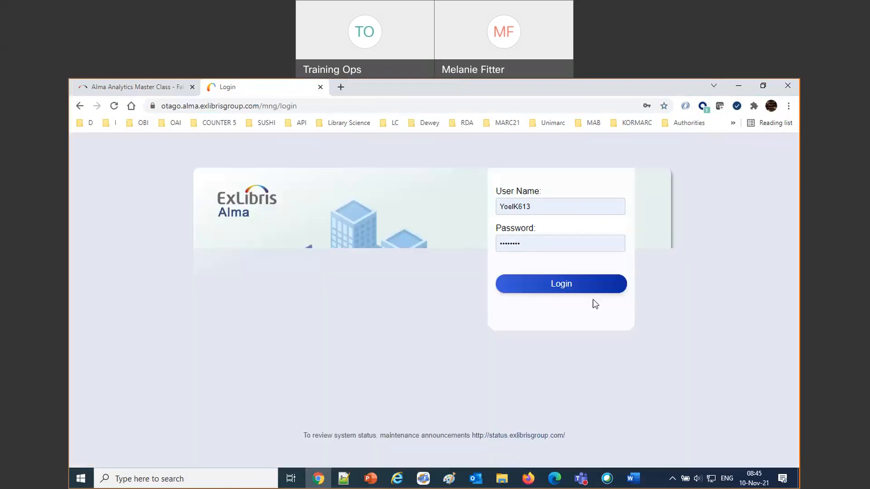
# Return to Firefox, try again to open Design Analytics from Alma, and close the analytics browser tab
pyautogui.click(528, 481)
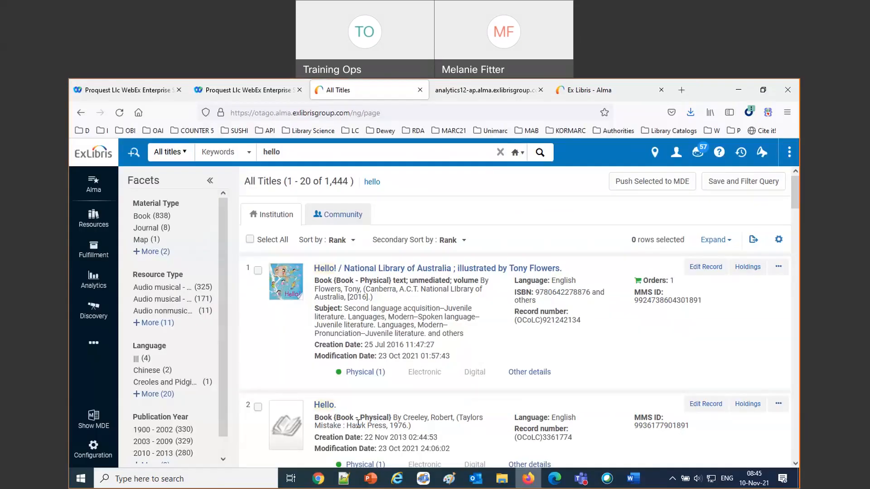
pyautogui.click(93, 320)
pyautogui.click(95, 286)
pyautogui.click(156, 192)
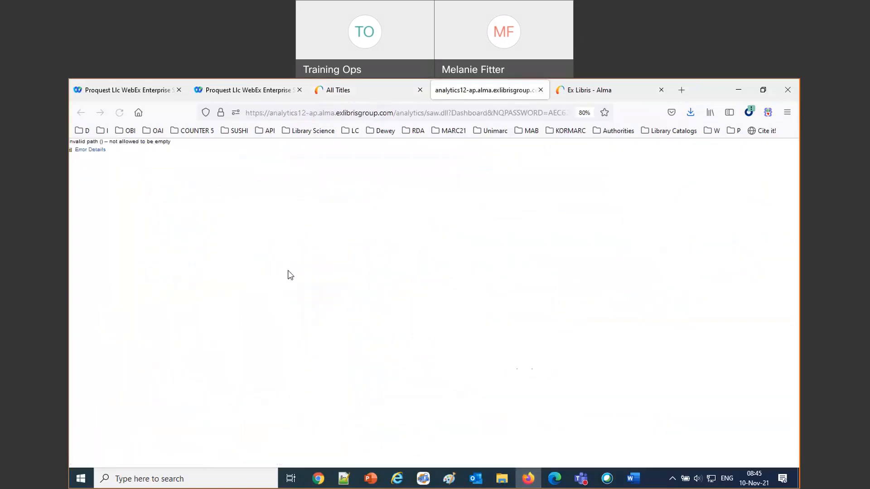
pyautogui.click(541, 90)
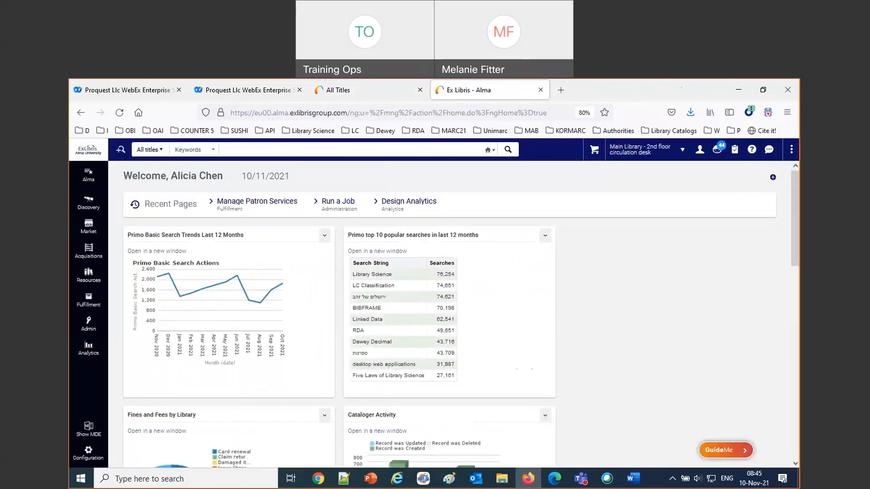
# Switch to Chrome, open Design Analytics from the Otago Alma home page and go to the analytics catalog
pyautogui.click(326, 483)
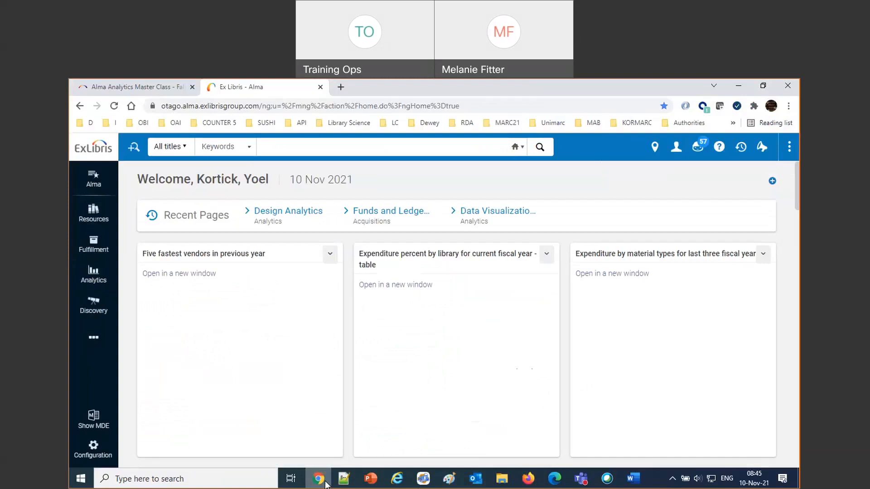
pyautogui.click(93, 274)
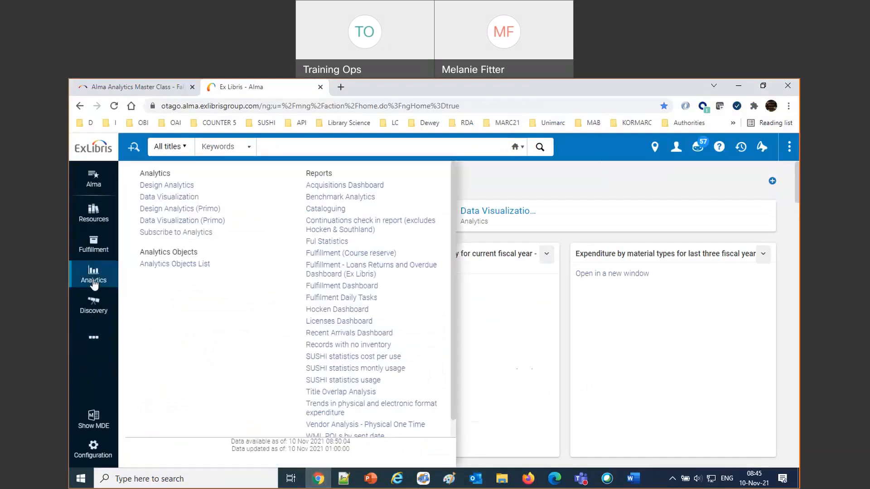
pyautogui.click(156, 186)
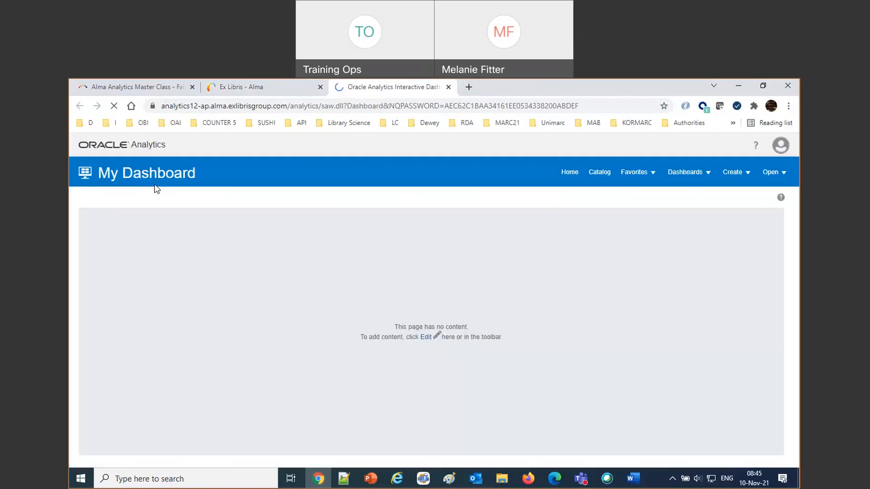
pyautogui.click(597, 174)
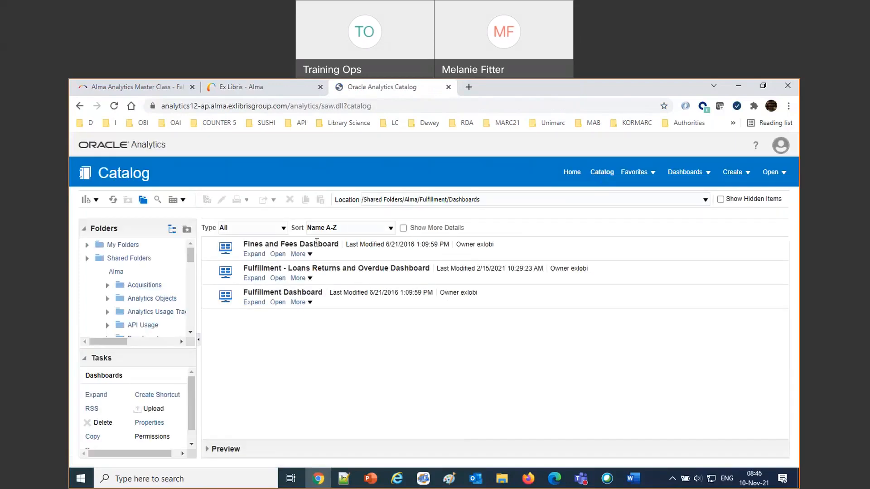
# Open the Reports folder inside Otago University's AMC Folder under Shared Folders
pyautogui.scroll(-5, 154, 307)
pyautogui.scroll(-4, 153, 307)
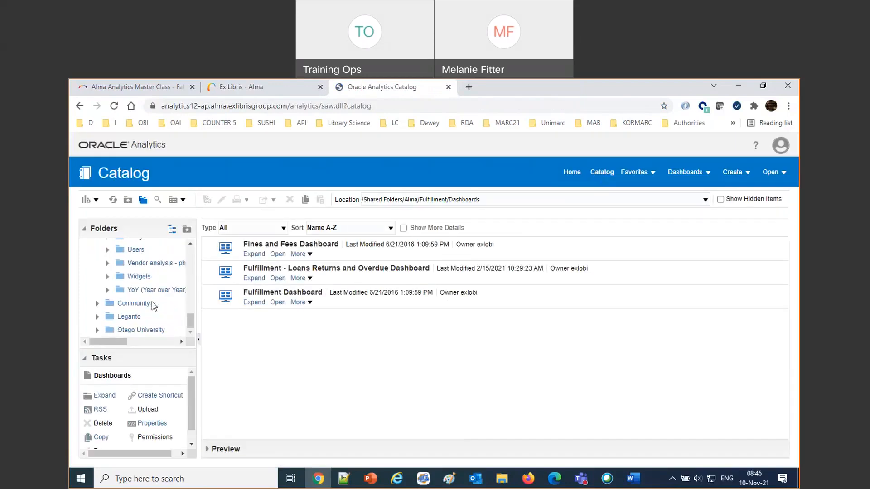
pyautogui.click(135, 330)
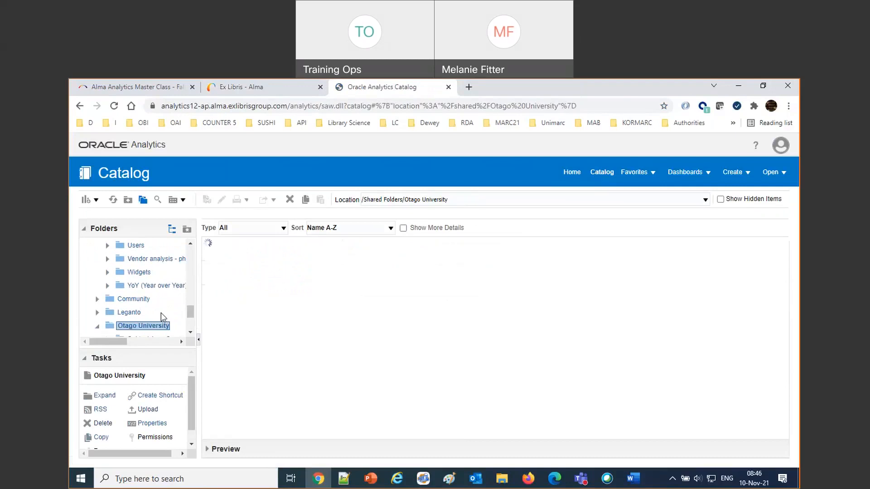
pyautogui.click(146, 291)
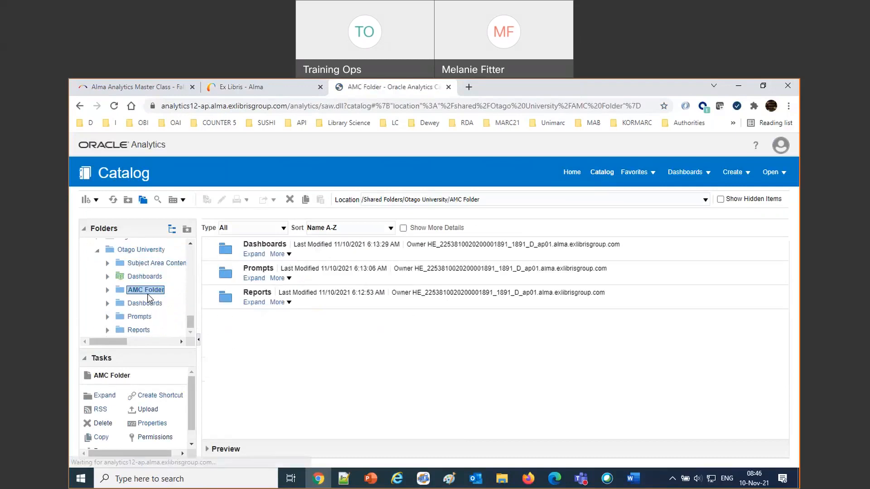
pyautogui.click(256, 303)
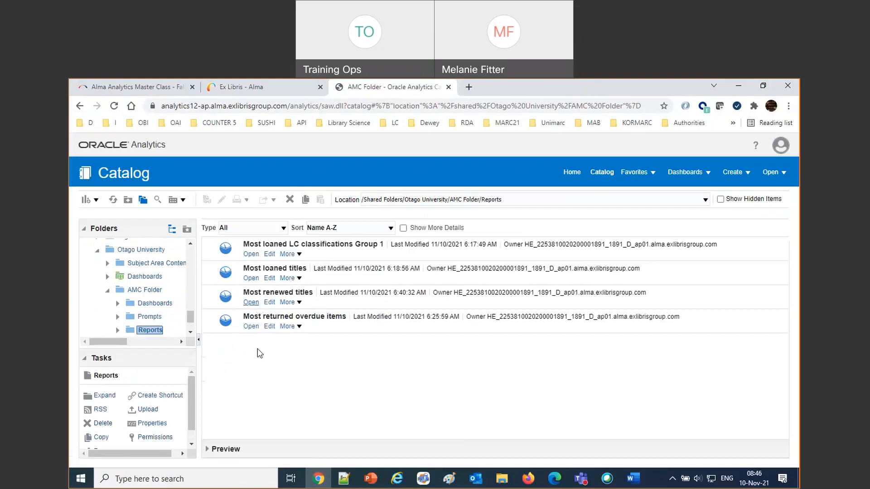
# Open the Most loaned LC classifications Group 1 report for editing, checking Alma in Firefox while it loads
pyautogui.click(270, 255)
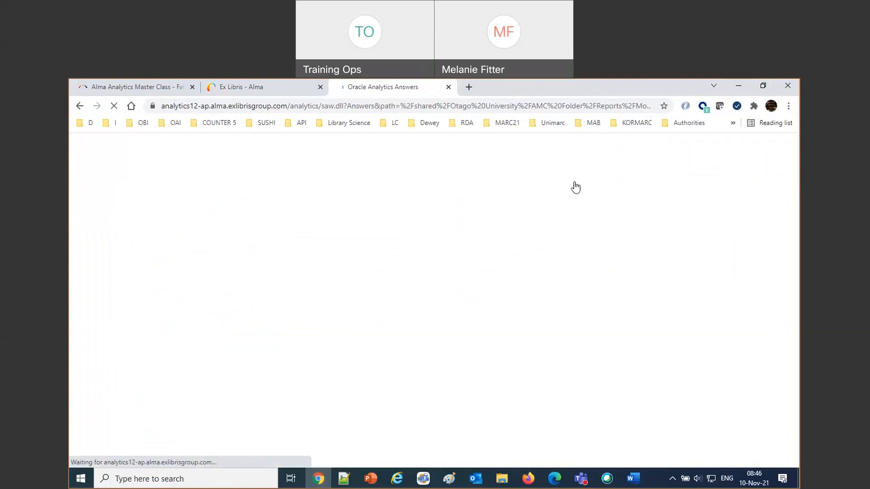
pyautogui.click(537, 483)
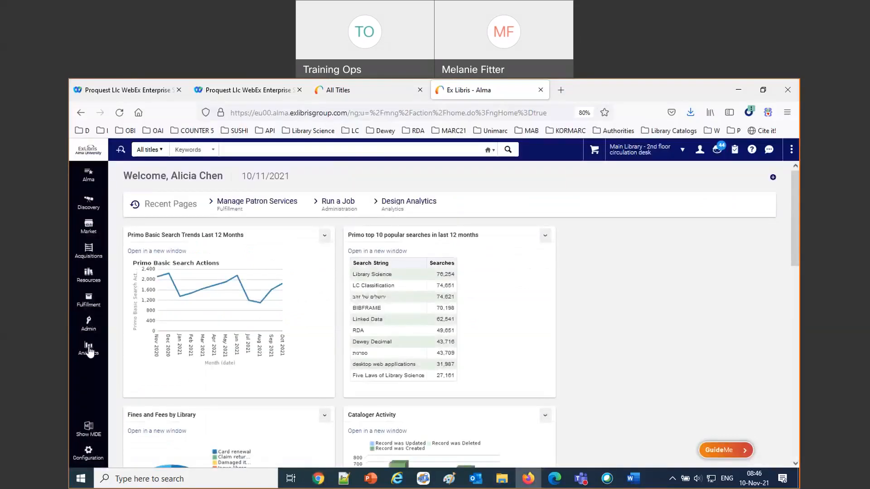
pyautogui.click(321, 480)
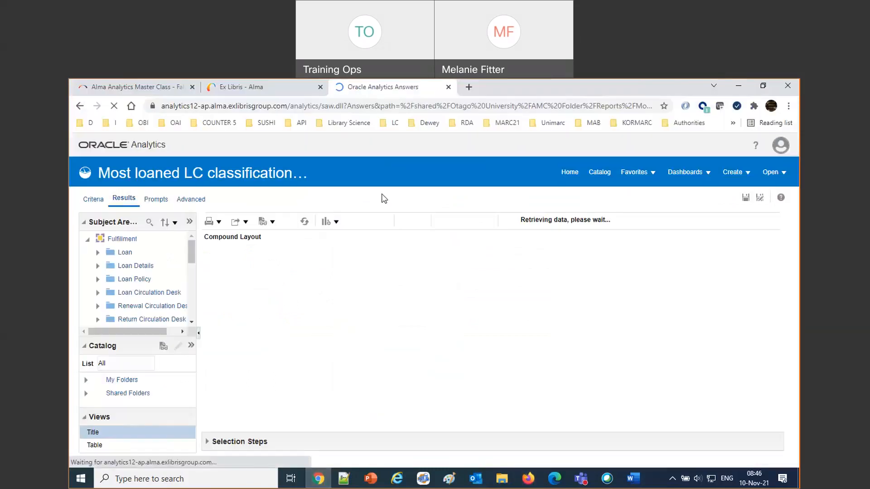
# Return to the catalog, open the AMC Folder's Dashboards folder and open The AMC Dashboard for editing
pyautogui.click(599, 172)
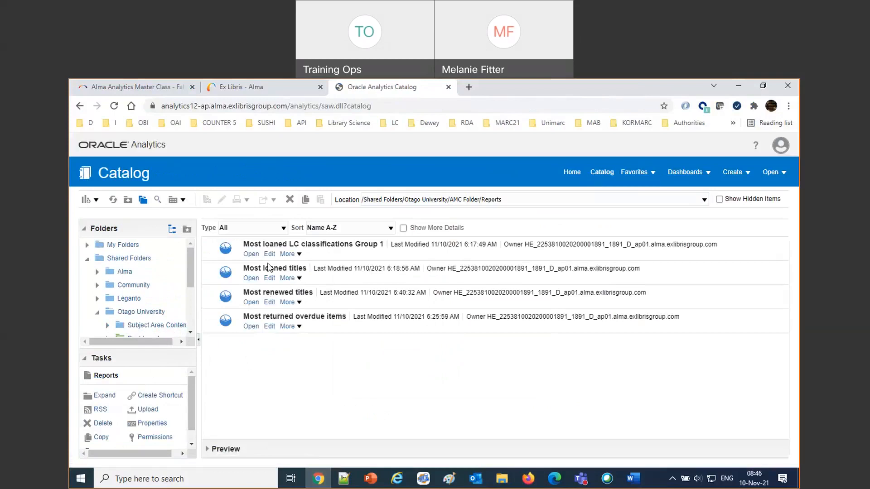
pyautogui.scroll(-1, 138, 324)
pyautogui.click(143, 331)
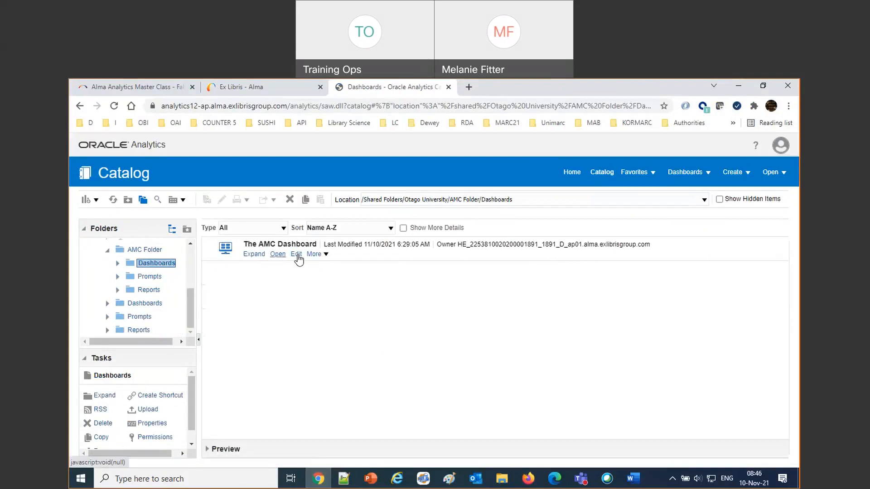
pyautogui.click(296, 255)
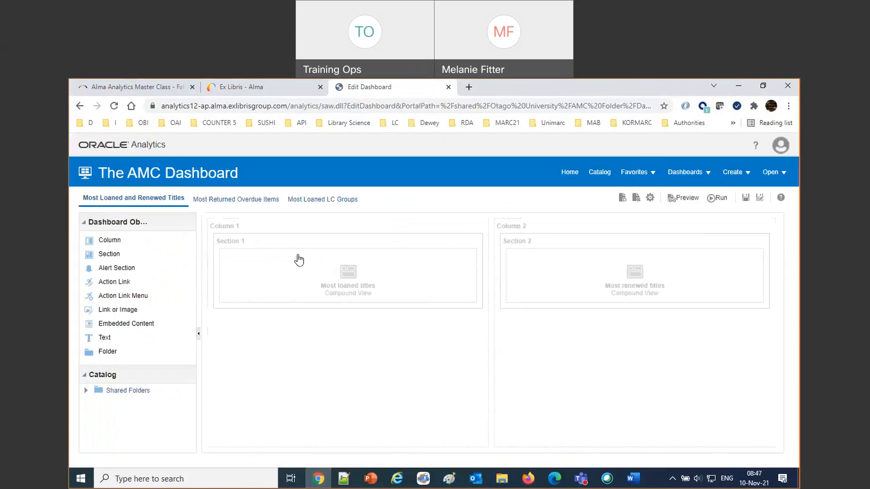
# Open the Most loaned titles analysis in Section 1 for editing and add a bar graph view to its results
pyautogui.click(464, 254)
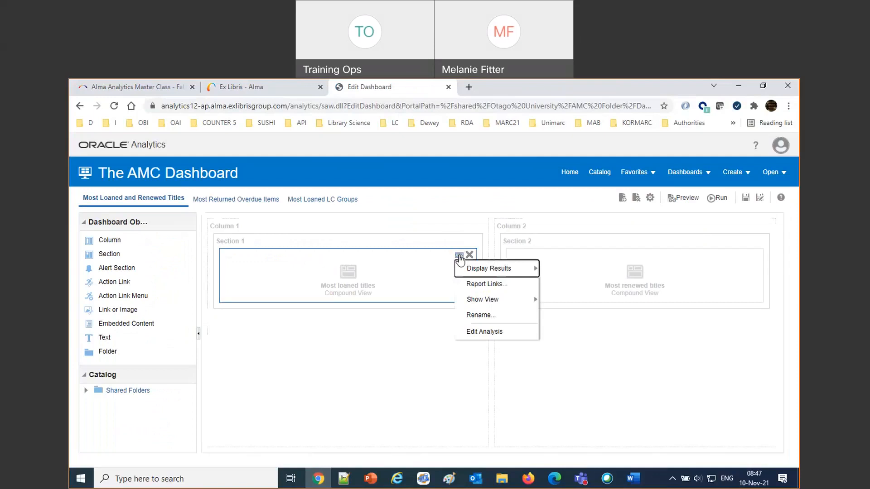
pyautogui.click(484, 332)
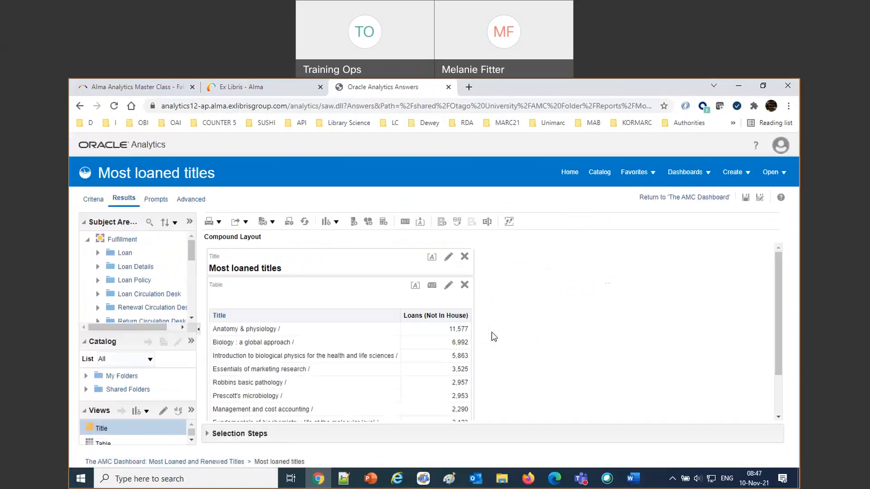
pyautogui.click(336, 221)
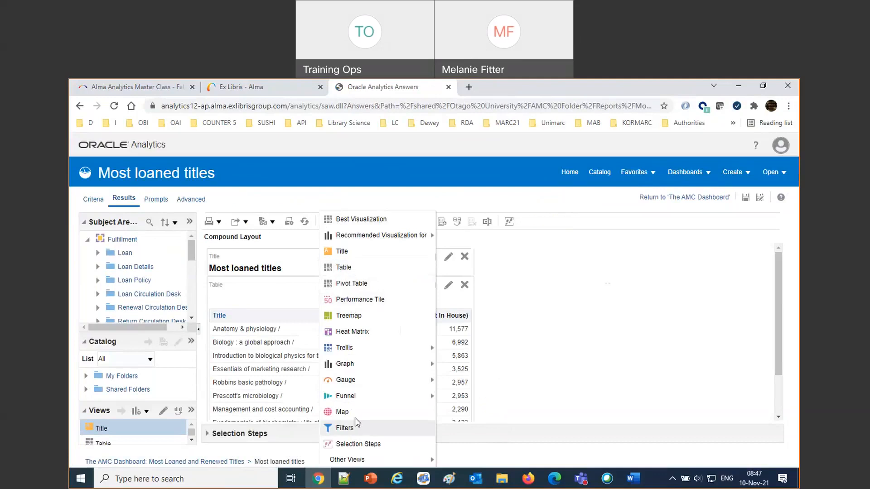
pyautogui.moveTo(360, 364)
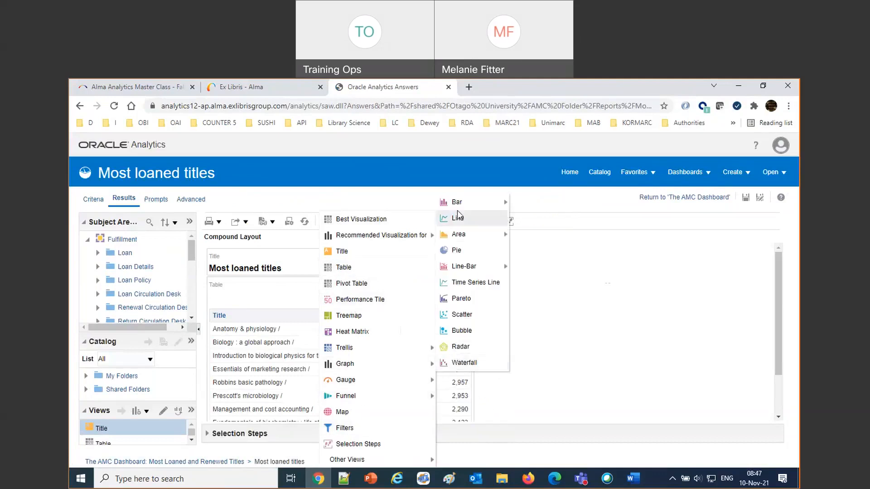
pyautogui.moveTo(458, 202)
pyautogui.click(554, 204)
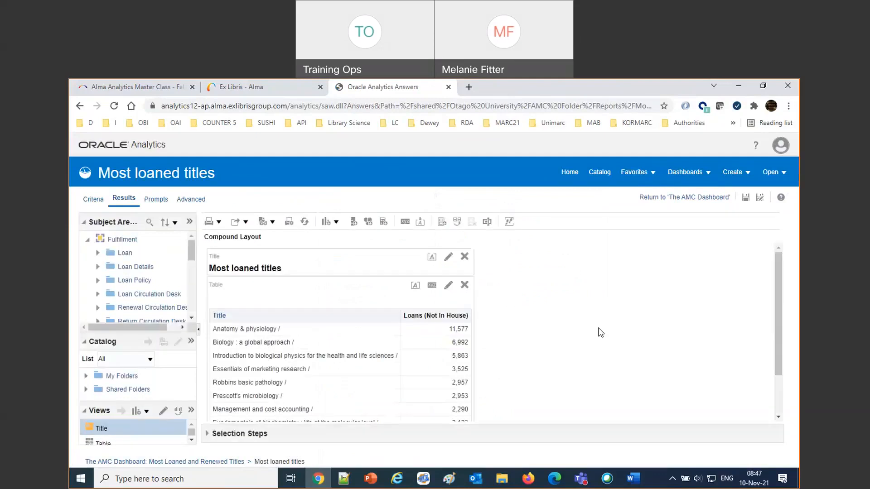
pyautogui.scroll(-1, 600, 333)
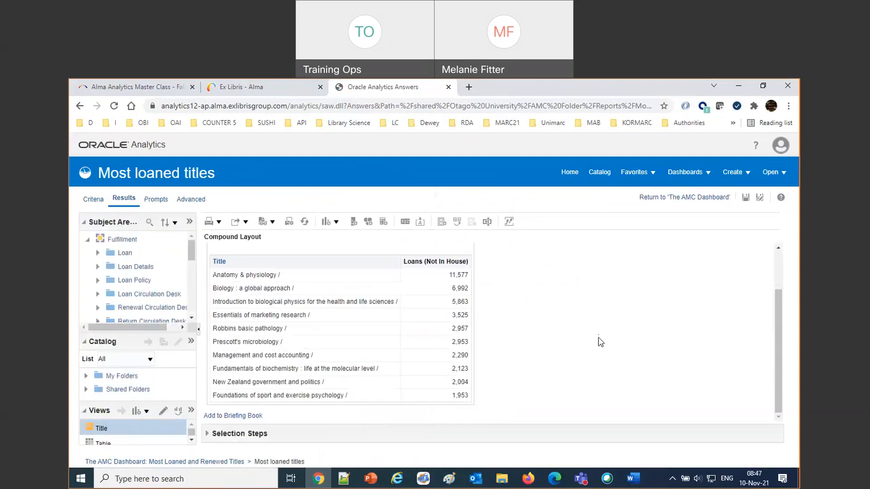
pyautogui.scroll(1, 600, 342)
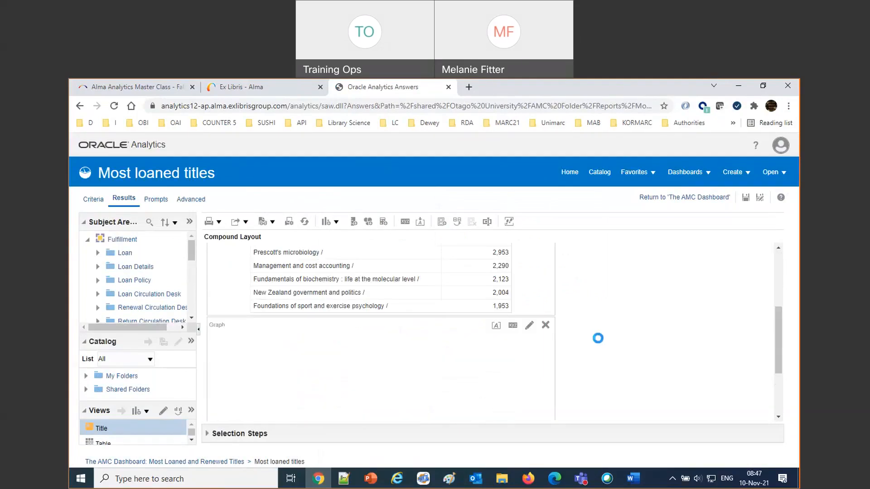
pyautogui.scroll(-1, 598, 338)
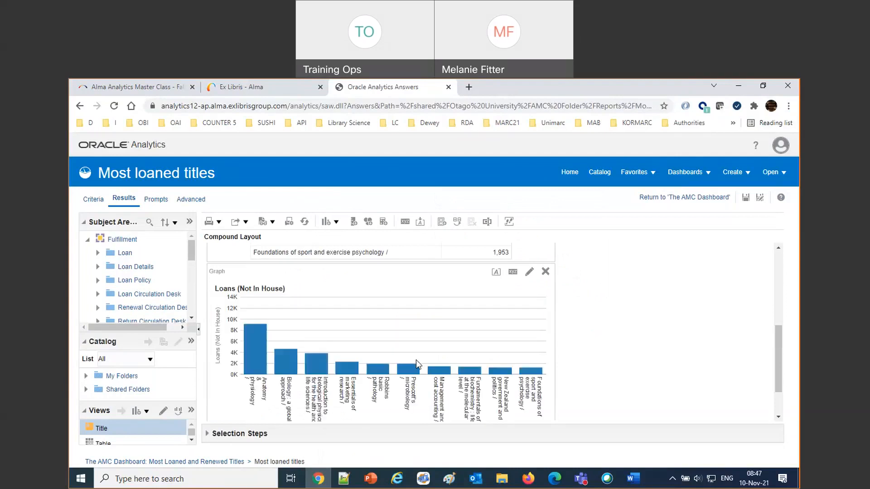
# Move the graph beside the table, then save the analysis and return to The AMC Dashboard
pyautogui.moveTo(394, 272); pyautogui.dragTo(541, 298)
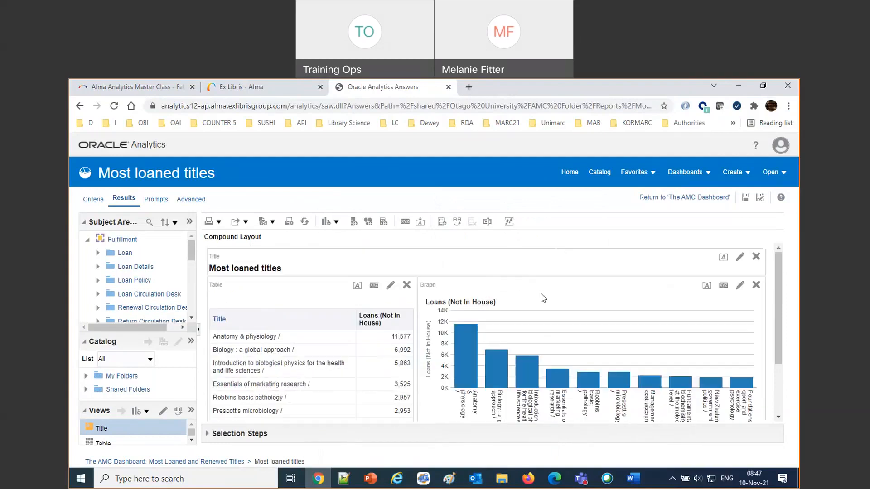
pyautogui.click(745, 199)
pyautogui.click(686, 200)
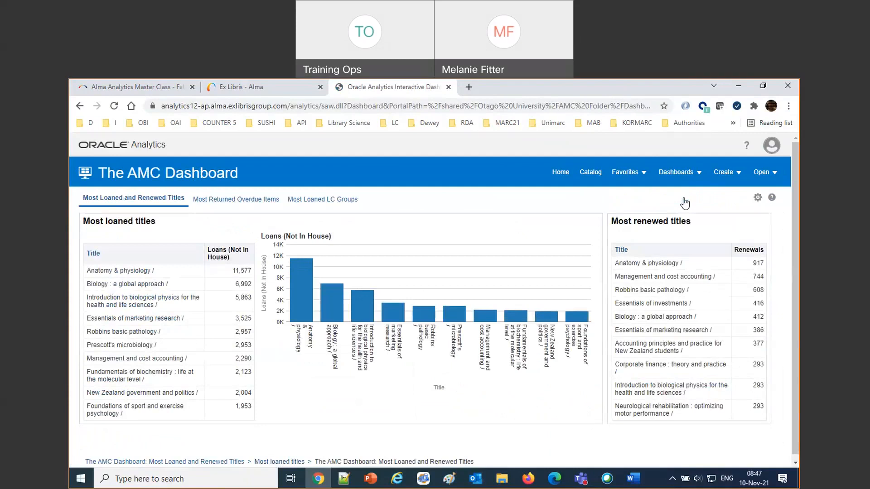
# Edit the dashboard and add a new page named Moset Loaned and Renewed Titles in two sections
pyautogui.click(757, 198)
pyautogui.click(655, 214)
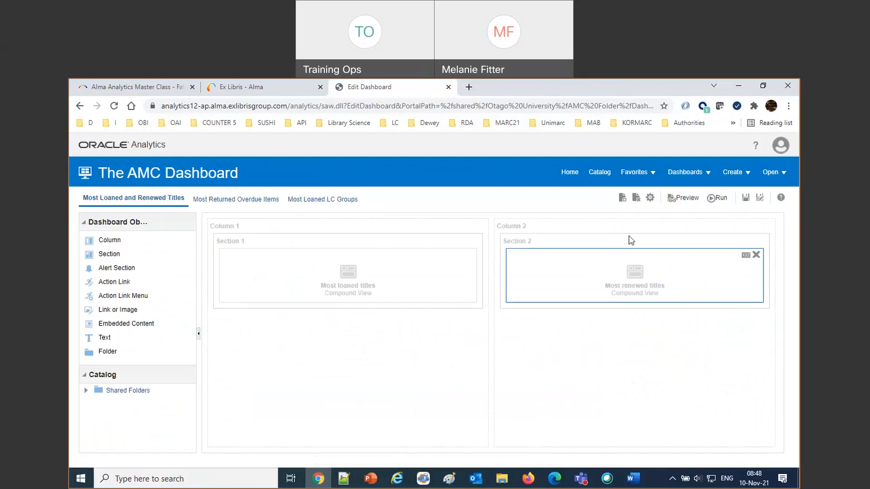
pyautogui.click(622, 201)
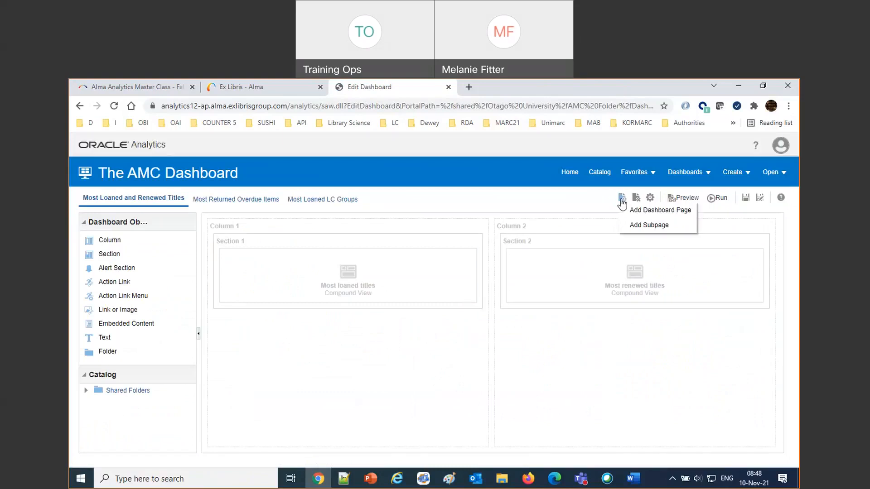
pyautogui.click(636, 212)
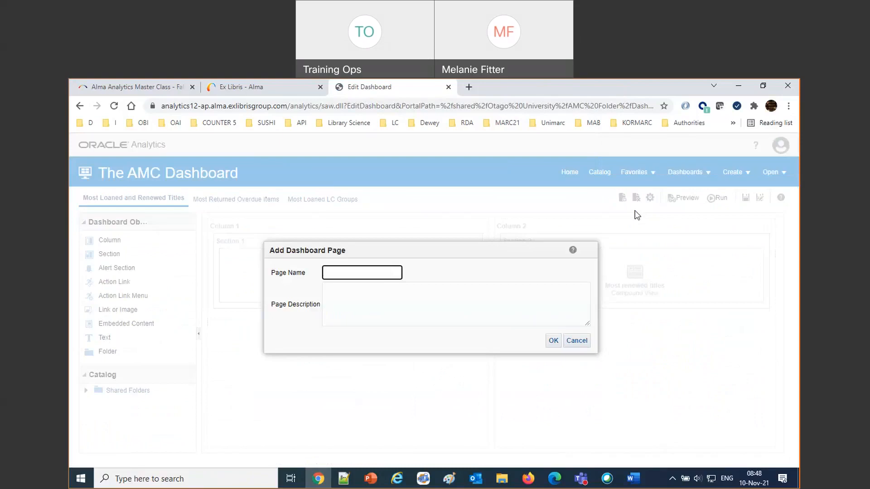
pyautogui.write('Moset Loa')
pyautogui.write('ned and Rene')
pyautogui.write('wed T')
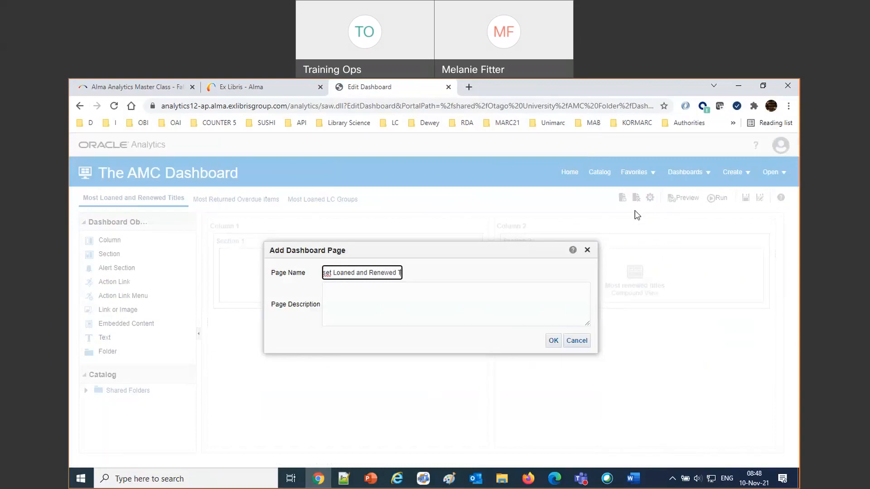
pyautogui.write('itlyles in two sect')
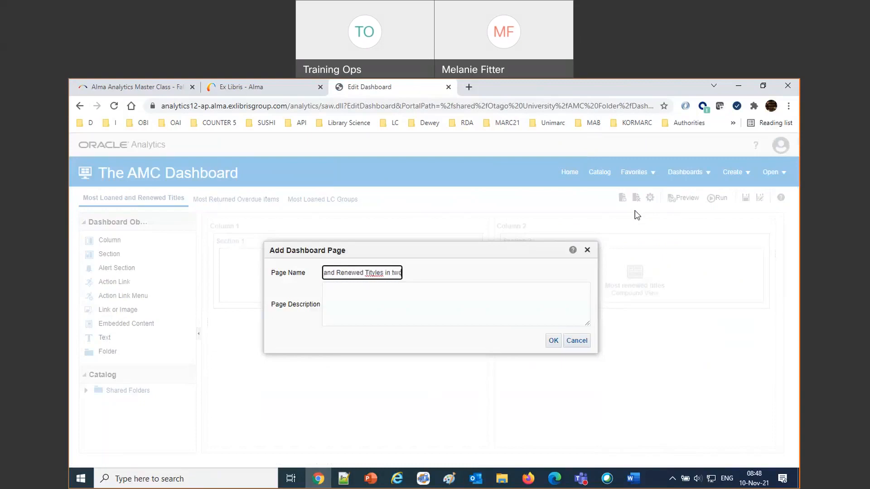
pyautogui.write('ions')
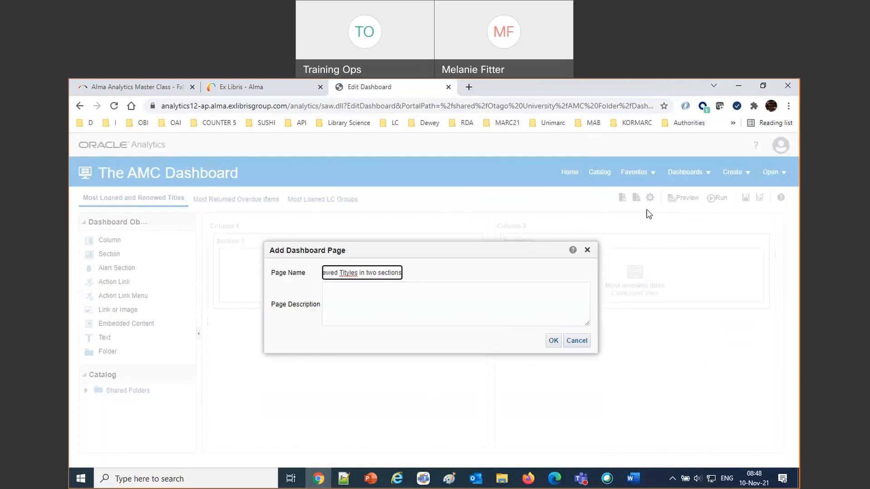
pyautogui.click(348, 273)
pyautogui.press('BackSpace')
pyautogui.press('BackSpace')
pyautogui.click(552, 342)
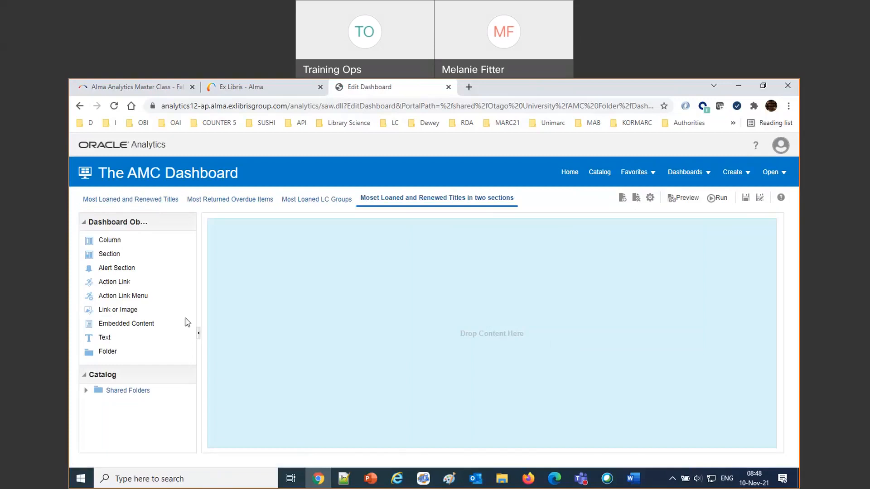
# Place the Most loaned titles report from Otago University's AMC Folder Reports onto the empty new page
pyautogui.click(85, 390)
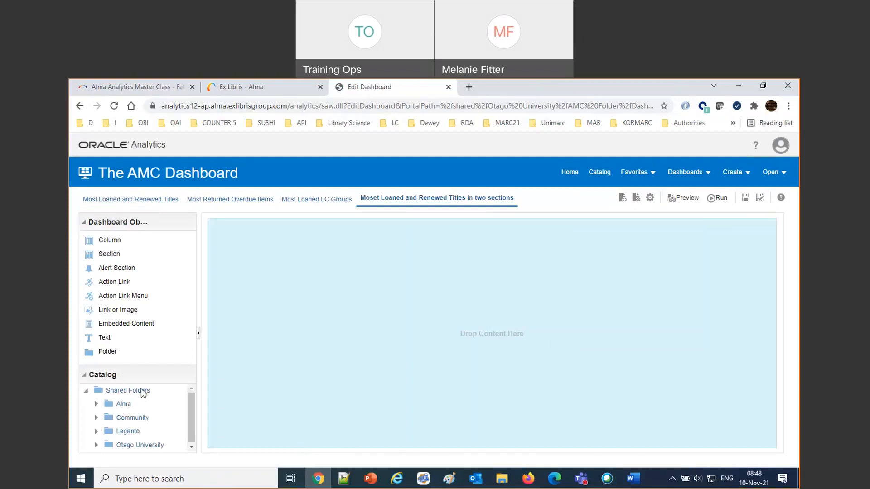
pyautogui.scroll(-3, 141, 391)
pyautogui.scroll(2, 141, 393)
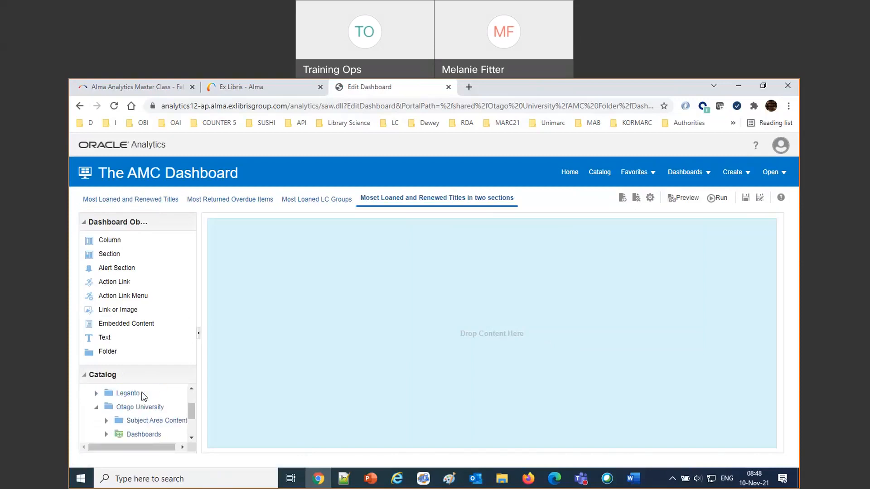
pyautogui.scroll(-2, 144, 398)
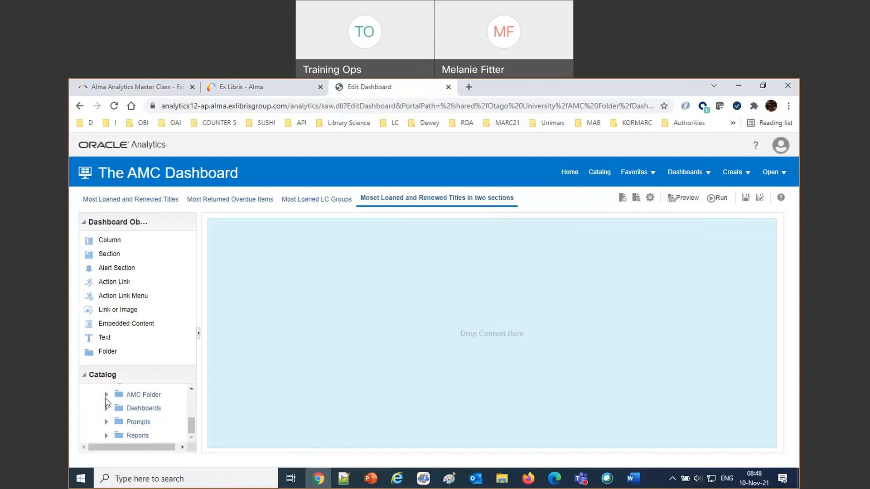
pyautogui.click(107, 395)
pyautogui.moveTo(197, 393); pyautogui.dragTo(252, 396)
pyautogui.scroll(-2, 189, 411)
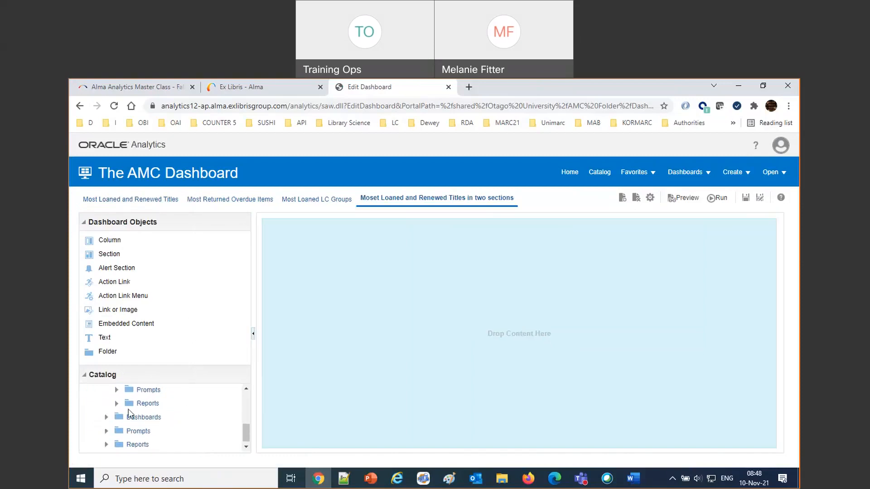
pyautogui.click(116, 403)
pyautogui.moveTo(249, 402); pyautogui.dragTo(280, 399)
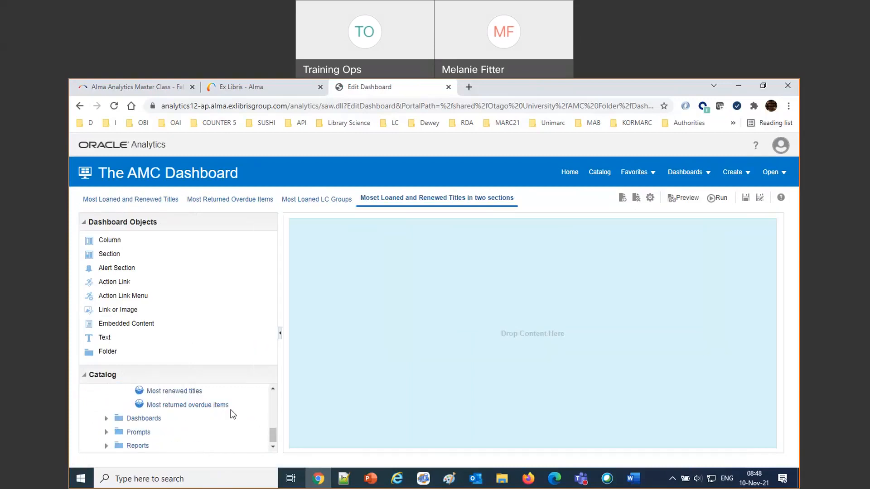
pyautogui.moveTo(271, 440); pyautogui.dragTo(272, 438)
pyautogui.moveTo(172, 388); pyautogui.dragTo(483, 340)
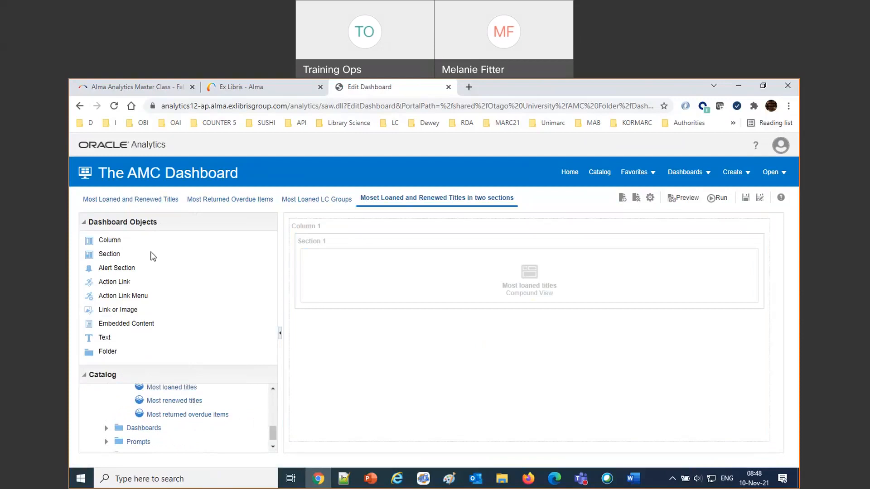
# Add the Most renewed titles report beside Most loaned titles in Section 1 and save the dashboard
pyautogui.moveTo(108, 256)
pyautogui.mouseDown()
pyautogui.moveTo(716, 280)
pyautogui.moveTo(766, 270)
pyautogui.moveTo(767, 258)
pyautogui.moveTo(769, 266)
pyautogui.moveTo(105, 256)
pyautogui.mouseUp()
pyautogui.moveTo(177, 400); pyautogui.dragTo(756, 278)
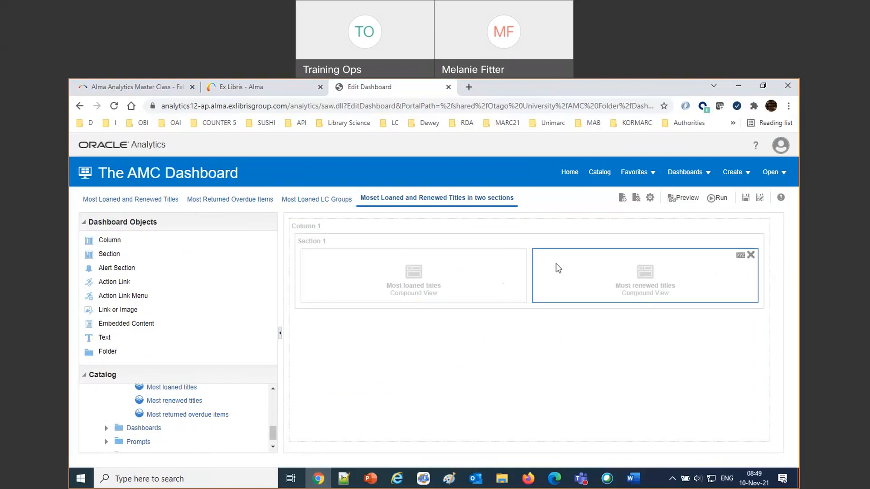
pyautogui.click(745, 200)
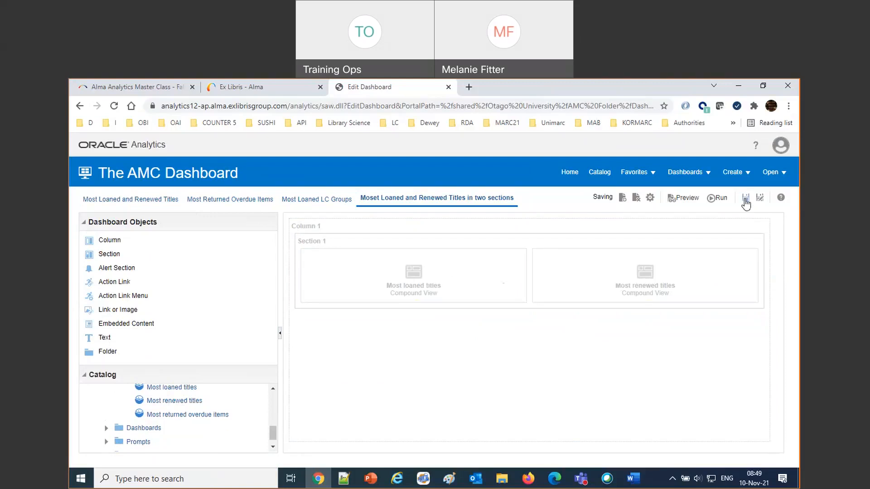
# Run the dashboard and compare the two-sections page with the Most Loaned and Renewed Titles page
pyautogui.click(712, 200)
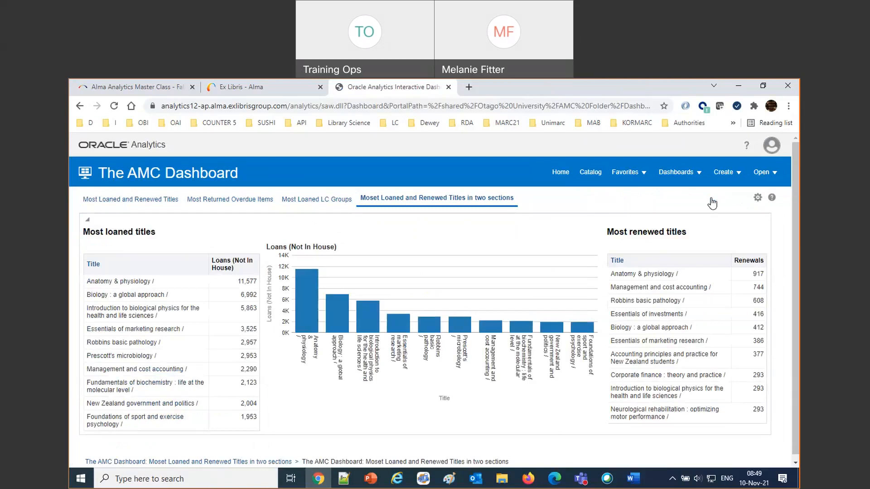
pyautogui.click(132, 201)
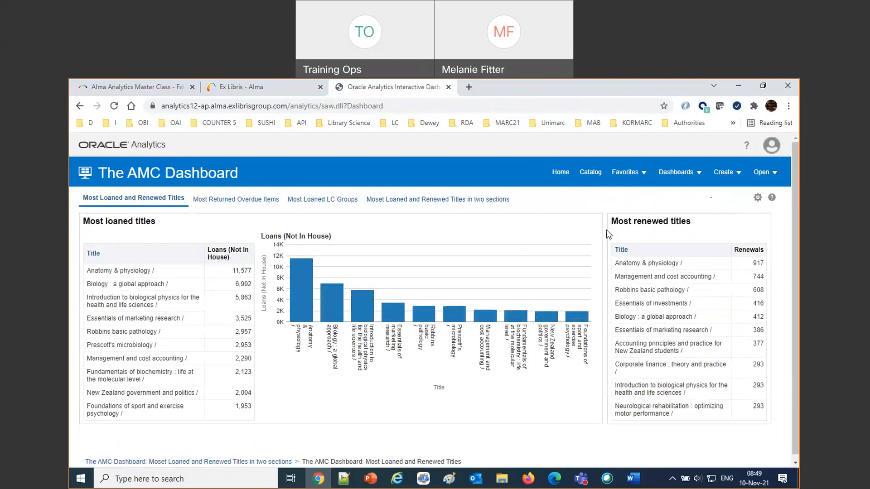
pyautogui.click(462, 203)
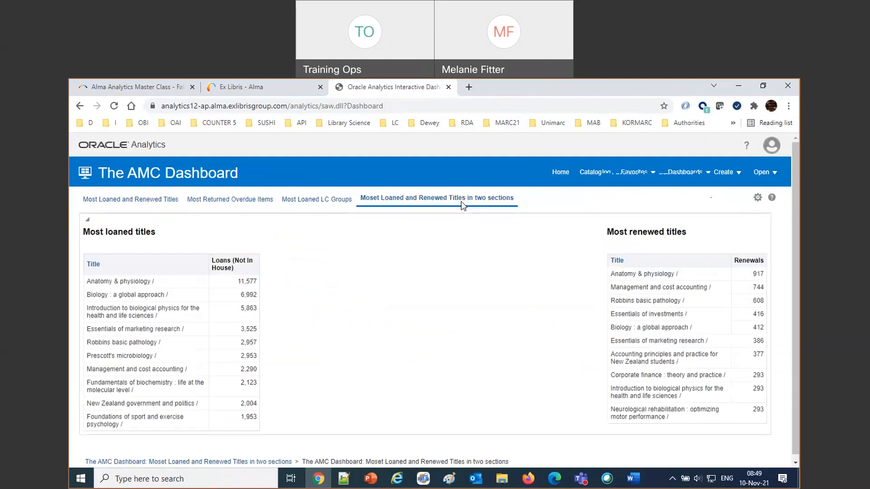
# Edit the dashboard again, remove Most renewed titles from Section 1 and add a second section below it
pyautogui.click(757, 198)
pyautogui.click(664, 215)
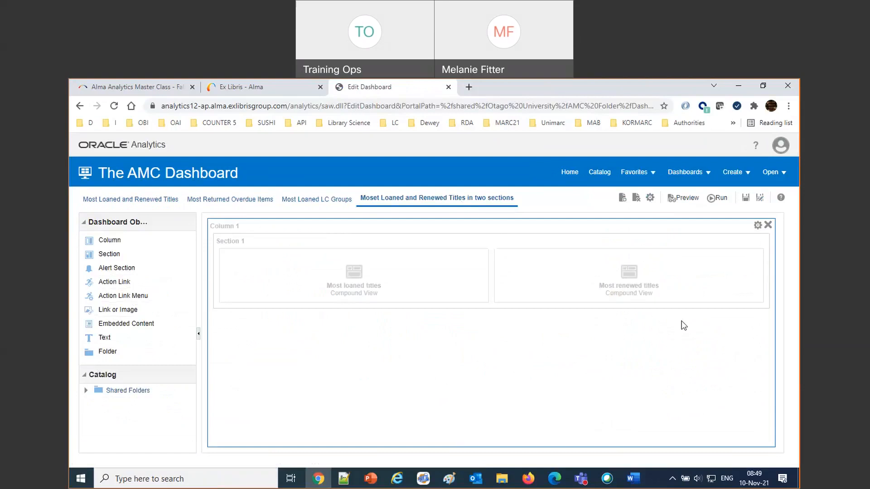
pyautogui.click(756, 254)
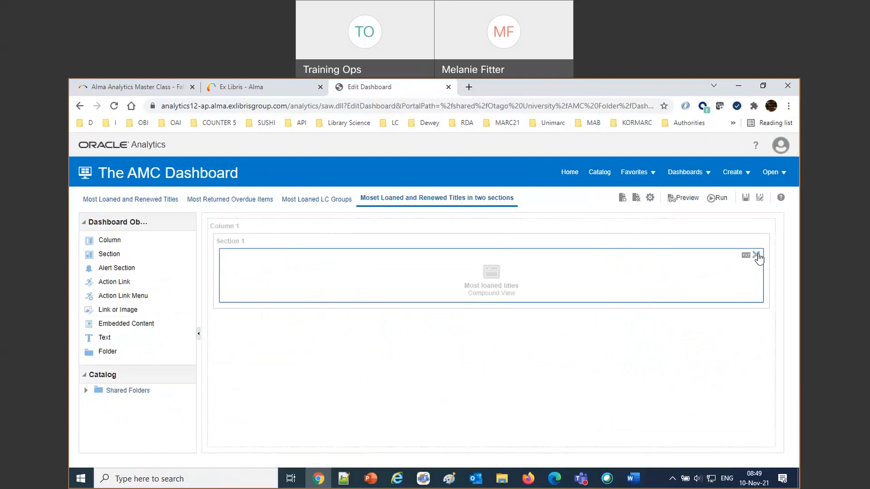
pyautogui.moveTo(122, 259); pyautogui.dragTo(750, 421)
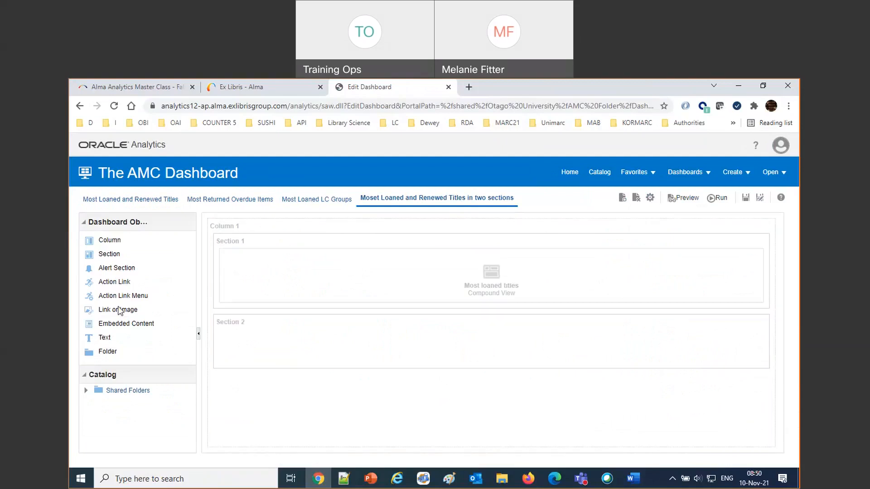
# Place the Most renewed titles report from Otago University's AMC Folder Reports into Section 2
pyautogui.click(85, 390)
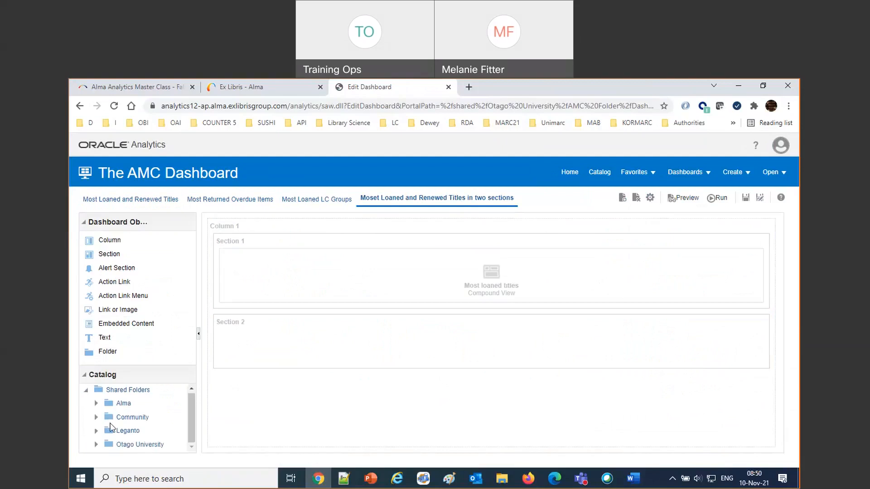
pyautogui.click(96, 445)
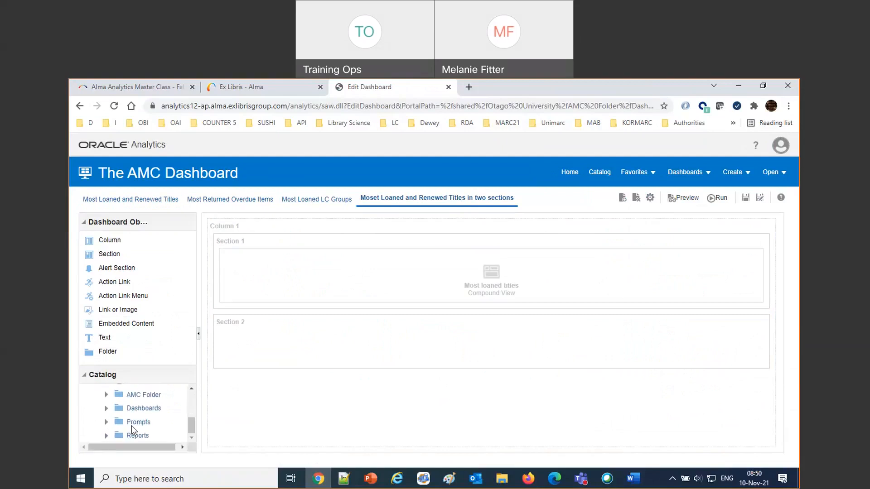
pyautogui.click(106, 395)
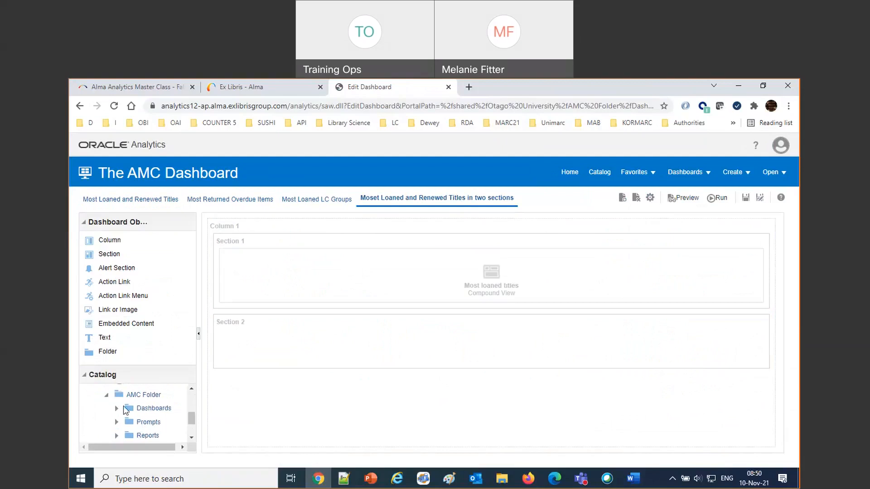
pyautogui.click(145, 433)
pyautogui.scroll(-1, 144, 419)
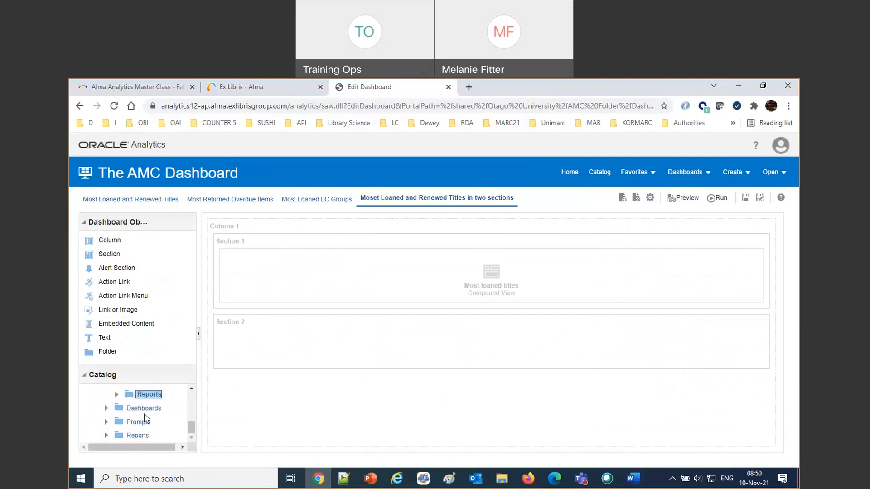
pyautogui.click(116, 394)
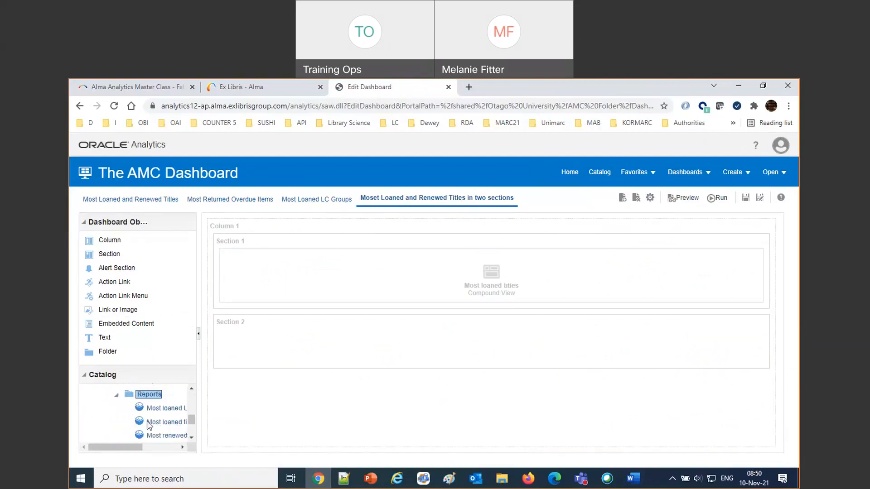
pyautogui.moveTo(199, 401); pyautogui.dragTo(263, 399)
pyautogui.moveTo(181, 436); pyautogui.dragTo(584, 320)
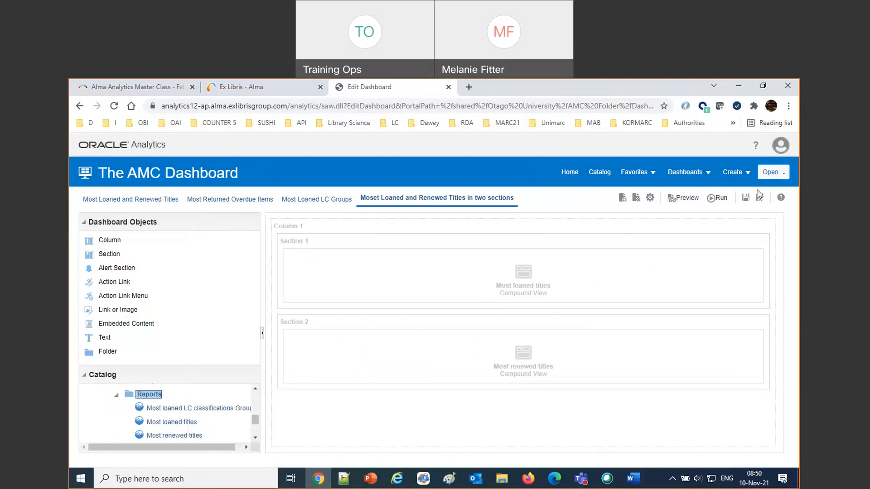
# Run the dashboard, review both sections of the new page and compare them with the Most Loaned and Renewed Titles page
pyautogui.click(711, 200)
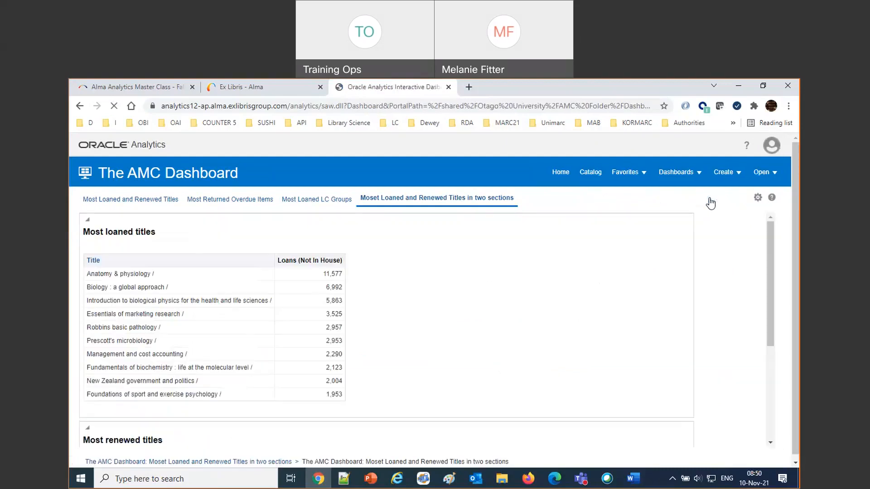
pyautogui.scroll(-2, 390, 394)
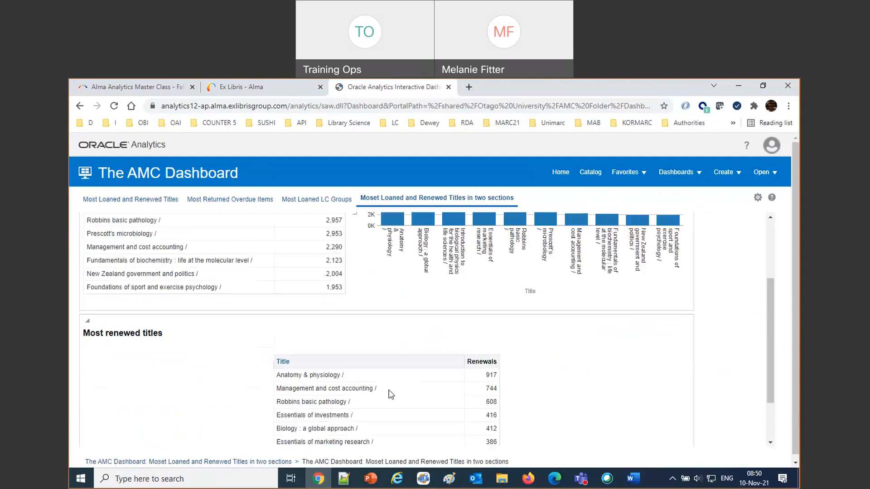
pyautogui.scroll(2, 388, 393)
pyautogui.scroll(-2, 383, 398)
pyautogui.scroll(-2, 383, 401)
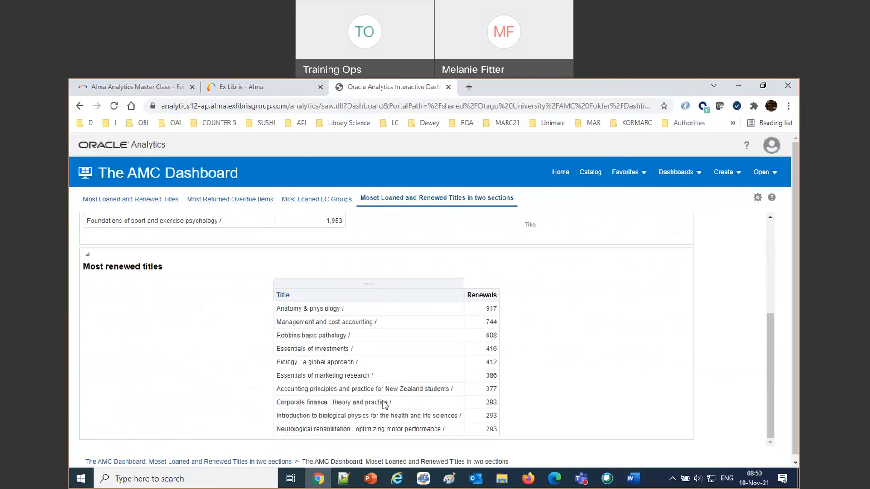
pyautogui.scroll(1, 385, 404)
pyautogui.scroll(-1, 385, 405)
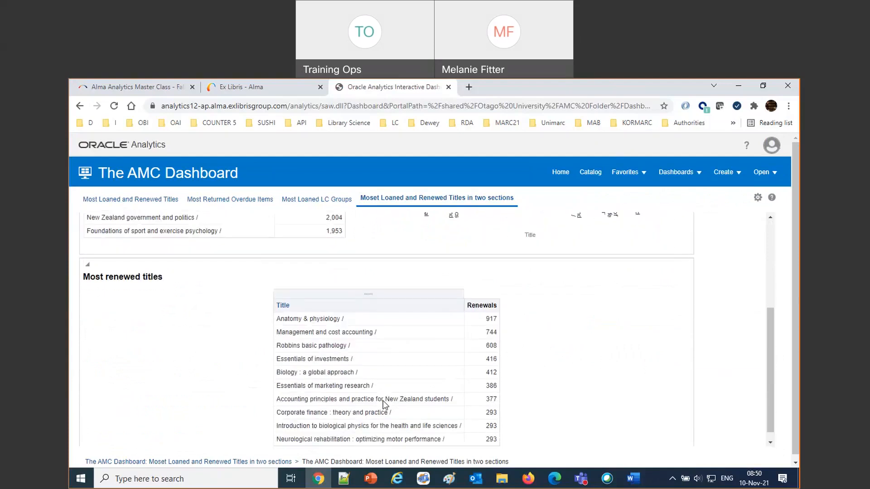
pyautogui.scroll(3, 385, 405)
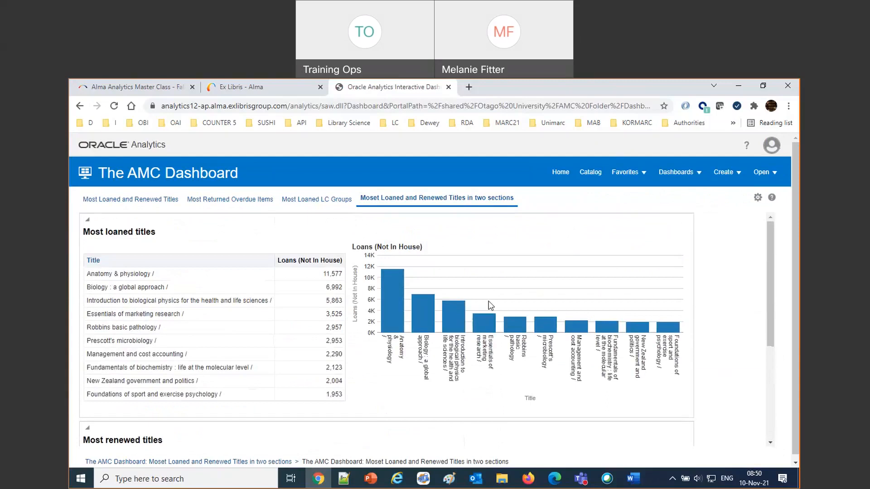
pyautogui.scroll(-3, 459, 369)
pyautogui.scroll(3, 459, 369)
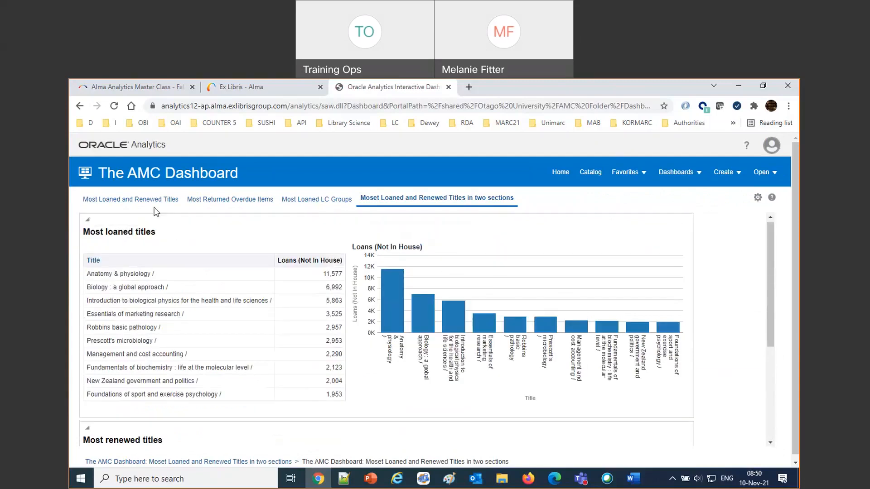
pyautogui.click(108, 205)
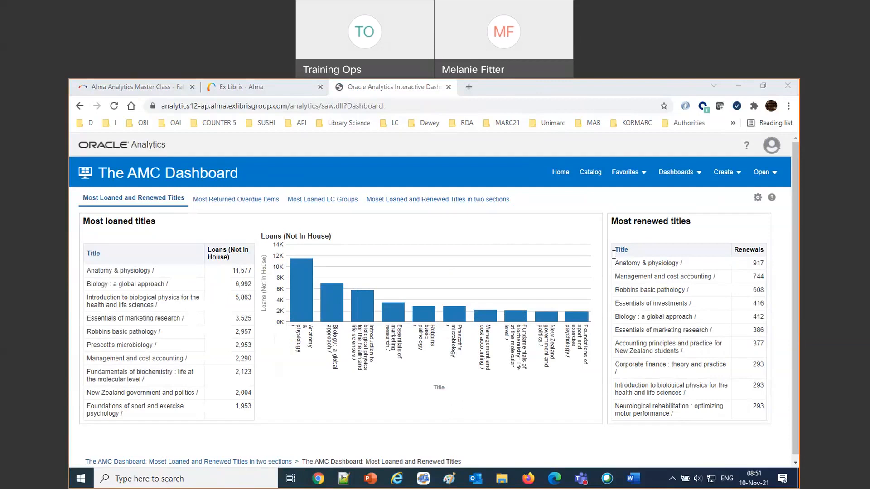
# Copy the attendee's question about dashboard hyperlinks and replace all the text in the Word document Document1 with it
pyautogui.rightClick(627, 270)
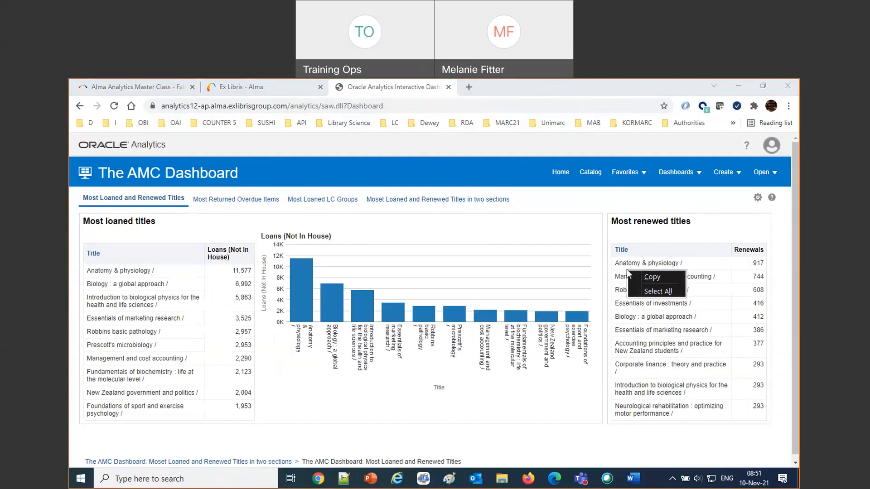
pyautogui.click(648, 277)
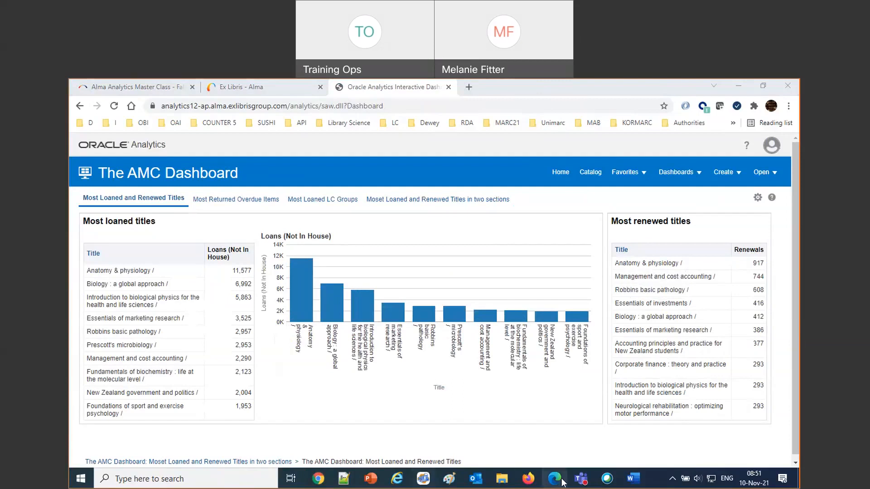
pyautogui.moveTo(639, 480)
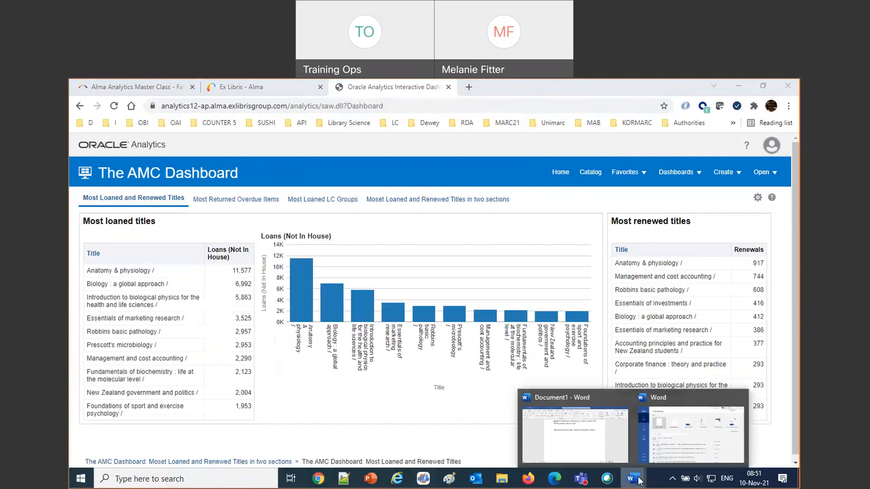
pyautogui.click(587, 437)
pyautogui.hotkey('ctrl', 'a')
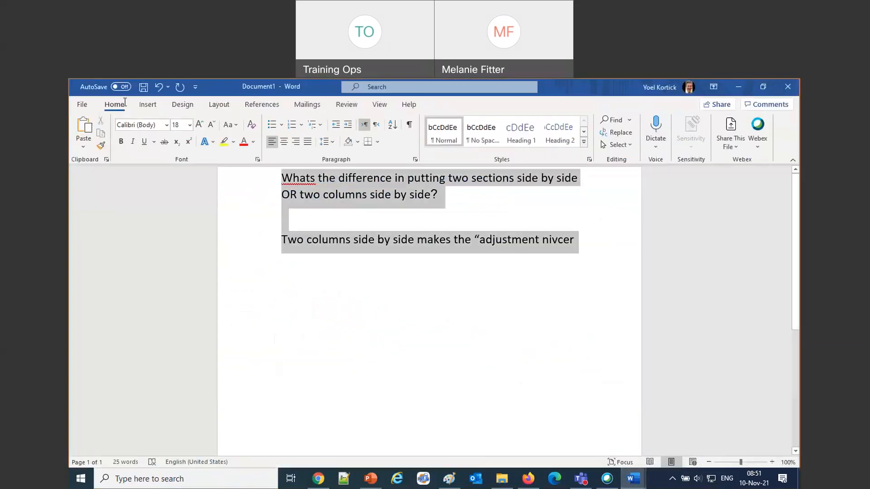
pyautogui.hotkey('ctrl', 'v')
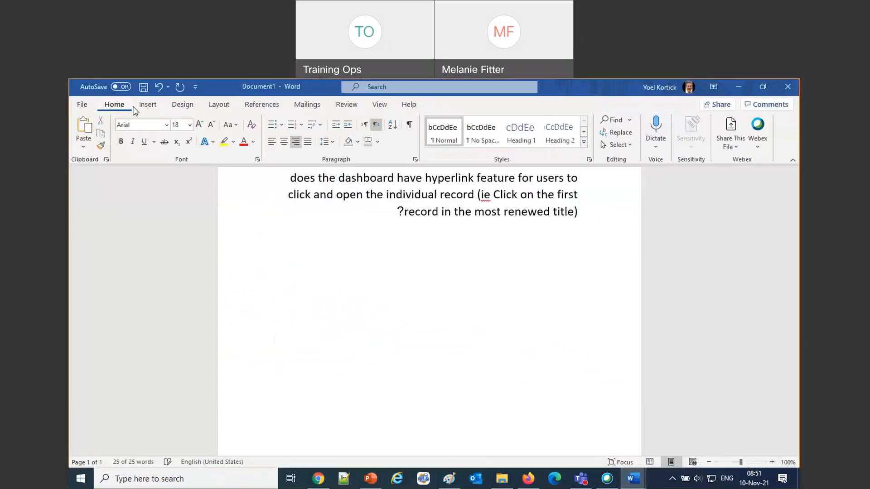
# Set the whole pasted question to left-to-right text direction
pyautogui.hotkey('ctrl', 'a')
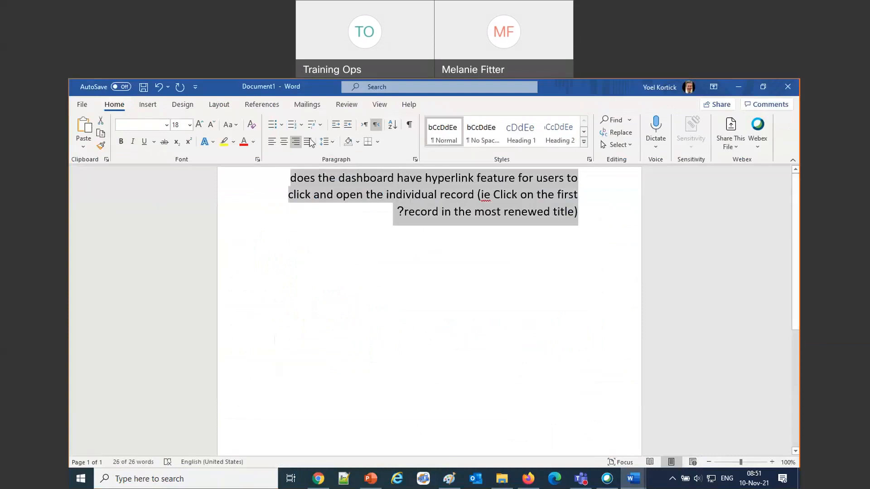
pyautogui.click(365, 124)
pyautogui.click(342, 281)
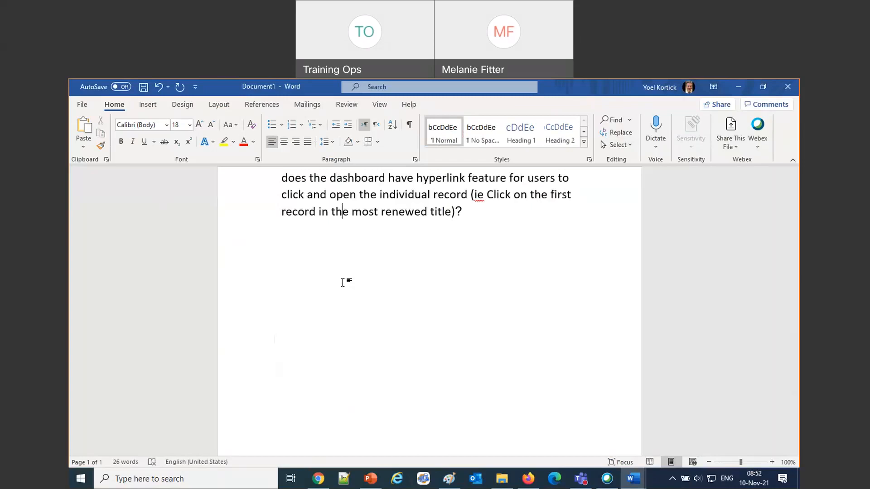
pyautogui.click(528, 481)
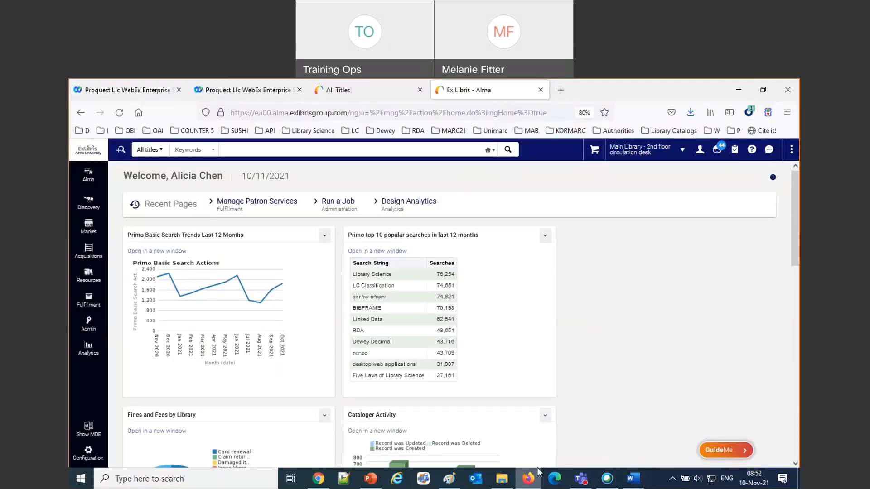
pyautogui.click(328, 91)
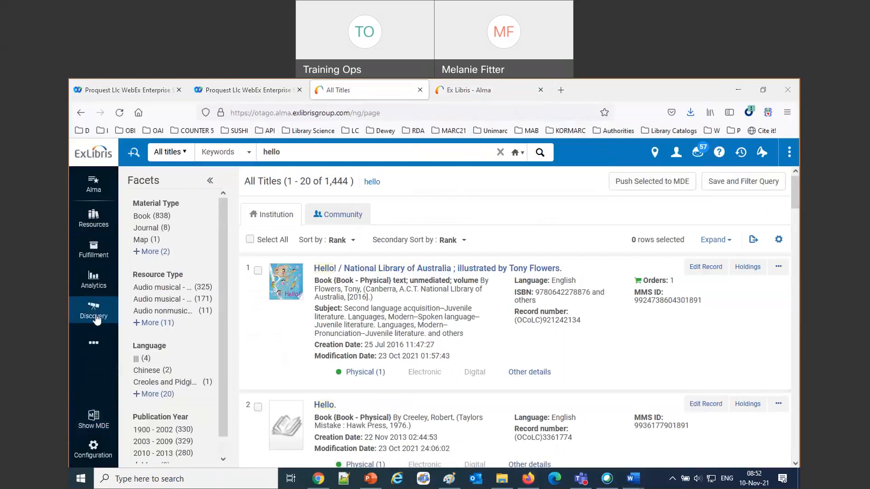
pyautogui.click(318, 479)
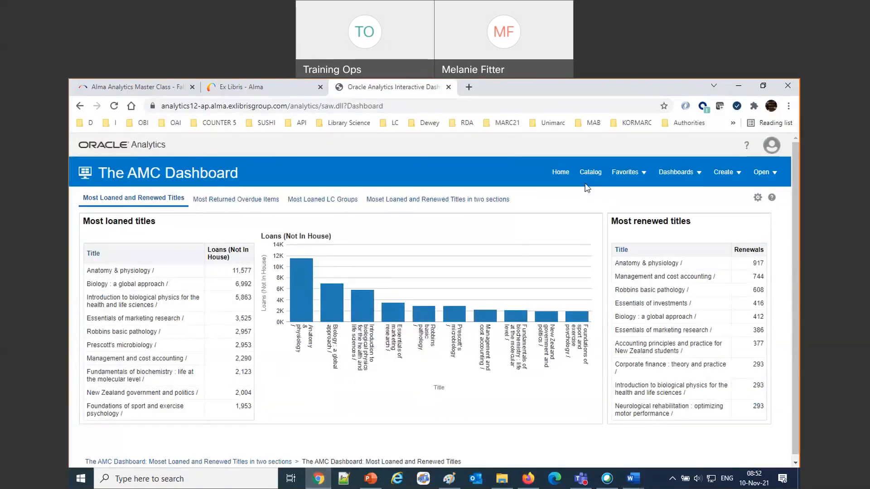
# Browse the catalog's shared Alma folder and view the Dashboards folder under Usage via COUNTER reports
pyautogui.click(589, 173)
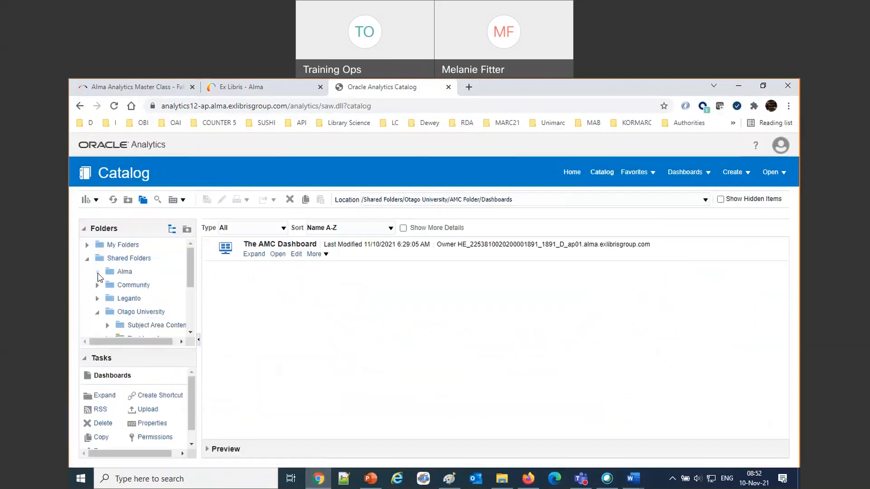
pyautogui.click(98, 272)
pyautogui.scroll(-3, 134, 292)
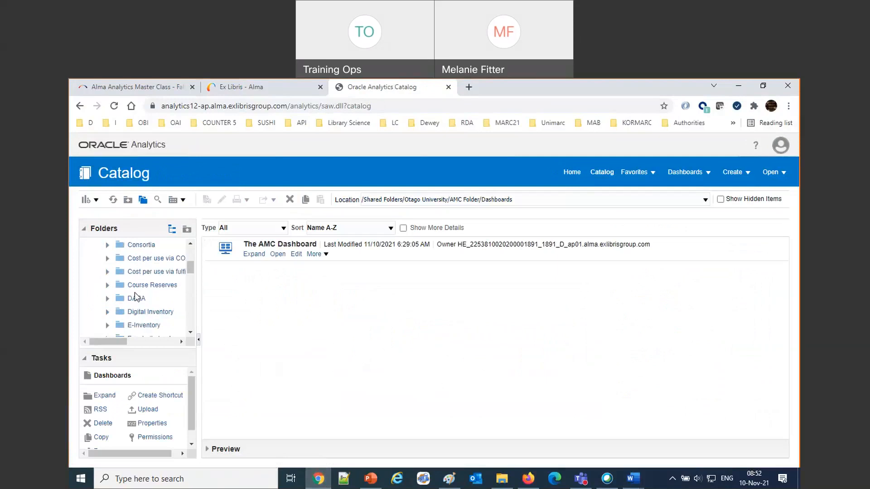
pyautogui.scroll(-2, 135, 296)
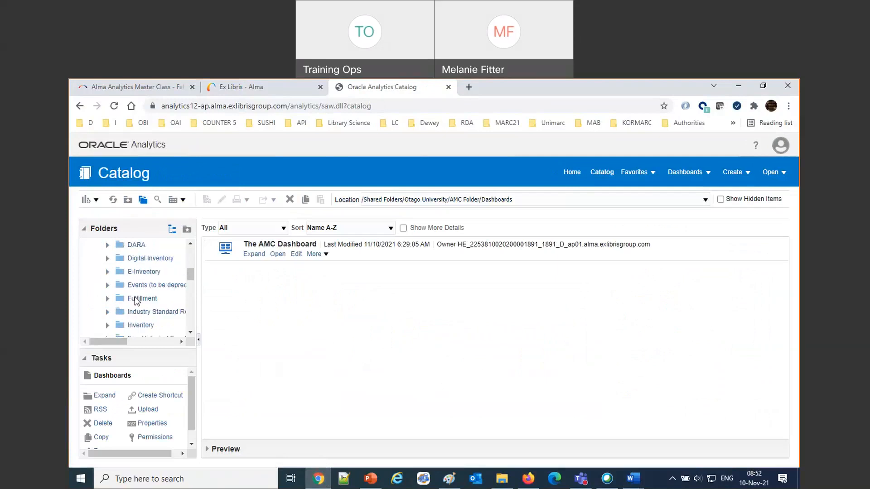
pyautogui.moveTo(202, 303); pyautogui.dragTo(286, 304)
pyautogui.scroll(-2, 198, 311)
pyautogui.scroll(-4, 199, 310)
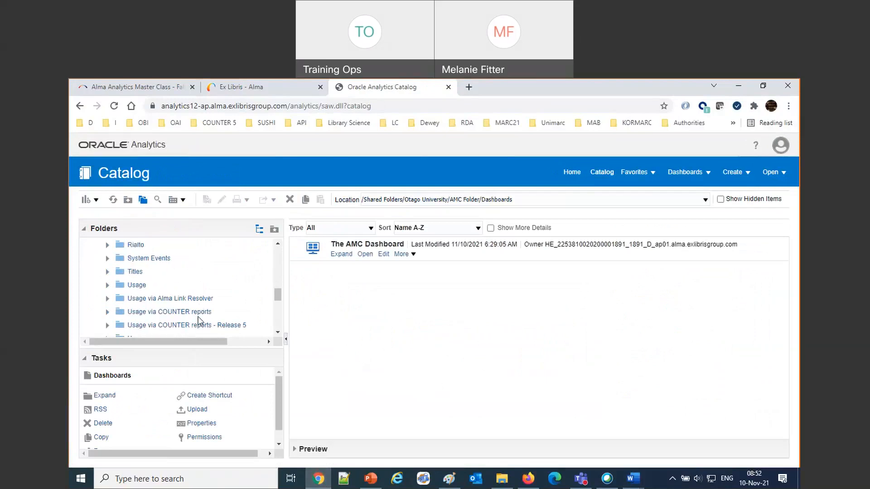
pyautogui.click(107, 311)
pyautogui.click(154, 272)
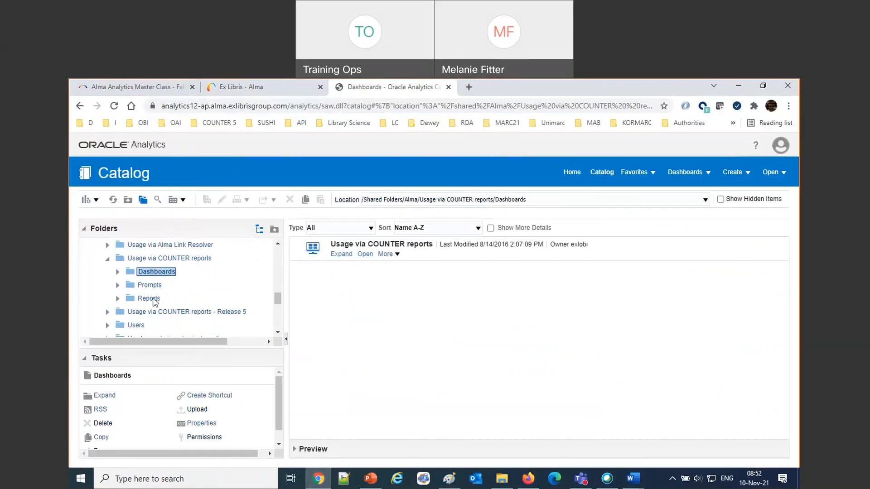
# Open the Monthly Usage Data dashboard from the Dashboards folder of Usage via COUNTER reports - Release 5
pyautogui.click(108, 312)
pyautogui.scroll(-1, 208, 315)
pyautogui.click(159, 272)
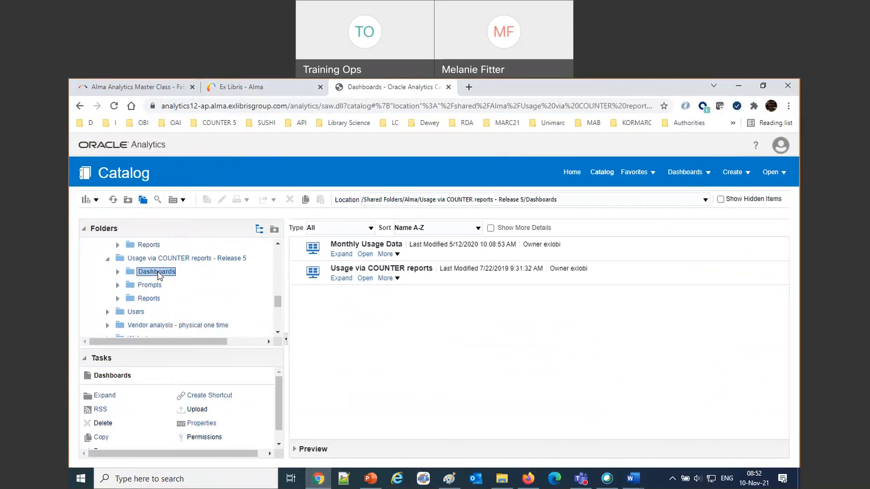
pyautogui.click(364, 257)
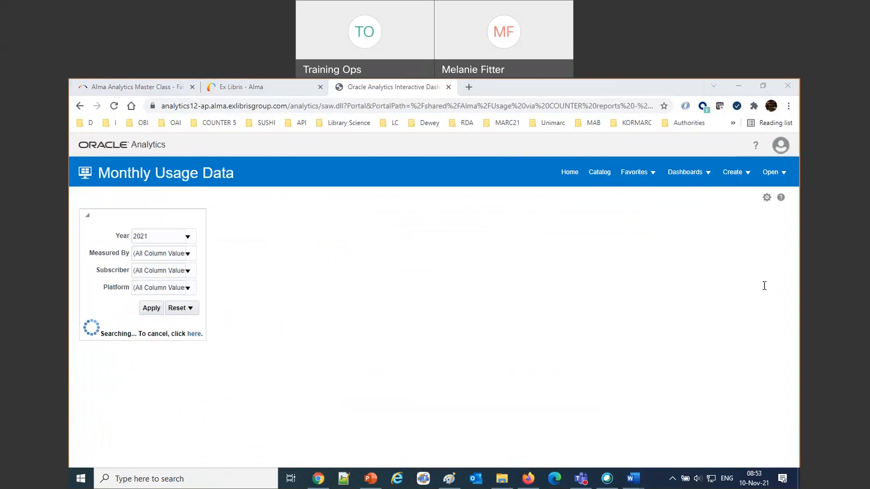
# Copy the attendee's question about linking directly to the dashboard for colleagues and paste it below the hyperlink question in the Word document Document1
pyautogui.rightClick(744, 287)
pyautogui.click(755, 292)
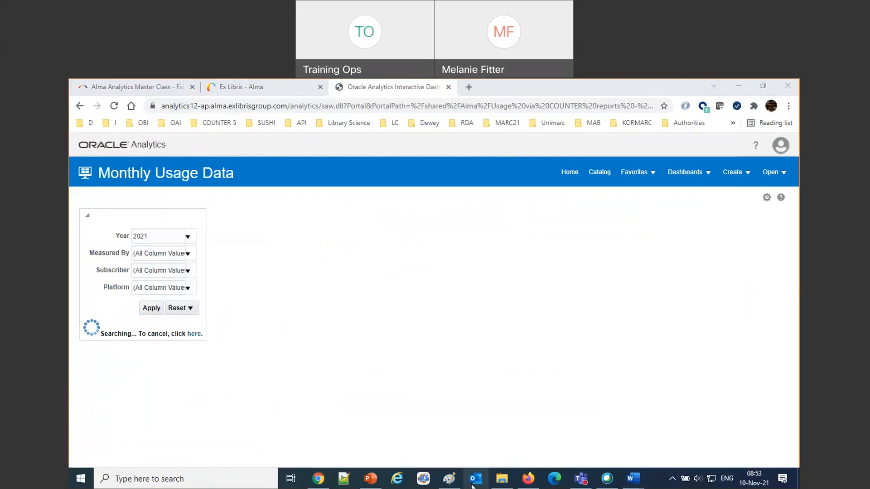
pyautogui.click(577, 430)
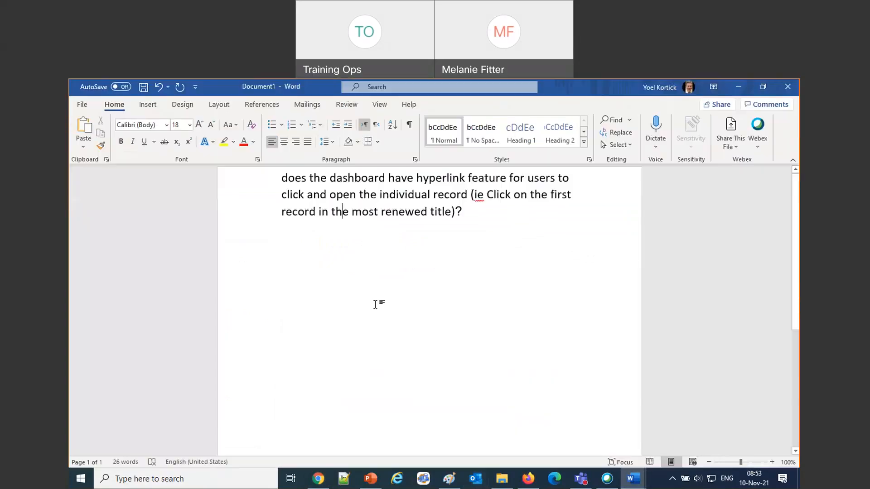
pyautogui.press('Return')
pyautogui.press('Return')
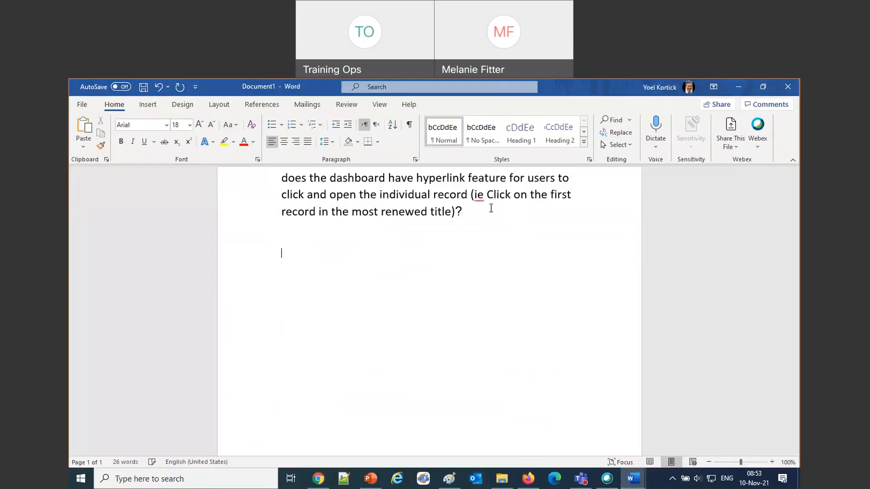
pyautogui.write('Is it possible to link directly to the dahsboard or reports in the dashboard, e.g to share with colleagues who do not work a lot in Alma?')
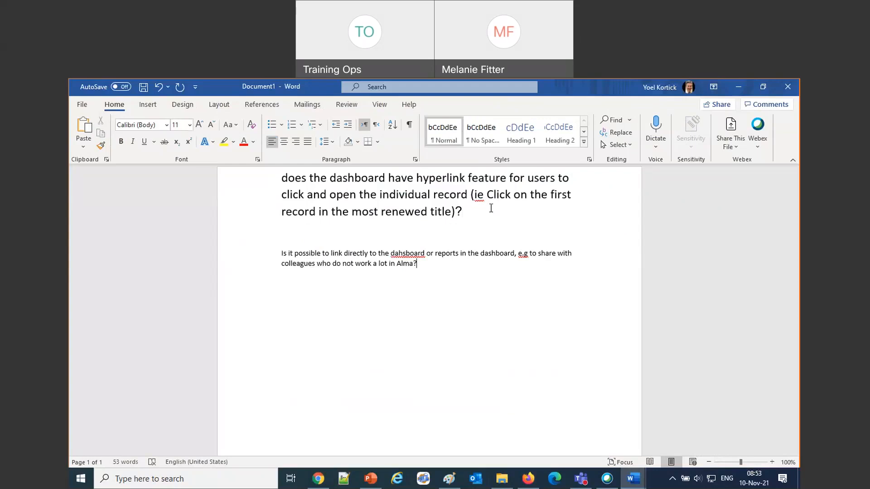
# Begin the answer with "Yes and we will do that on" and look up the Analytics Objects session on the Alma Analytics Master Class page
pyautogui.write('Yes and we will do that on')
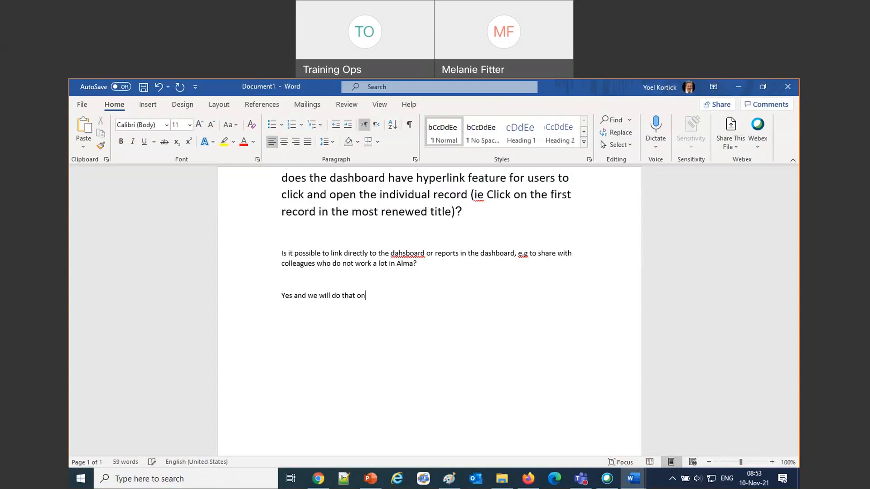
pyautogui.click(319, 478)
pyautogui.click(132, 87)
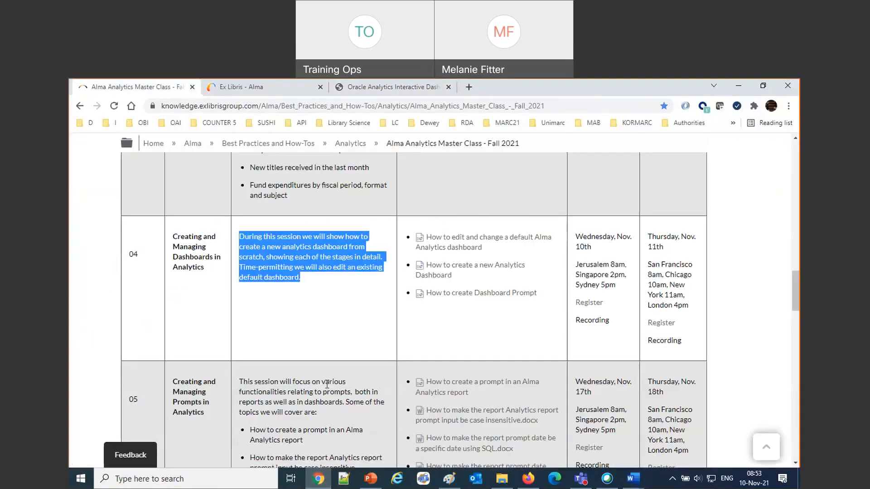
pyautogui.scroll(-3, 344, 402)
pyautogui.scroll(-15, 344, 402)
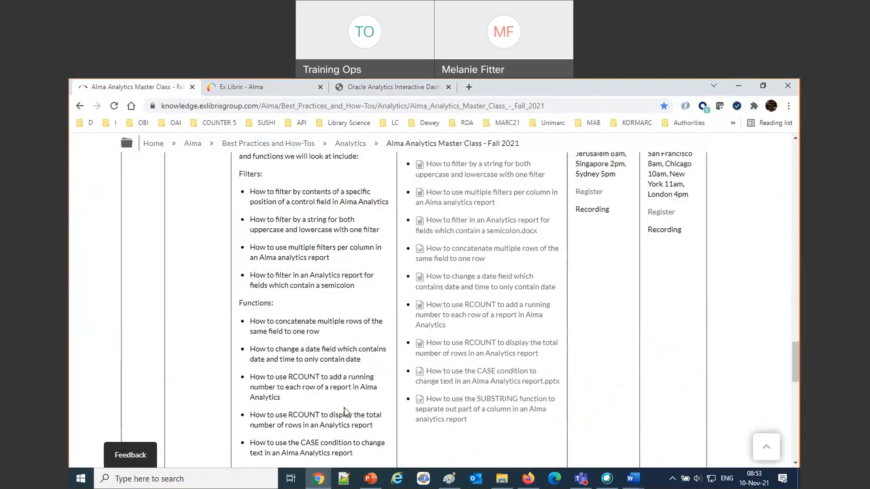
pyautogui.scroll(-6, 344, 411)
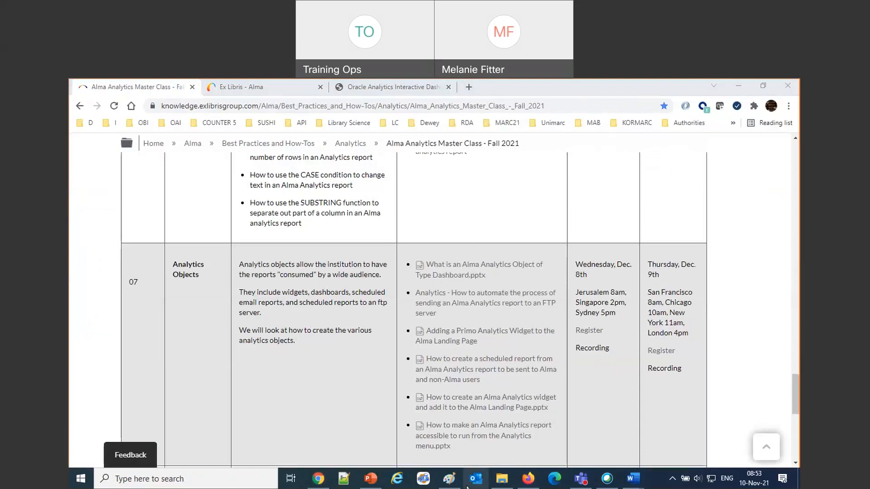
# Complete the answer in Document1 with "session 7 Dec. 9" and start a new line
pyautogui.moveTo(637, 486)
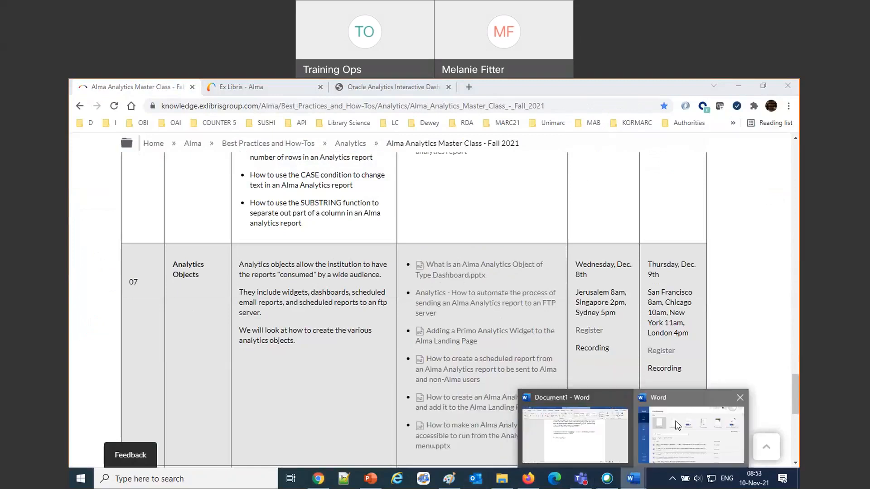
pyautogui.click(677, 426)
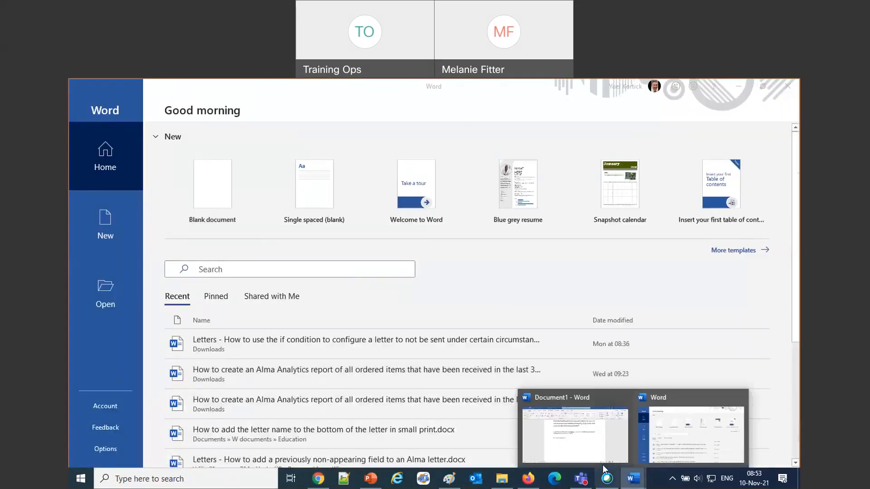
pyautogui.click(575, 435)
pyautogui.write('session 6')
pyautogui.press('BackSpace')
pyautogui.write('7 Dec. 9')
pyautogui.press('Return')
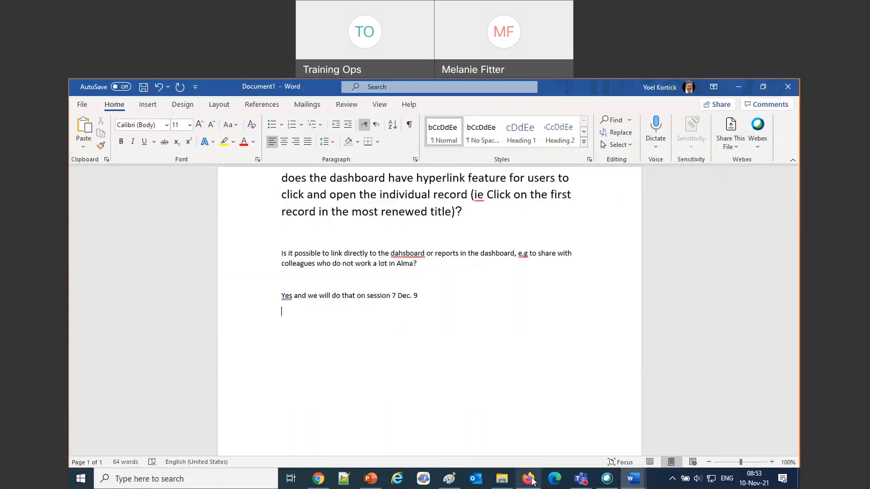
# Return to the Monthly Usage Data dashboard in Chrome and examine its monthly file counts
pyautogui.click(531, 481)
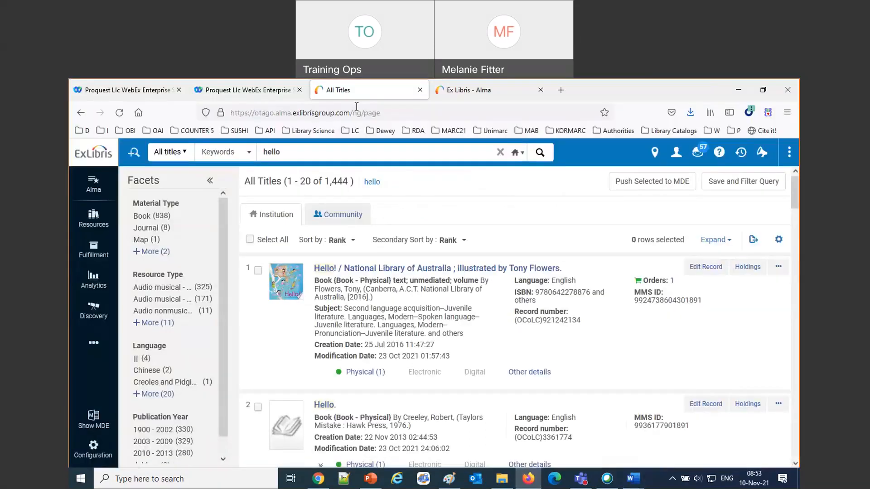
pyautogui.click(320, 481)
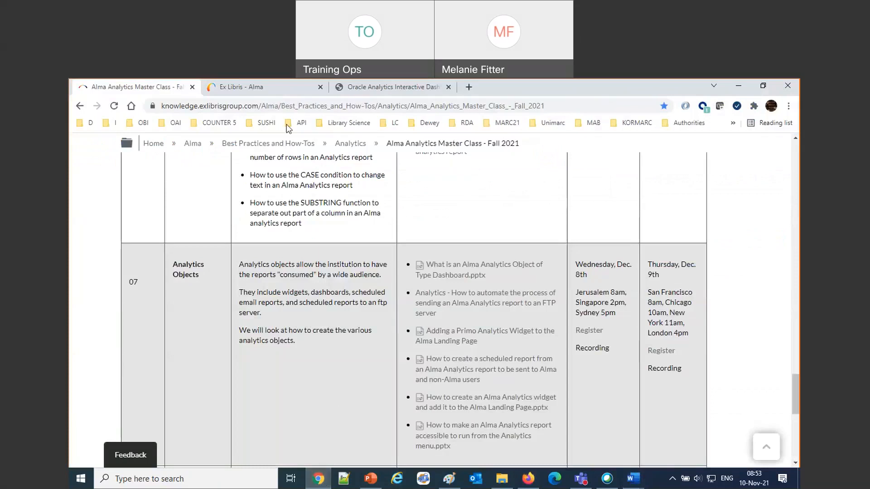
pyautogui.click(345, 91)
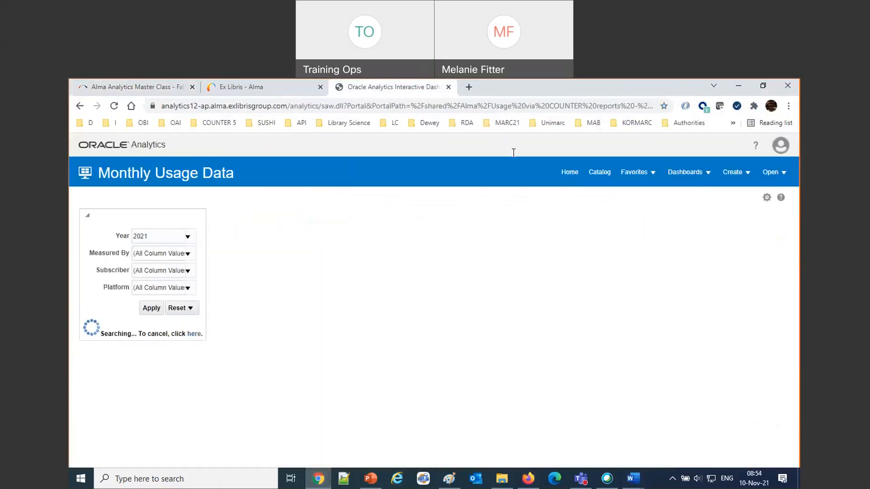
pyautogui.scroll(-2, 395, 331)
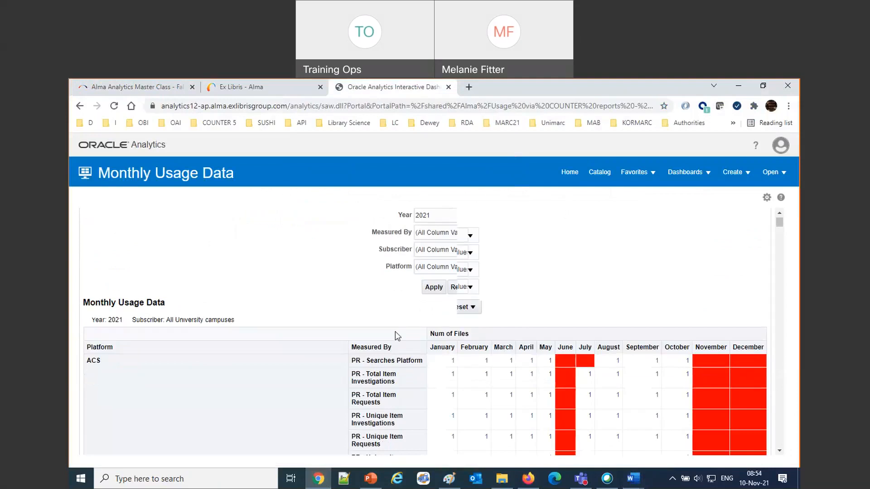
pyautogui.scroll(-1, 475, 393)
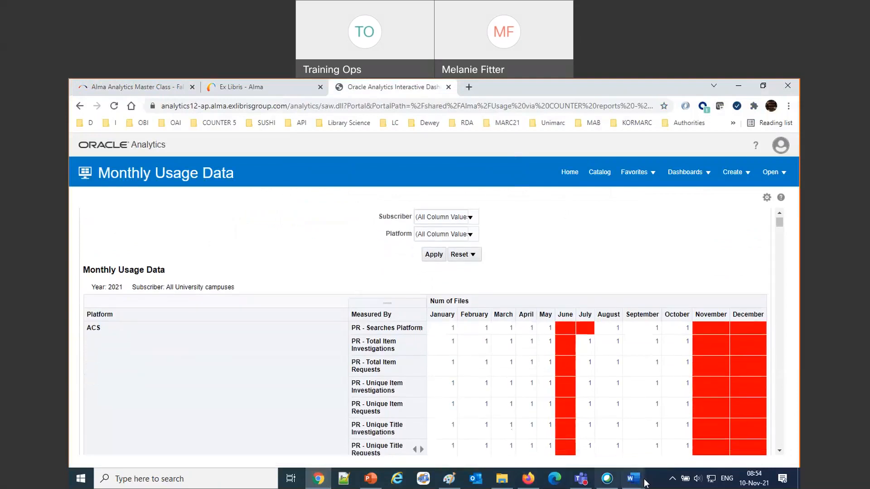
# Switch to Document1 in Word and highlight the first question about the dashboard's hyperlink feature
pyautogui.moveTo(640, 482)
pyautogui.click(613, 461)
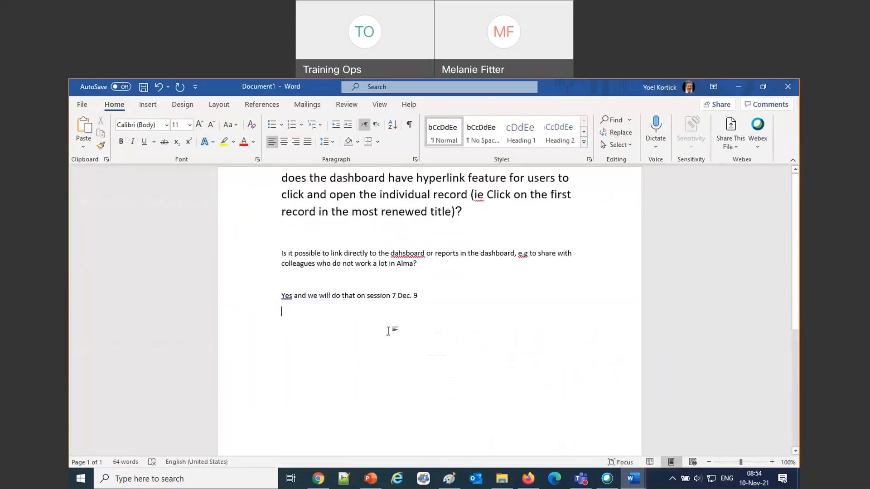
pyautogui.moveTo(281, 178); pyautogui.dragTo(469, 213)
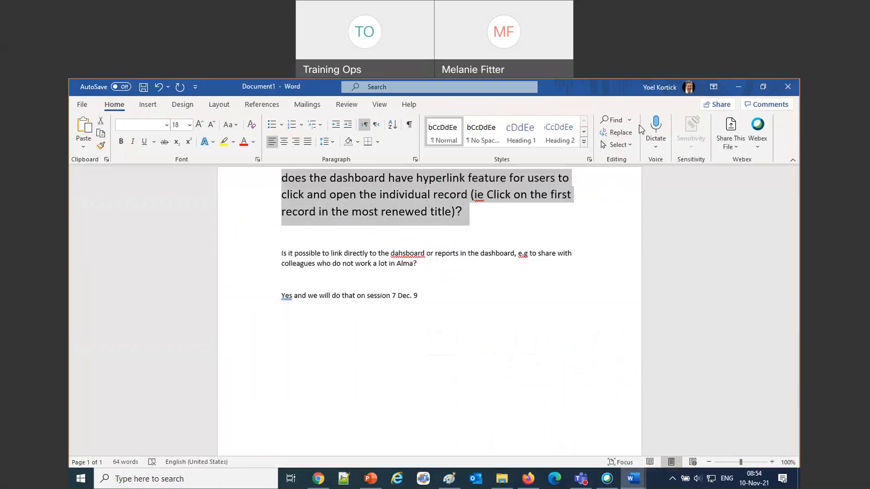
pyautogui.click(743, 256)
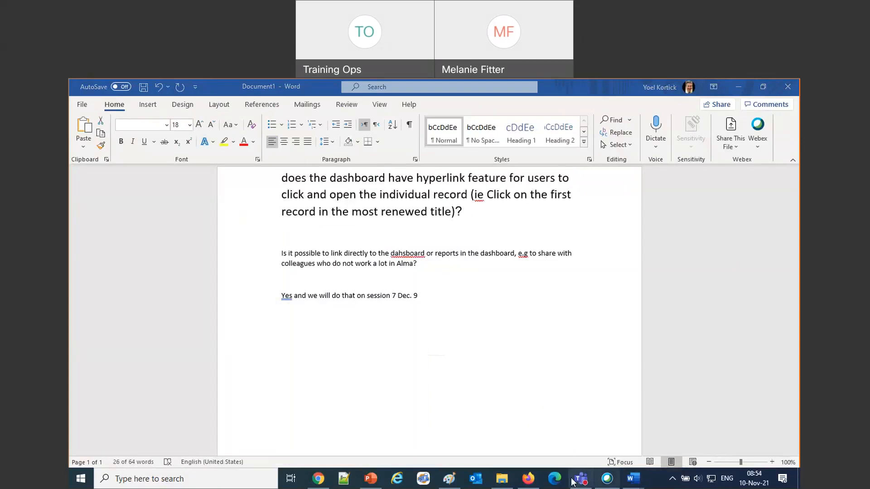
pyautogui.click(475, 479)
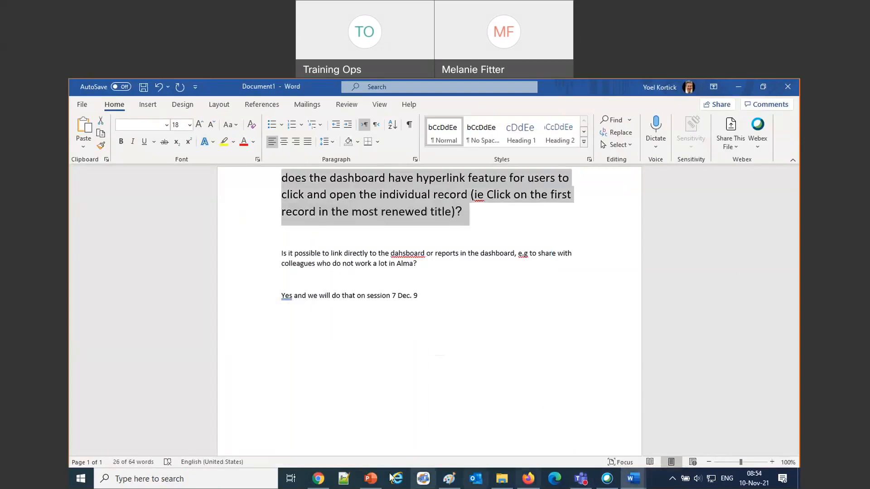
# Try to view the file details of ACS's January PR - Searches Platform count in Chrome's Monthly Usage Data dashboard
pyautogui.click(319, 479)
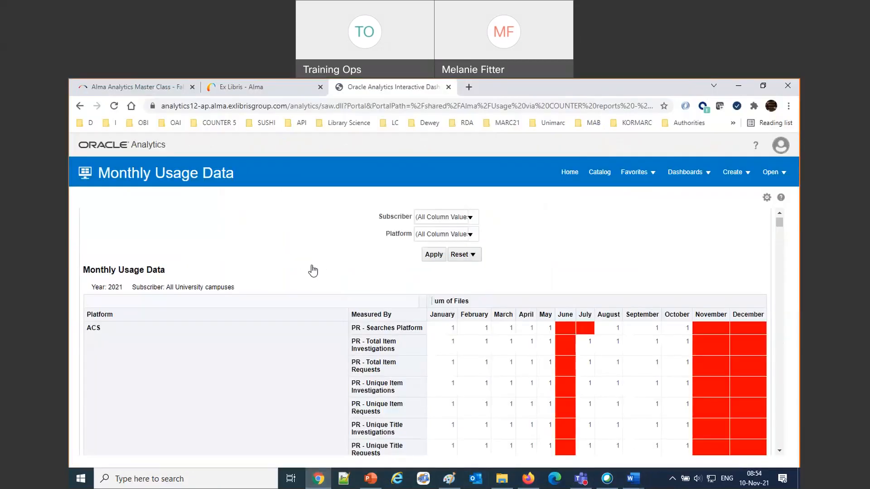
pyautogui.scroll(-5, 458, 400)
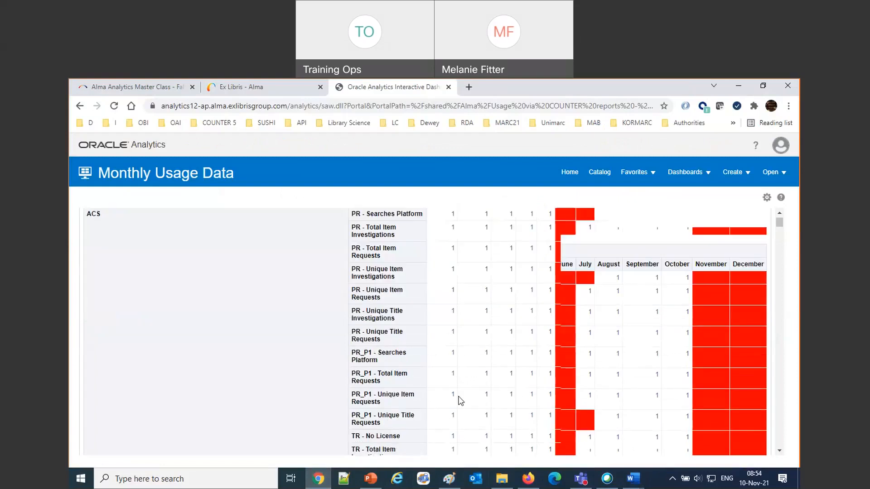
pyautogui.scroll(3, 476, 273)
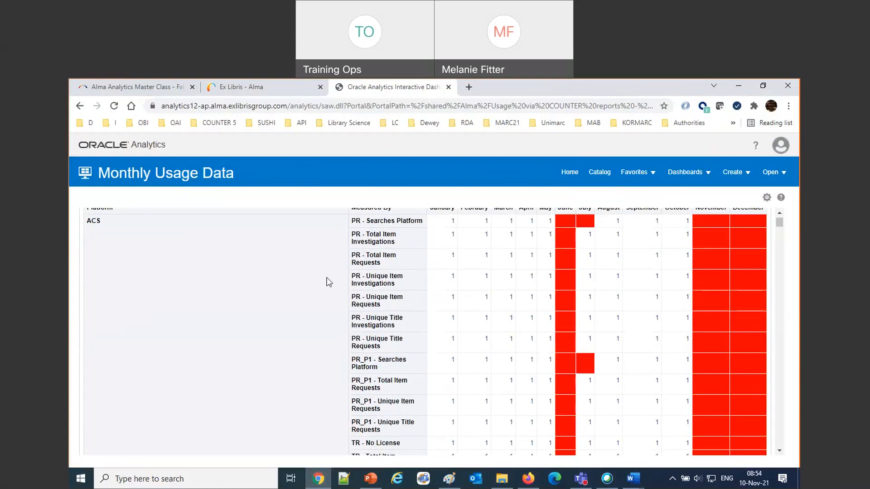
pyautogui.scroll(3, 273, 306)
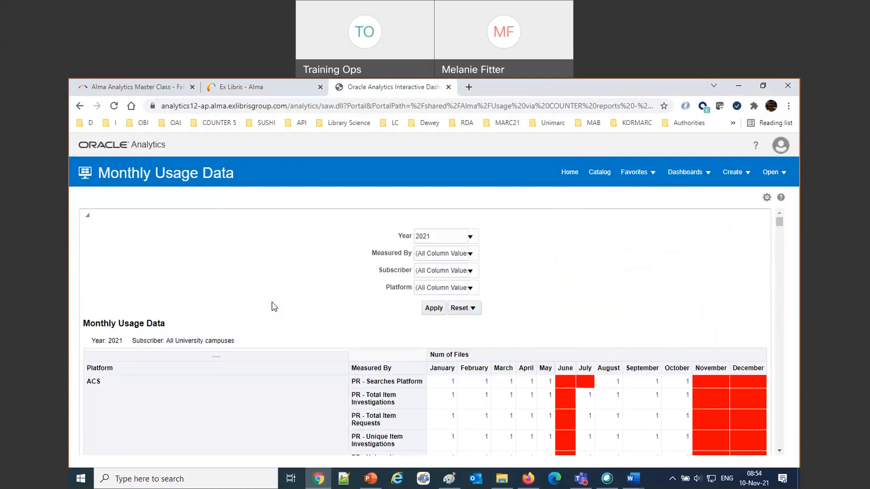
pyautogui.click(453, 383)
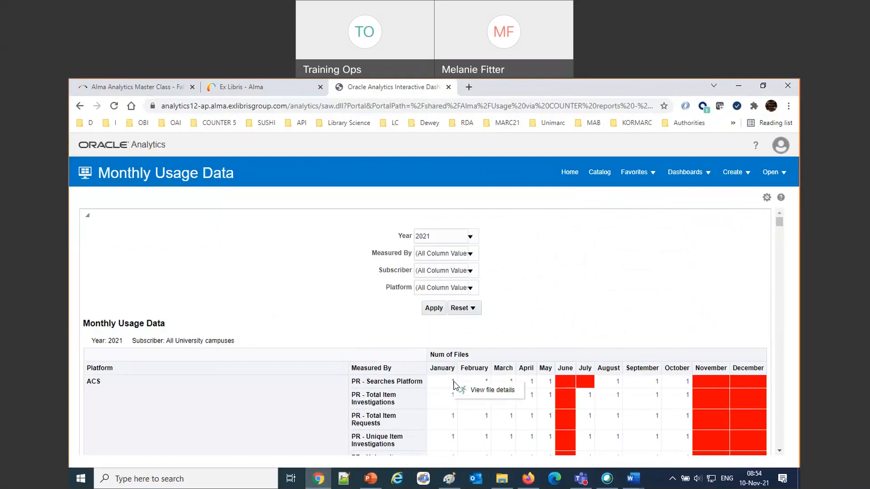
pyautogui.click(481, 390)
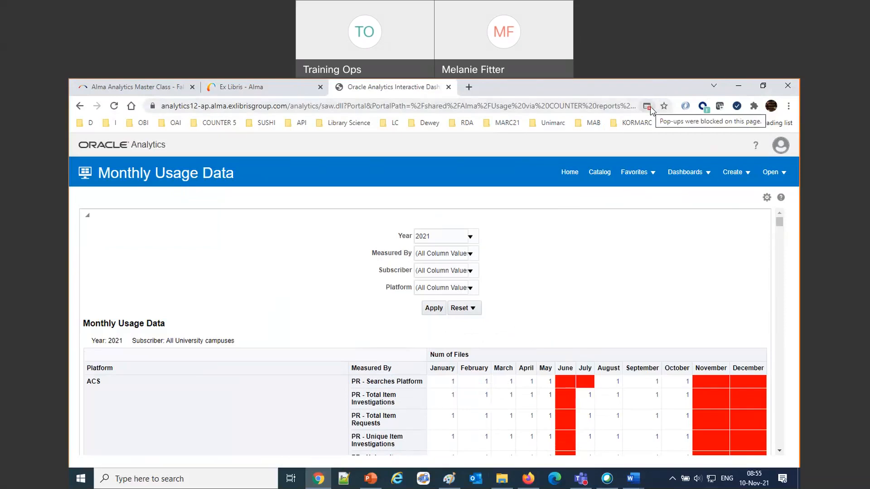
# Always allow pop-ups from the analytics site, then view the January file details for ACS PR - Searches Platform and return to the dashboard
pyautogui.click(788, 106)
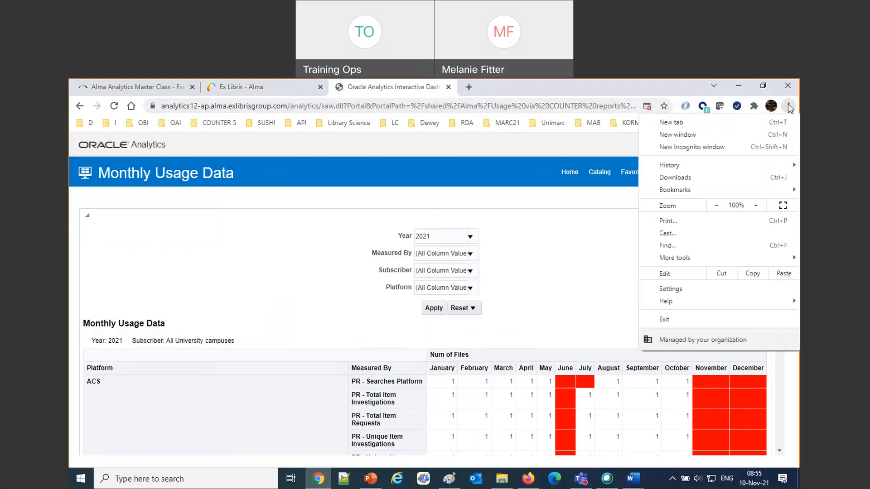
pyautogui.click(647, 106)
pyautogui.click(647, 106)
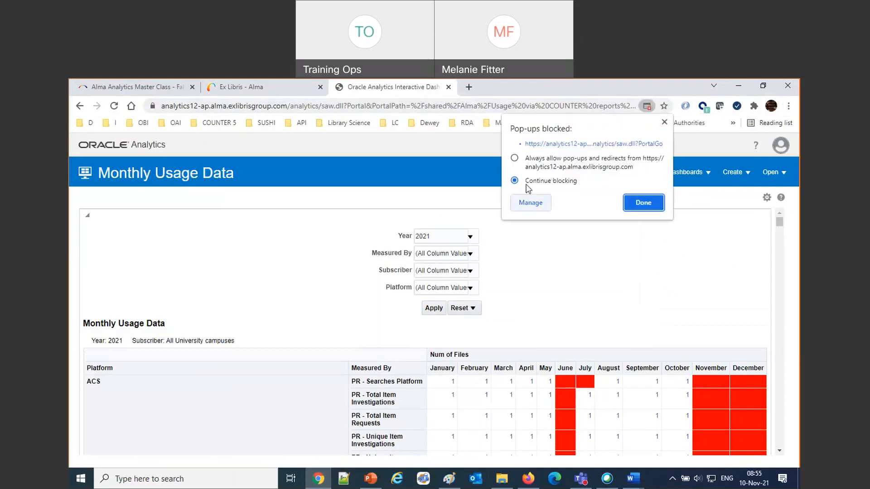
pyautogui.click(514, 158)
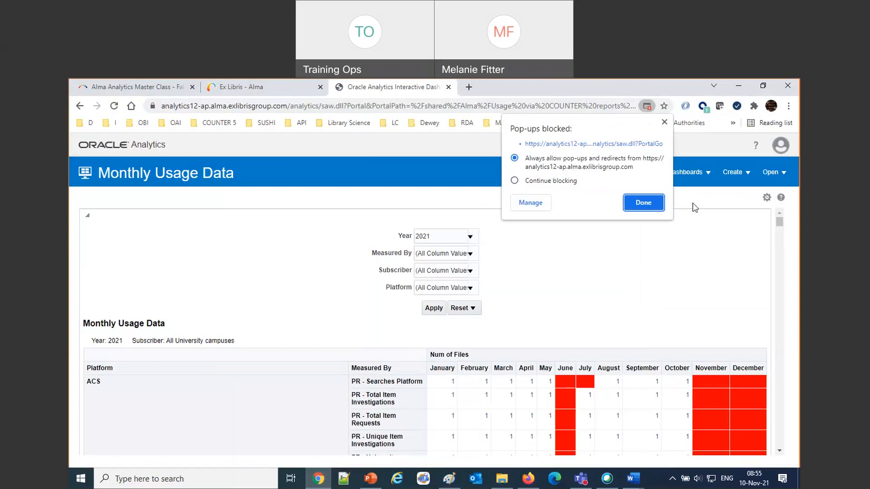
pyautogui.click(652, 204)
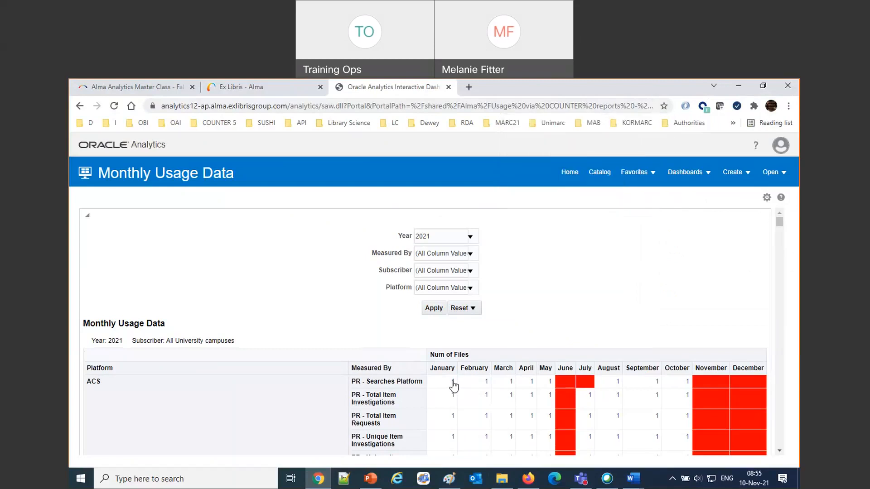
pyautogui.click(486, 390)
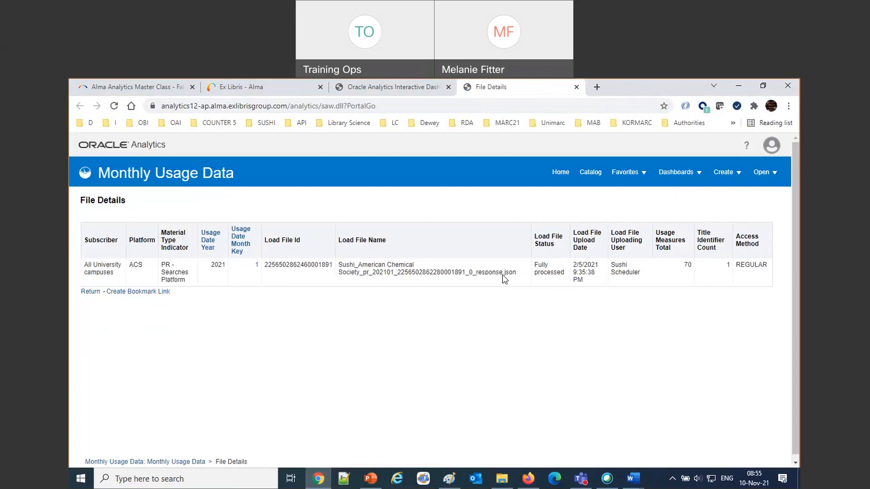
pyautogui.click(380, 88)
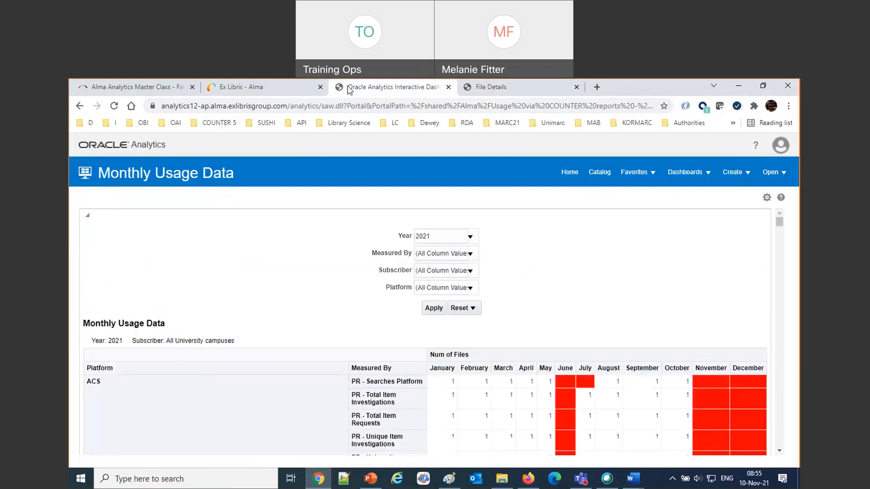
# Open the properties of the Monthly Usage Data dashboard from the catalog's Dashboards folder
pyautogui.click(599, 178)
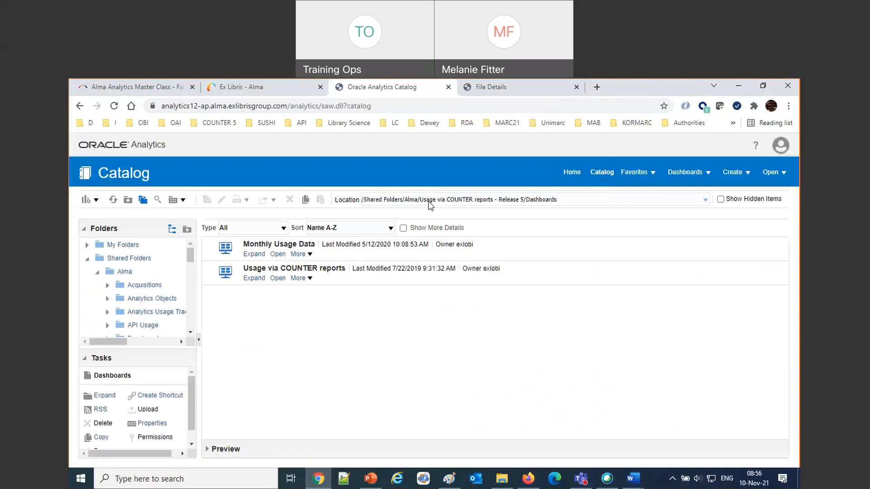
pyautogui.click(299, 254)
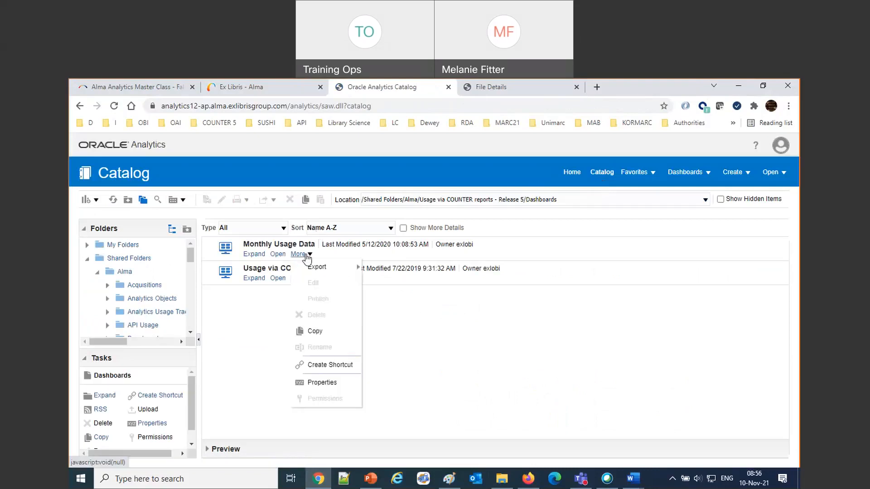
pyautogui.click(320, 383)
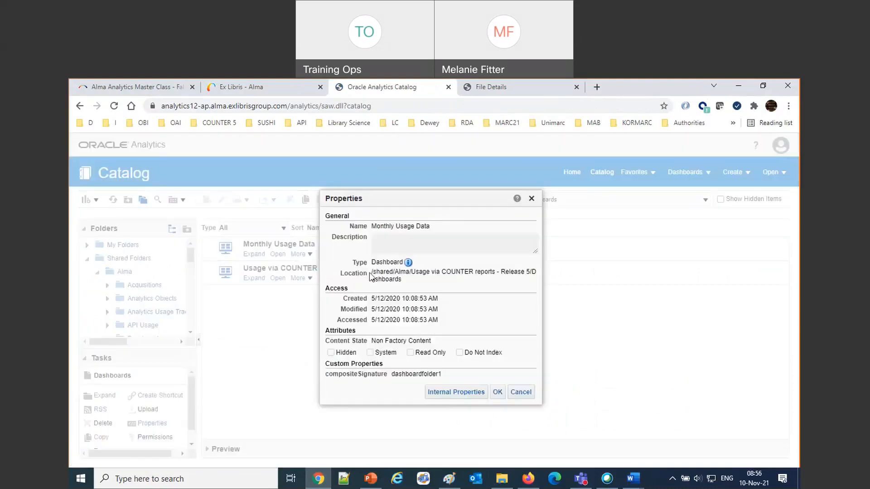
# Highlight the location path in the Monthly Usage Data dashboard's properties, and close the properties
pyautogui.moveTo(370, 274); pyautogui.dragTo(428, 285)
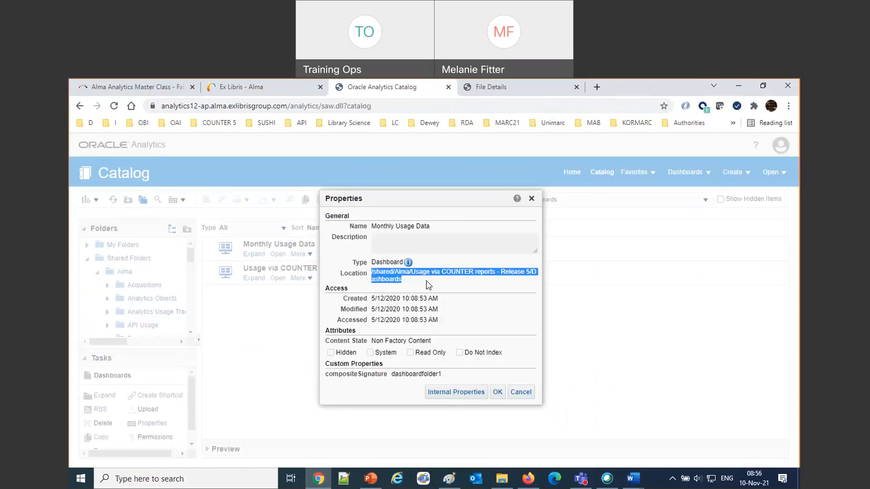
pyautogui.click(519, 393)
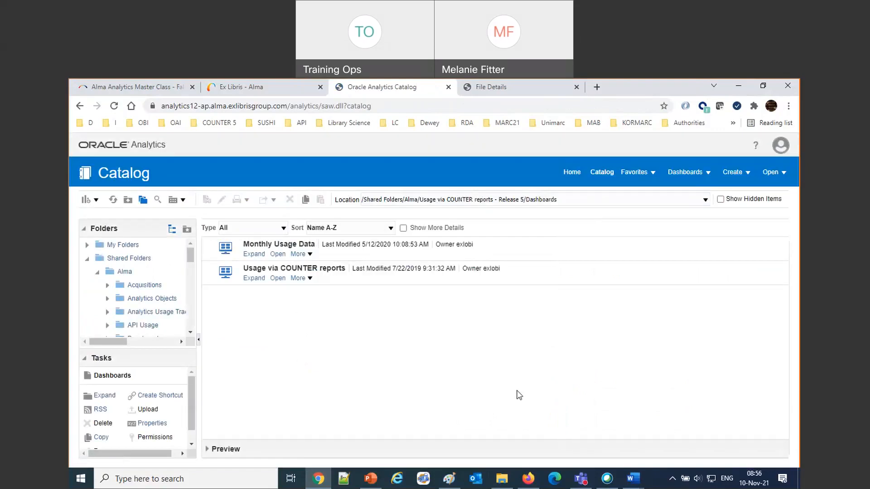
pyautogui.hotkey('alt', 'Tab')
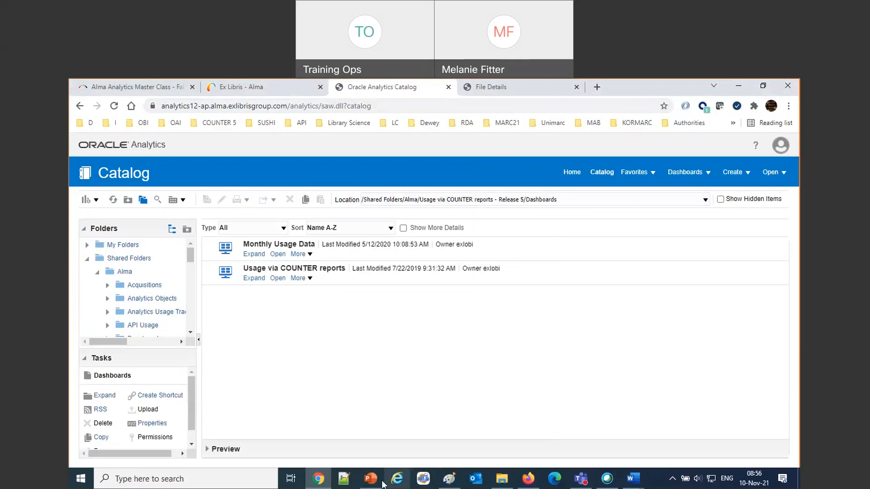
pyautogui.moveTo(377, 486)
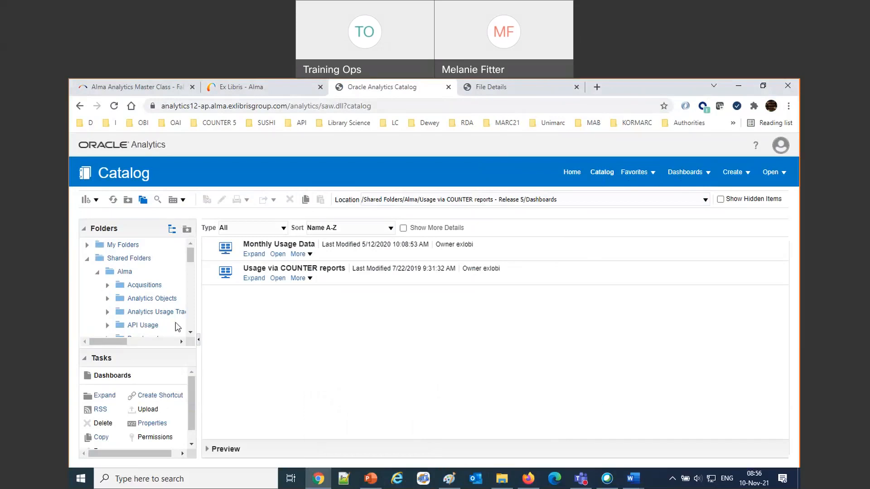
# Open The AMC Dashboard from the Dashboards subfolder of AMC Folder under Otago University in the catalog
pyautogui.scroll(-2, 166, 313)
pyautogui.scroll(3, 166, 312)
pyautogui.click(97, 271)
pyautogui.click(97, 312)
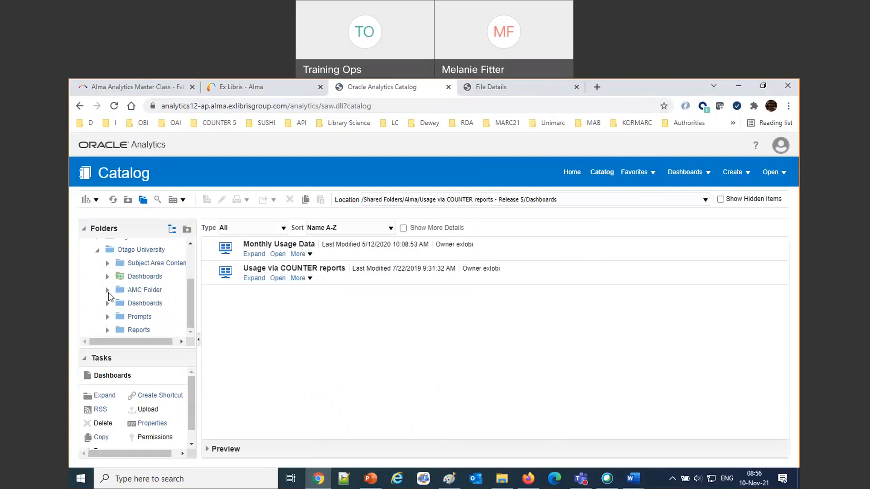
pyautogui.click(145, 290)
pyautogui.click(152, 265)
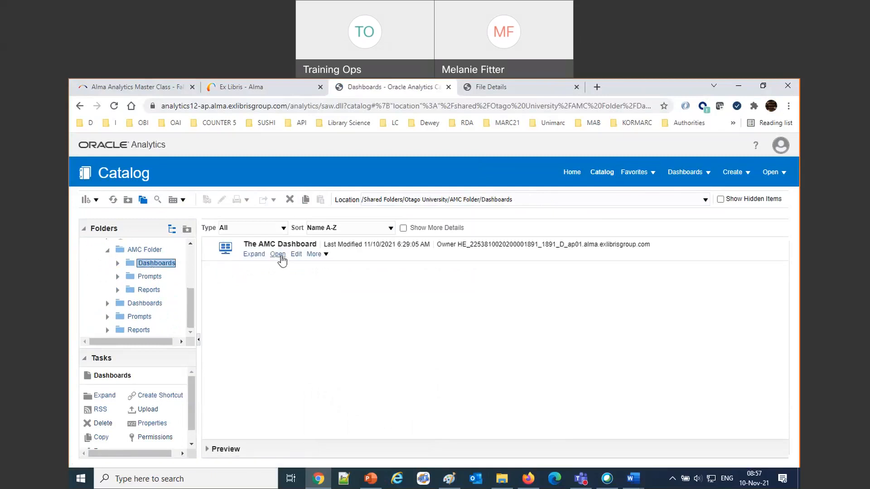
pyautogui.click(278, 254)
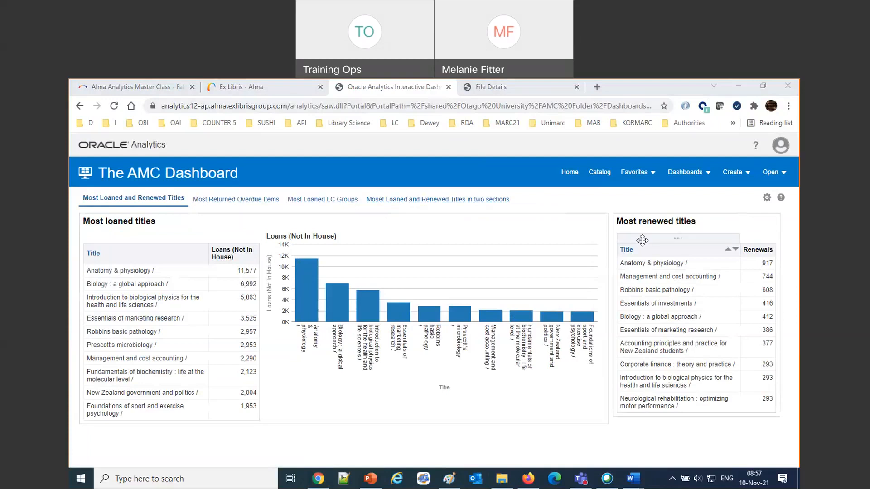
# Return to the catalog, list The AMC Dashboard's pages and show the further actions for "Moset Loaned and Renewed Titles in two sections"
pyautogui.click(599, 174)
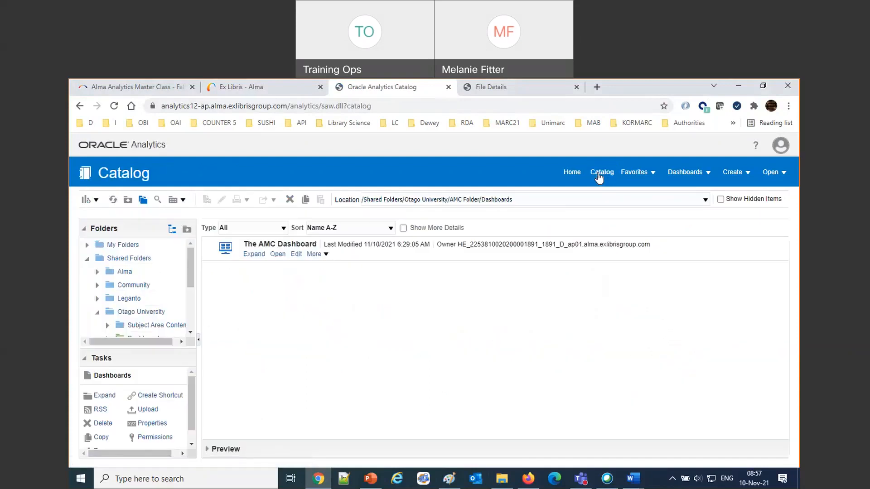
pyautogui.click(255, 255)
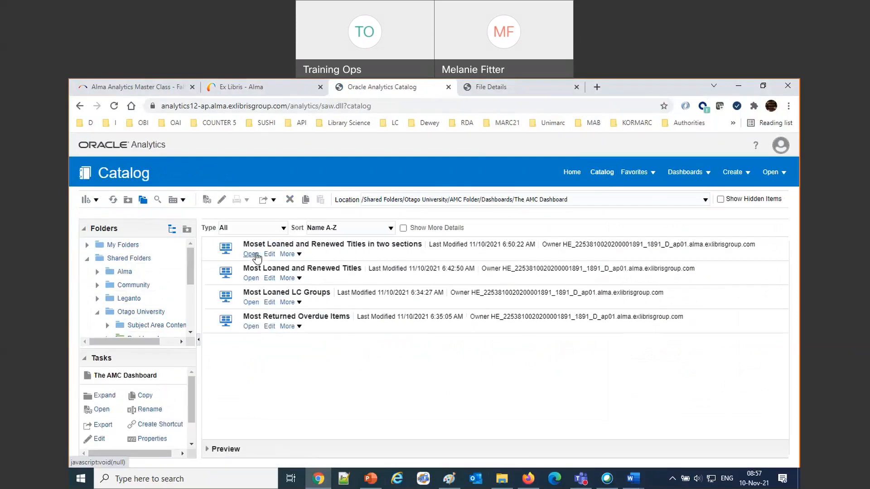
pyautogui.click(289, 254)
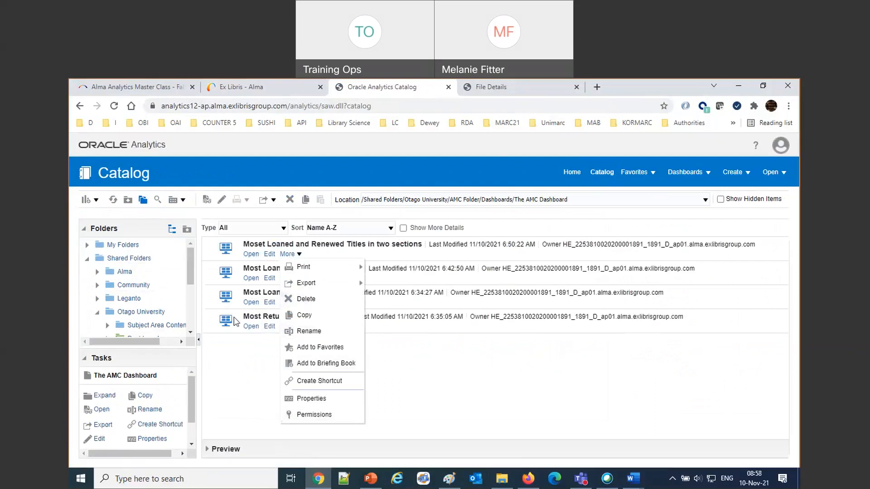
# Open The AMC Dashboard for editing from AMC Folder's Dashboards subfolder and bring up its dashboard properties
pyautogui.scroll(-3, 167, 310)
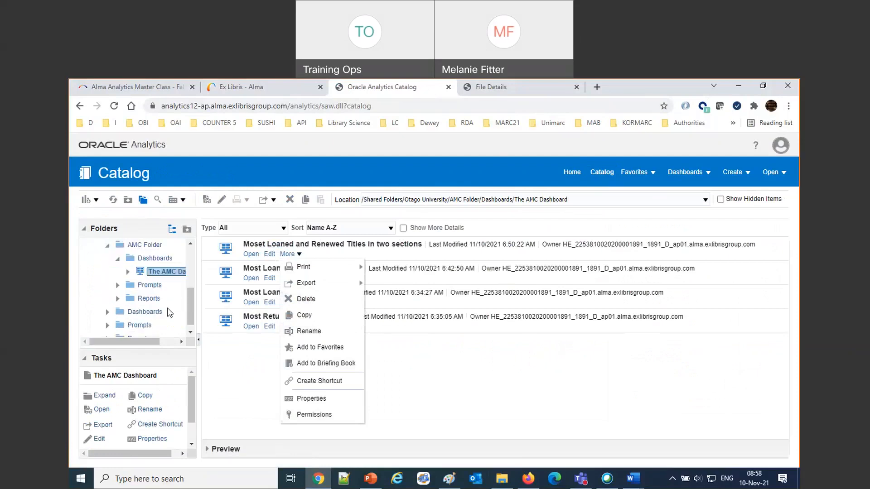
pyautogui.click(156, 259)
pyautogui.click(296, 255)
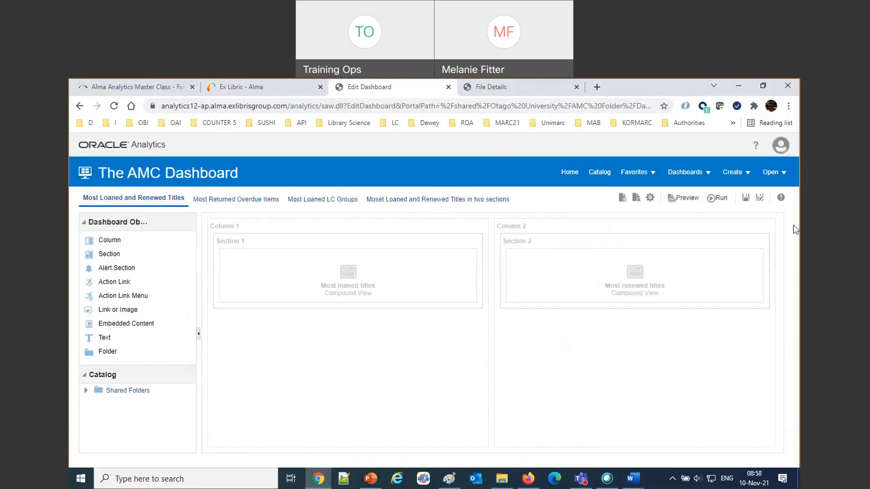
pyautogui.click(650, 199)
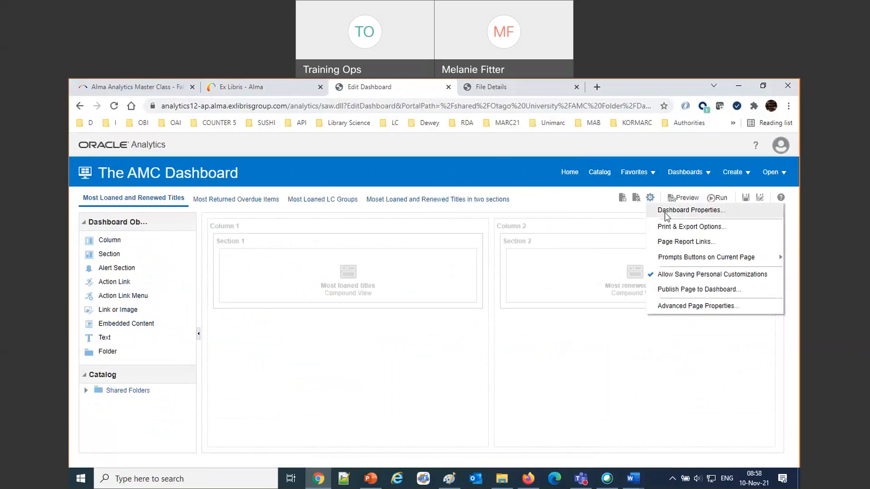
pyautogui.click(664, 212)
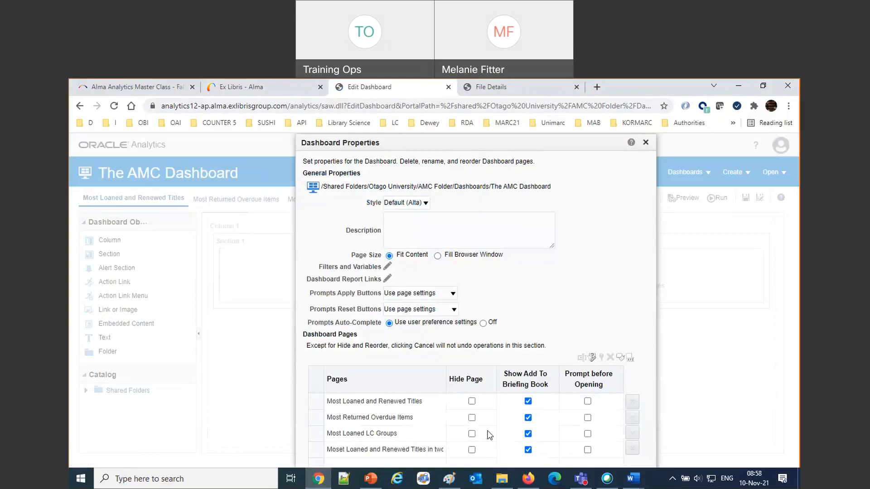
# Delete the page "Moset Loaned and Renewed Titles in two sections" from The AMC Dashboard and accept the dashboard properties
pyautogui.click(367, 450)
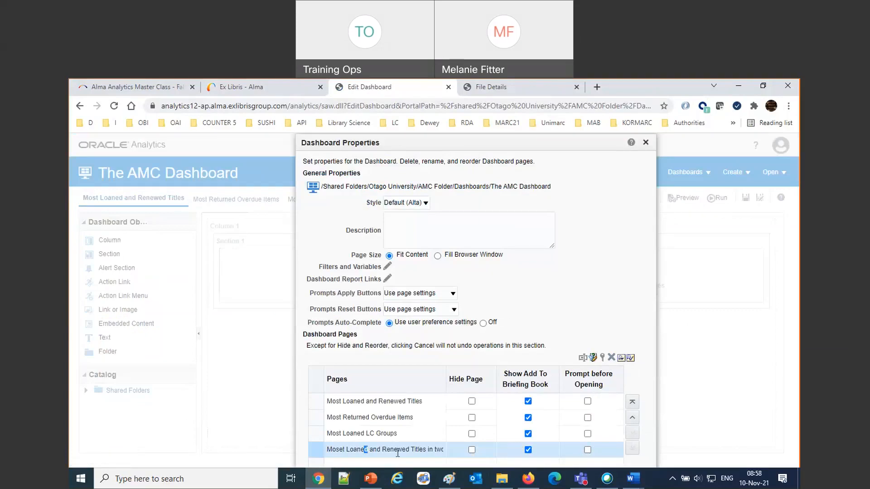
pyautogui.click(610, 359)
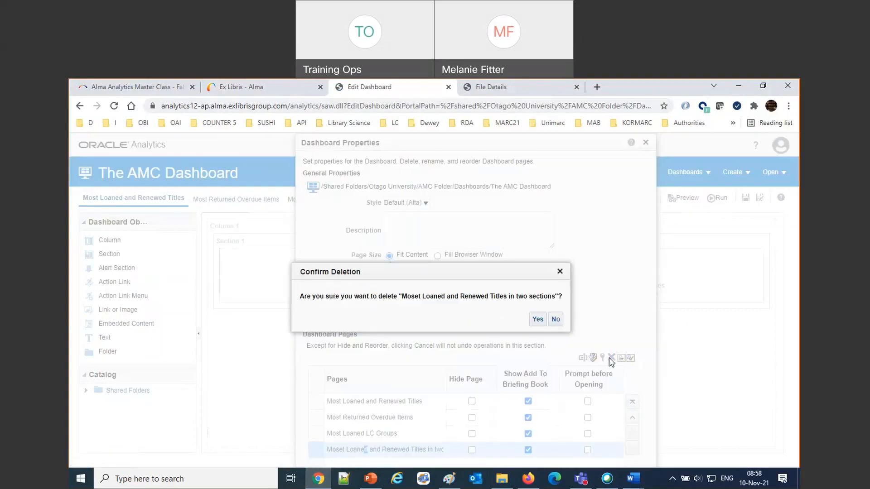
pyautogui.click(537, 320)
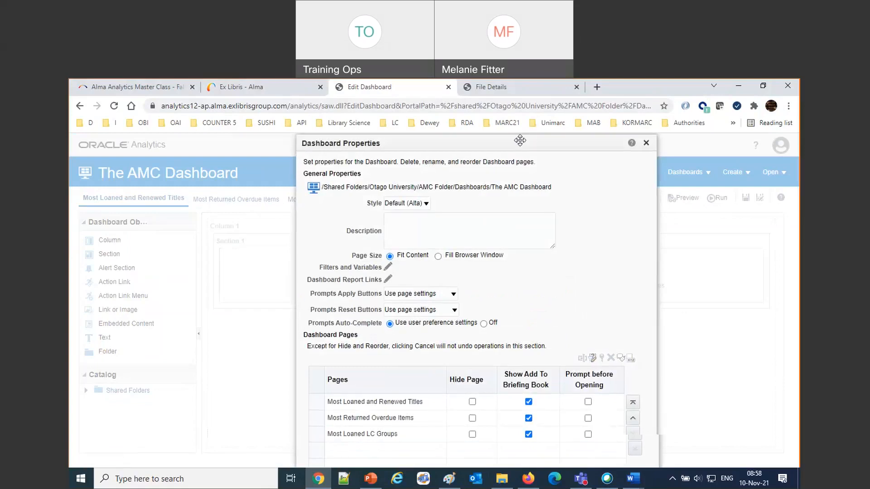
pyautogui.hotkey('ctrl', '-')
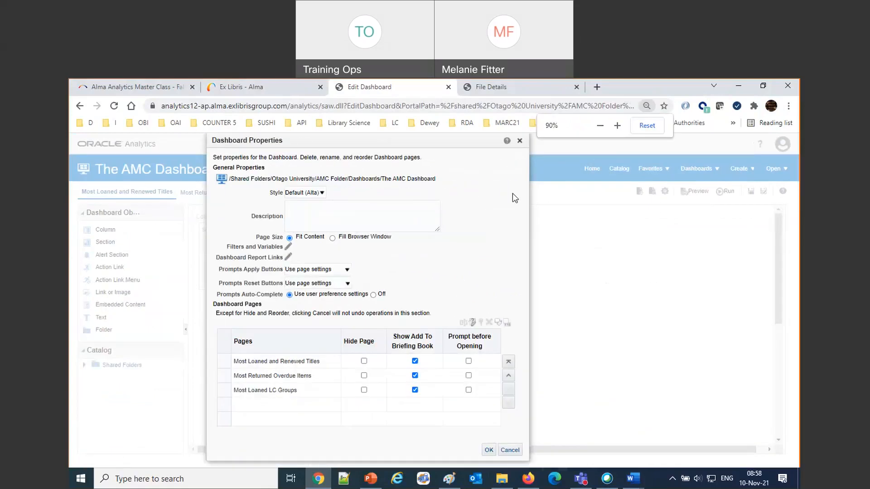
pyautogui.click(489, 450)
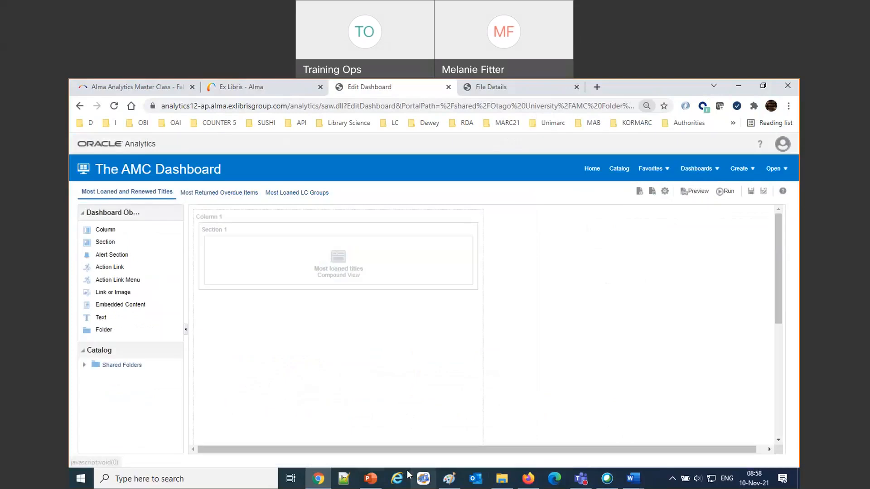
# Switch to PowerPoint and review the slides on creating and editing the dashboard, through slide 18
pyautogui.click(371, 478)
pyautogui.click(143, 312)
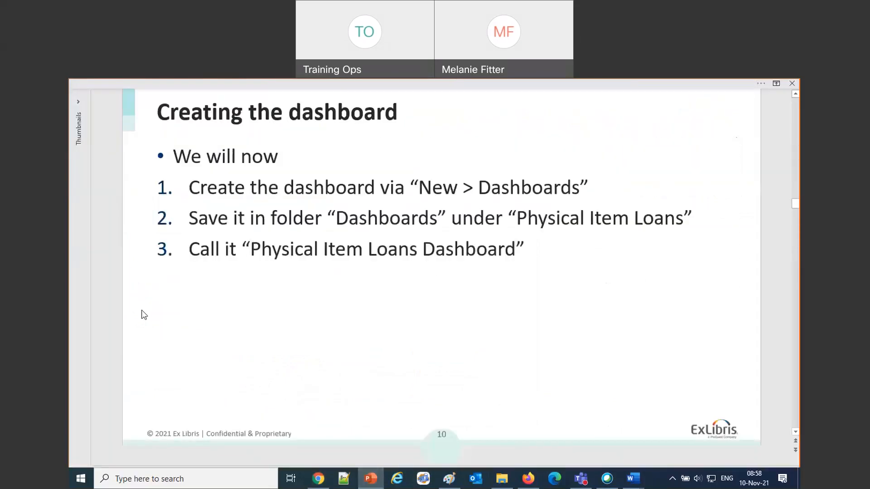
pyautogui.scroll(-4, 143, 315)
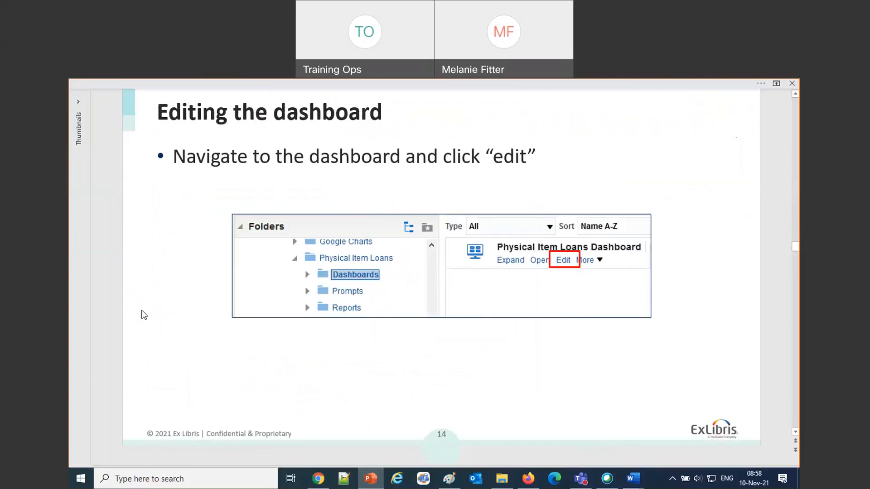
pyautogui.scroll(-1, 144, 315)
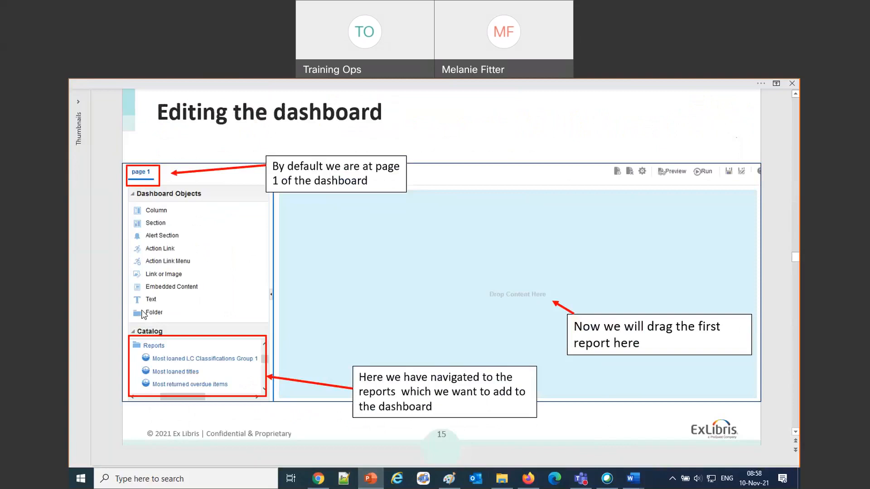
pyautogui.scroll(-1, 143, 314)
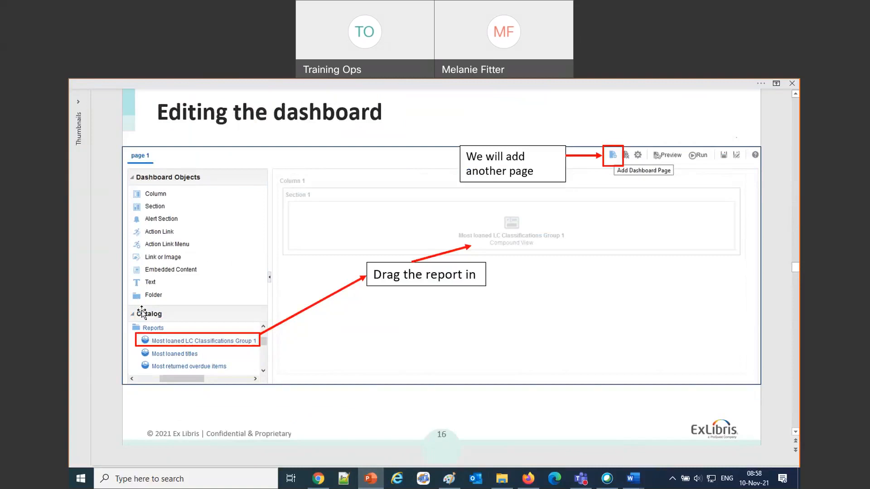
pyautogui.press('pagedown')
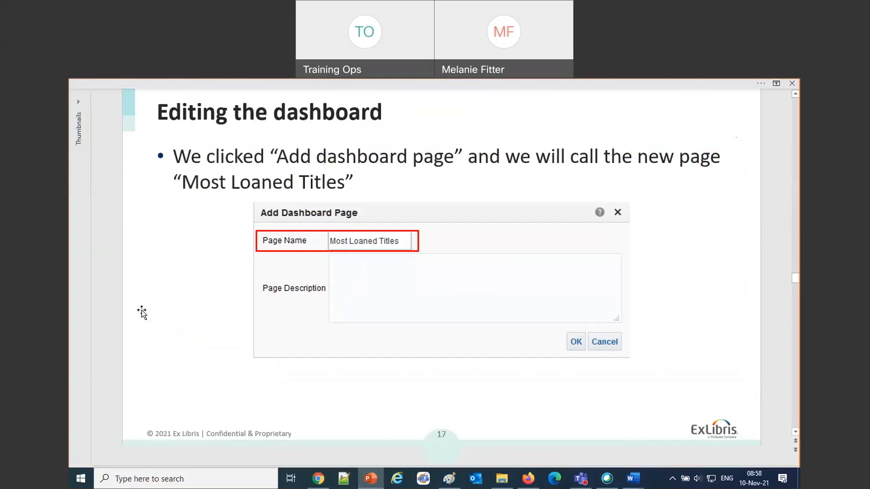
pyautogui.press('pagedown')
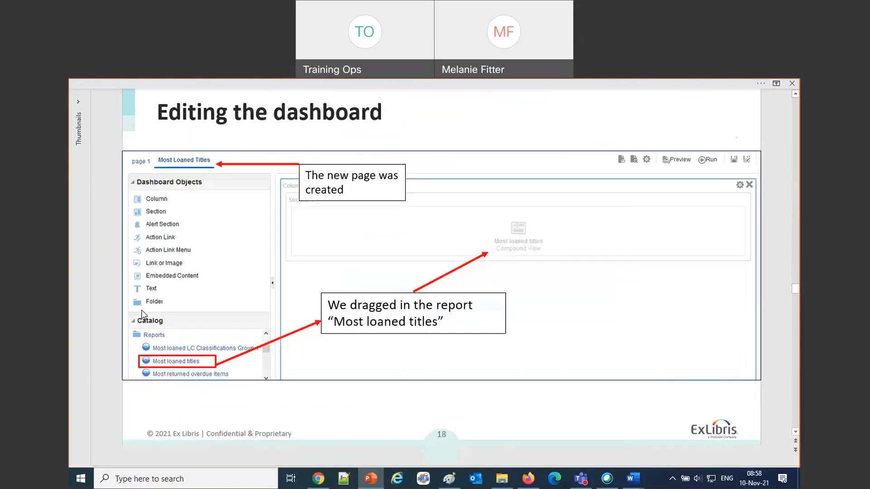
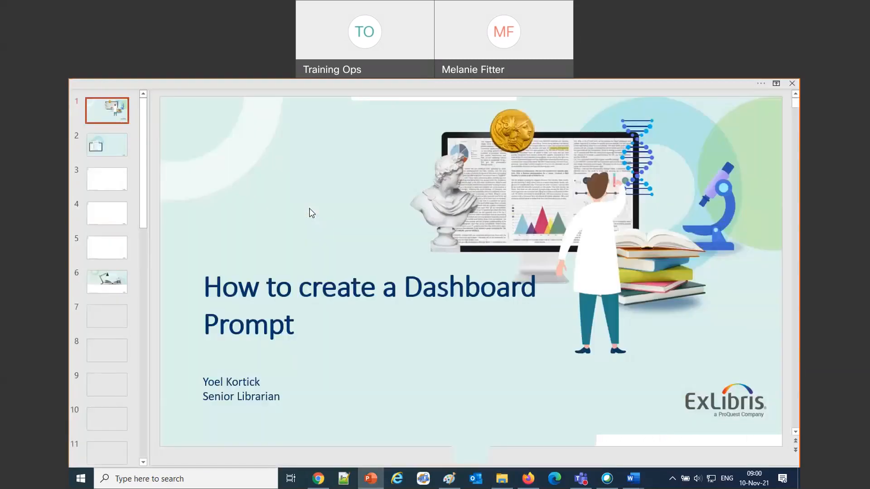
# Go through the "How to create a Dashboard Prompt" presentation from the agenda to slide 8 on creating the prompt
pyautogui.press('pagedown')
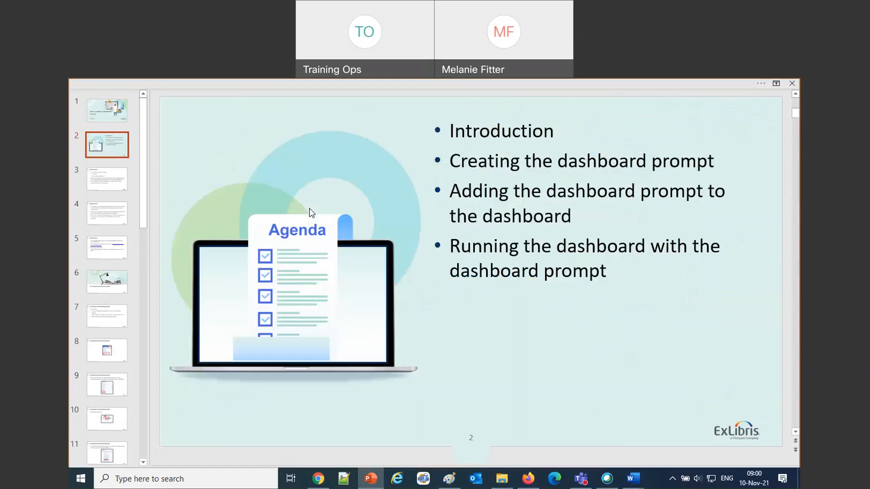
pyautogui.press('pagedown')
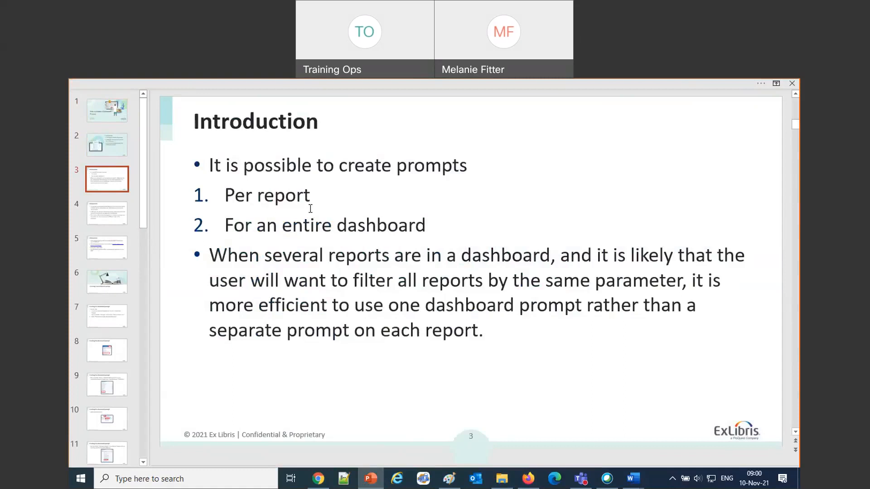
pyautogui.scroll(-1, 311, 209)
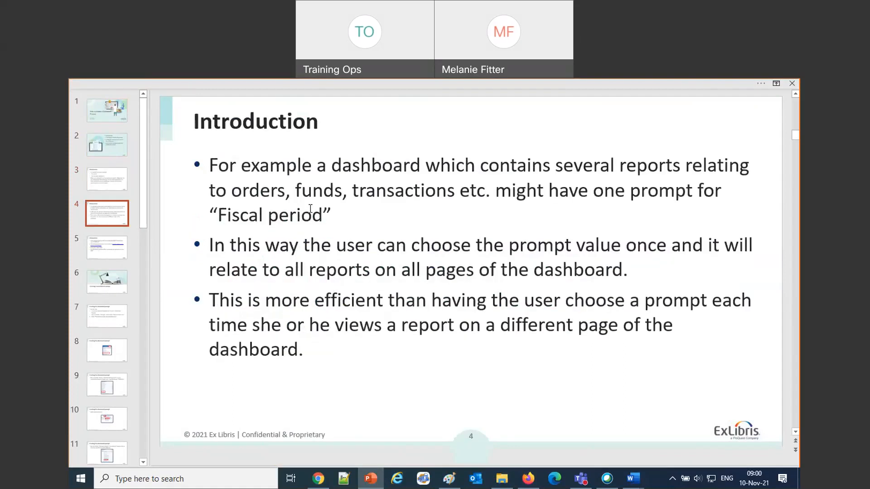
pyautogui.scroll(-1, 311, 209)
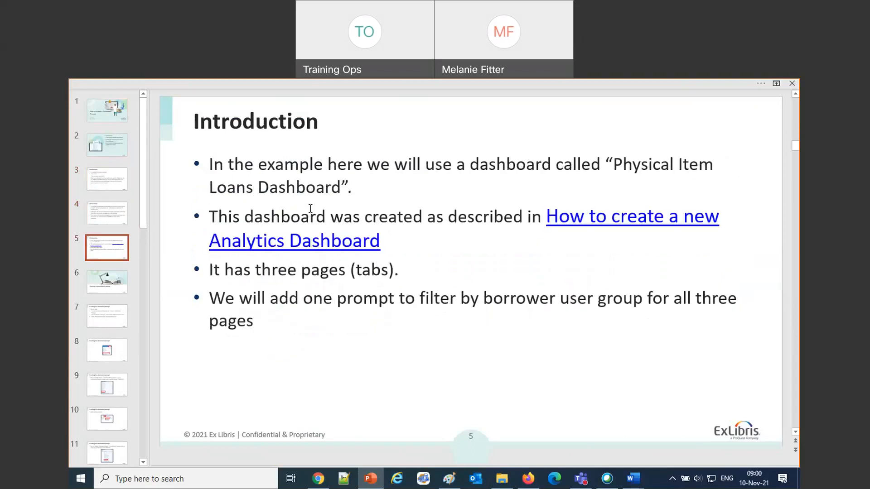
pyautogui.scroll(-2, 310, 208)
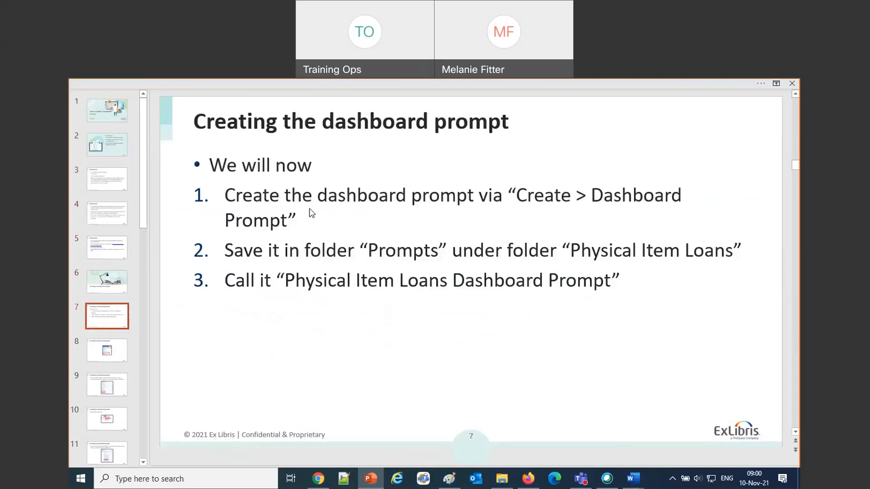
pyautogui.scroll(-1, 311, 211)
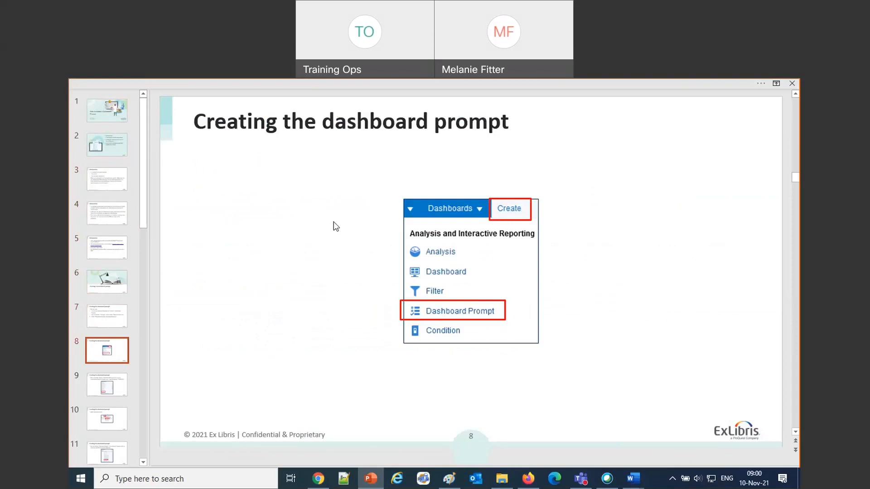
# Switch to Chrome's Edit Dashboard page and return to the catalog's Dashboards subfolder in AMC Folder
pyautogui.click(528, 479)
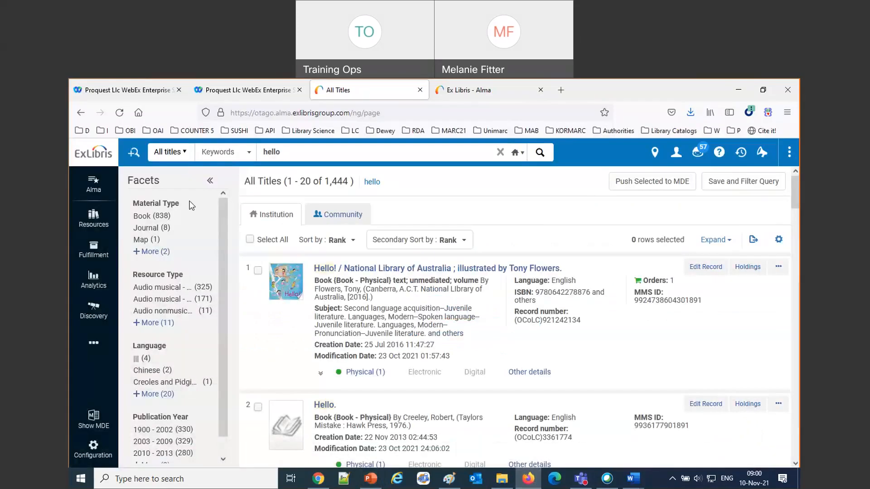
pyautogui.click(319, 480)
pyautogui.click(340, 87)
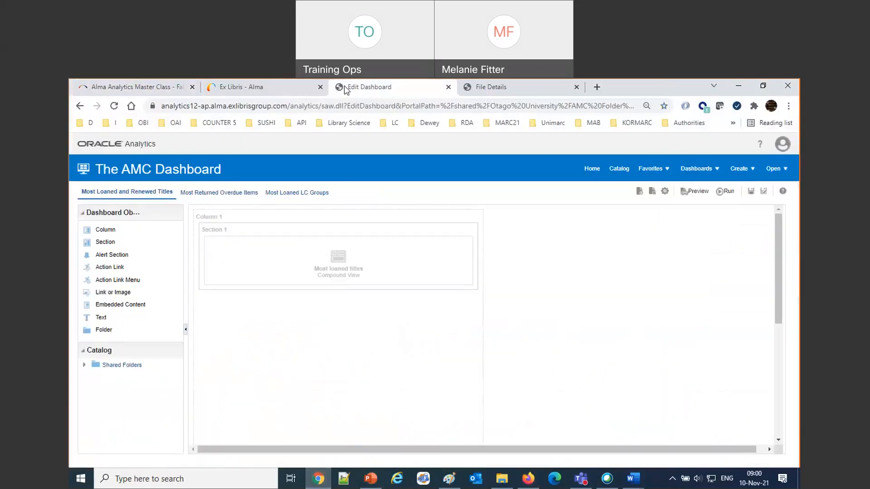
pyautogui.click(626, 171)
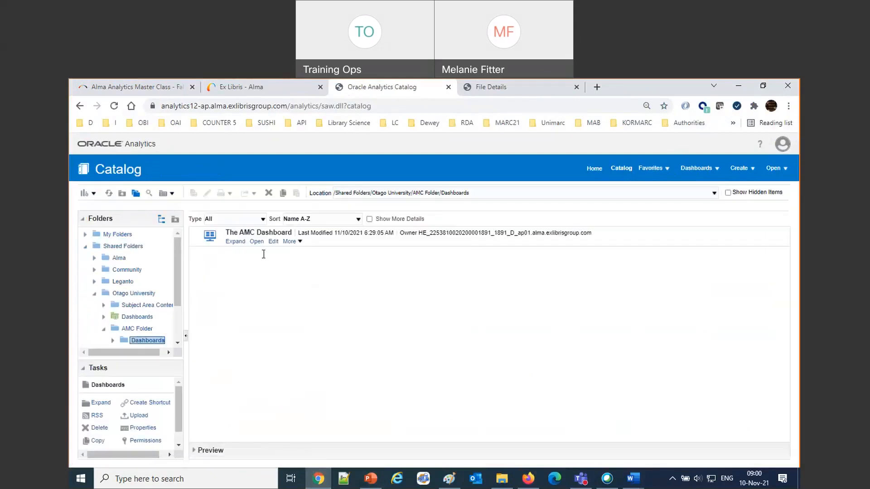
# Go to the Prompts subfolder of AMC Folder and show the object types that can be created, including Dashboard Prompt
pyautogui.scroll(-2, 150, 330)
pyautogui.scroll(-1, 146, 313)
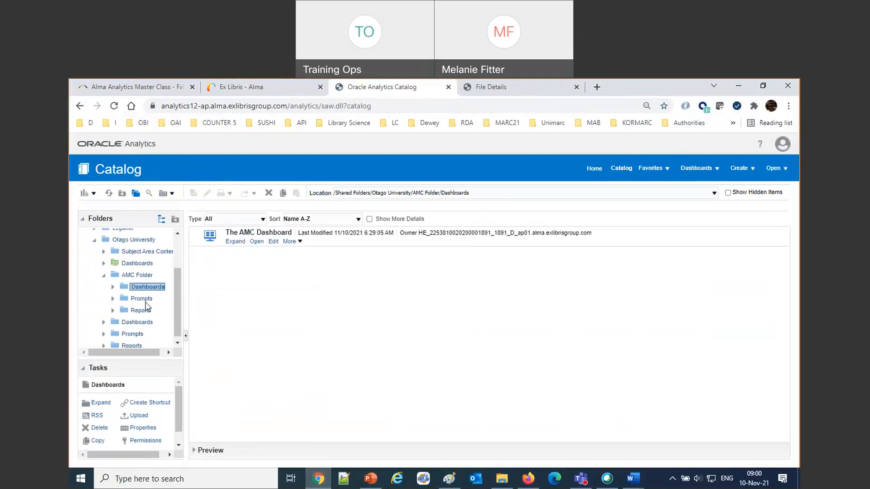
pyautogui.click(144, 300)
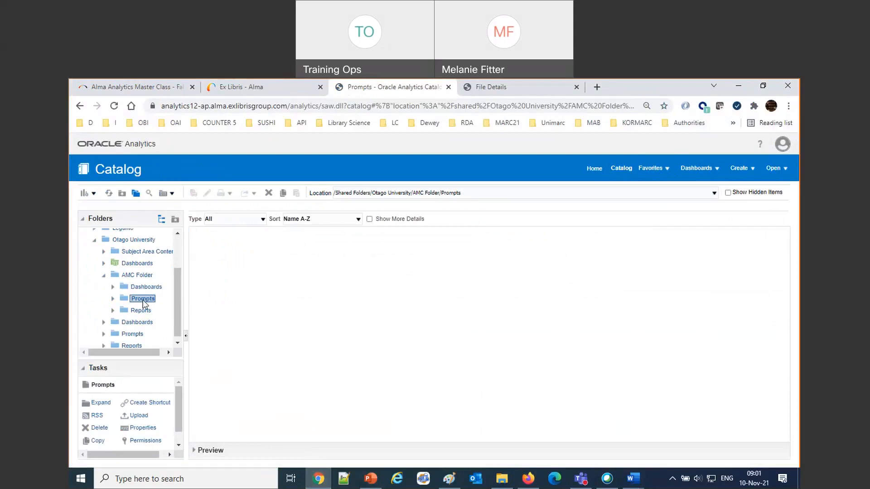
pyautogui.click(740, 169)
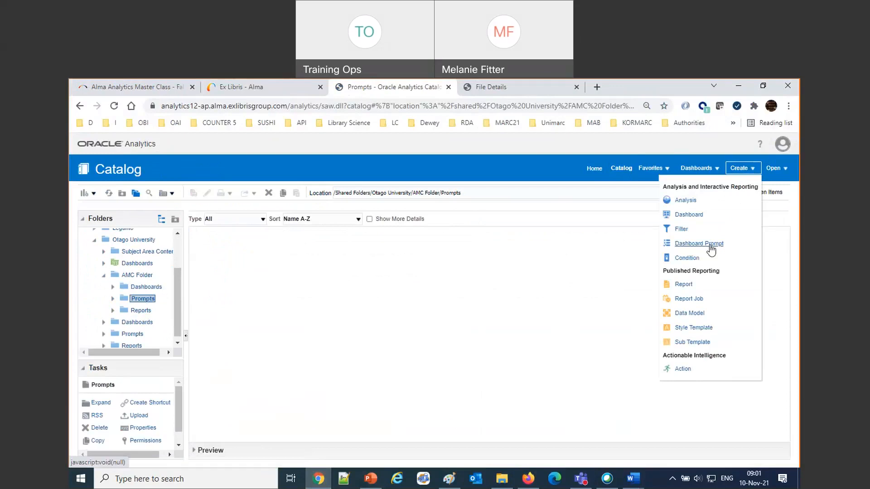
# Open the "Most loaned titles" analysis from AMC Folder's Reports subfolder for editing and show its prompt definitions
pyautogui.click(142, 311)
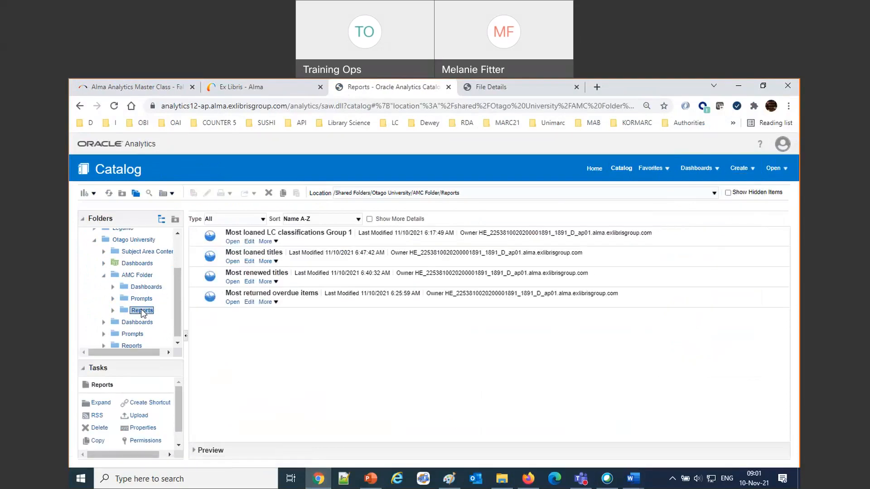
pyautogui.click(250, 262)
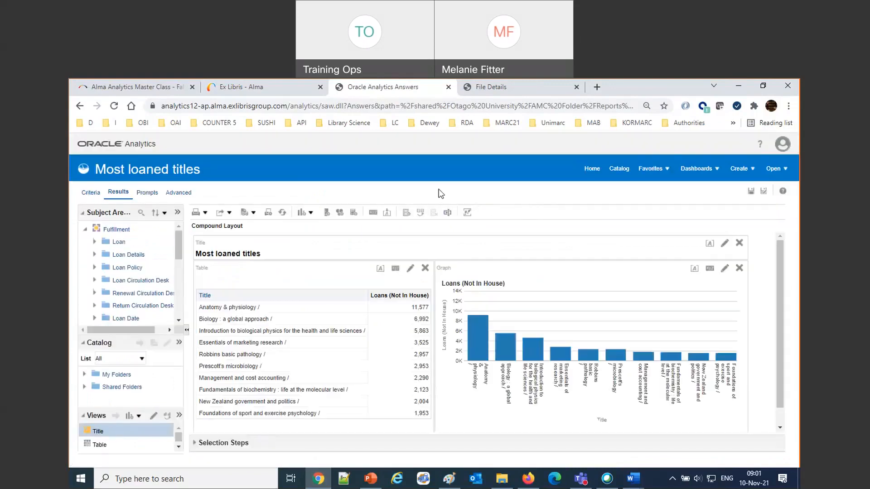
pyautogui.click(148, 193)
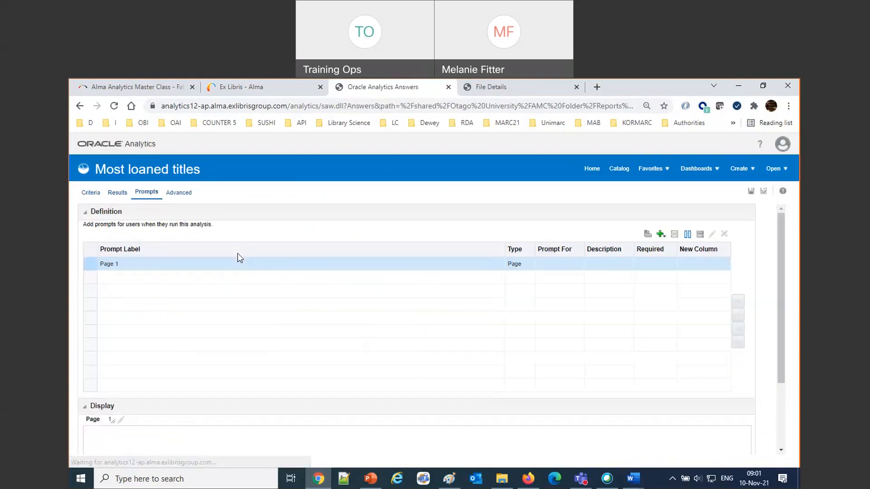
# Add a column prompt to the analysis using the Loan Year column from the Loan Date folder
pyautogui.click(662, 234)
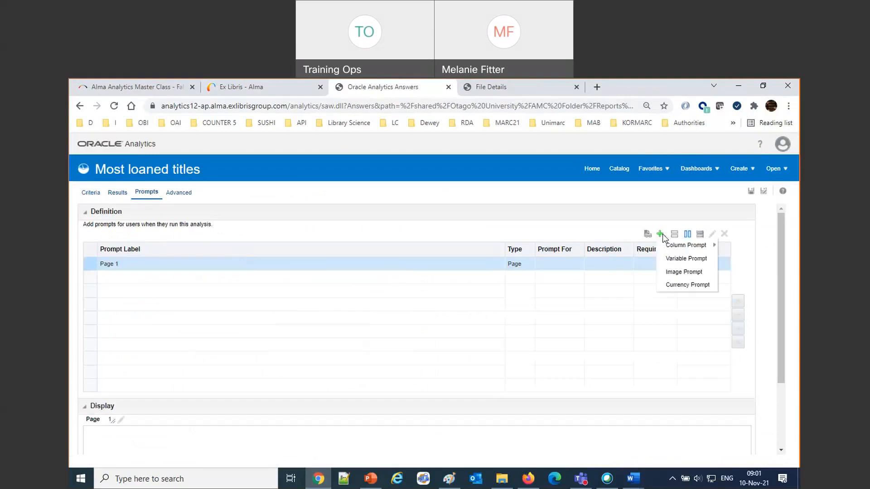
pyautogui.moveTo(674, 248)
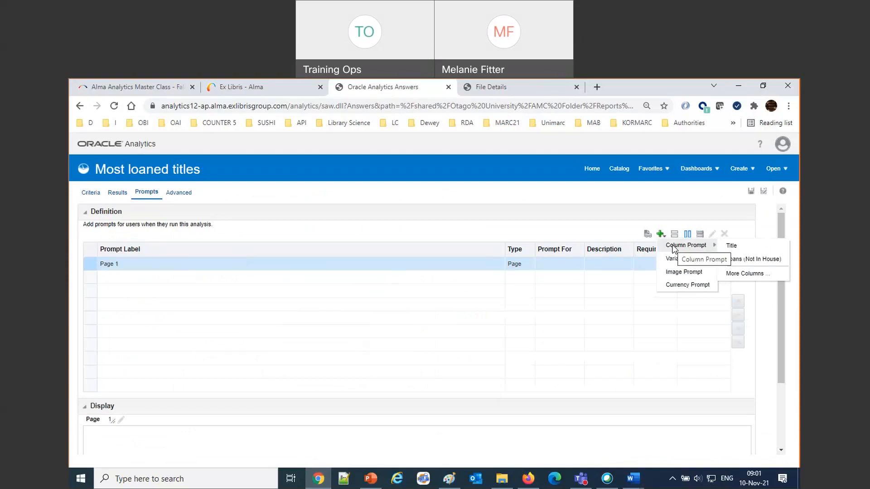
pyautogui.click(744, 274)
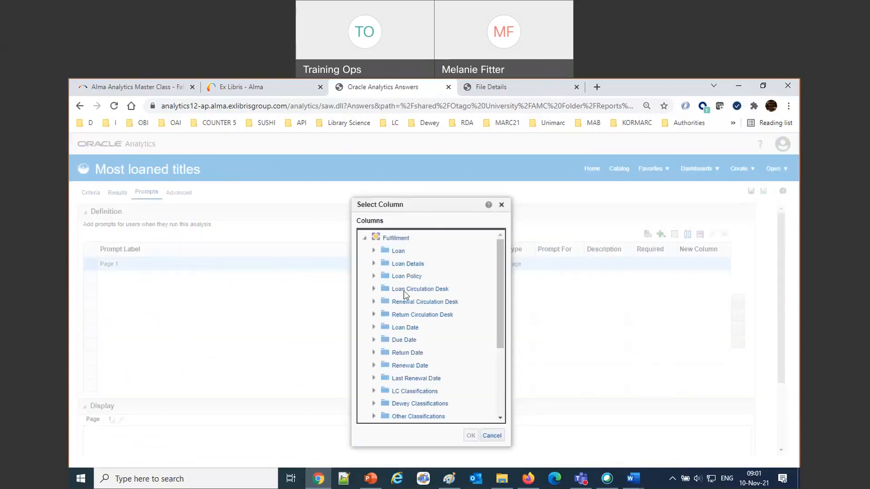
pyautogui.click(374, 327)
pyautogui.scroll(-1, 451, 386)
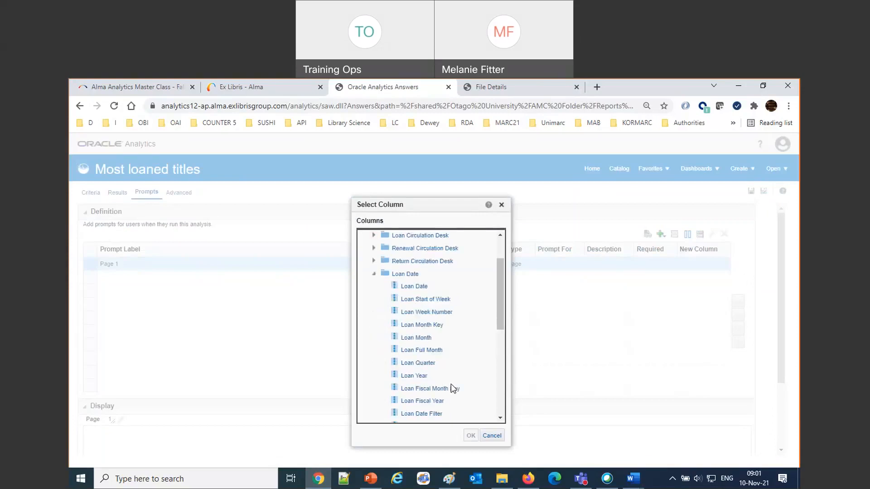
pyautogui.scroll(-1, 452, 386)
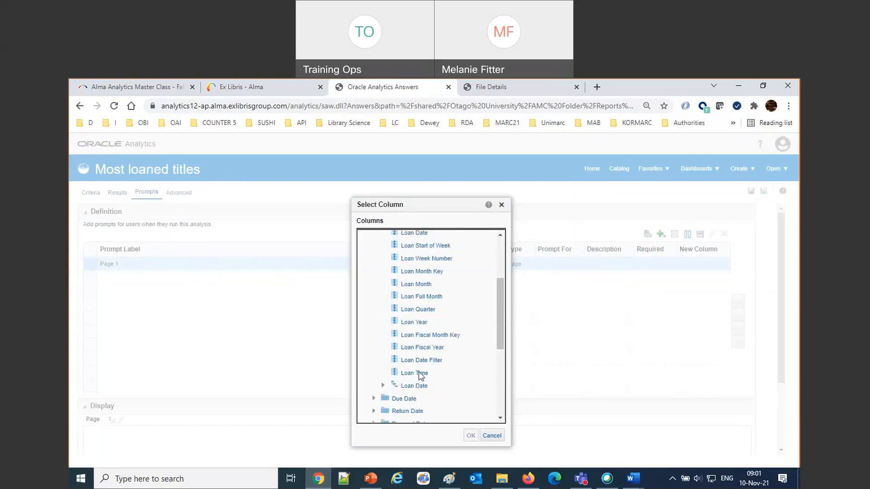
pyautogui.click(415, 322)
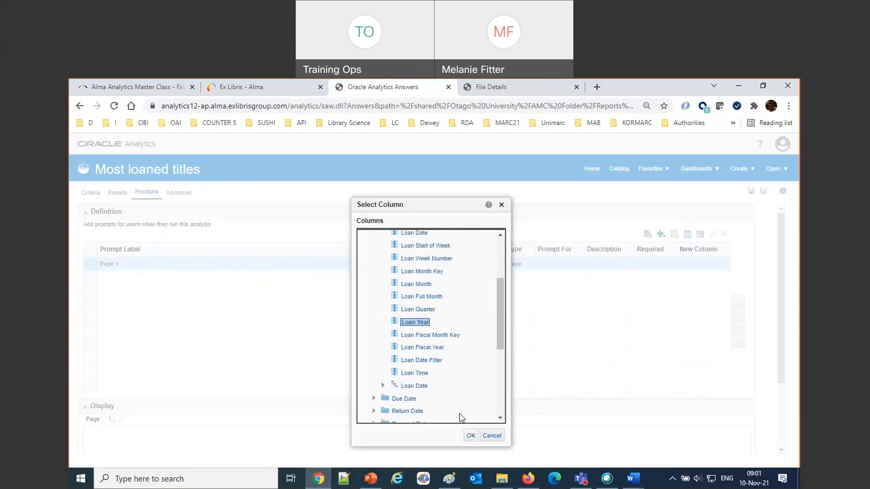
pyautogui.click(471, 436)
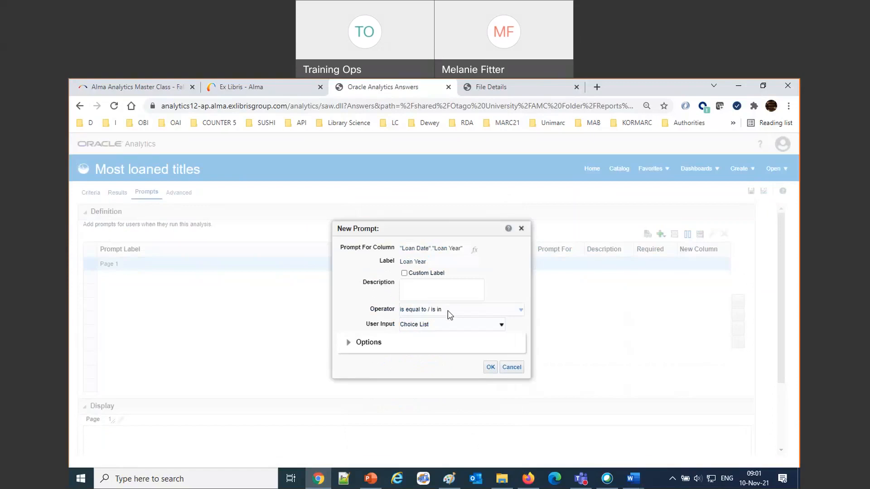
# Confirm the new Loan Year prompt with a choice list input and save the Most loaned titles analysis
pyautogui.click(490, 368)
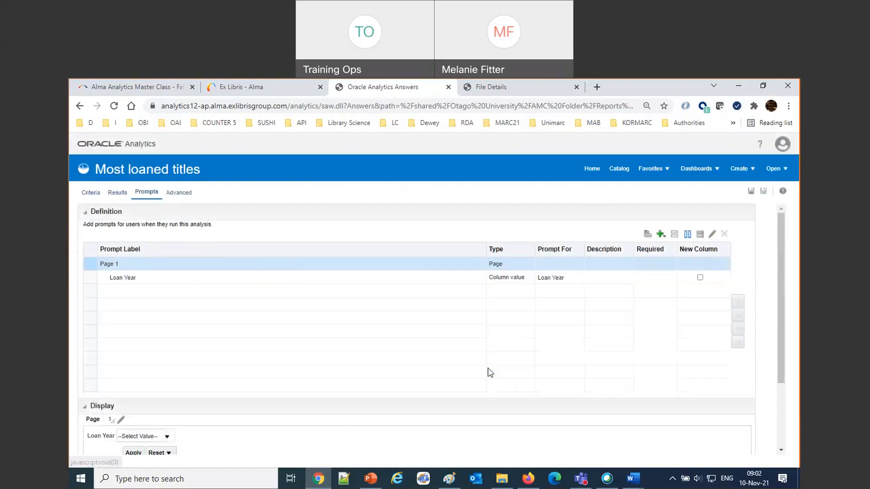
pyautogui.click(752, 196)
# Sort the catalog's Reports folder by Last Modified Descending and open the Most loaned titles report
pyautogui.click(623, 172)
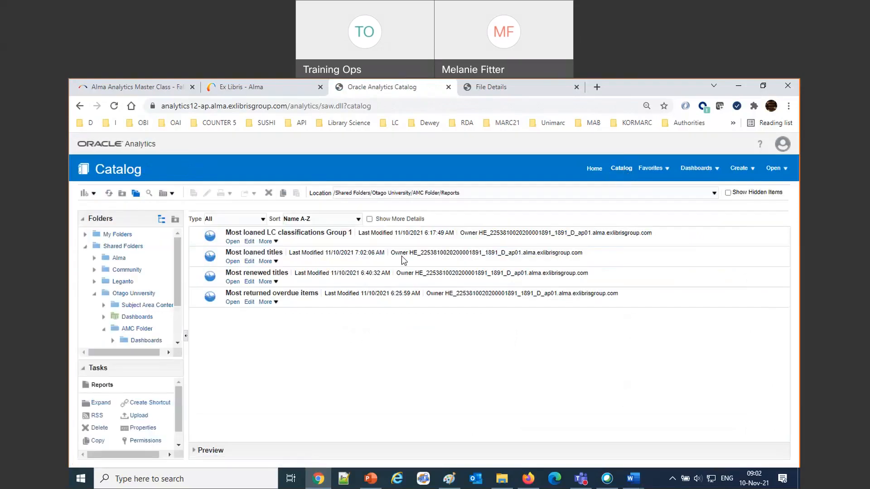
pyautogui.click(358, 220)
pyautogui.click(343, 266)
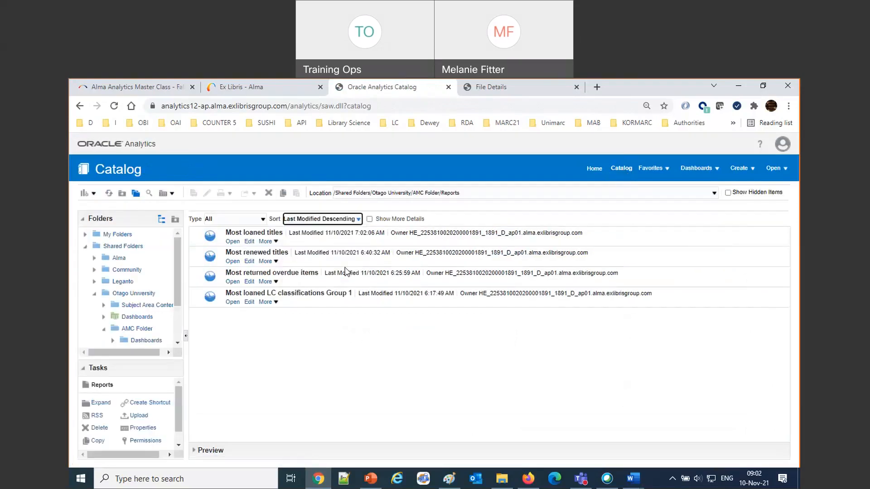
pyautogui.click(232, 245)
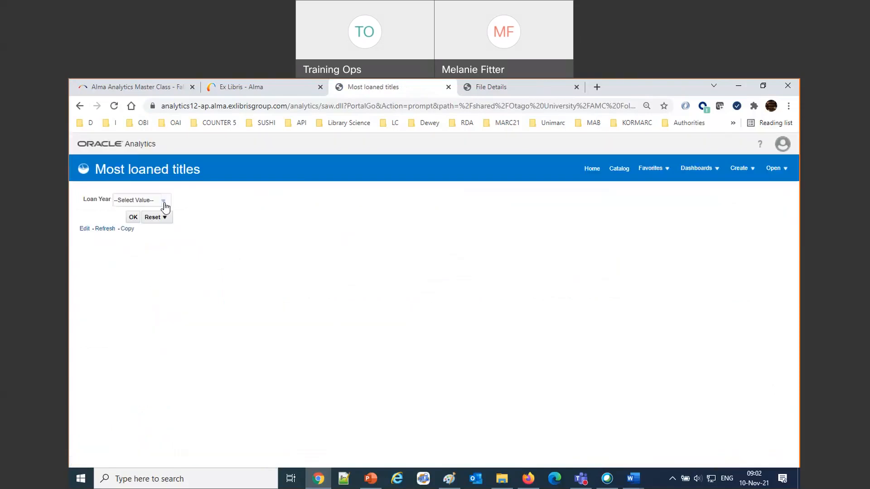
# Run the Most loaned titles report for loan year 2019
pyautogui.click(164, 203)
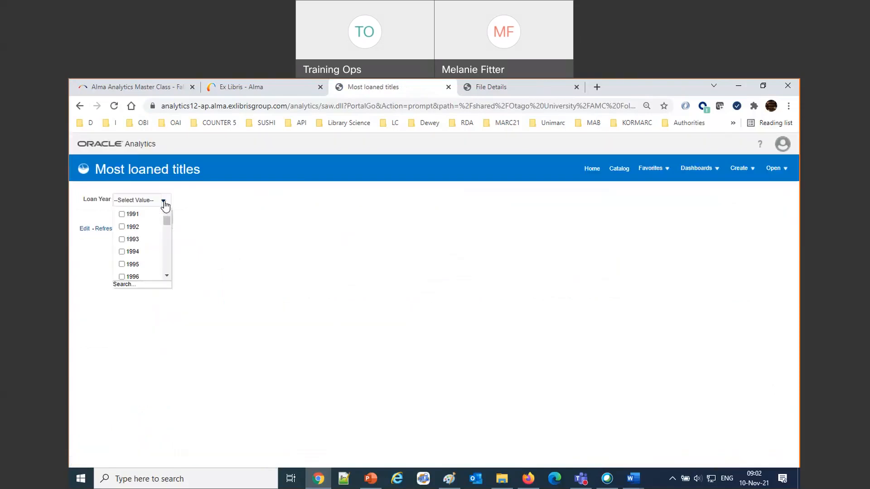
pyautogui.scroll(-1, 152, 241)
pyautogui.scroll(-5, 152, 241)
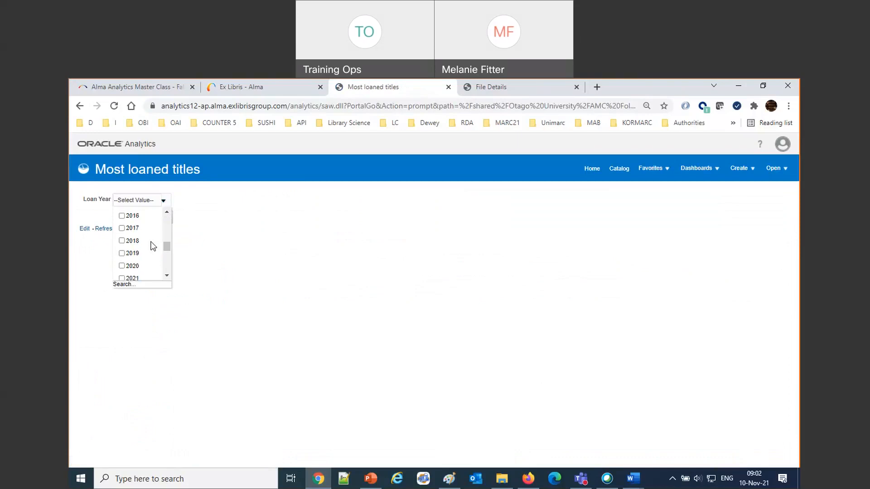
pyautogui.click(121, 244)
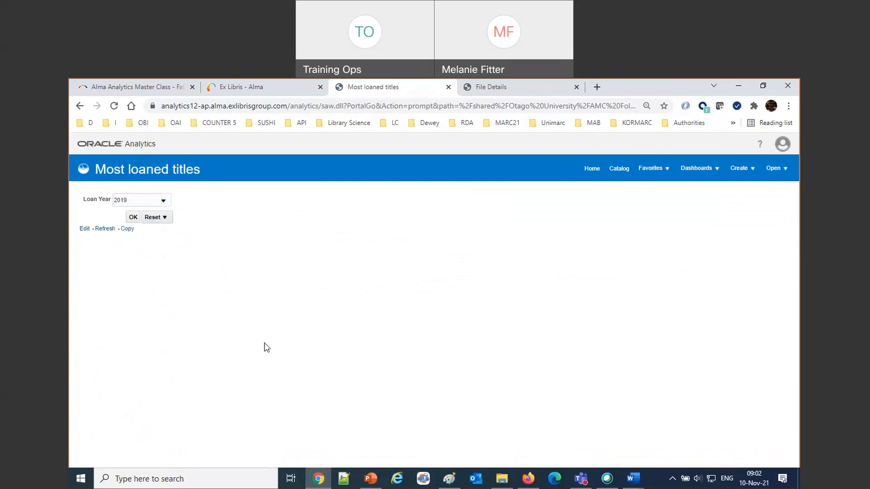
pyautogui.click(133, 217)
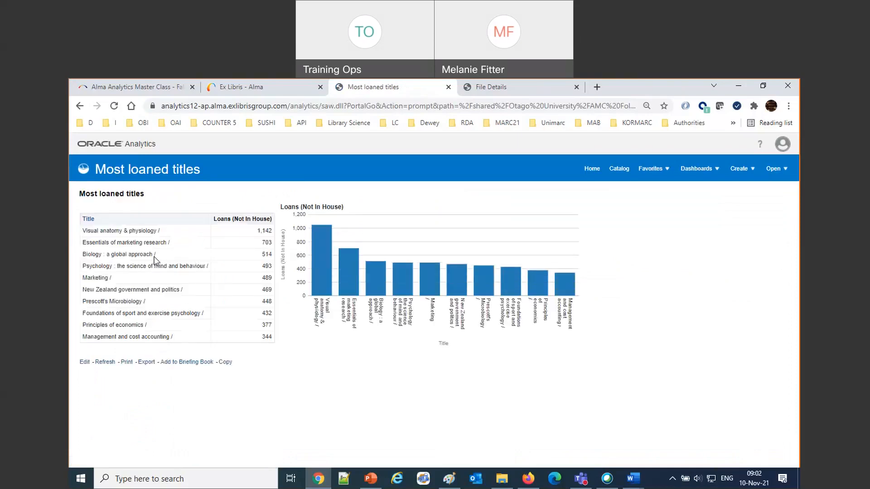
# Edit the Most loaned titles analysis and delete its Loan Year prompt
pyautogui.click(84, 362)
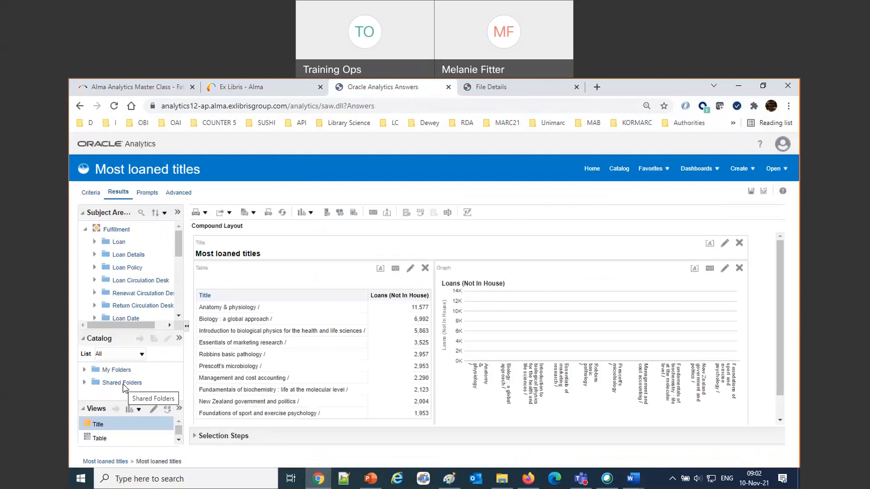
pyautogui.click(144, 193)
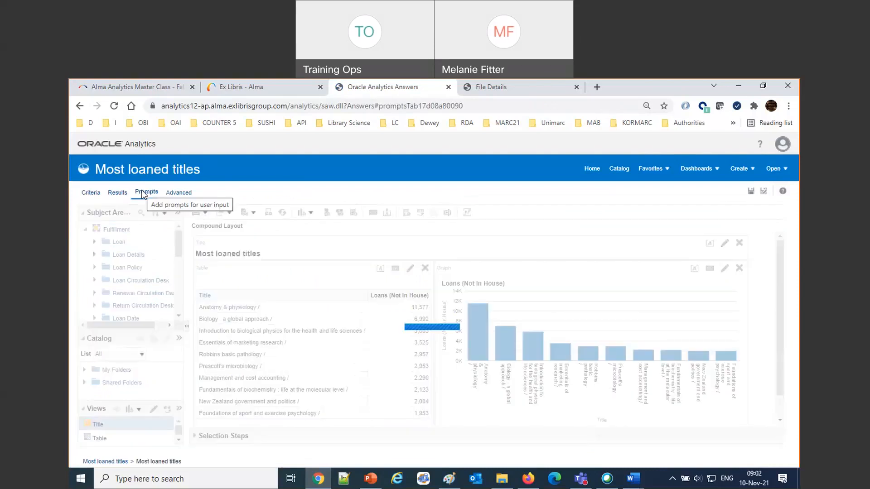
pyautogui.click(208, 277)
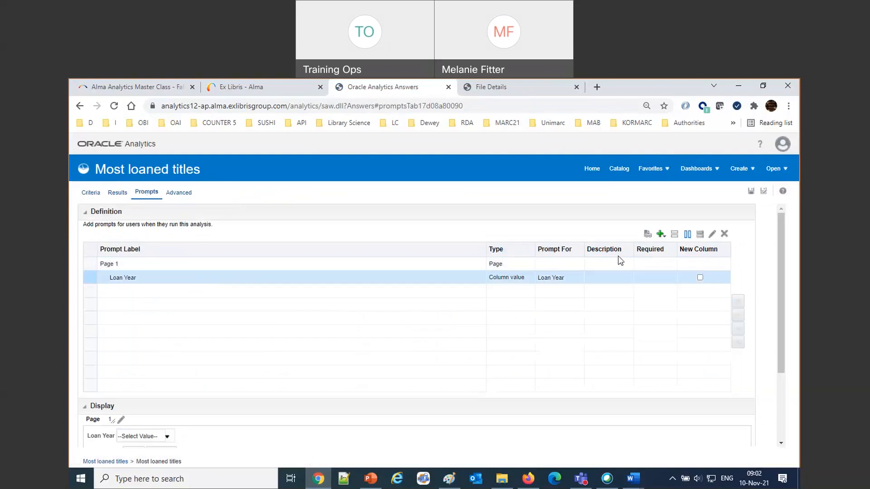
pyautogui.click(724, 234)
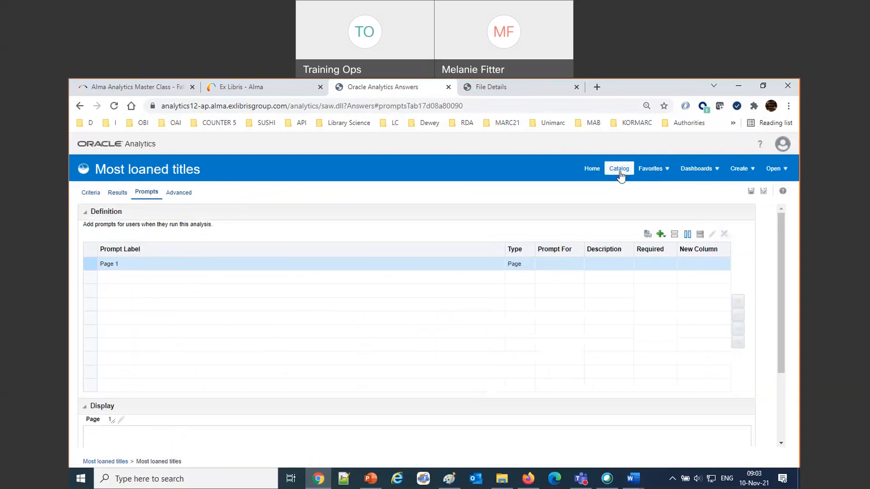
# Create a new dashboard prompt based on the Fulfillment subject area
pyautogui.click(734, 172)
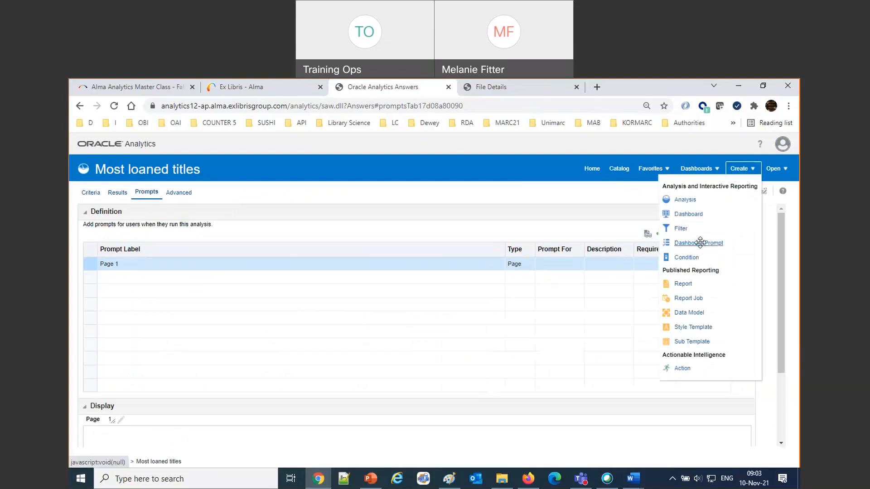
pyautogui.click(700, 245)
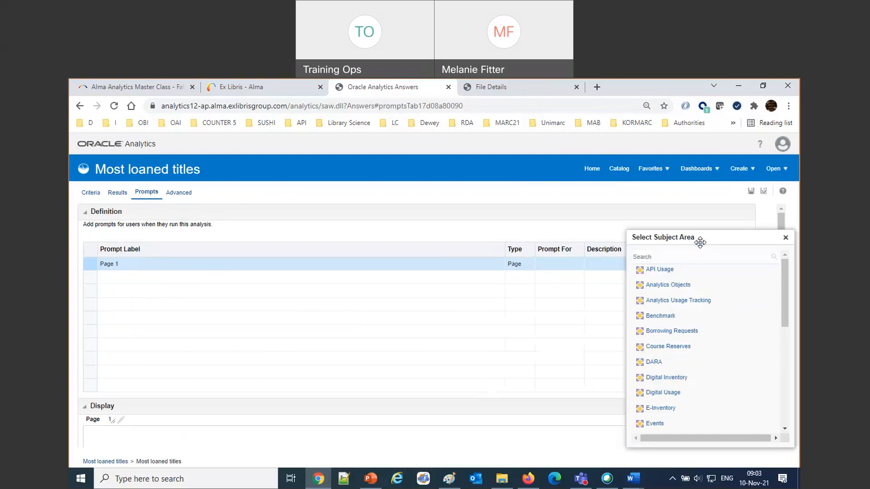
pyautogui.scroll(-6, 723, 315)
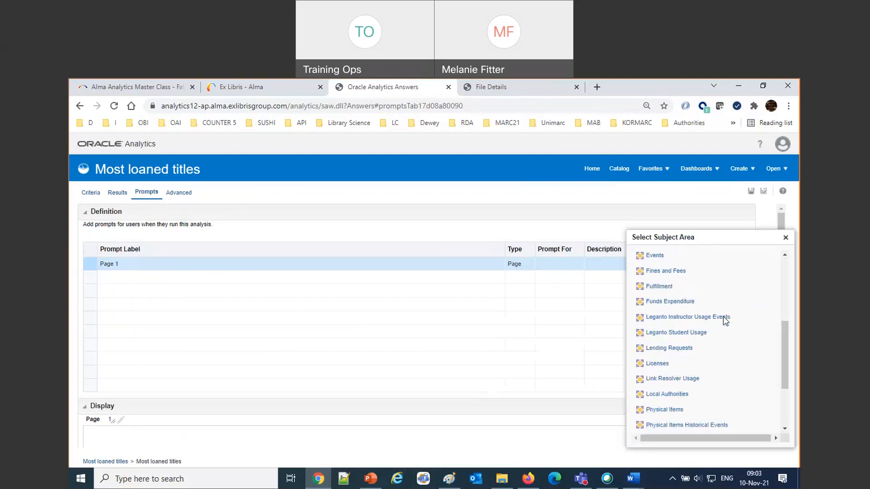
pyautogui.scroll(4, 723, 321)
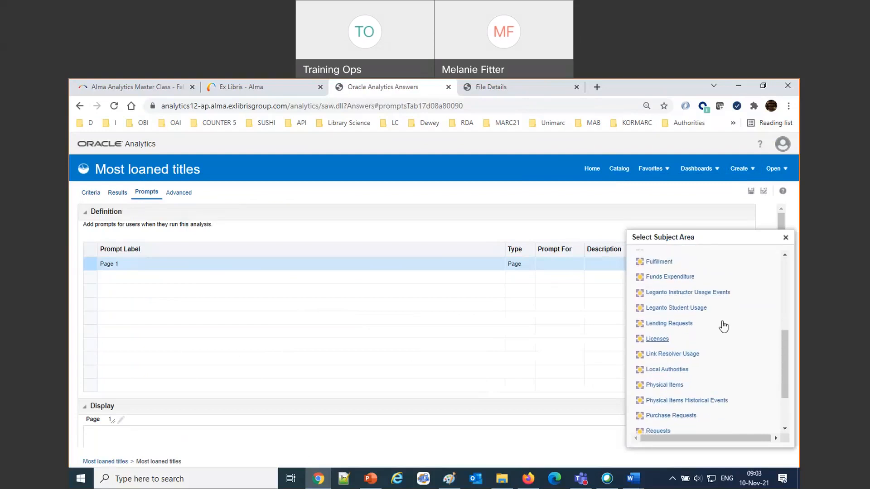
pyautogui.click(658, 299)
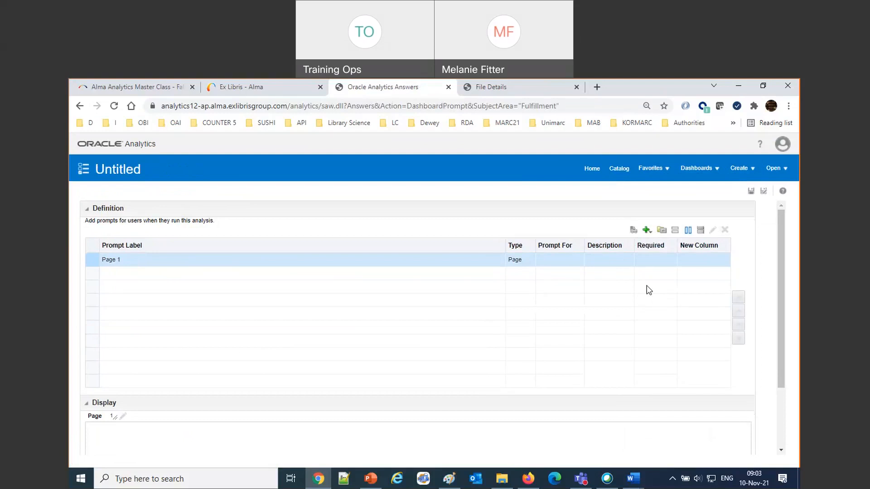
# Start a column prompt on Page 1 using Loan Year from the Loan Date folder
pyautogui.click(647, 231)
pyautogui.click(658, 244)
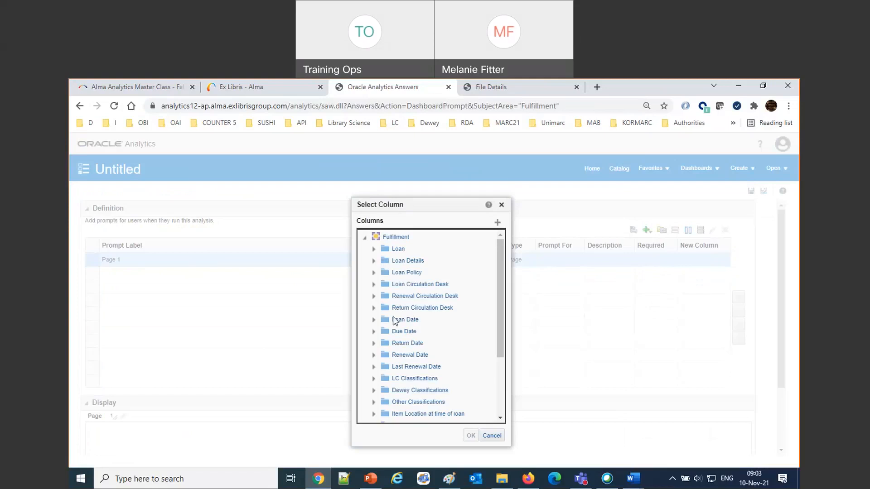
pyautogui.click(374, 320)
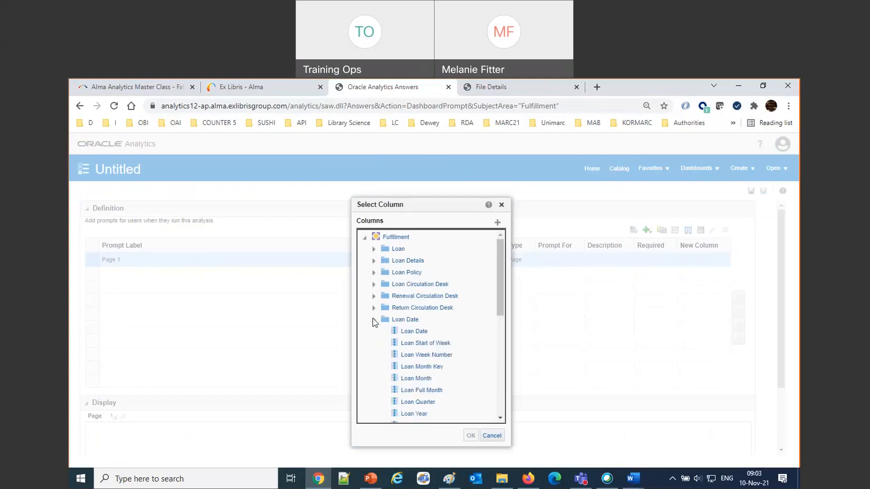
pyautogui.scroll(-1, 455, 354)
pyautogui.click(420, 359)
pyautogui.click(472, 434)
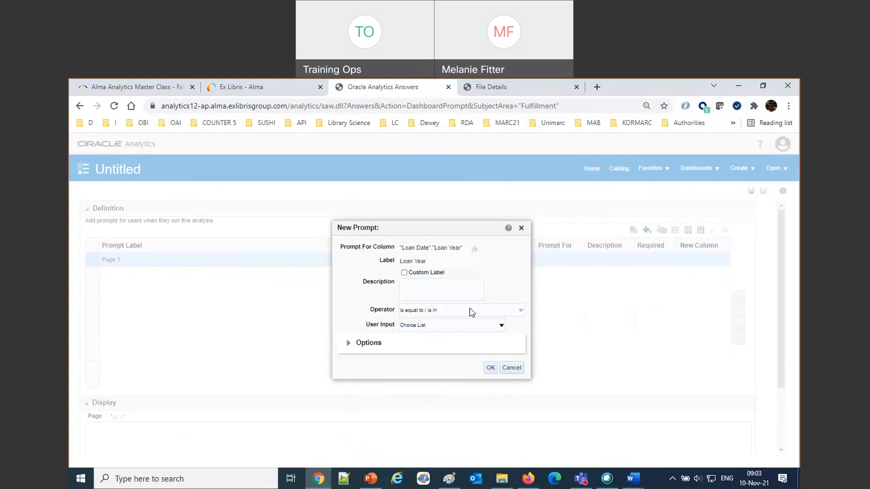
# Examine the available User Input types and Default selection choices for the new prompt
pyautogui.click(473, 327)
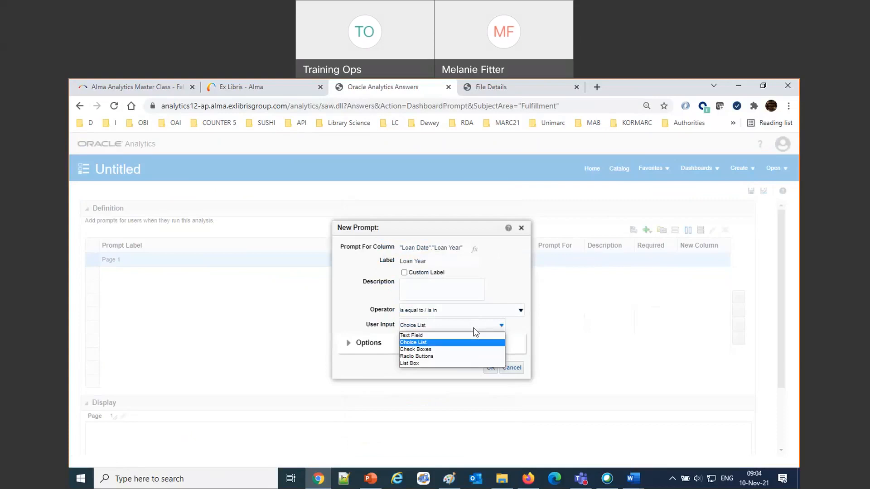
pyautogui.click(515, 335)
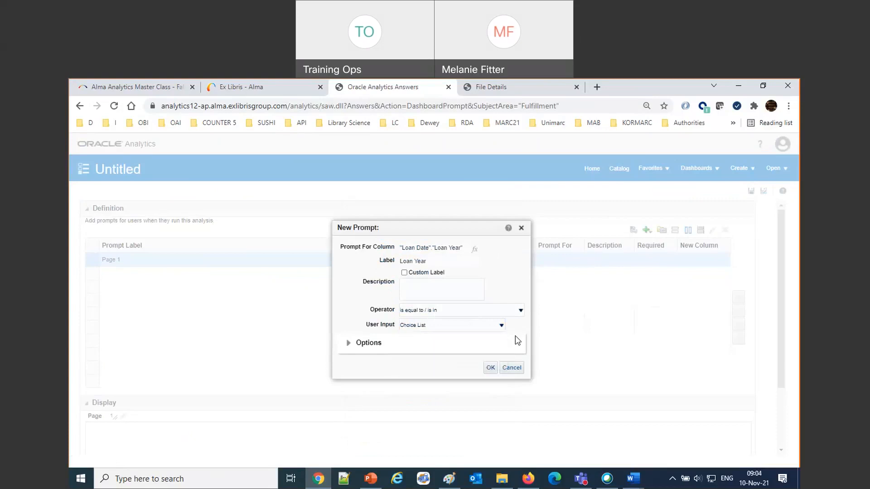
pyautogui.click(349, 343)
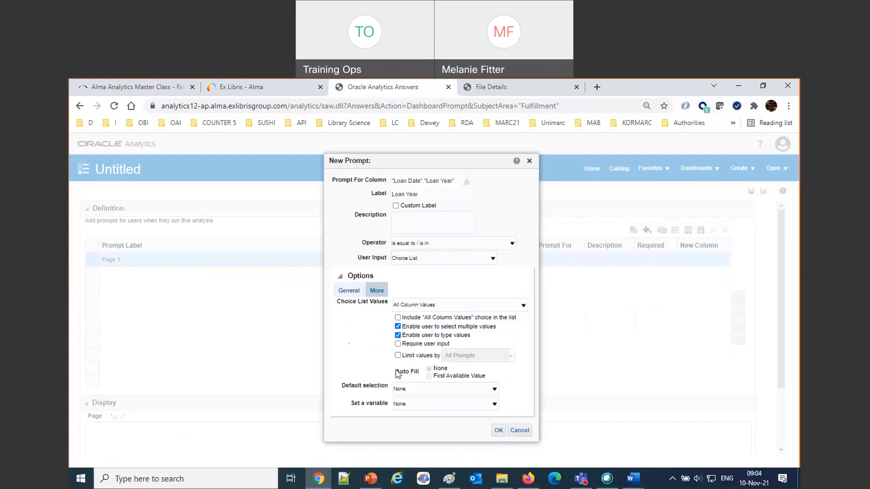
pyautogui.click(443, 390)
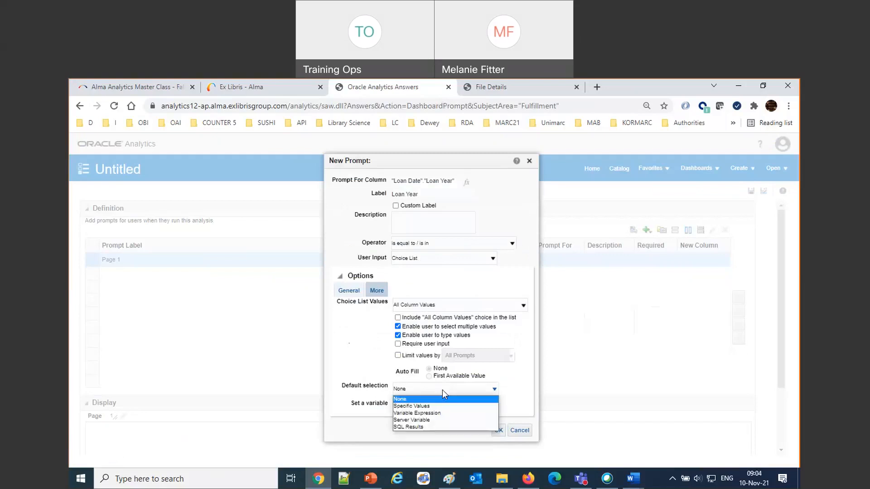
pyautogui.click(369, 355)
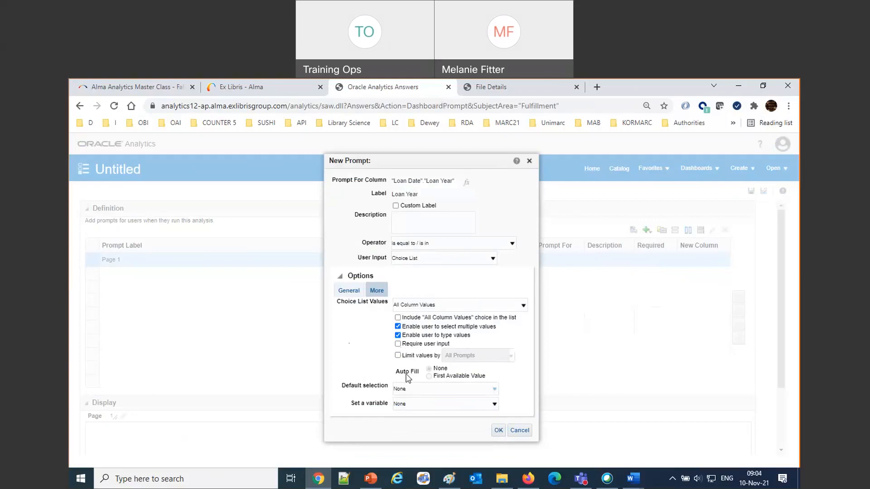
# Require user input, set the default selection to Specific Values, and browse the available years without choosing one
pyautogui.click(398, 344)
pyautogui.click(444, 306)
pyautogui.click(372, 344)
pyautogui.click(415, 388)
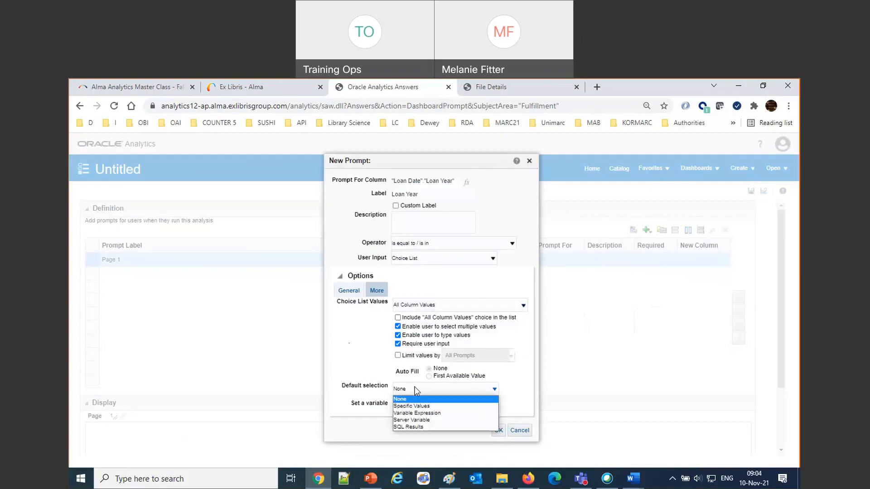
pyautogui.click(417, 406)
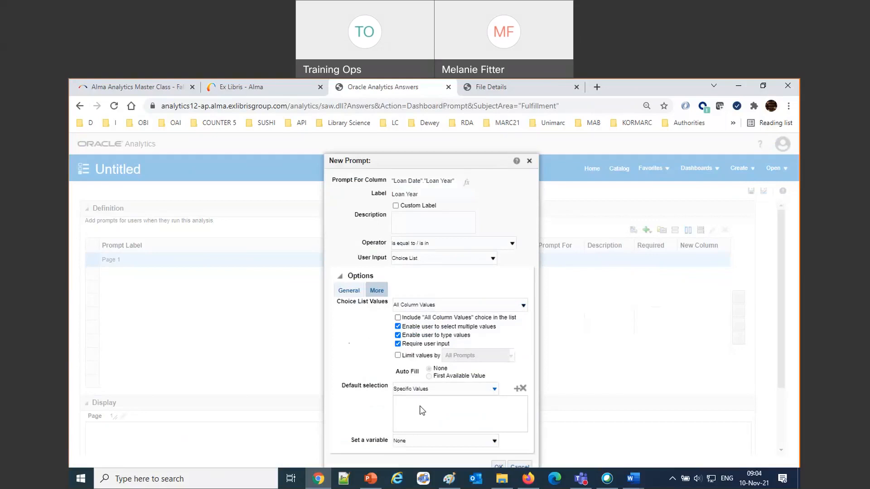
pyautogui.click(516, 389)
pyautogui.scroll(-5, 301, 366)
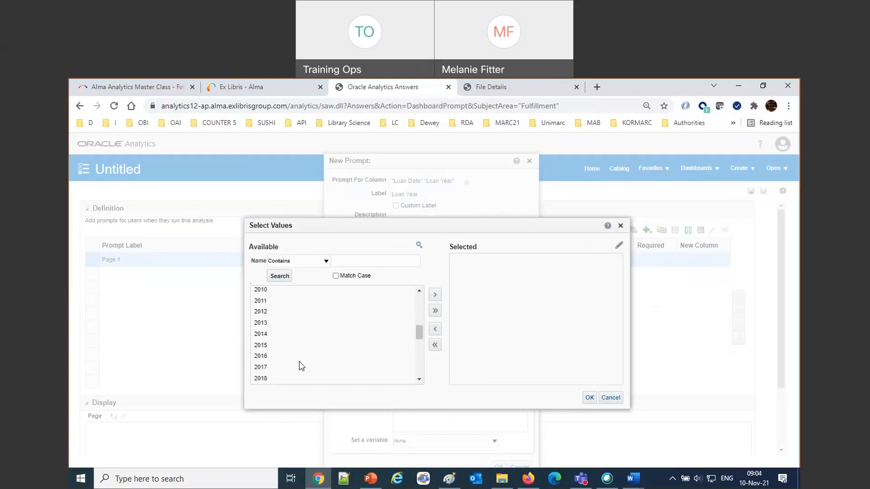
pyautogui.click(610, 397)
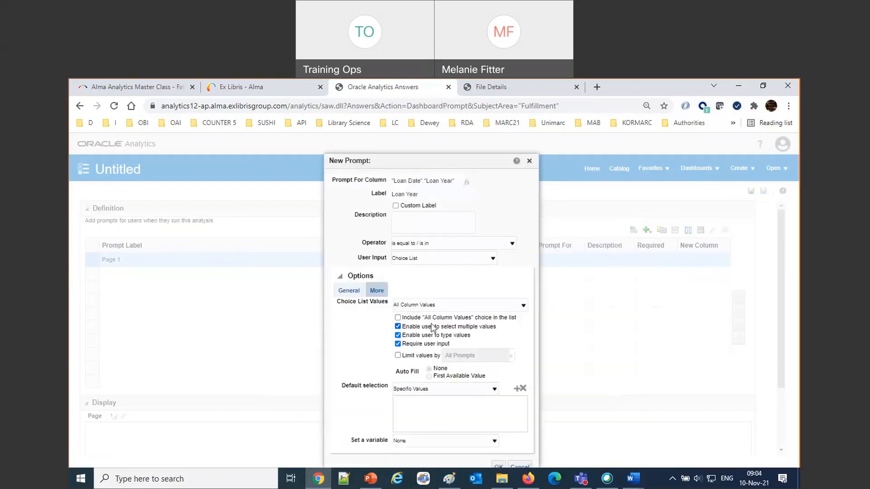
# Try to confirm the Loan Year prompt without a specific default value, and cancel it
pyautogui.click(340, 277)
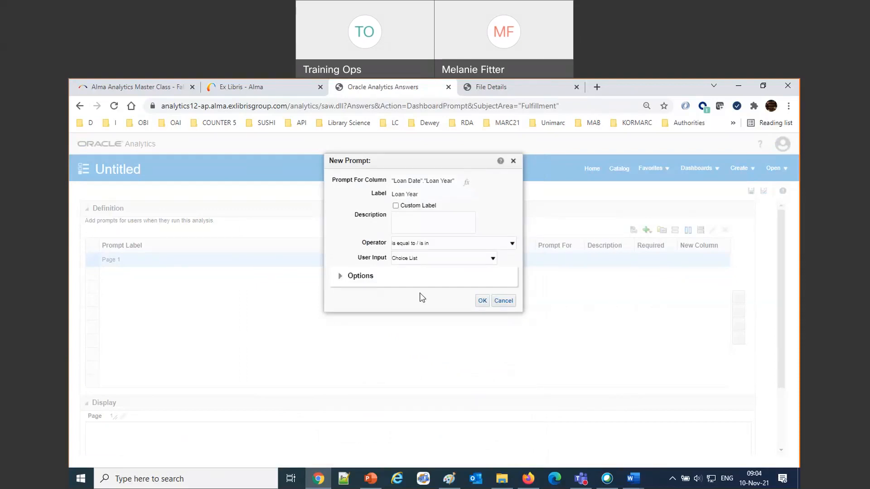
pyautogui.click(482, 301)
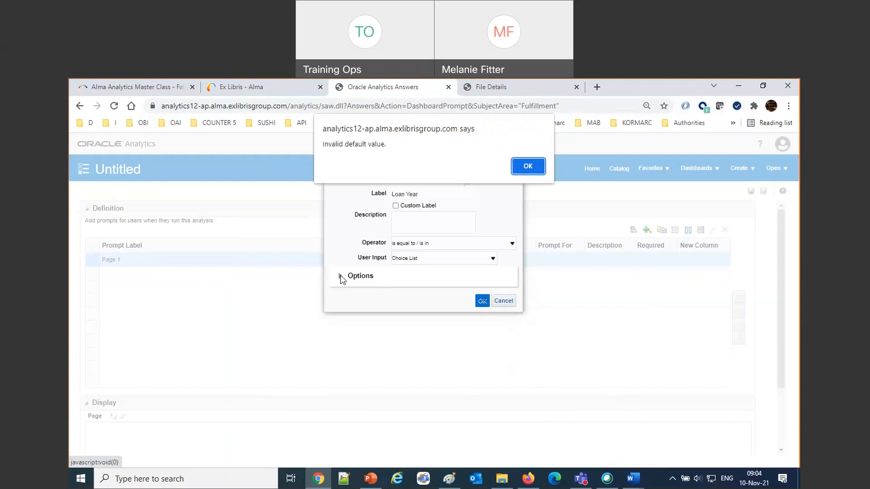
pyautogui.click(529, 165)
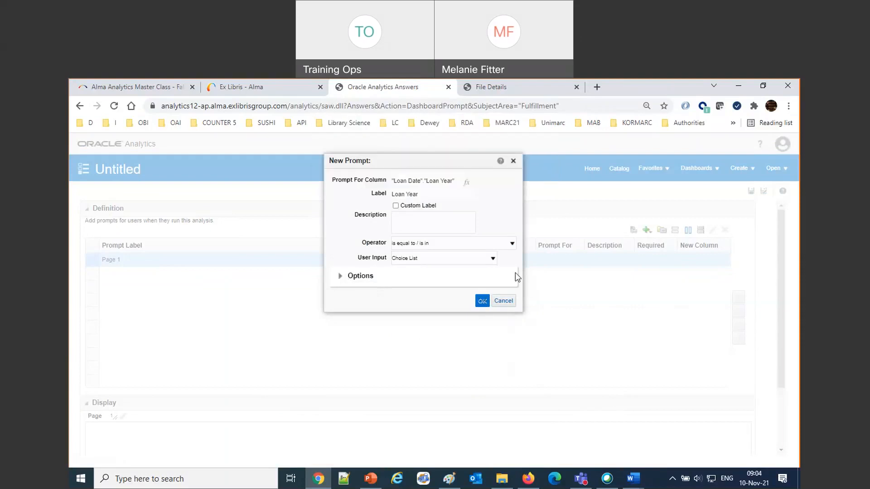
pyautogui.click(504, 301)
# Add a Loan Year column prompt with the operator is equal to / is in and a choice list input
pyautogui.click(646, 231)
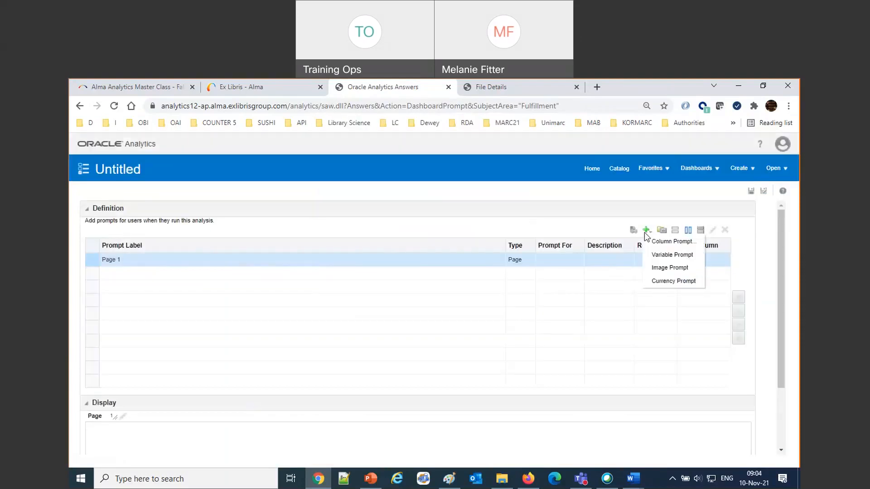
pyautogui.click(655, 241)
pyautogui.click(470, 435)
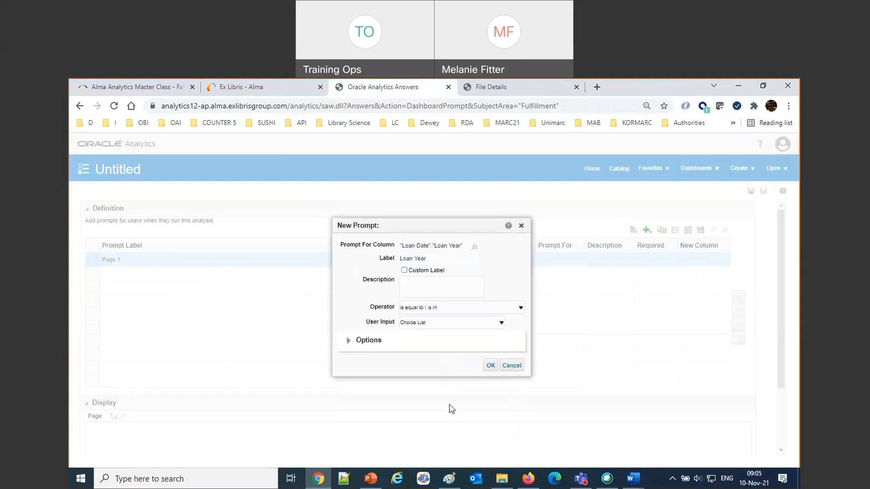
pyautogui.click(490, 366)
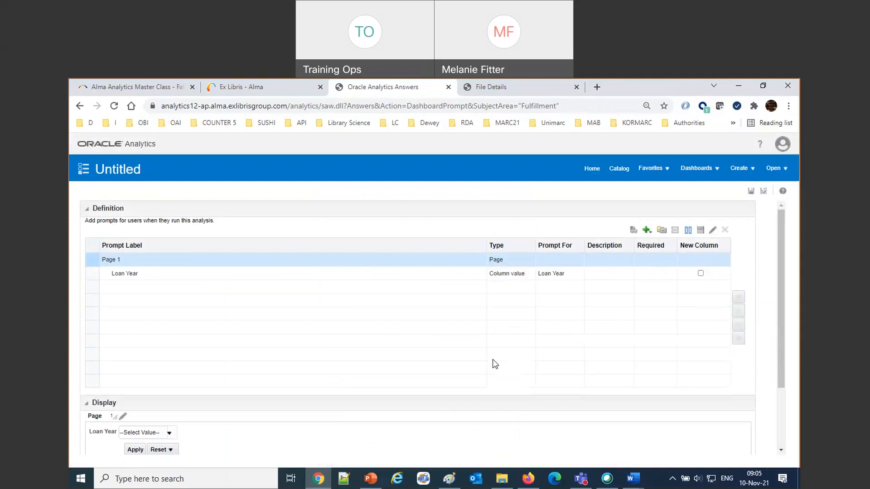
# Save the dashboard prompt as Loan Year Prompt in the Prompts folder of the shared AMC Folder
pyautogui.click(753, 195)
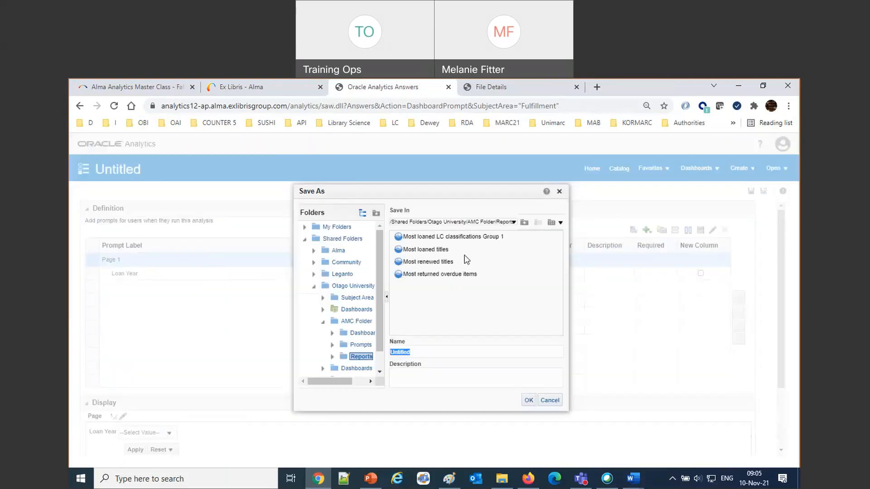
pyautogui.click(362, 346)
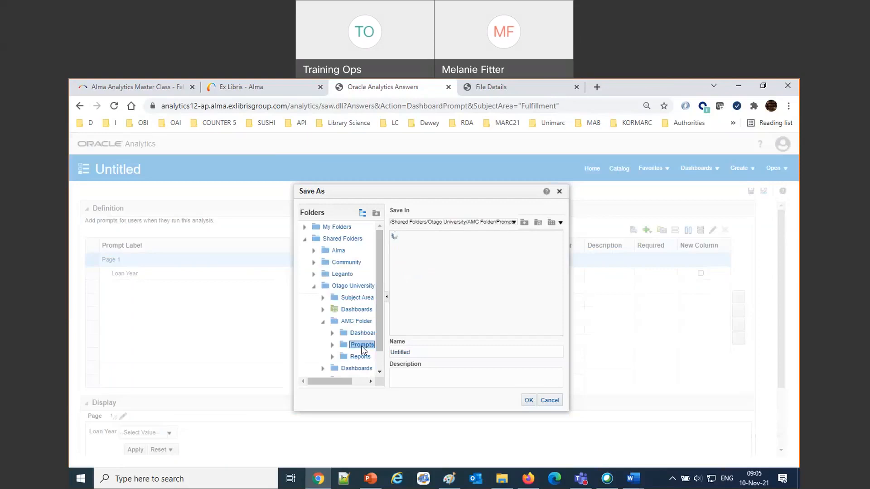
pyautogui.moveTo(421, 353); pyautogui.dragTo(380, 353)
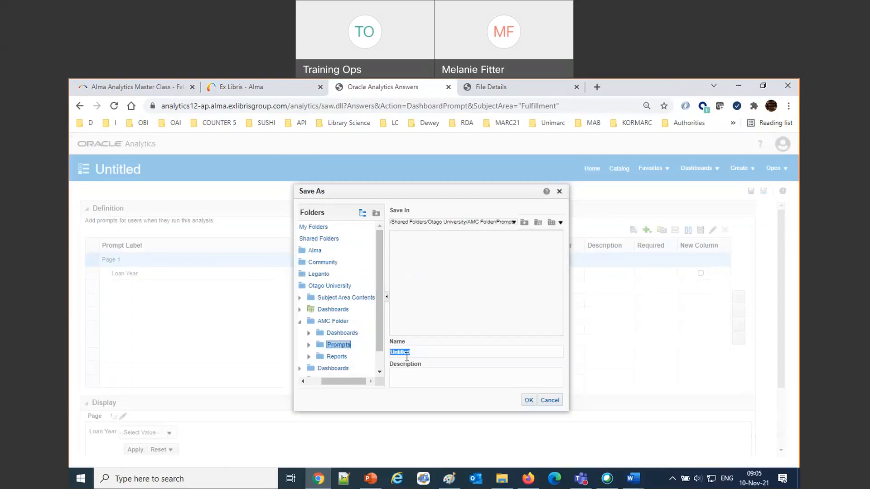
pyautogui.write('Loan ')
pyautogui.write('Year Pric')
pyautogui.write('mopt')
pyautogui.click(428, 352)
pyautogui.press('BackSpace')
pyautogui.press('BackSpace')
pyautogui.press('Delete')
pyautogui.press('Delete')
pyautogui.press('Delete')
pyautogui.write('rompt')
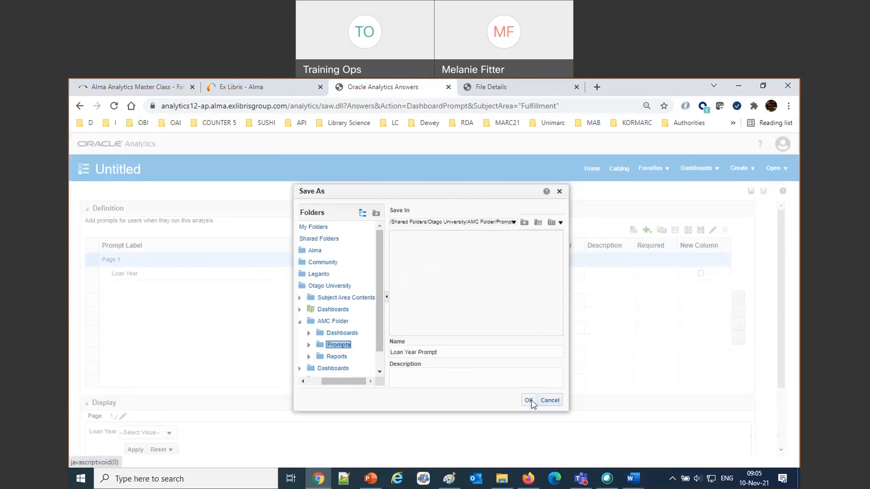
pyautogui.click(529, 401)
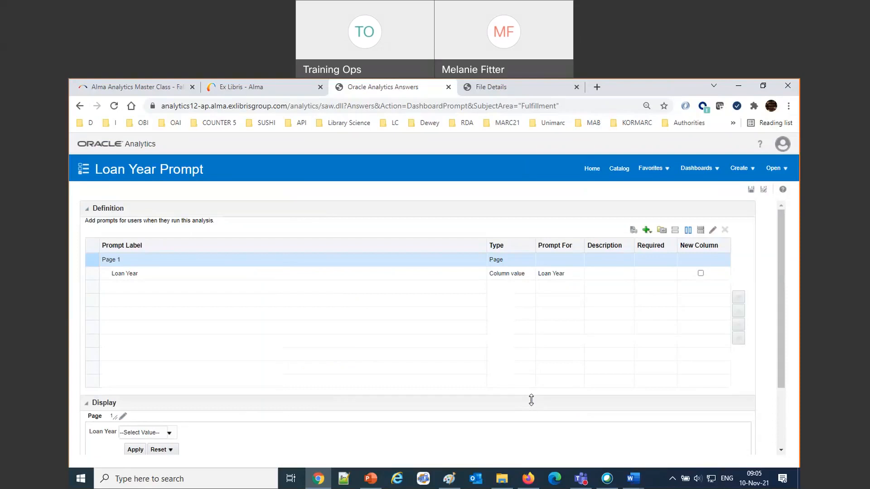
# Open The AMC Dashboard from the AMC Folder's Dashboards folder in the catalog for editing
pyautogui.click(619, 170)
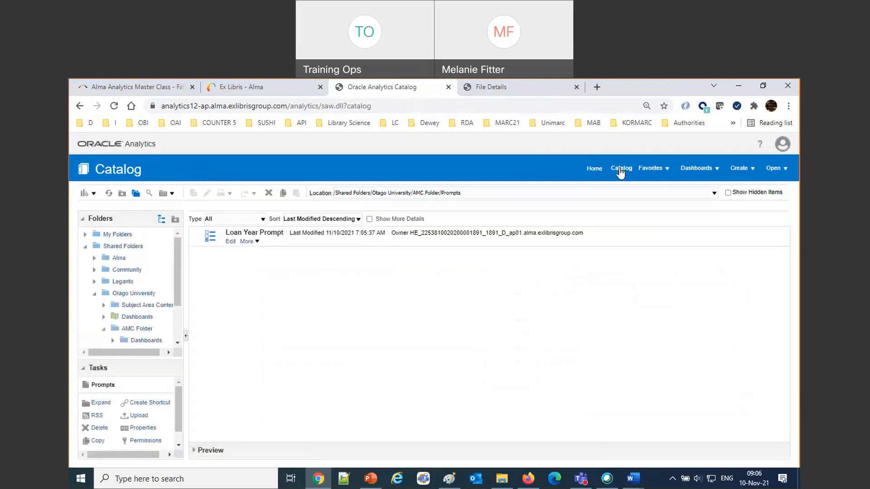
pyautogui.click(146, 340)
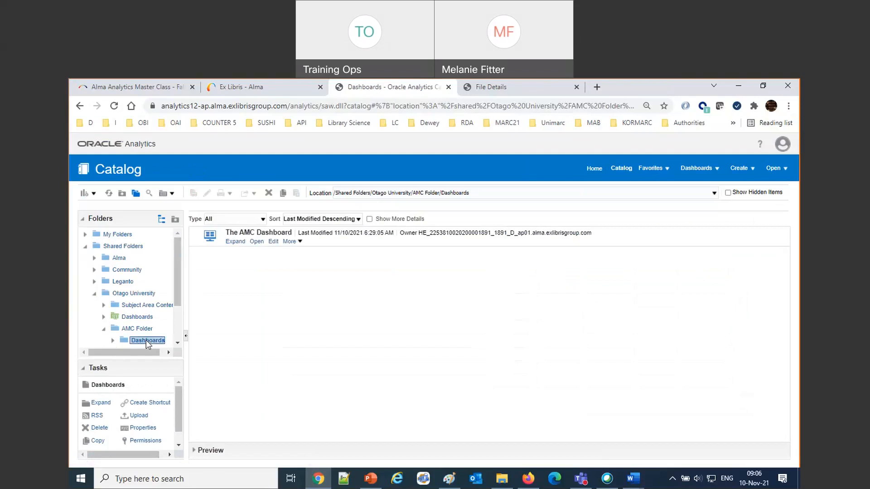
pyautogui.click(273, 242)
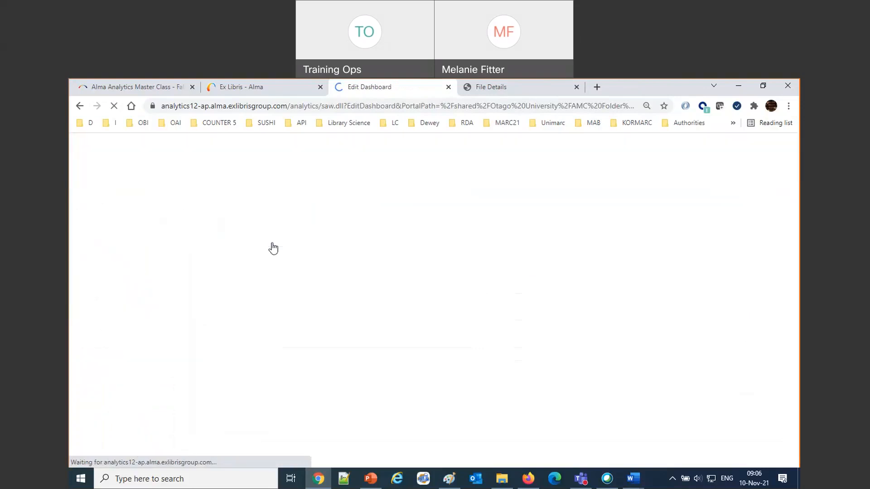
pyautogui.moveTo(373, 234)
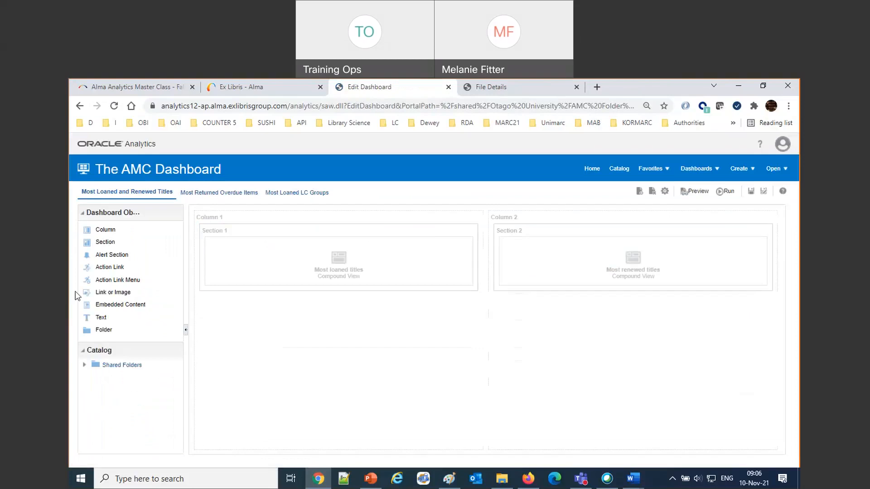
# Add a full-width column above the reports on the Most Loaned and Renewed Titles page, place Loan Year Prompt in it, and save
pyautogui.click(84, 365)
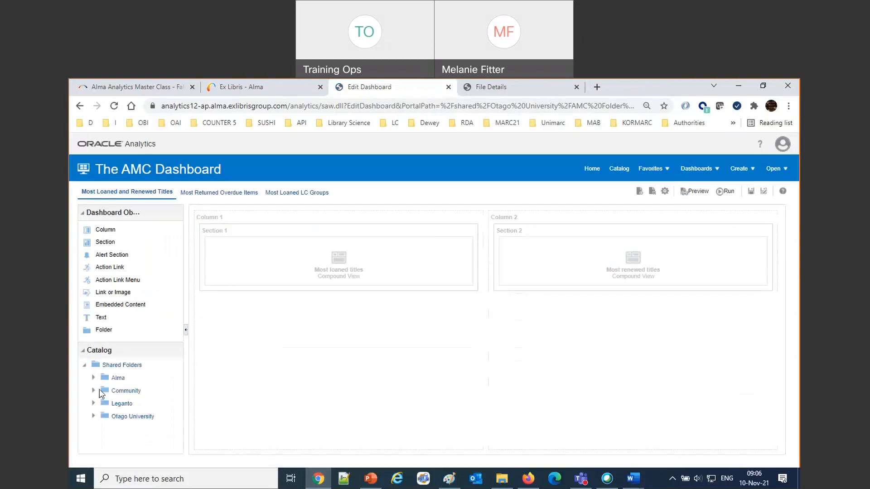
pyautogui.scroll(-2, 129, 429)
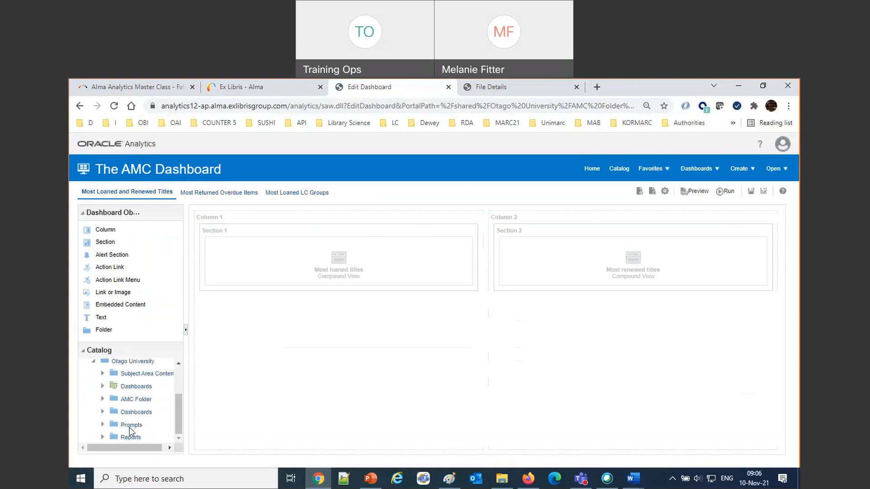
pyautogui.scroll(-2, 136, 394)
pyautogui.click(141, 388)
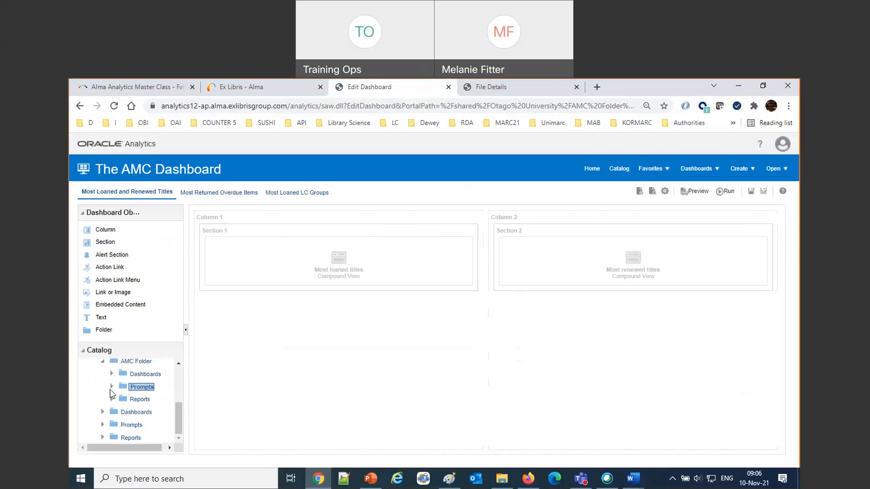
pyautogui.click(112, 386)
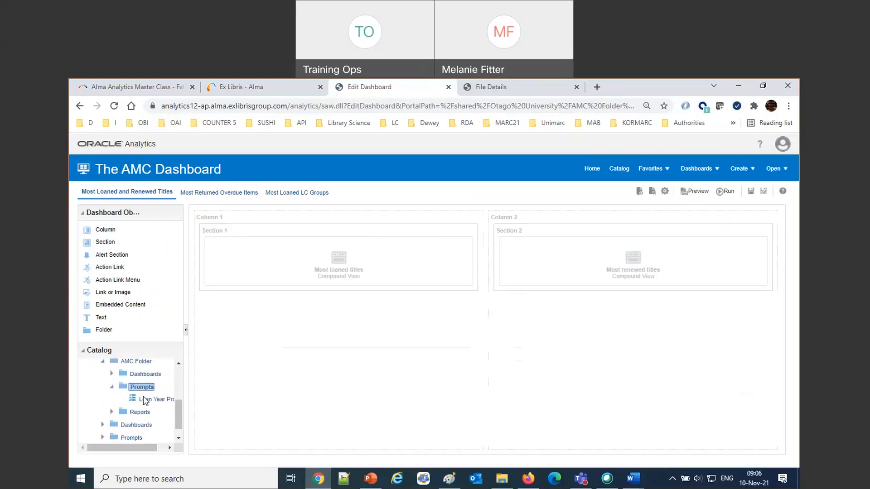
pyautogui.moveTo(157, 399)
pyautogui.mouseDown()
pyautogui.moveTo(311, 233)
pyautogui.moveTo(315, 205)
pyautogui.moveTo(363, 213)
pyautogui.moveTo(272, 215)
pyautogui.moveTo(141, 401)
pyautogui.mouseUp()
pyautogui.moveTo(105, 230); pyautogui.dragTo(225, 213)
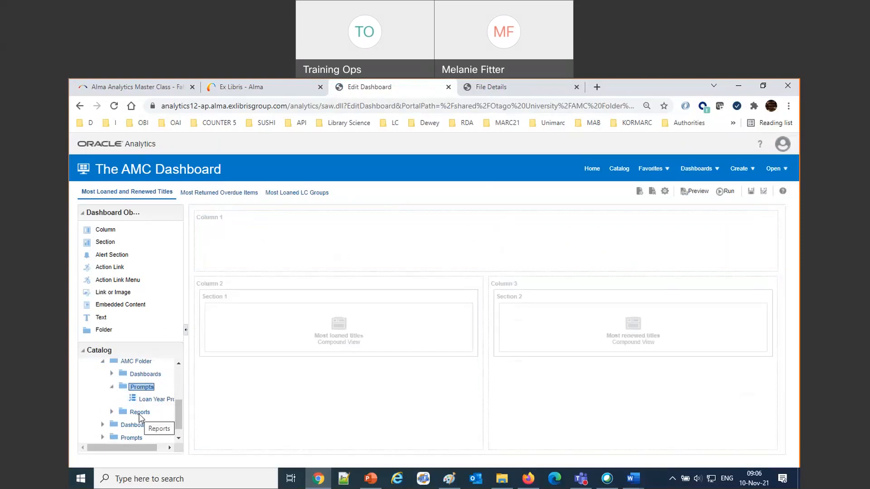
pyautogui.moveTo(156, 403); pyautogui.dragTo(311, 255)
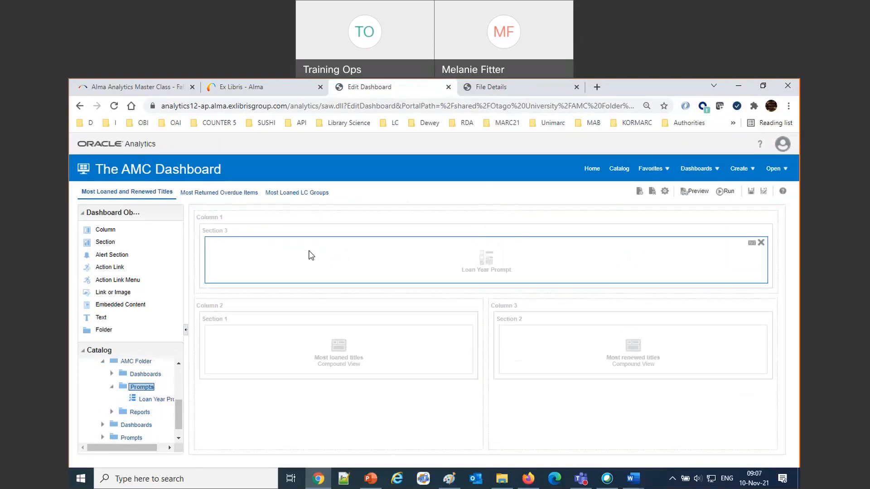
pyautogui.click(751, 192)
# Place the AMC Folder's Prompts folder above the report on the Most Returned Overdue Items page and save the dashboard
pyautogui.click(230, 194)
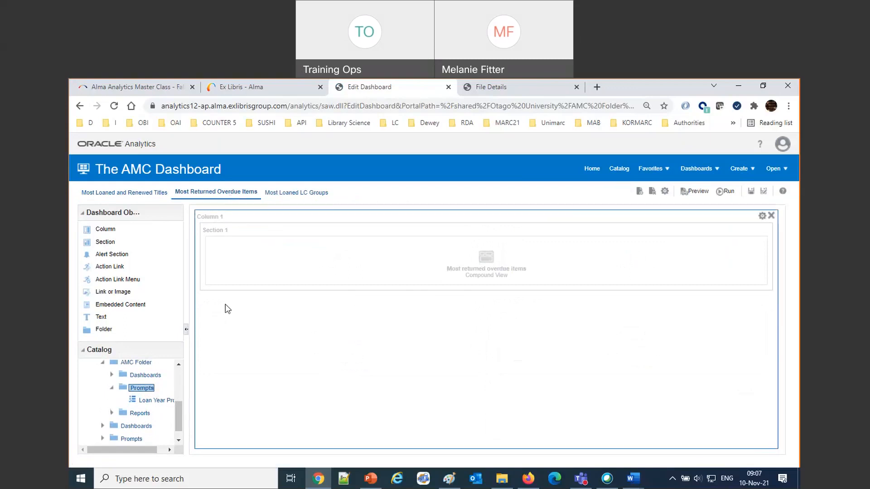
pyautogui.moveTo(145, 388); pyautogui.dragTo(289, 215)
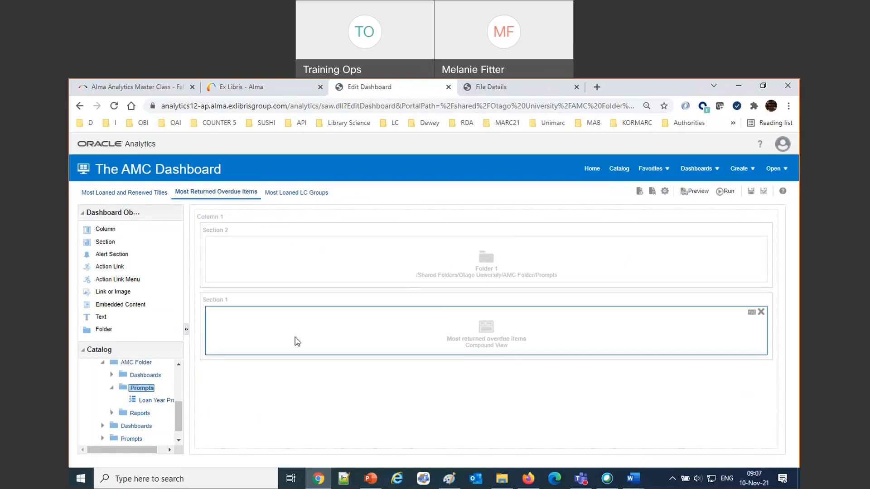
pyautogui.click(752, 195)
# Place Loan Year Prompt above the report on the Most Loaned LC Groups page and save the dashboard, keeping pending changes
pyautogui.click(294, 193)
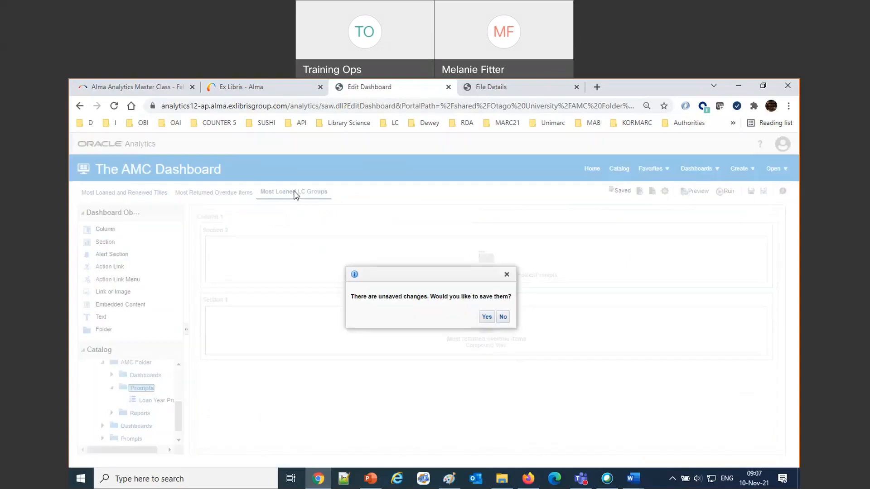
pyautogui.click(486, 317)
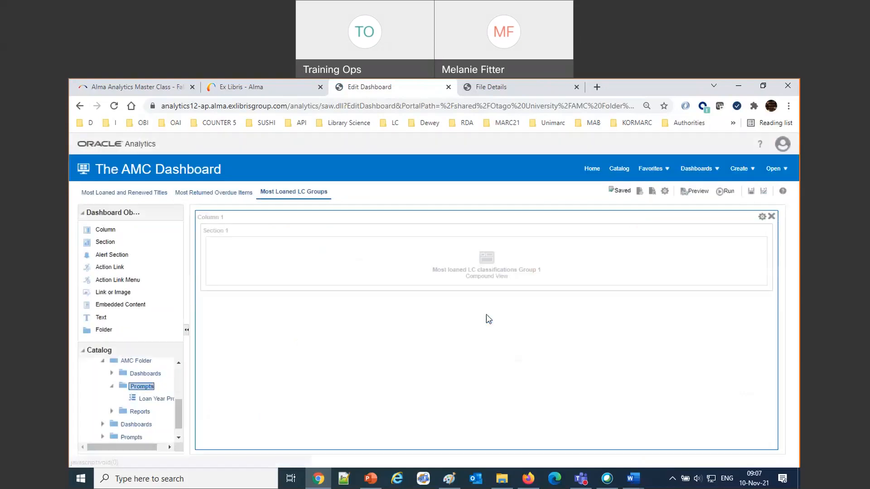
pyautogui.moveTo(144, 399); pyautogui.dragTo(363, 219)
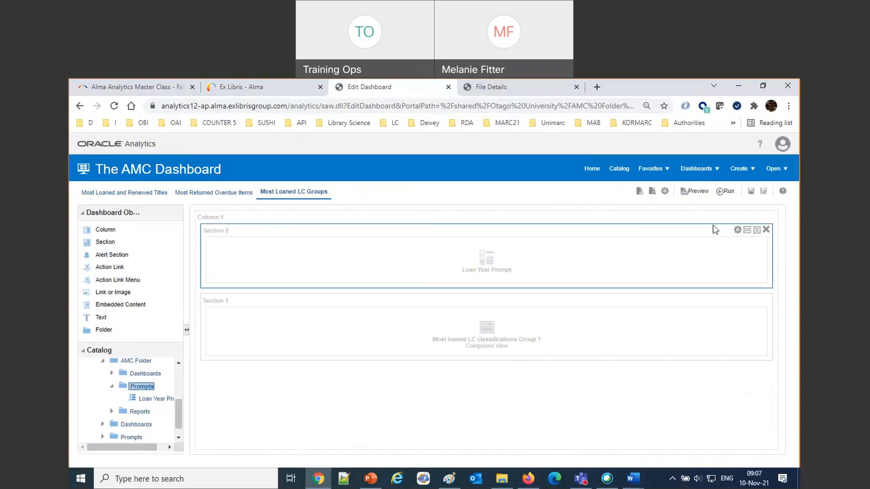
pyautogui.click(752, 191)
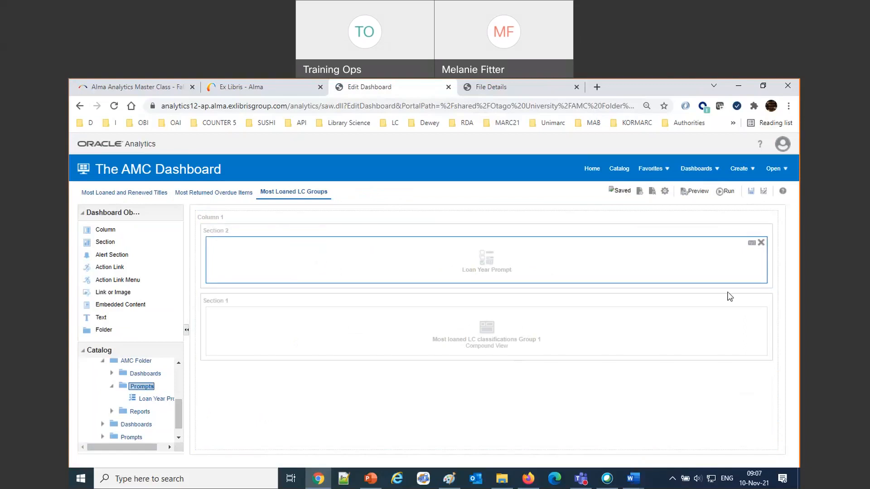
# Run the dashboard and choose 2016 as the Loan Year on the Most Loaned LC Groups page
pyautogui.click(719, 195)
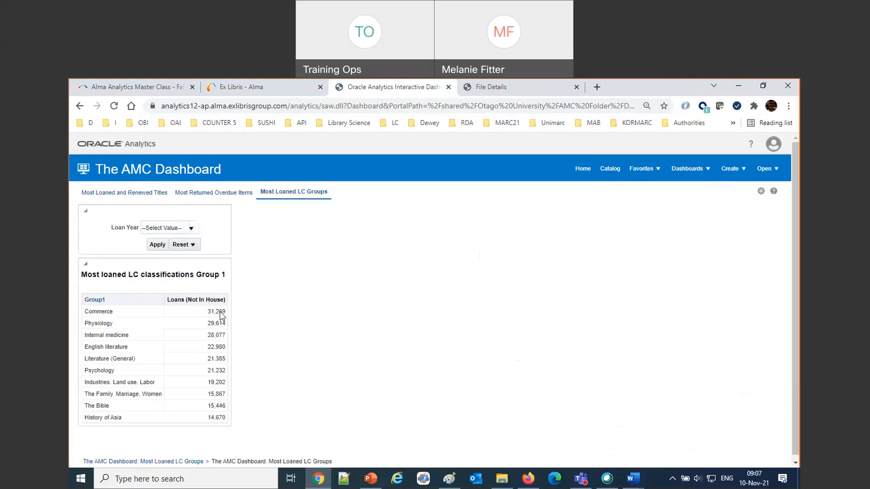
pyautogui.click(192, 230)
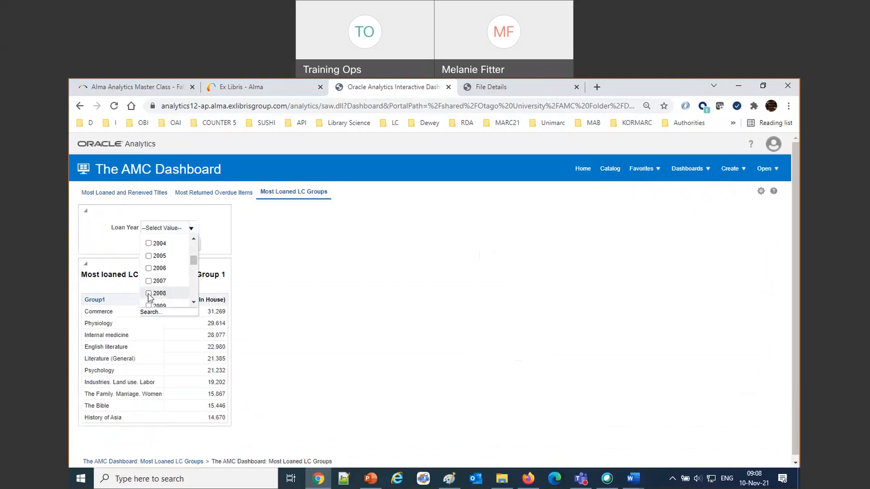
pyautogui.scroll(-3, 154, 297)
pyautogui.scroll(-2, 154, 297)
pyautogui.click(157, 285)
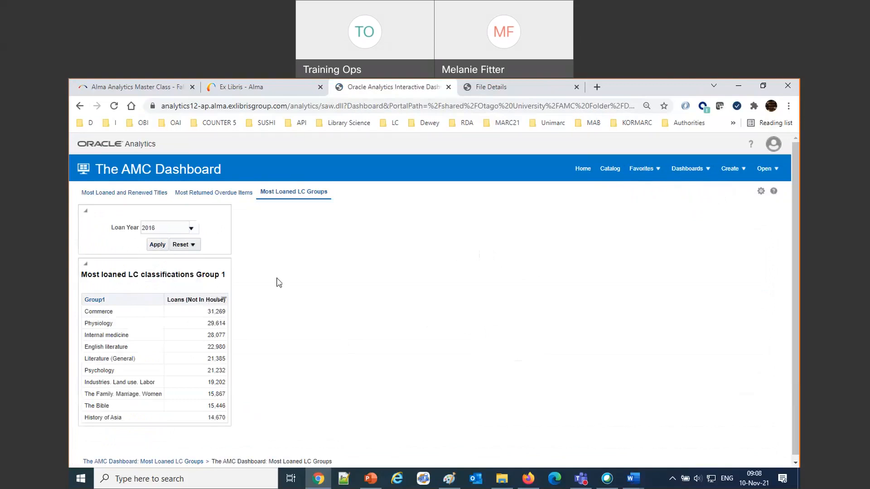
# Check how the prompt appears on the Most Returned Overdue Items, Most Loaned and Renewed Titles, and Most Loaned LC Groups pages
pyautogui.click(202, 193)
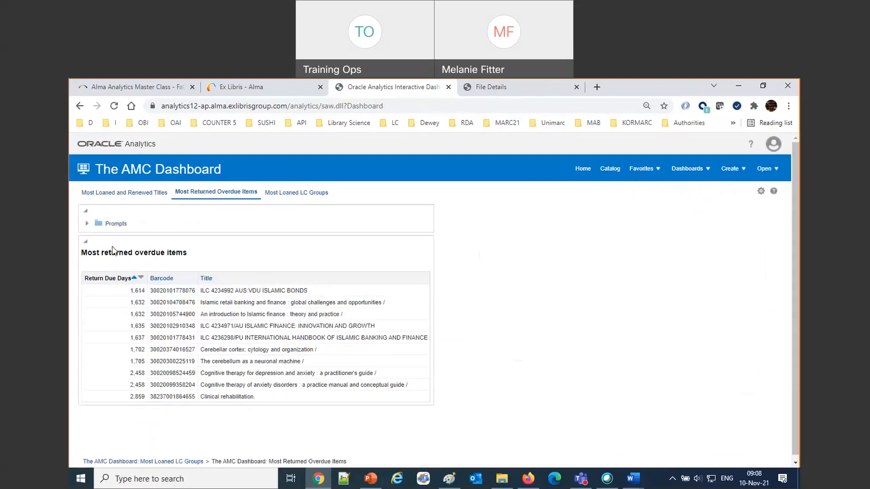
pyautogui.doubleClick(109, 225)
pyautogui.click(115, 194)
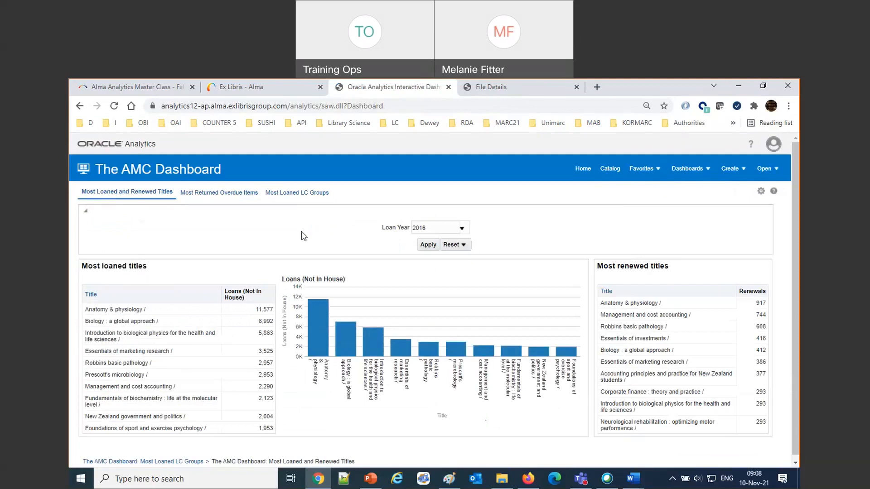
pyautogui.click(297, 195)
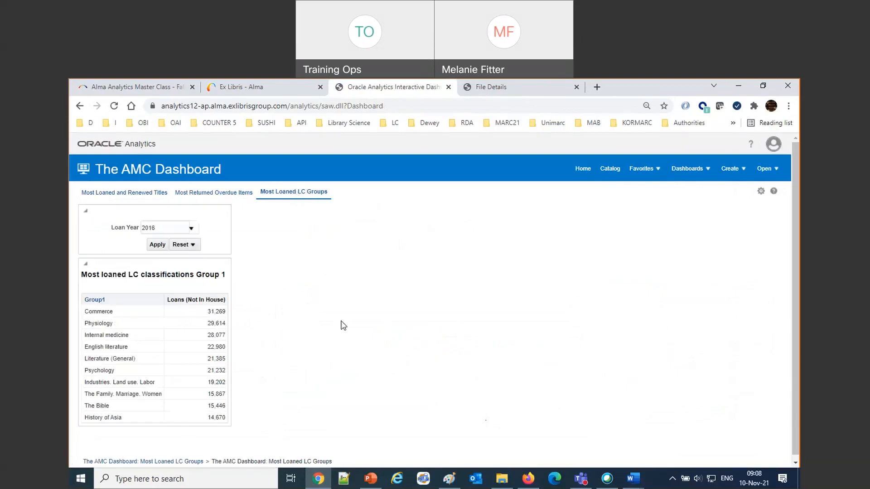
pyautogui.click(117, 191)
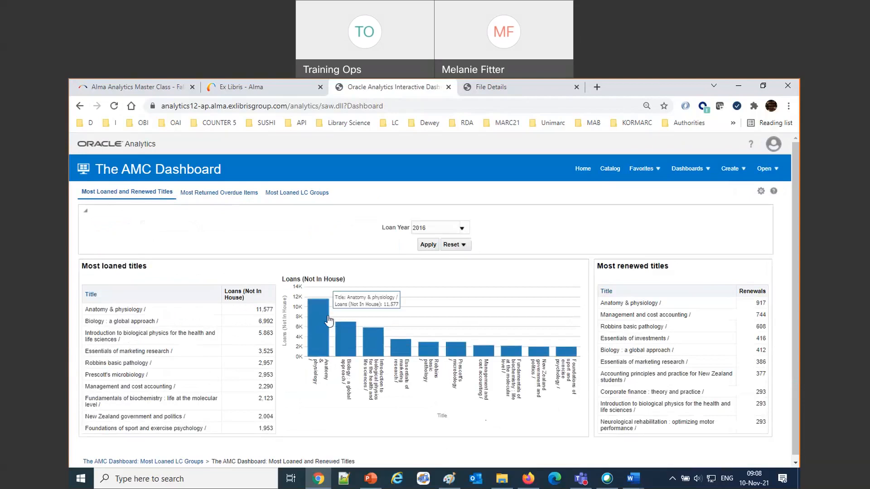
# Reopen The AMC Dashboard for editing and delete the section holding the Prompts folder from the Most Returned Overdue Items page
pyautogui.click(614, 172)
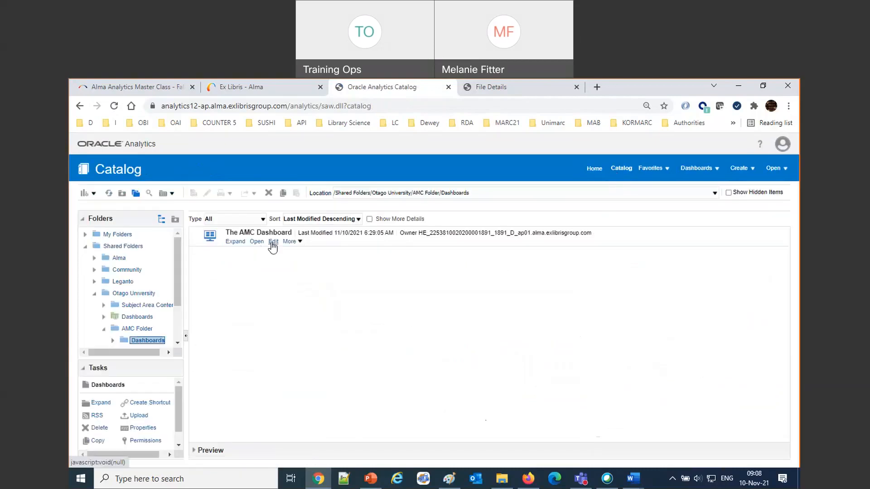
pyautogui.click(273, 243)
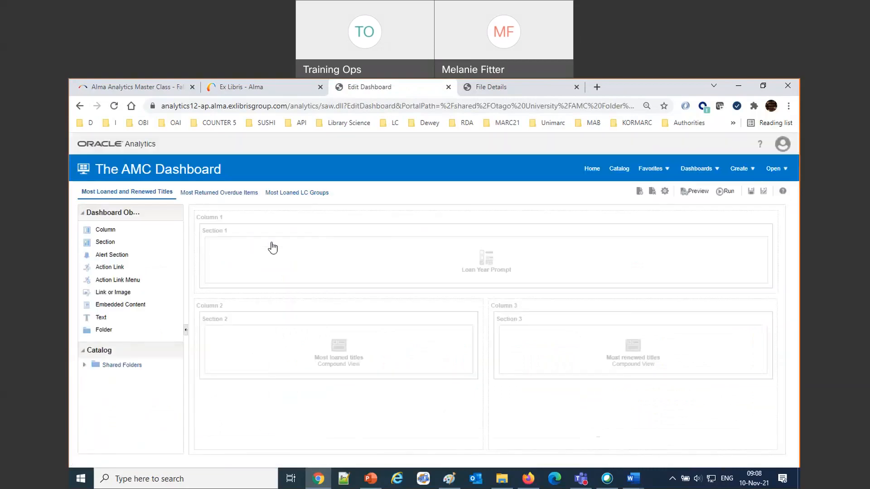
pyautogui.click(239, 194)
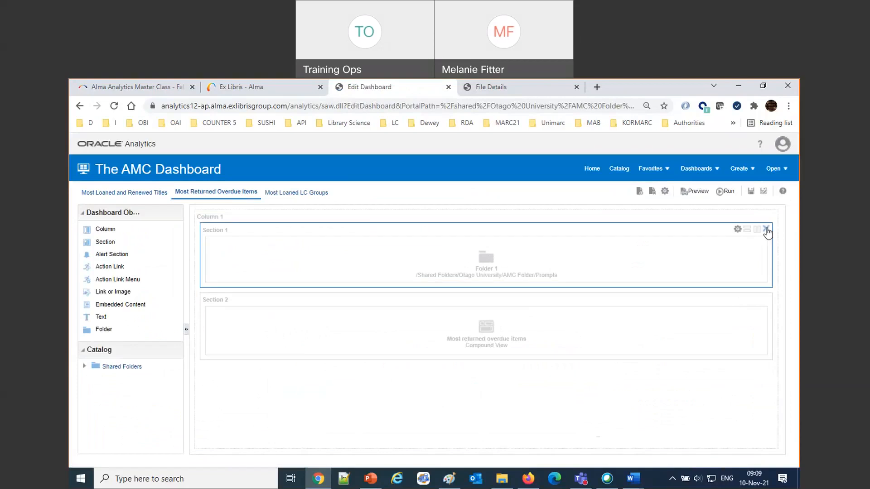
pyautogui.click(766, 230)
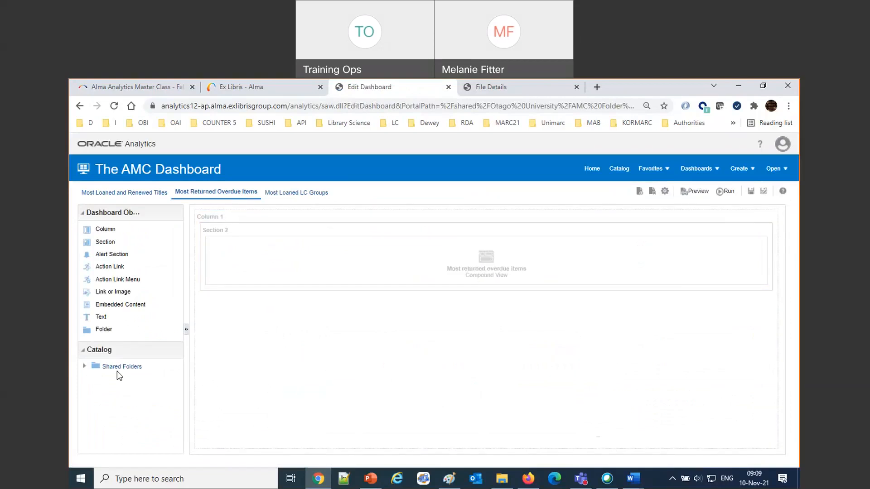
# Place Loan Year Prompt from AMC Folder's Prompts in a new column above the report on the Most Returned Overdue Items page and save the dashboard
pyautogui.moveTo(99, 234); pyautogui.dragTo(283, 220)
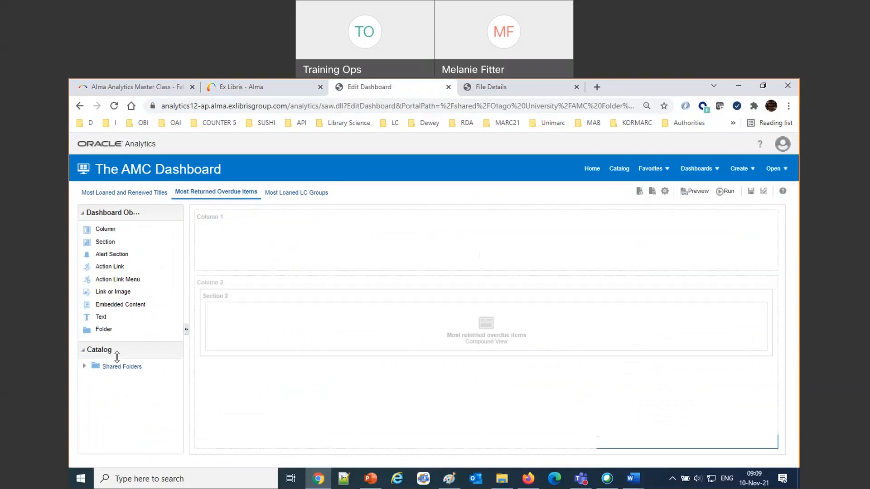
pyautogui.click(85, 366)
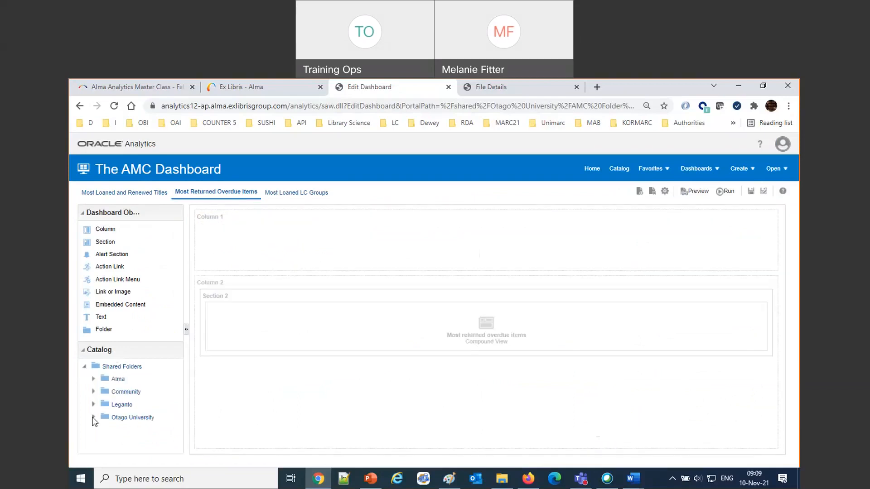
pyautogui.click(93, 417)
pyautogui.scroll(-2, 97, 422)
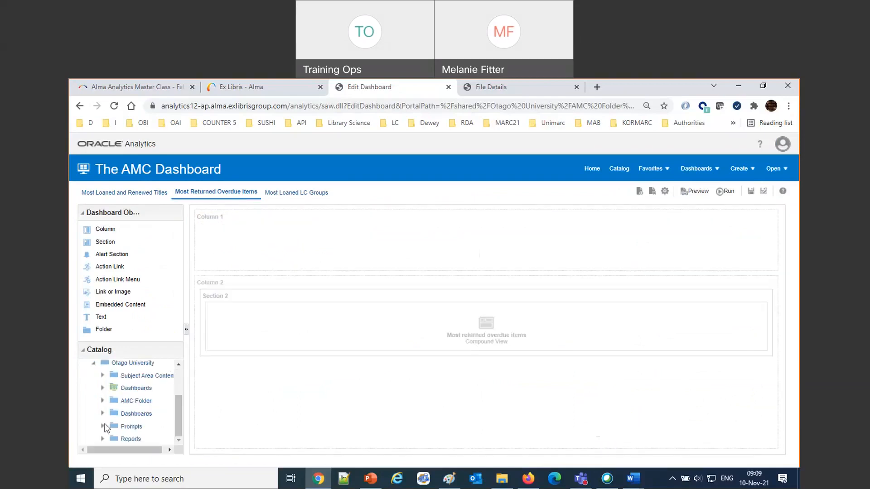
pyautogui.click(103, 401)
pyautogui.scroll(-1, 117, 398)
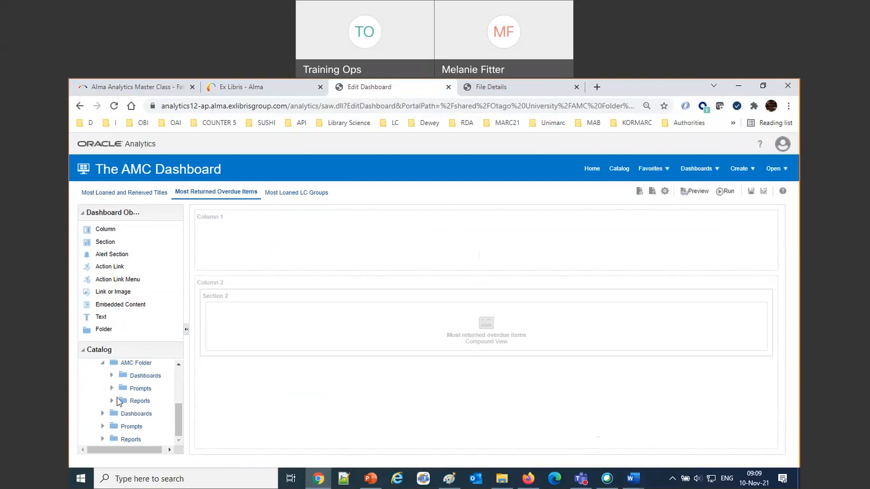
pyautogui.click(111, 388)
pyautogui.scroll(-1, 144, 392)
pyautogui.moveTo(145, 389); pyautogui.dragTo(353, 234)
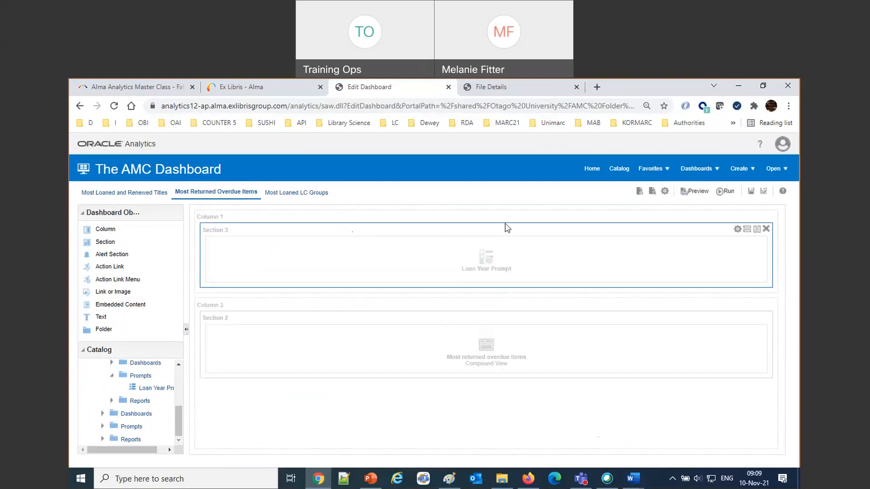
pyautogui.click(751, 191)
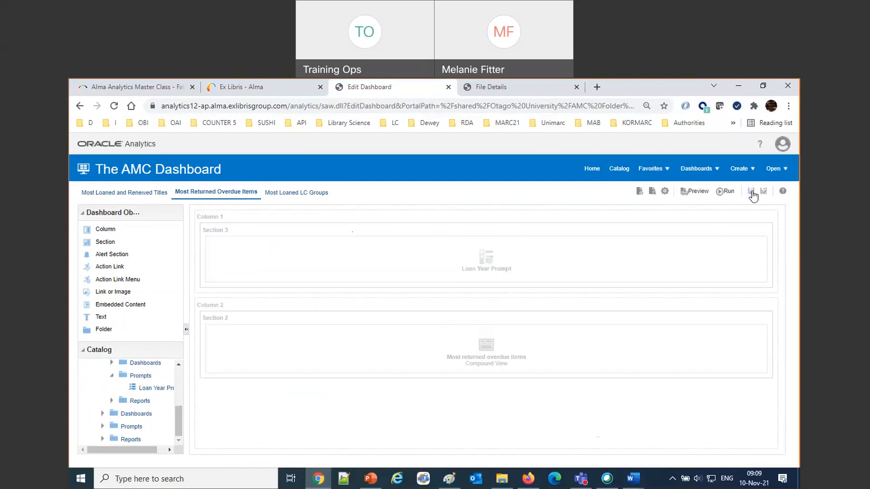
# On the Most Loaned LC Groups page, replace the existing prompt section with Loan Year Prompt in a new column above the report and save
pyautogui.click(289, 195)
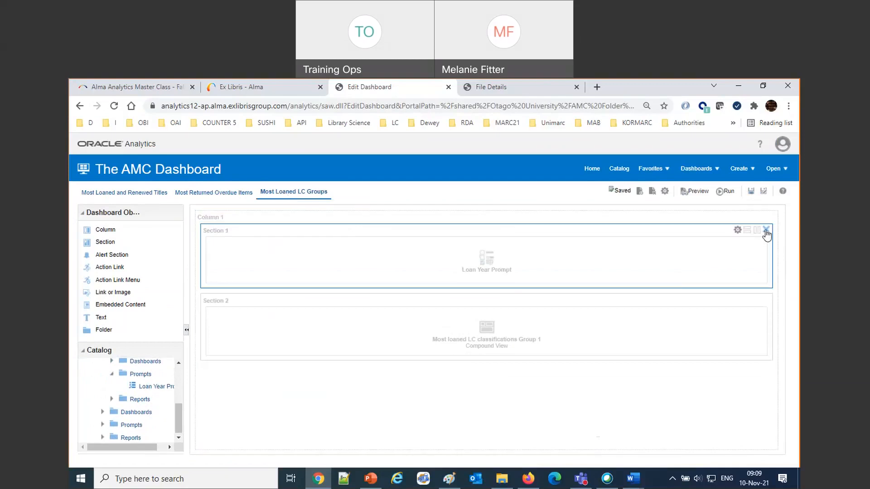
pyautogui.click(766, 231)
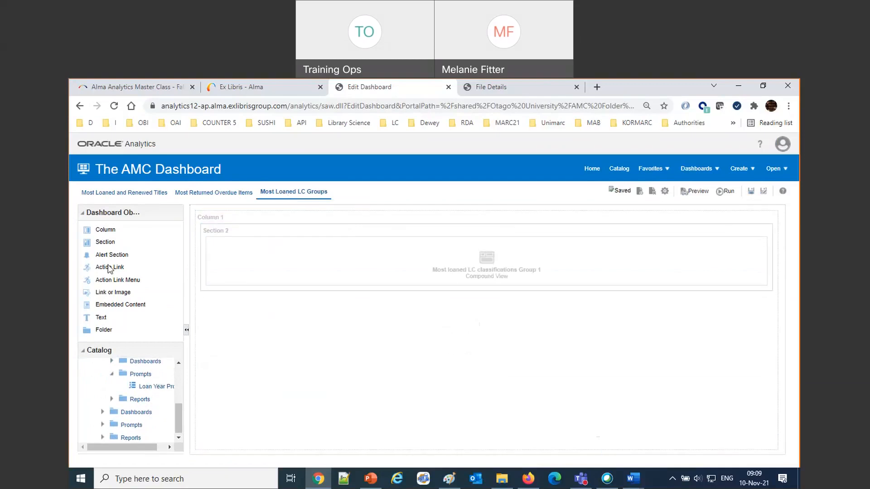
pyautogui.moveTo(106, 235); pyautogui.dragTo(239, 249)
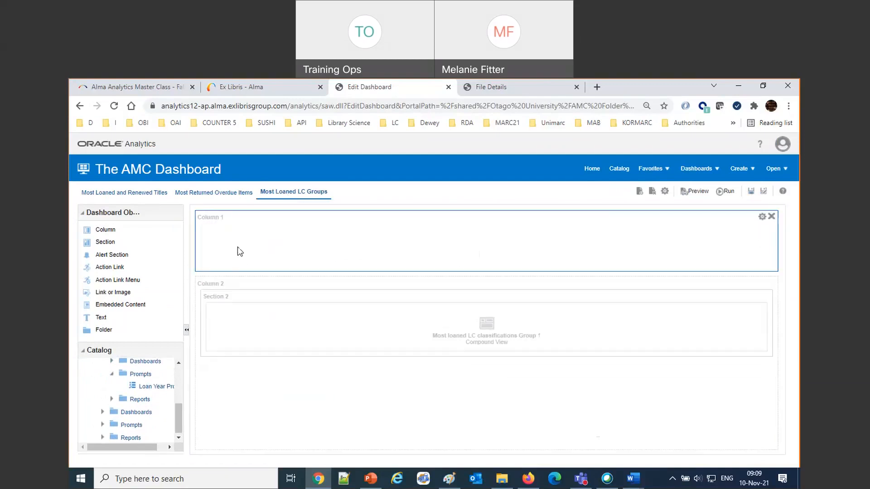
pyautogui.moveTo(158, 383); pyautogui.dragTo(273, 262)
pyautogui.click(751, 190)
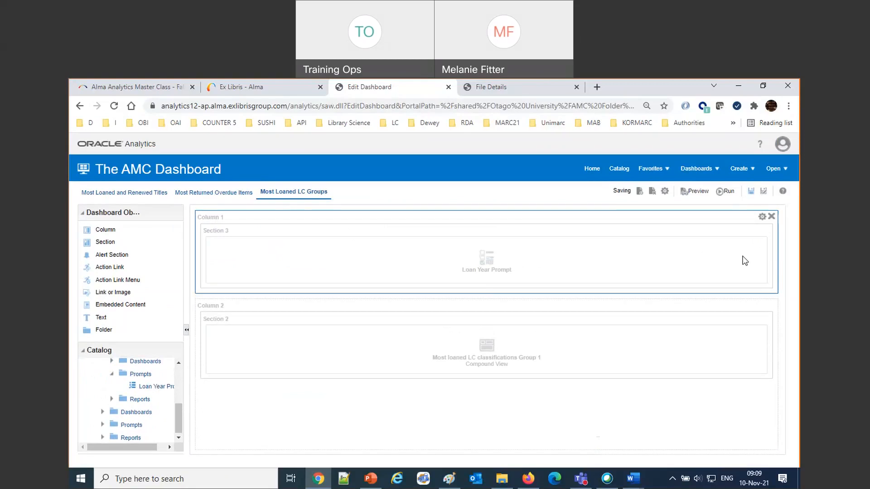
# Run the dashboard and apply 2013 as the Loan Year on the Most Loaned LC Groups page
pyautogui.click(724, 192)
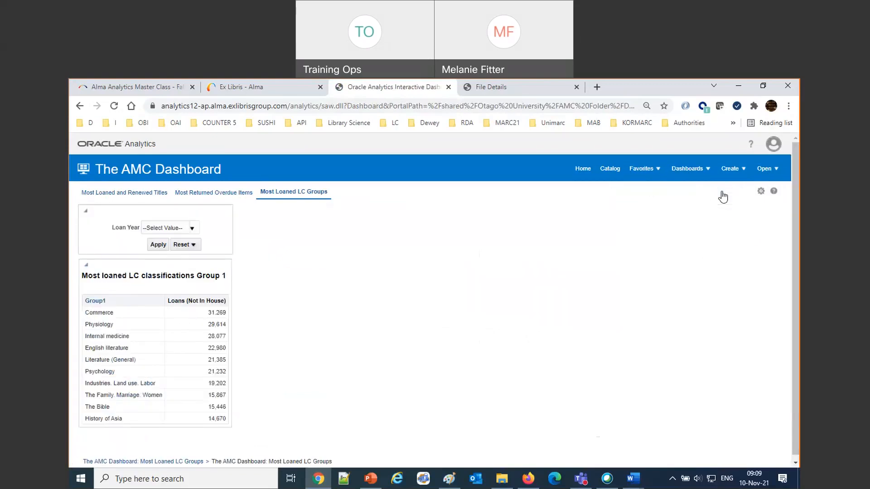
pyautogui.click(192, 228)
pyautogui.scroll(-10, 167, 293)
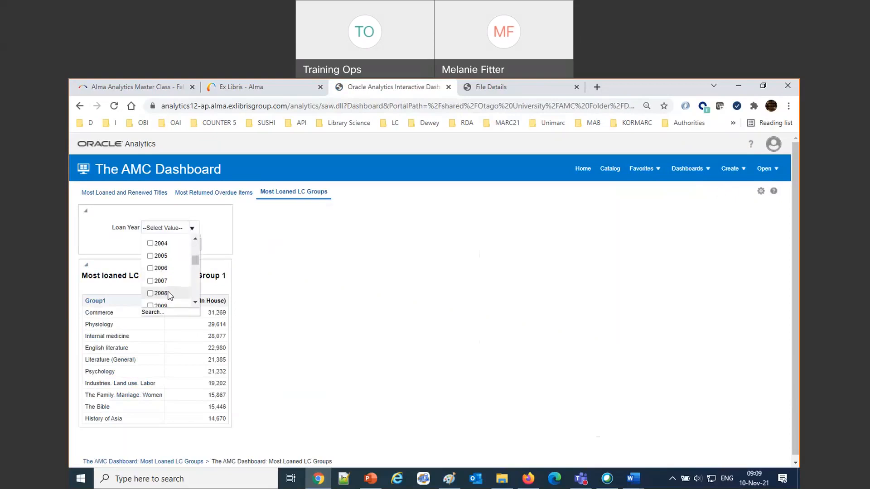
pyautogui.scroll(6, 167, 293)
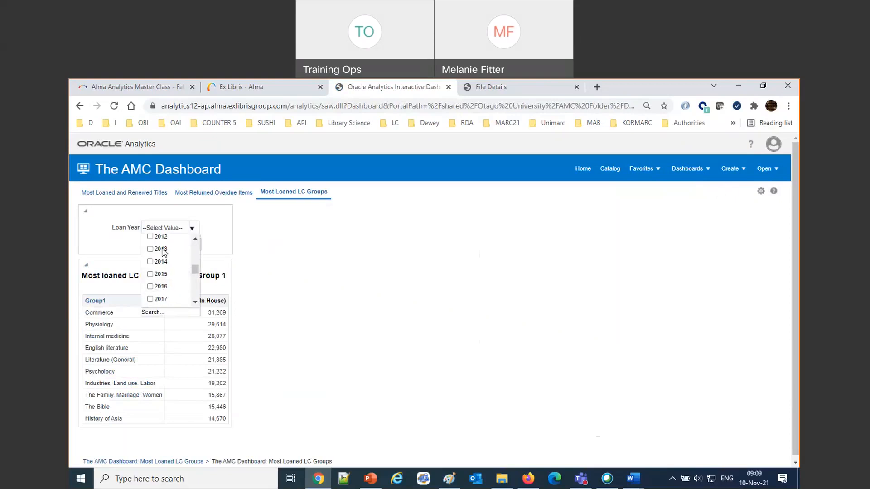
pyautogui.click(151, 303)
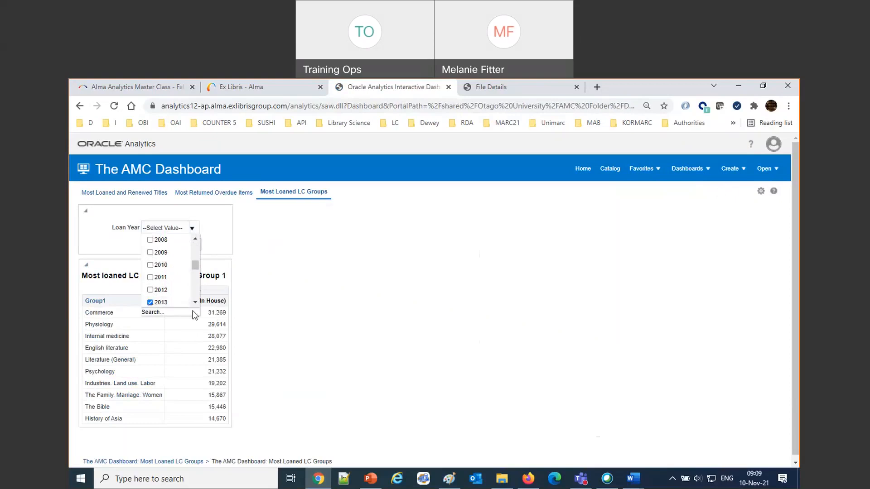
pyautogui.click(334, 293)
pyautogui.click(155, 245)
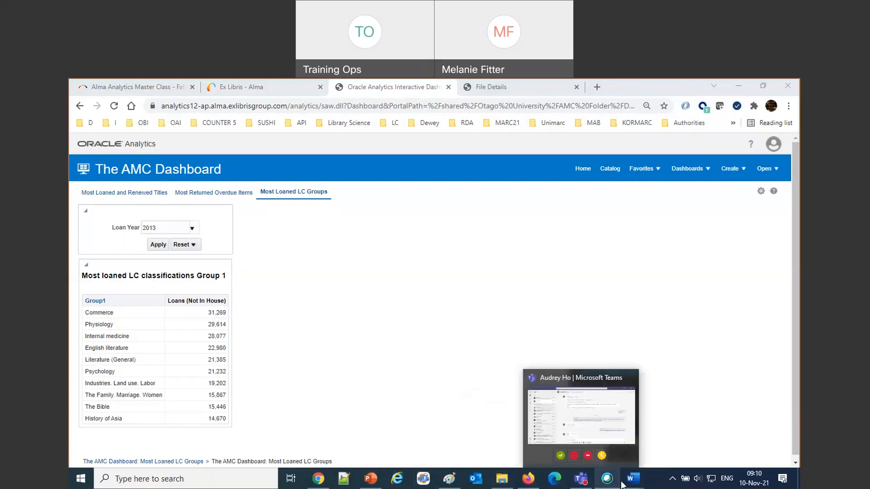
# Switch to Word and replace the document's text with the question about filtering two different columns with one dashboard prompt, set left-to-right
pyautogui.moveTo(633, 479)
pyautogui.click(572, 448)
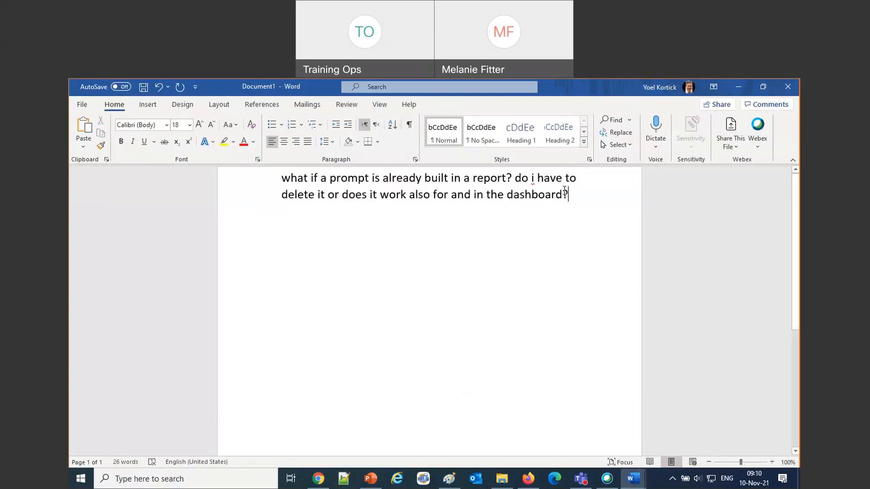
pyautogui.hotkey('ctrl', 'a')
pyautogui.write('s it possible to filter after two different columns (containing the same values) with one dashboard prompt? It Would be practical if you have reports from different subject areas.')
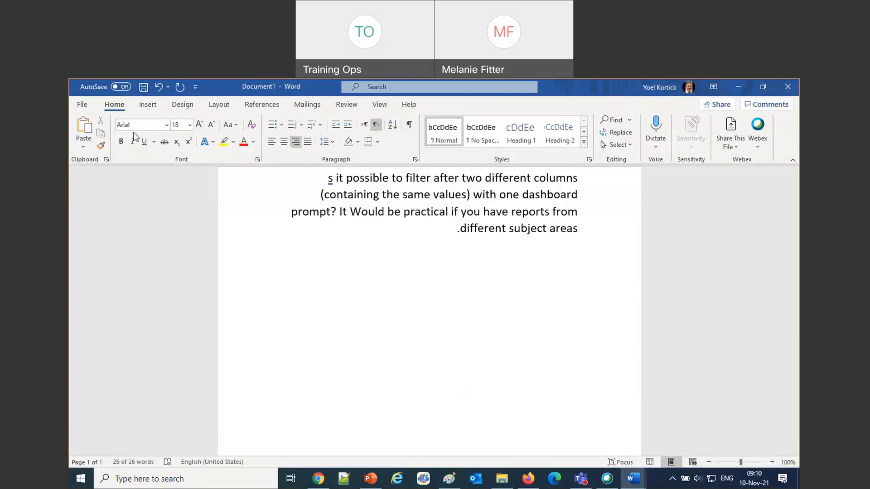
pyautogui.hotkey('ctrl', 'shift')
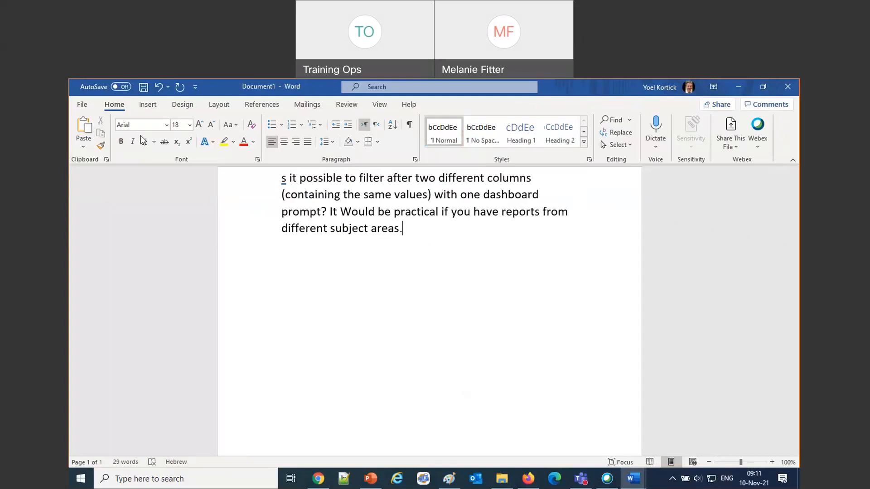
pyautogui.click(477, 478)
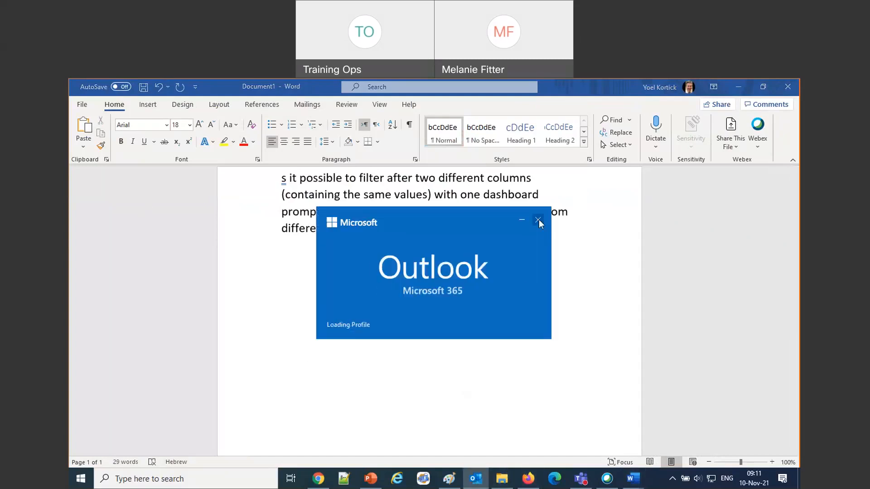
pyautogui.click(538, 220)
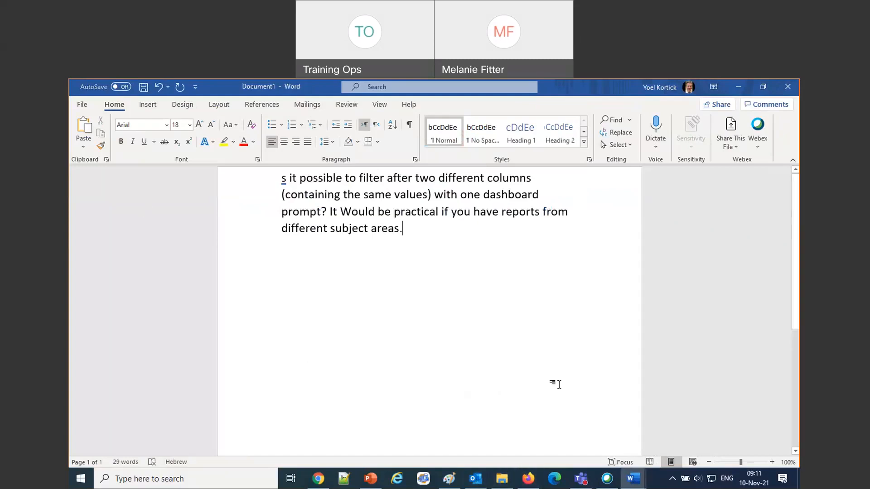
pyautogui.click(529, 481)
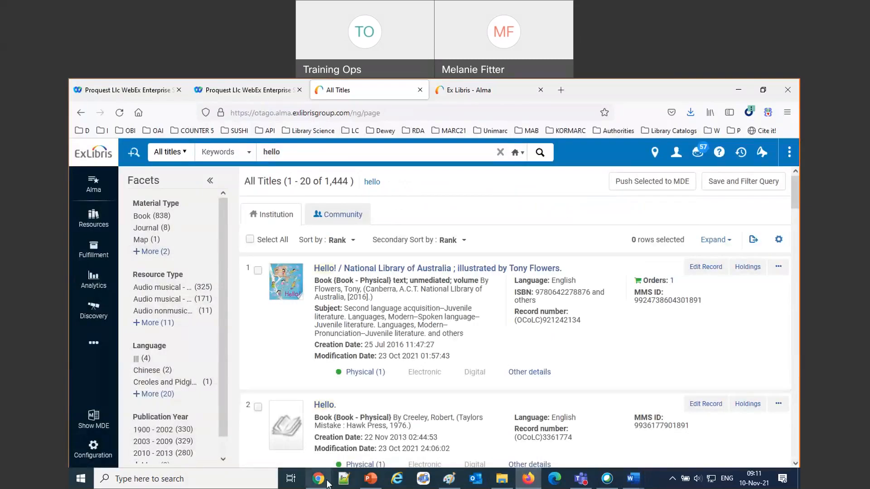
# Switch back to Oracle Analytics in Chrome and open the Most loaned titles report from AMC Folder's Reports in the catalog for editing
pyautogui.click(326, 482)
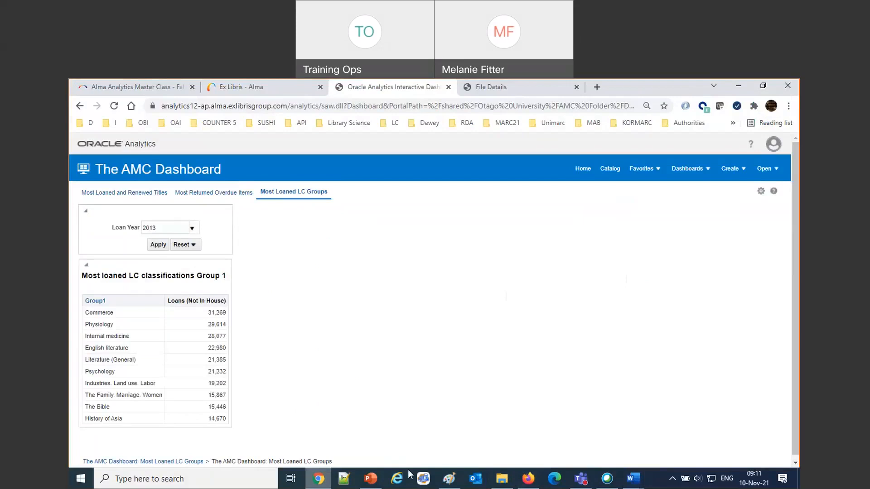
pyautogui.click(606, 170)
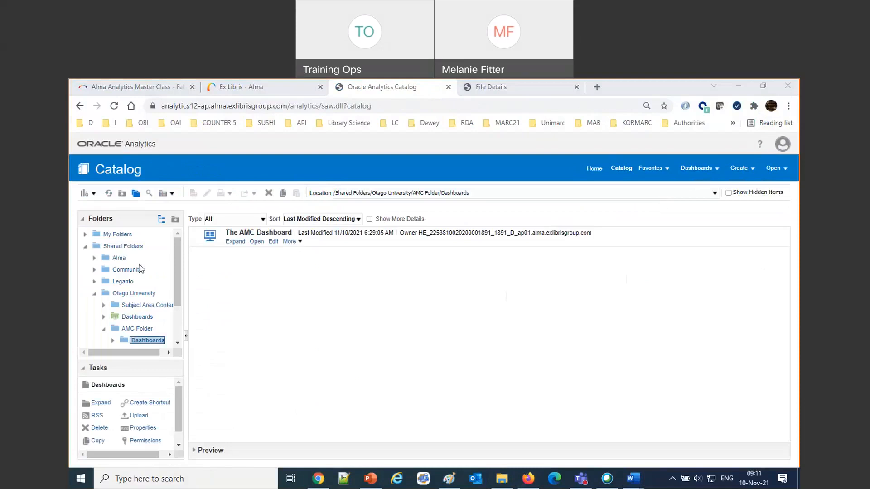
pyautogui.scroll(-2, 136, 307)
pyautogui.click(142, 308)
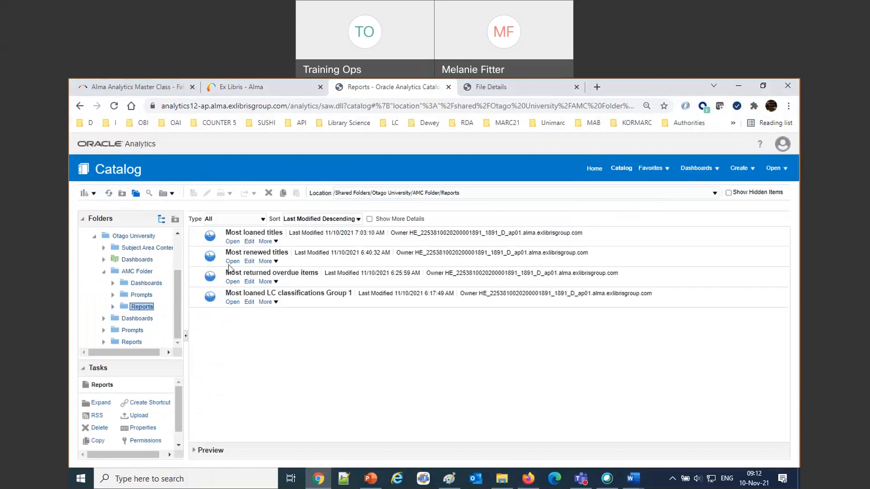
pyautogui.click(249, 242)
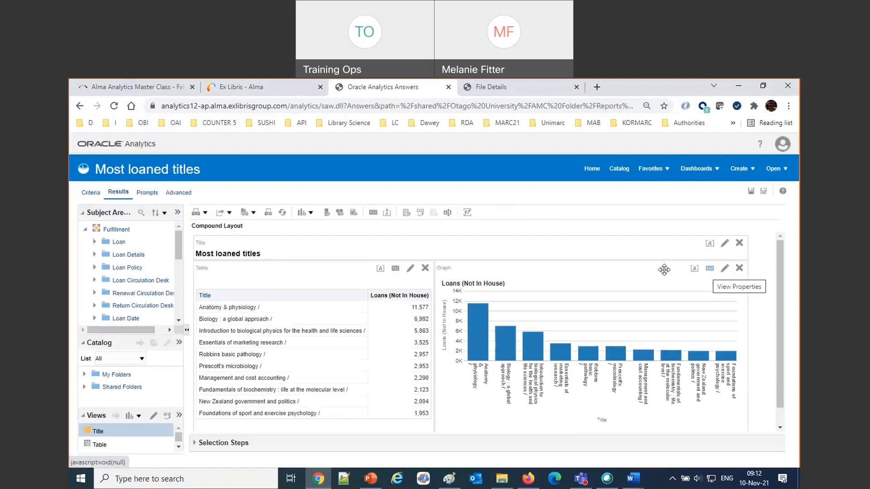
# Add a Loan Year filter with the operator "is prompted" to the Most loaned titles report, save it, and return to the catalog
pyautogui.click(93, 193)
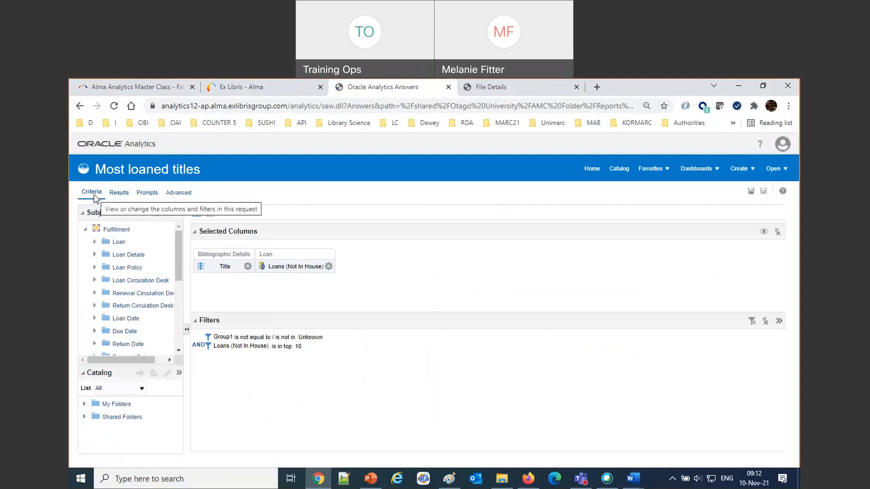
pyautogui.click(752, 322)
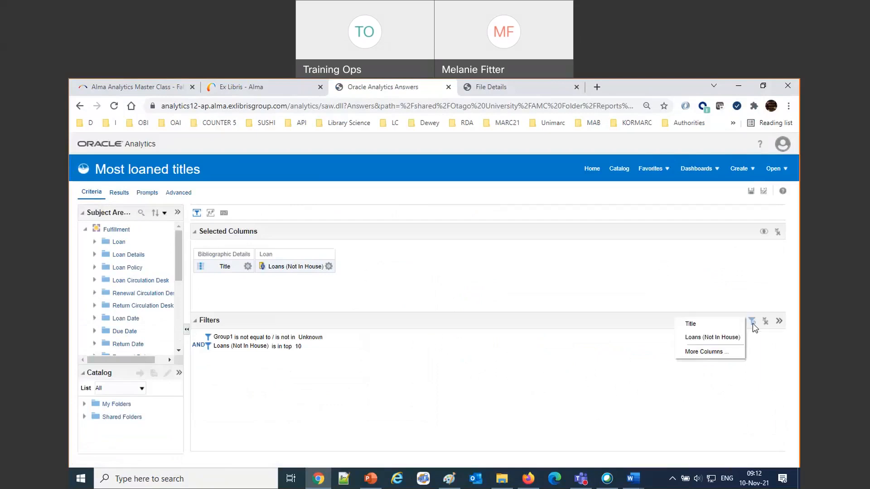
pyautogui.click(700, 353)
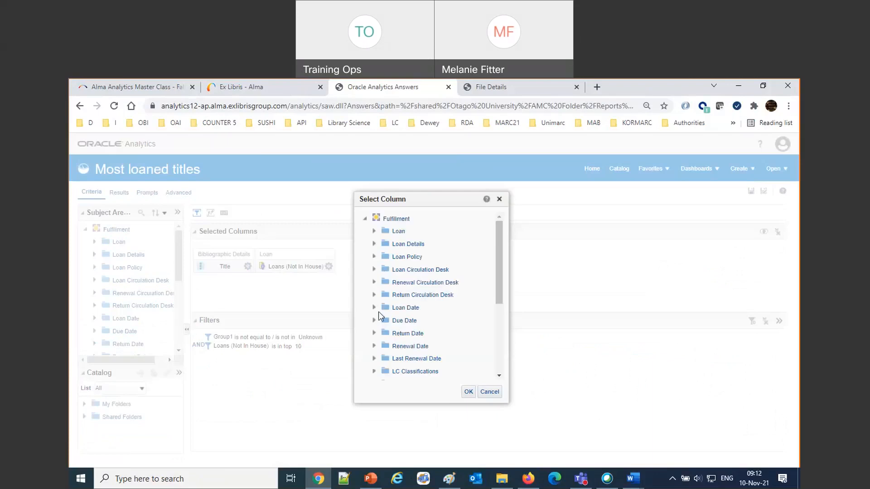
pyautogui.click(374, 308)
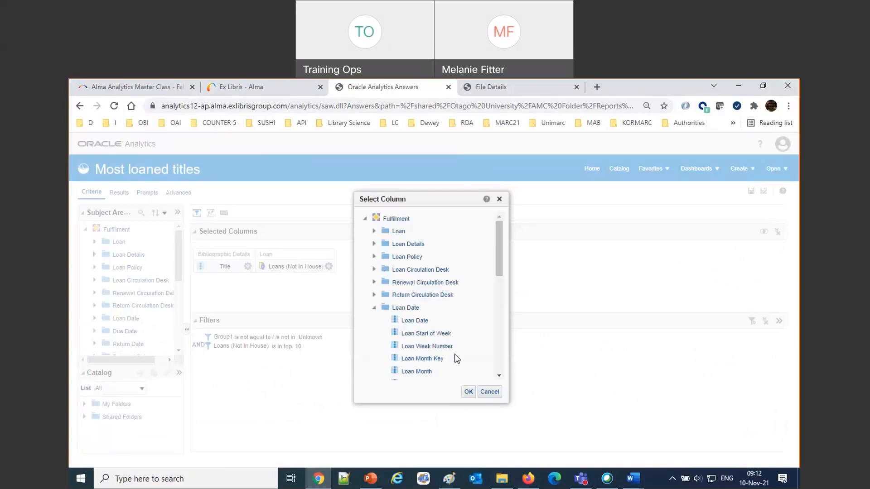
pyautogui.scroll(-1, 453, 356)
pyautogui.click(416, 357)
pyautogui.click(469, 392)
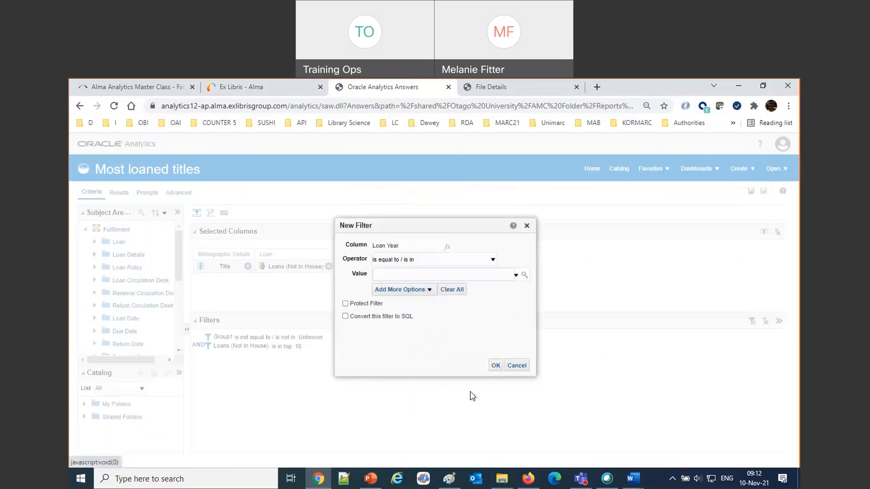
pyautogui.click(478, 266)
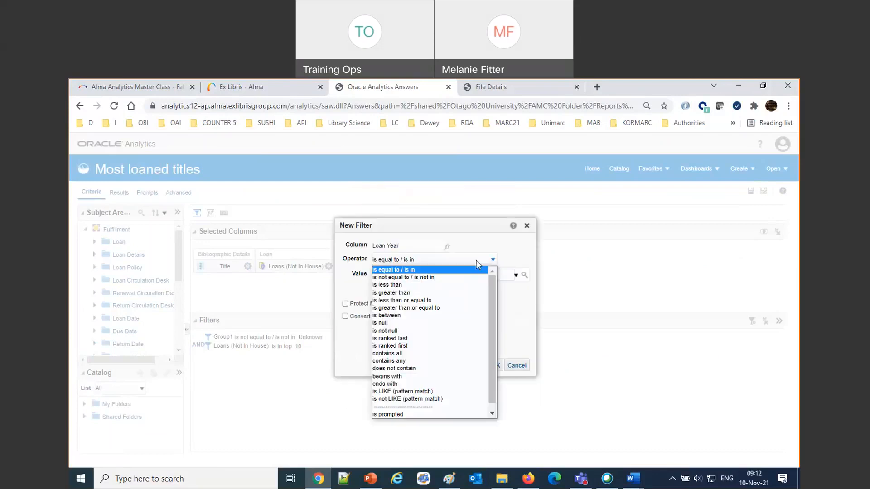
pyautogui.scroll(-1, 431, 387)
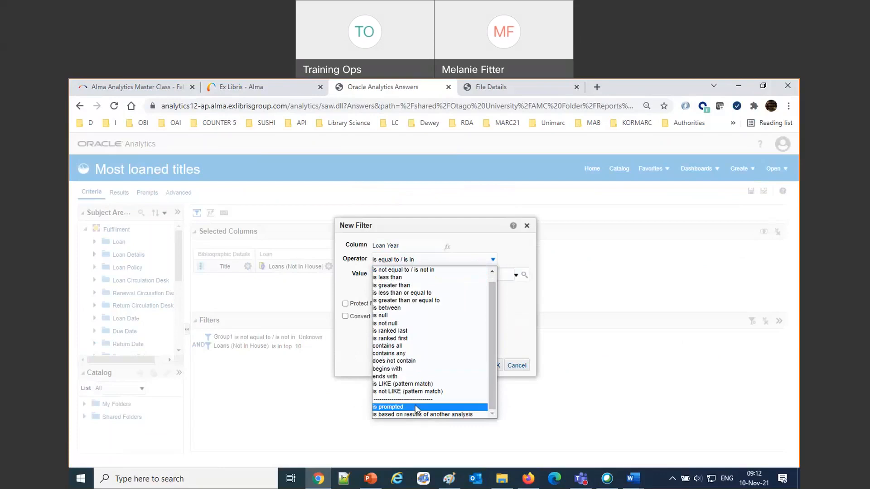
pyautogui.click(418, 408)
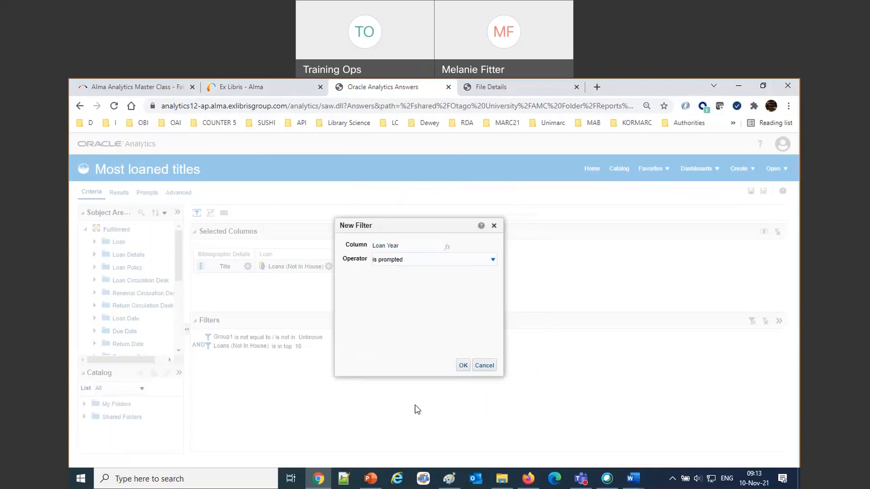
pyautogui.click(464, 366)
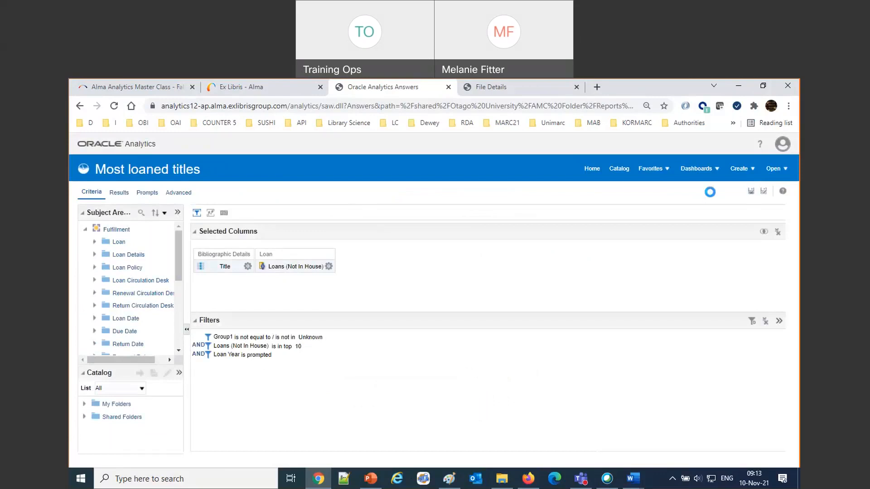
pyautogui.click(620, 170)
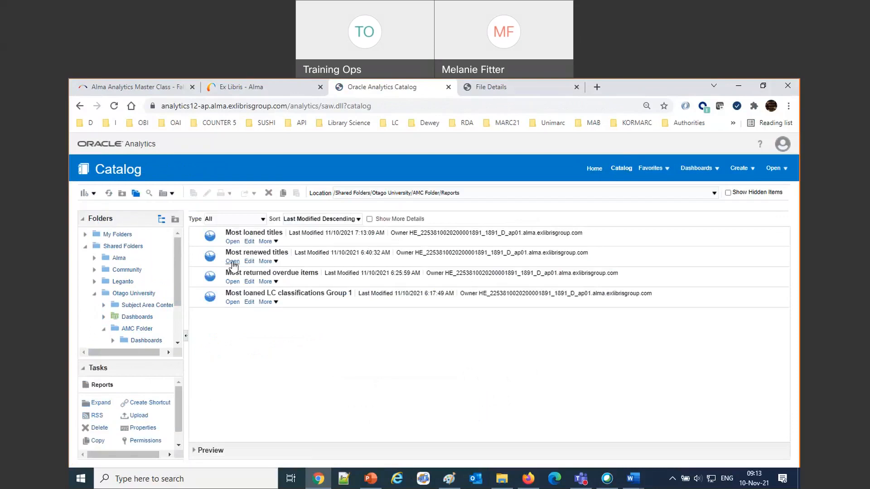
# Add a Loan Year filter with the operator "is prompted" to the Most renewed titles report, save it, and return to the catalog
pyautogui.click(249, 262)
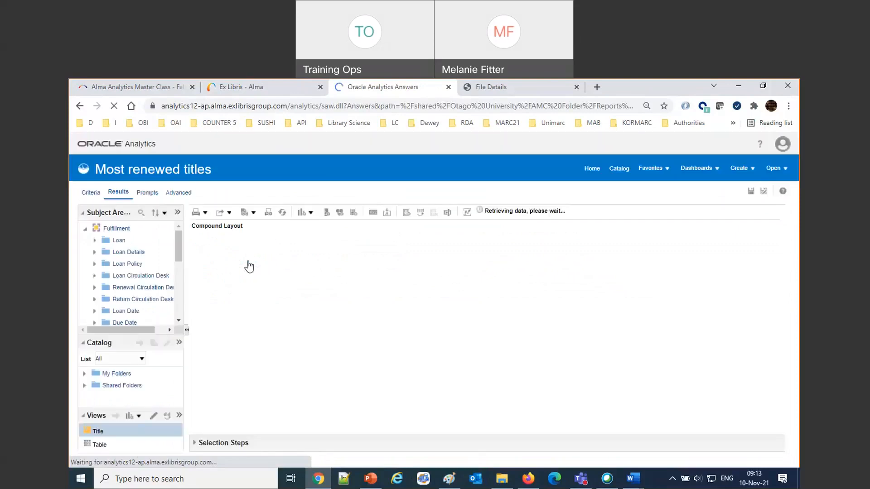
pyautogui.click(92, 193)
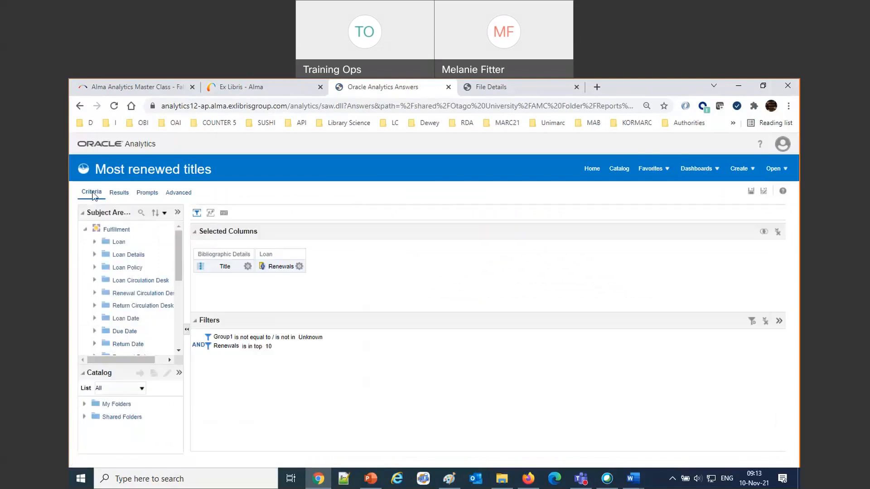
pyautogui.click(752, 321)
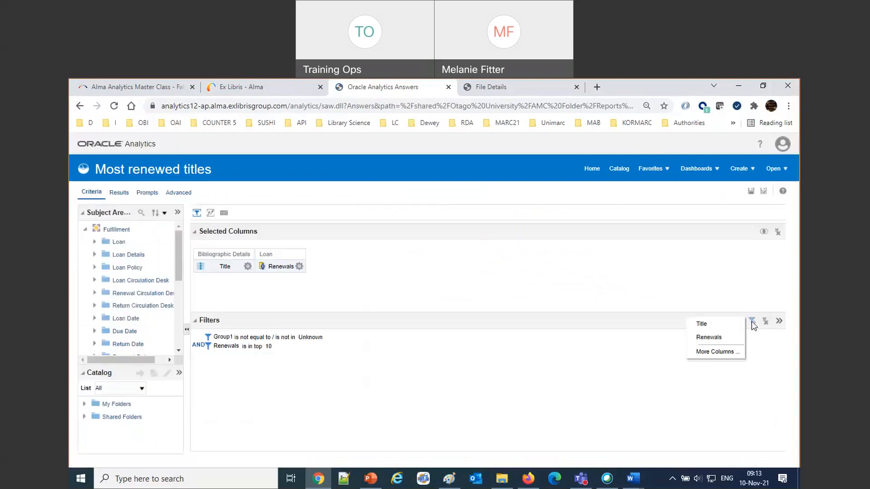
pyautogui.click(719, 351)
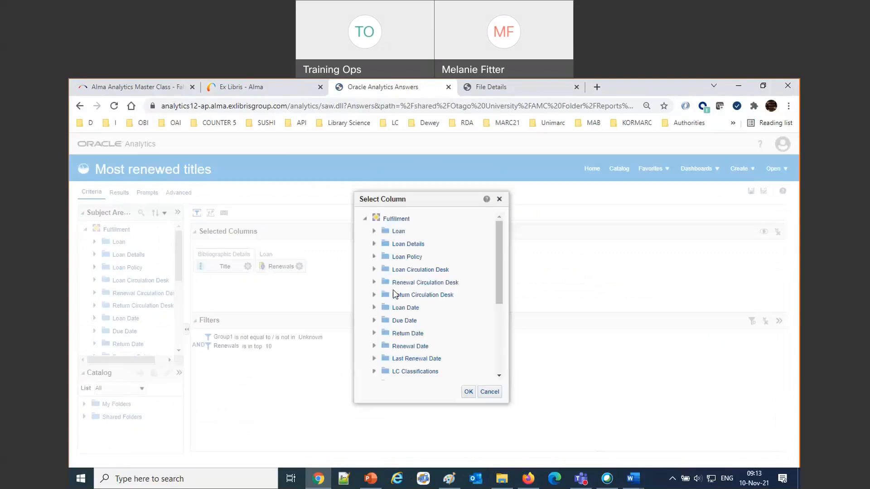
pyautogui.click(374, 308)
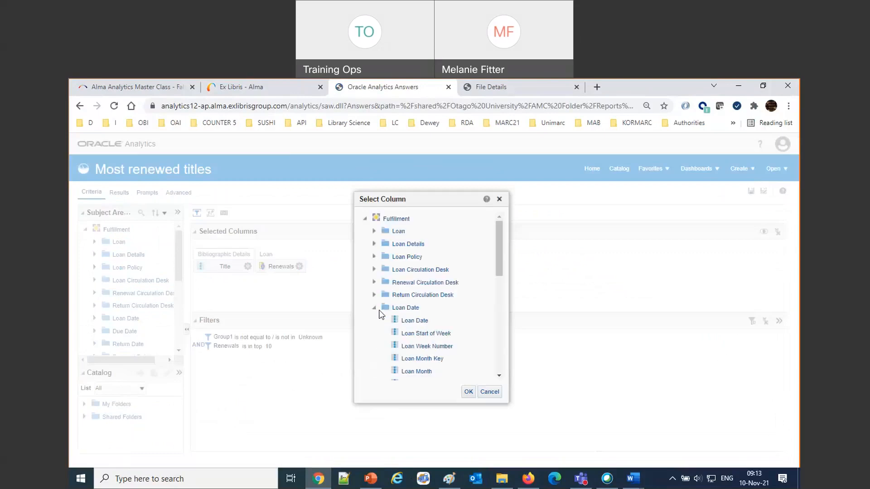
pyautogui.scroll(-3, 410, 352)
pyautogui.click(415, 302)
pyautogui.click(469, 391)
pyautogui.click(442, 261)
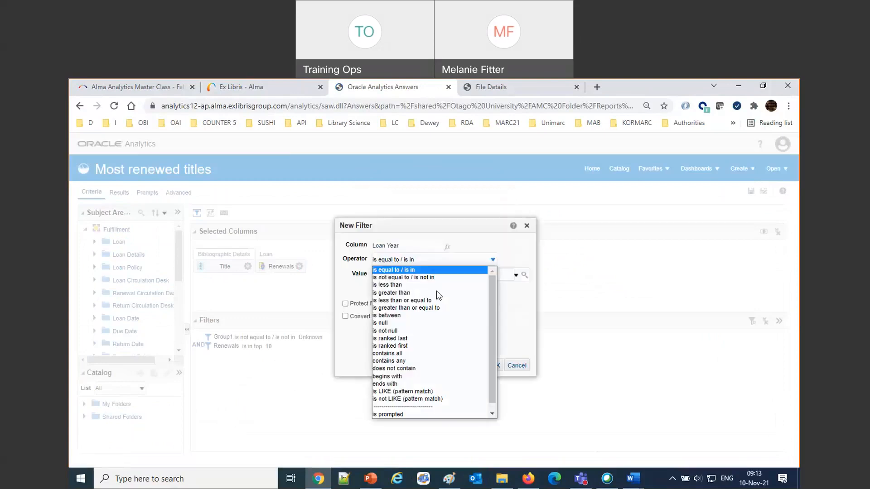
pyautogui.click(438, 415)
pyautogui.click(465, 367)
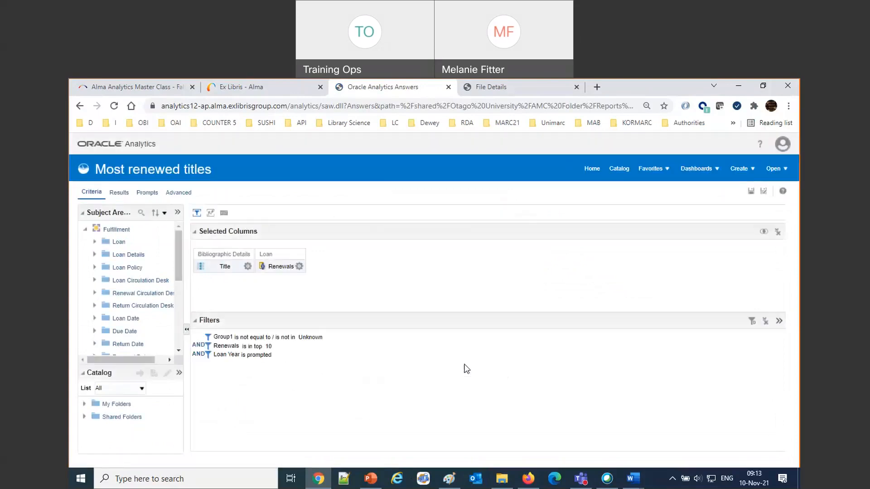
pyautogui.click(752, 192)
pyautogui.click(617, 171)
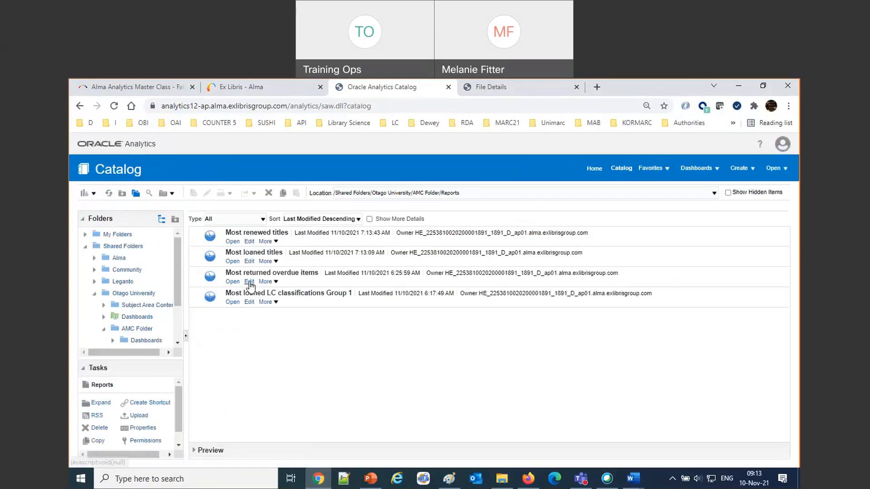
# Add a Loan Year filter with the operator "is prompted" to the Most returned overdue items report, save it, and return to the catalog
pyautogui.click(249, 281)
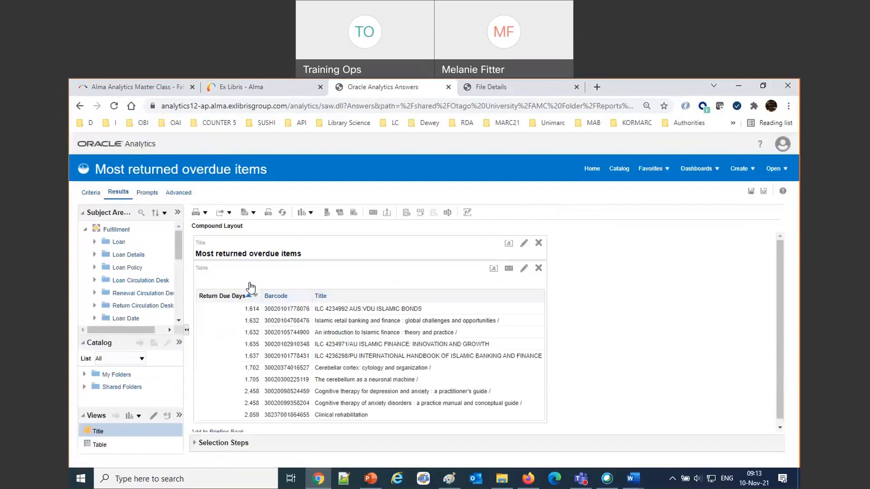
pyautogui.click(95, 194)
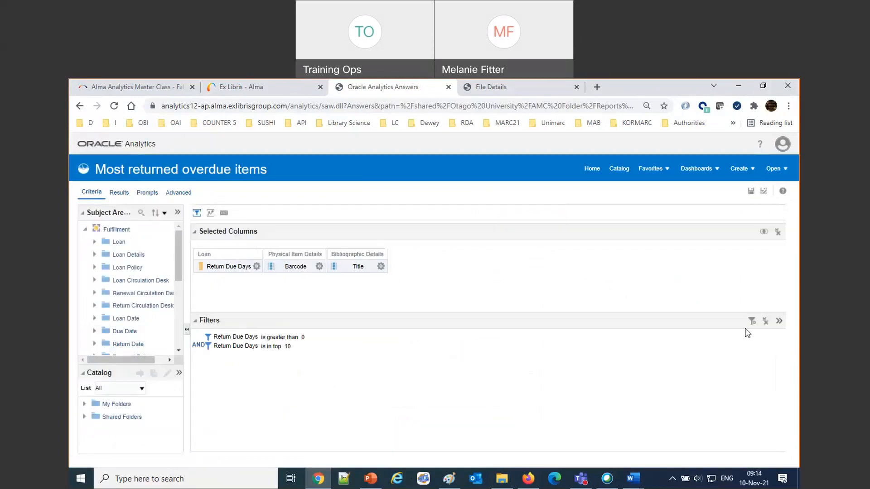
pyautogui.click(752, 322)
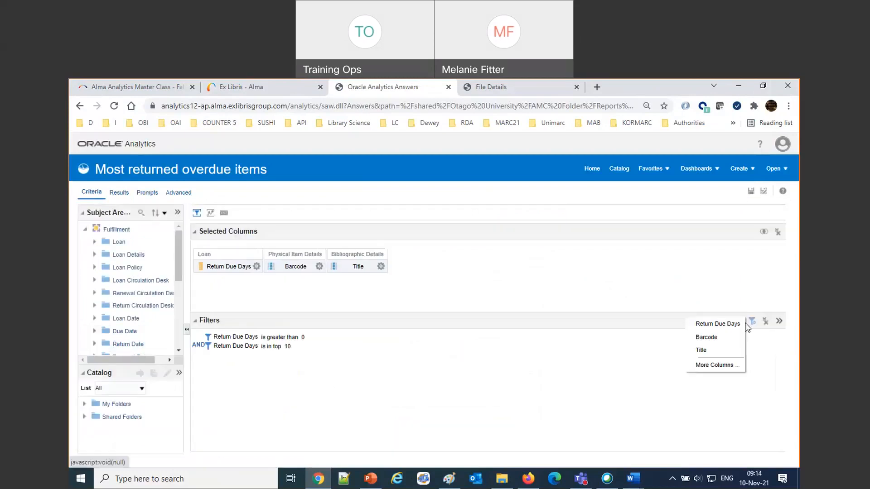
pyautogui.click(720, 366)
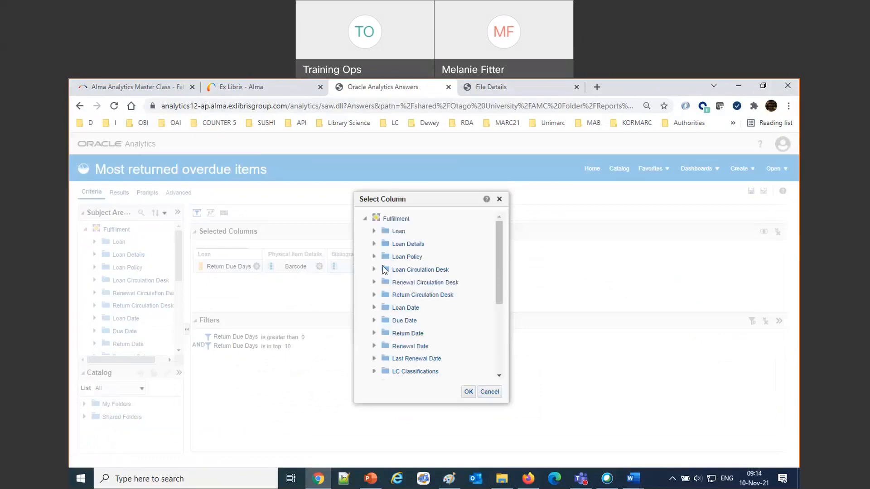
pyautogui.click(374, 307)
pyautogui.scroll(-2, 421, 361)
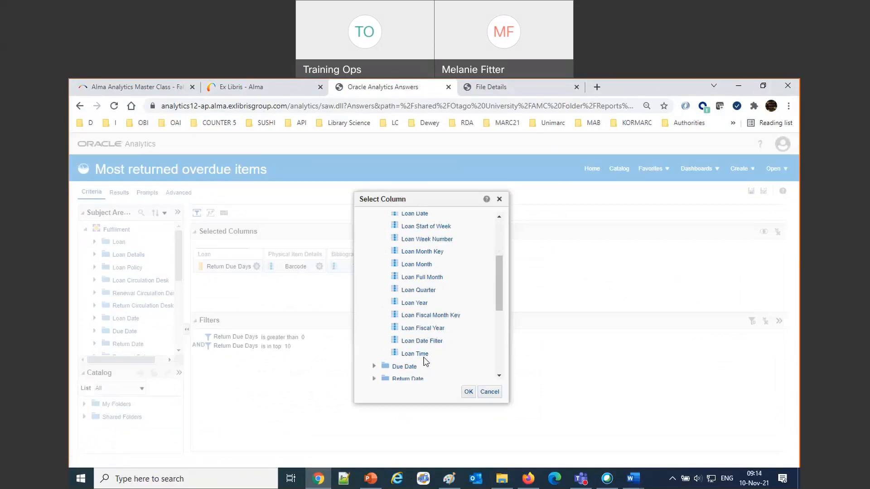
pyautogui.click(418, 303)
pyautogui.click(469, 392)
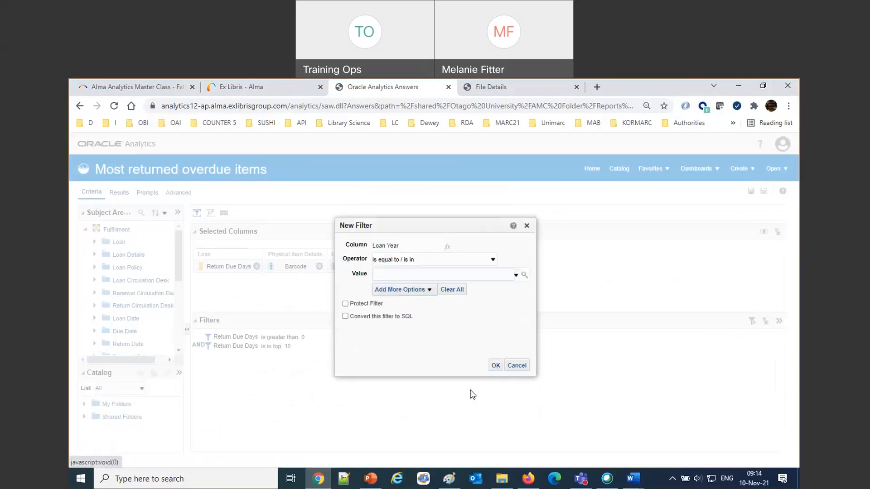
pyautogui.click(433, 260)
pyautogui.click(433, 415)
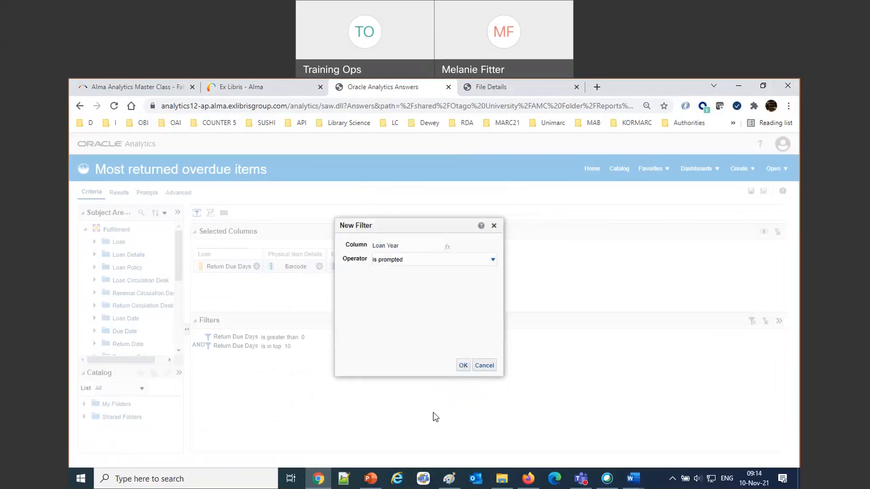
pyautogui.click(463, 371)
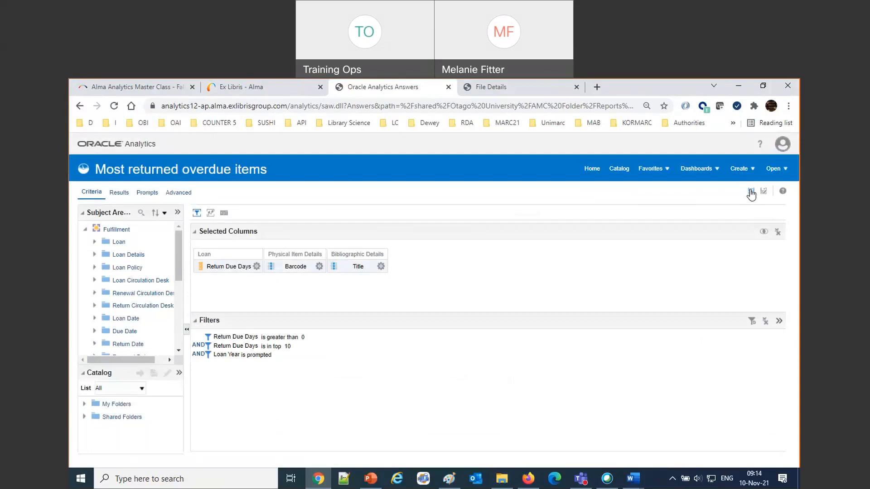
pyautogui.click(619, 169)
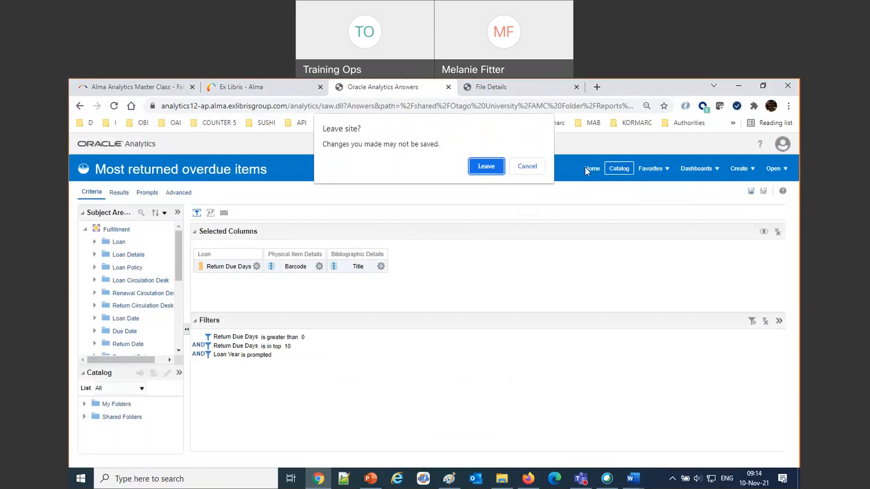
pyautogui.click(527, 167)
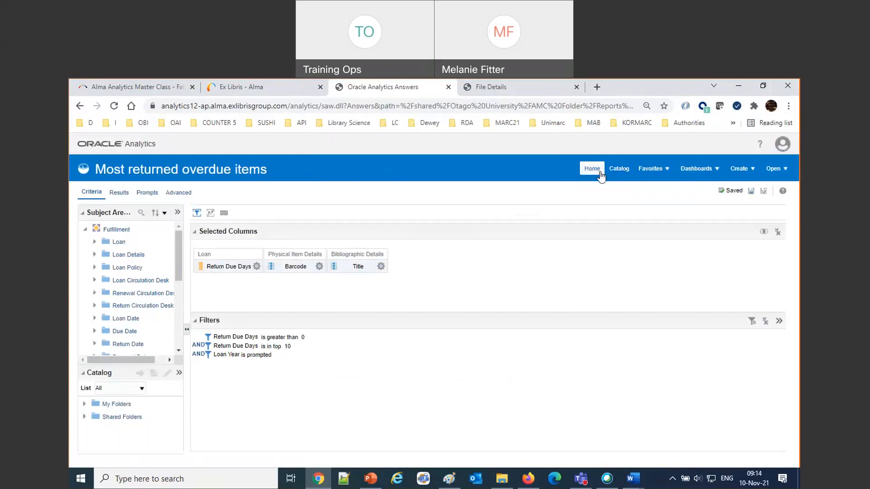
pyautogui.click(619, 170)
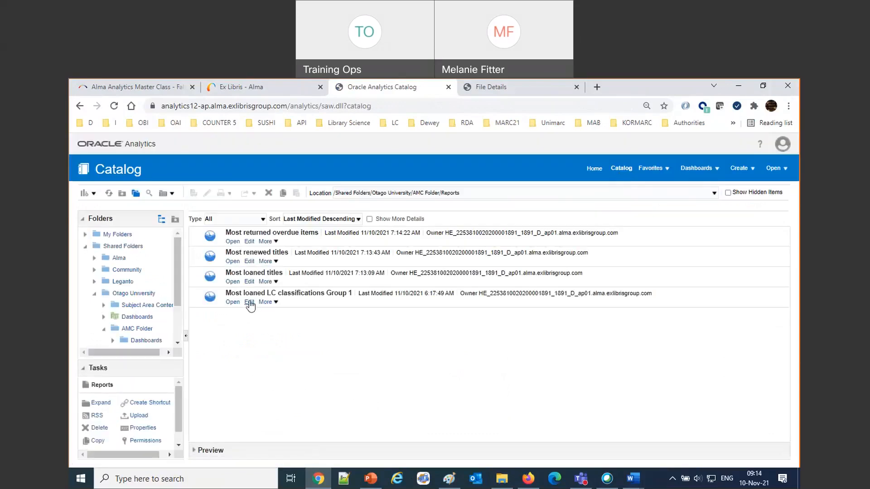
# Add a Loan Year "is prompted" filter to the Most loaned LC classifications Group 1 report, save it, and return to the catalog
pyautogui.click(249, 303)
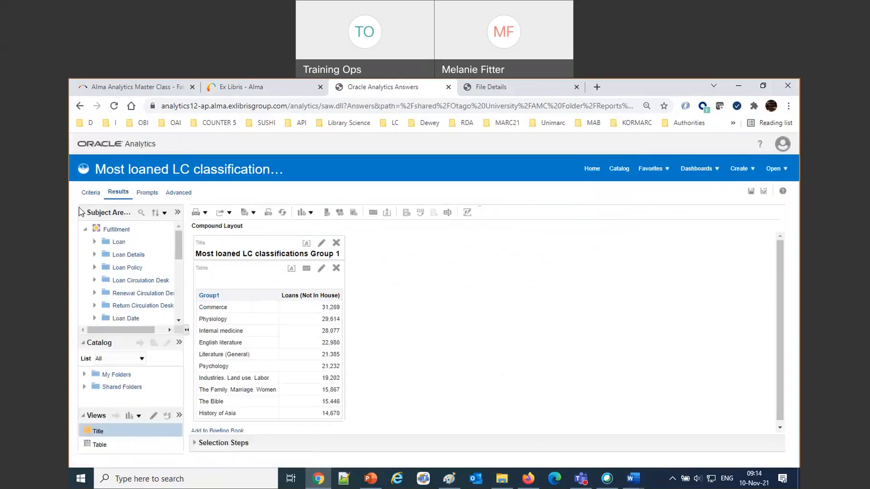
pyautogui.click(84, 194)
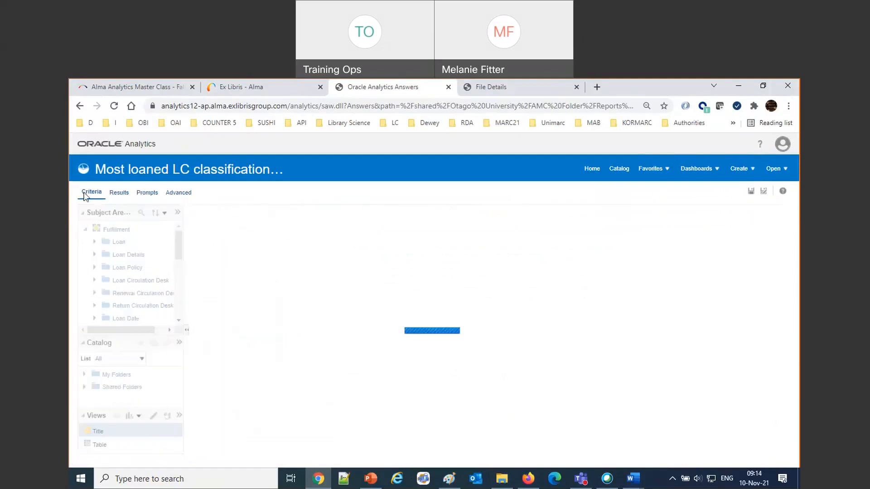
pyautogui.click(241, 267)
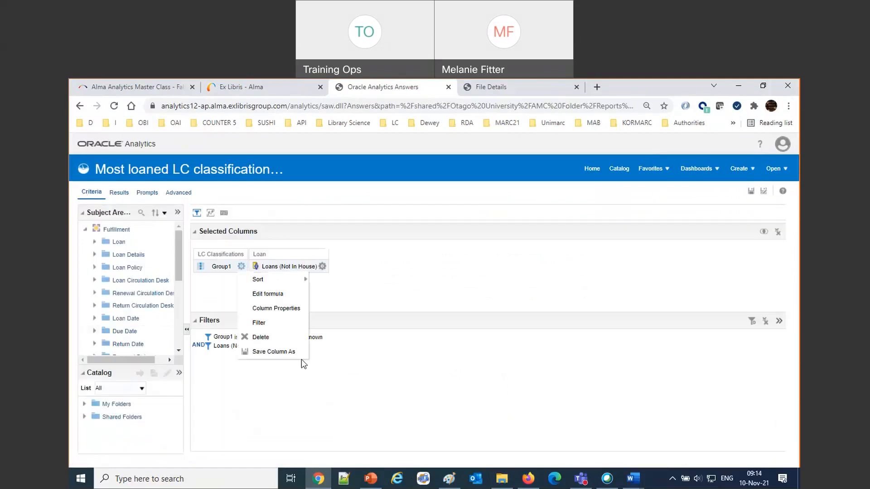
pyautogui.click(752, 321)
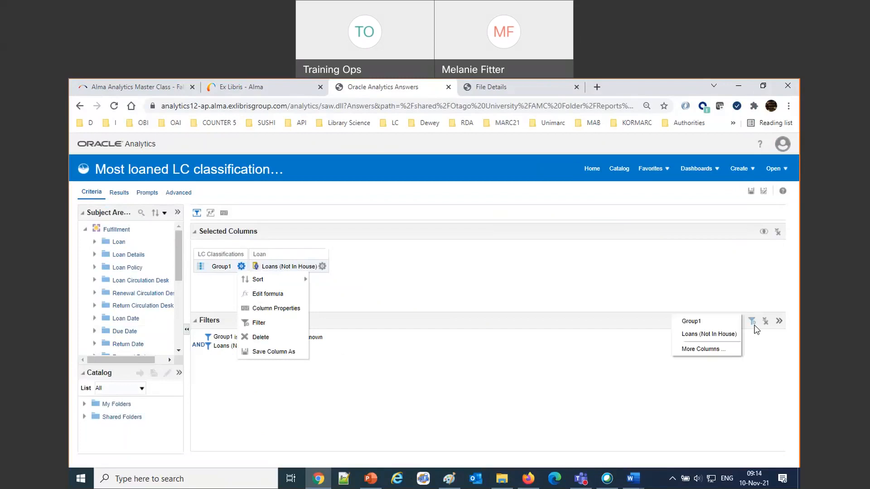
pyautogui.click(702, 350)
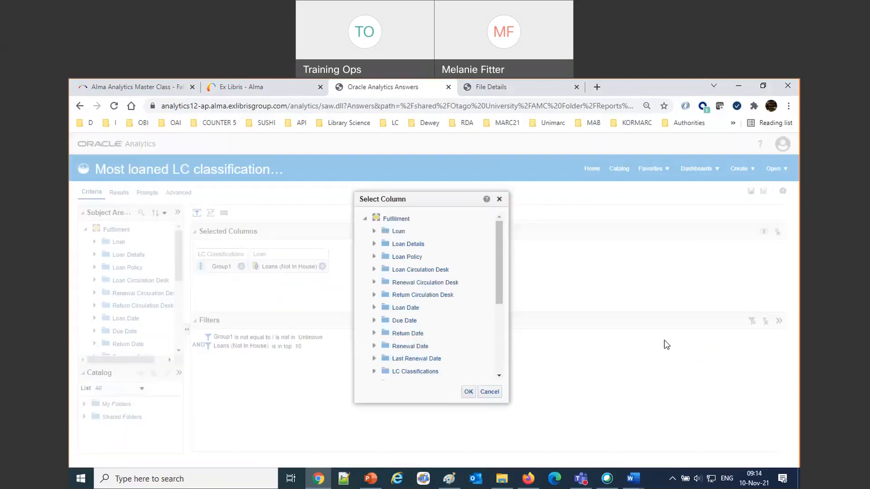
pyautogui.click(374, 307)
pyautogui.scroll(-2, 424, 337)
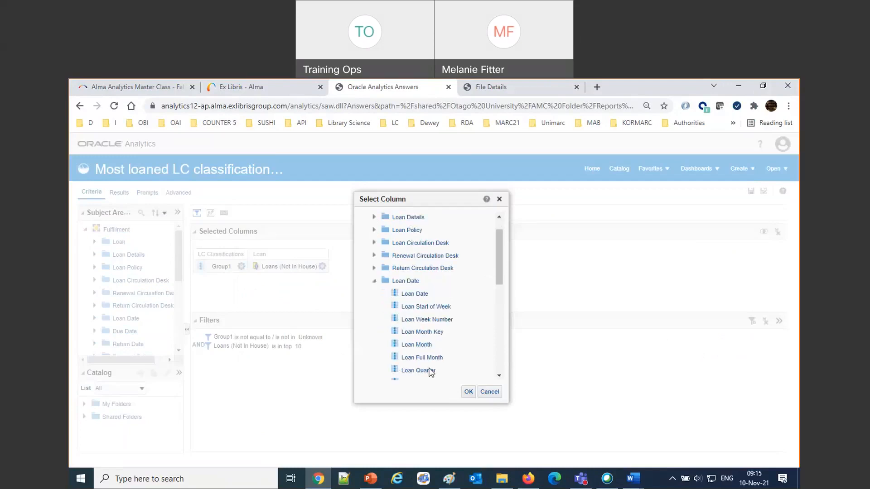
pyautogui.click(416, 357)
pyautogui.click(468, 392)
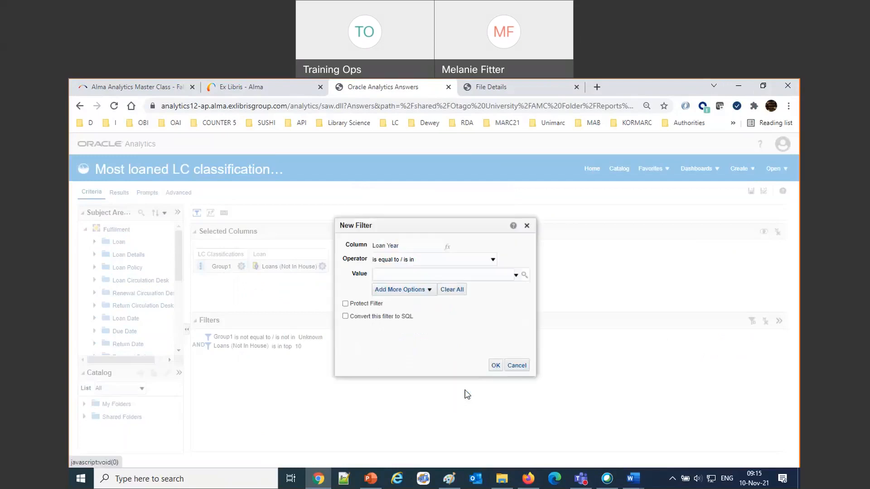
pyautogui.click(442, 260)
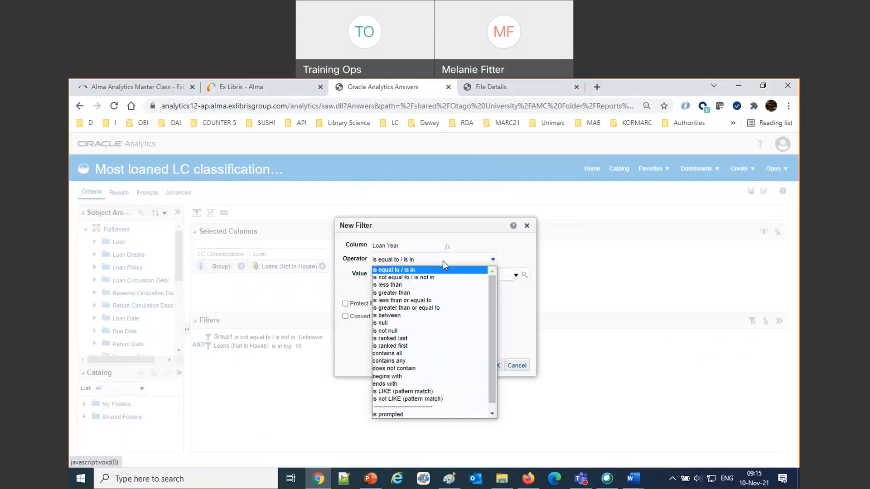
pyautogui.click(434, 410)
pyautogui.click(463, 366)
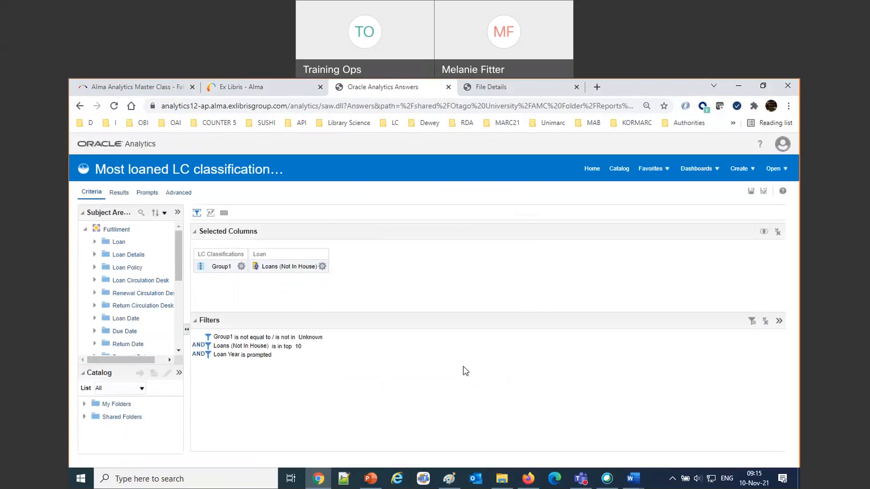
pyautogui.click(750, 193)
pyautogui.click(620, 171)
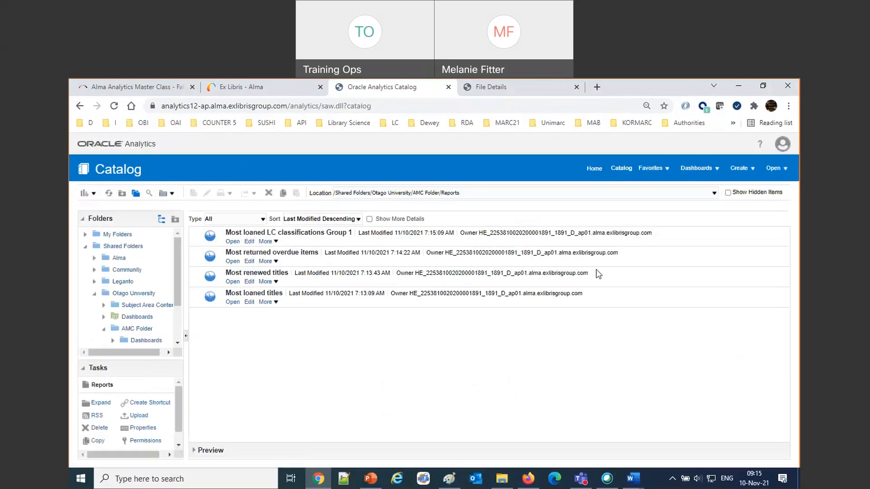
# Open The AMC Dashboard from the AMC Folder's Dashboards folder and apply Loan Year 2018 on the Most Loaned and Renewed Titles page
pyautogui.click(152, 342)
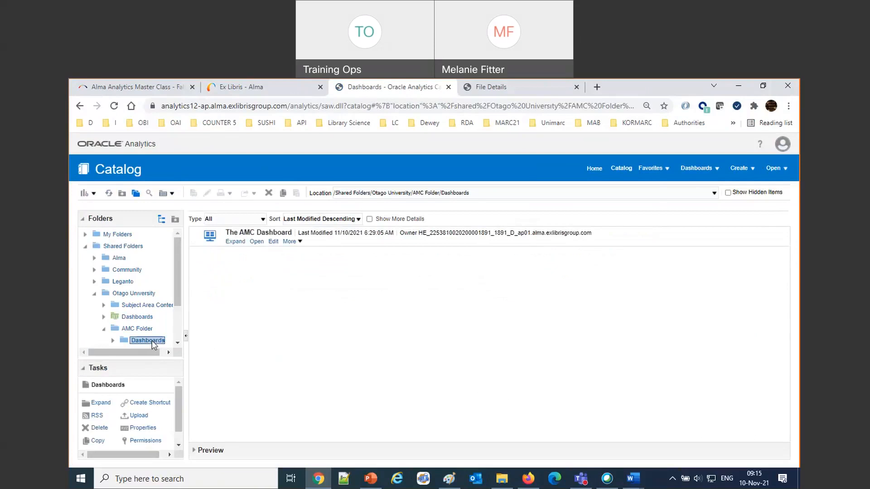
pyautogui.click(256, 242)
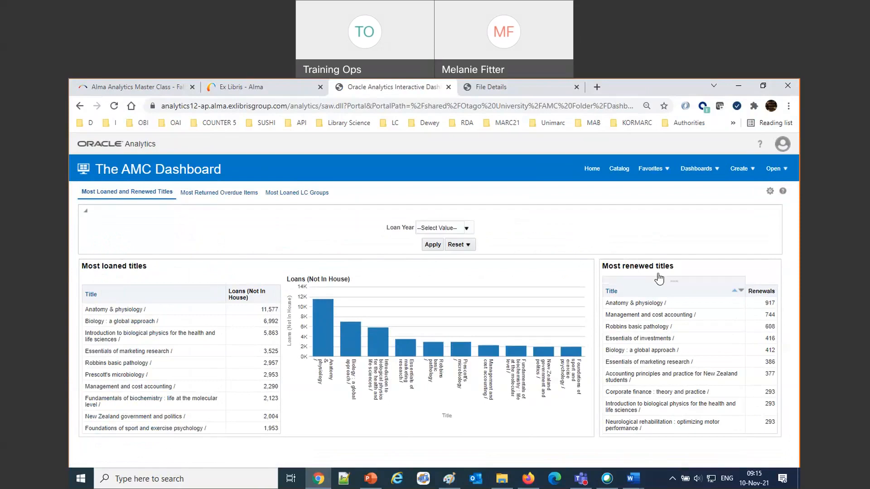
pyautogui.click(468, 231)
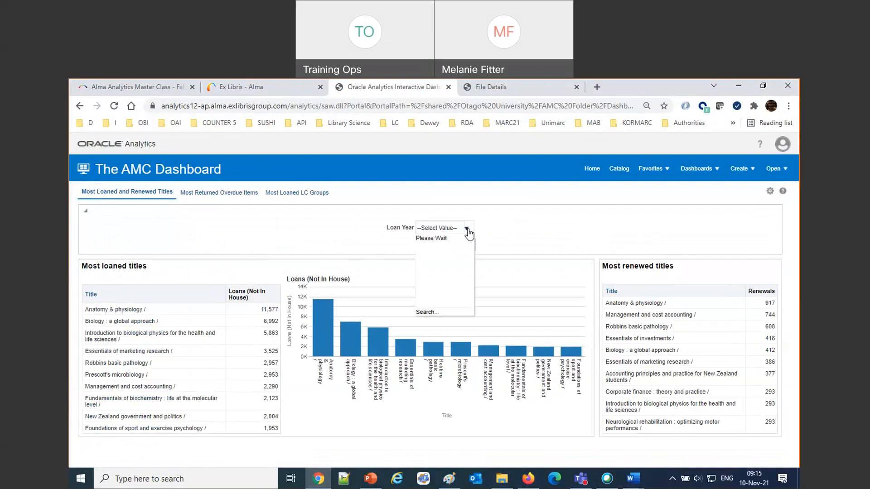
pyautogui.scroll(-6, 457, 302)
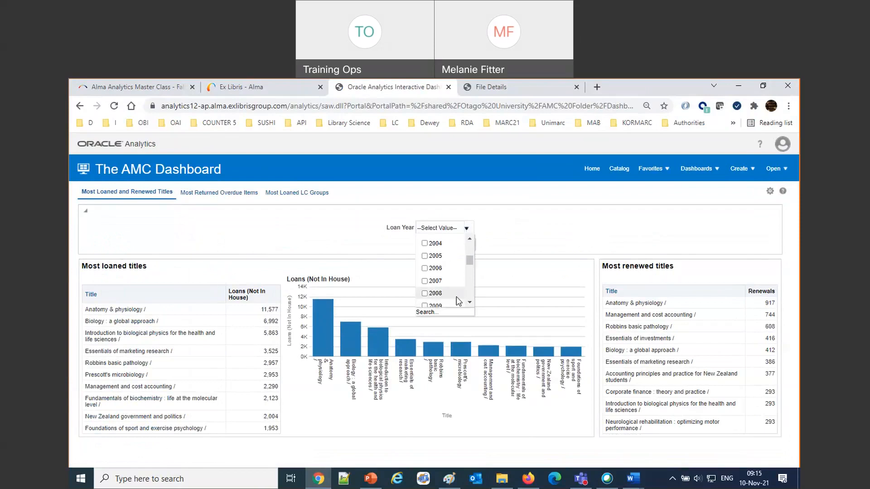
pyautogui.scroll(-1, 431, 294)
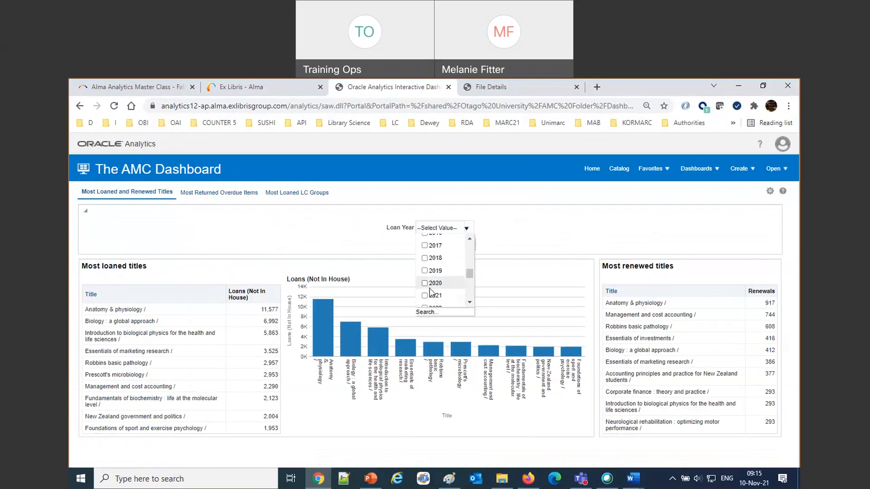
pyautogui.click(425, 258)
pyautogui.click(539, 241)
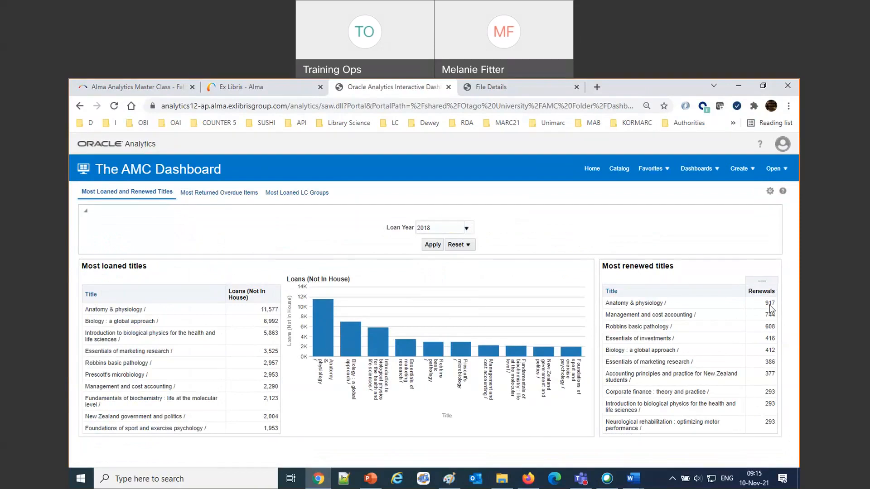
pyautogui.click(436, 245)
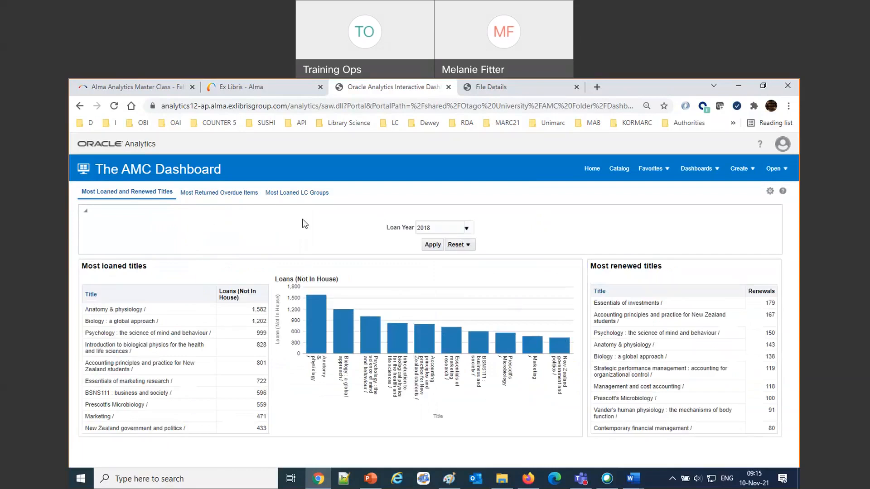
# Review the Most Returned Overdue Items and Most Loaned LC Groups pages, applying Loan Year 2019 on the latter and checking it on the former
pyautogui.click(215, 195)
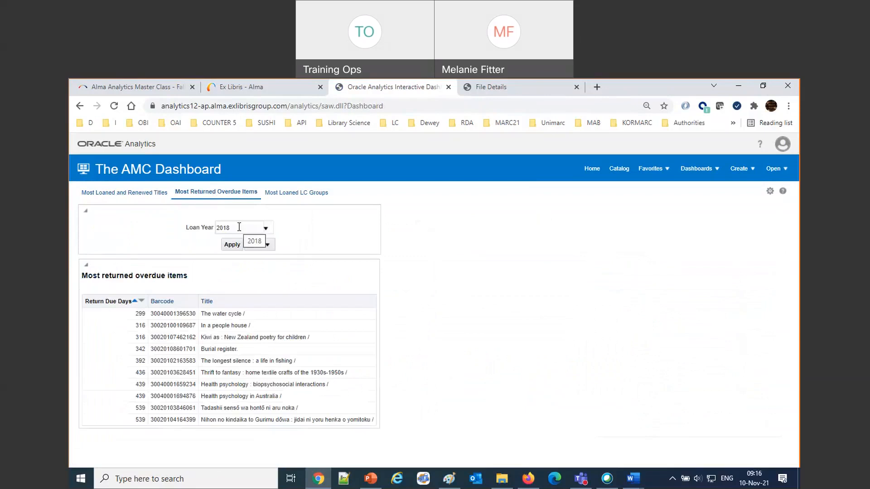
pyautogui.click(293, 192)
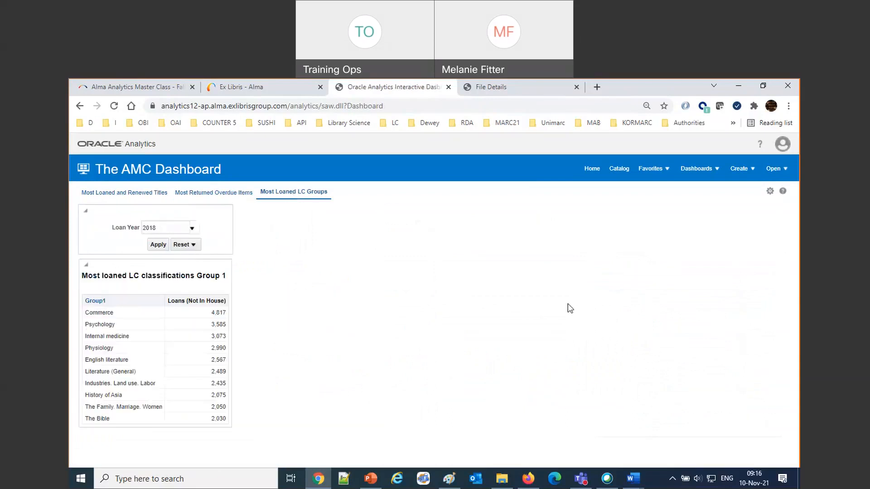
pyautogui.click(177, 226)
pyautogui.press('BackSpace')
pyautogui.write('9')
pyautogui.click(451, 347)
pyautogui.click(158, 245)
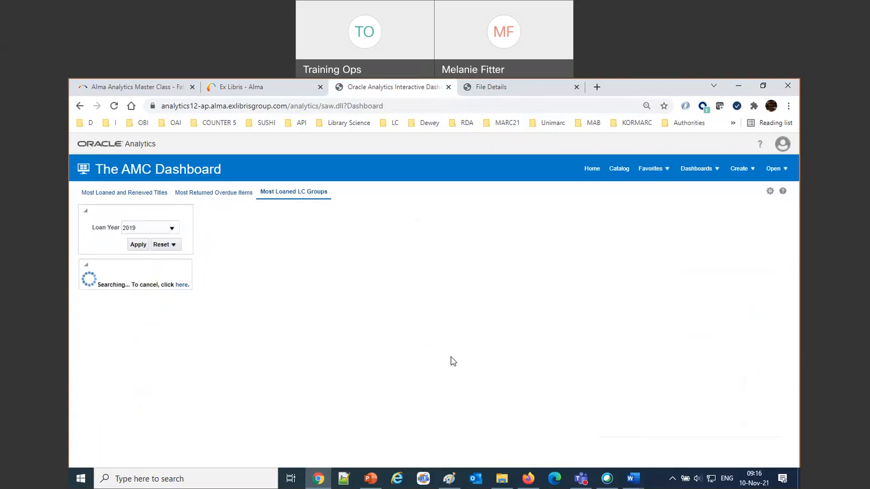
pyautogui.click(224, 192)
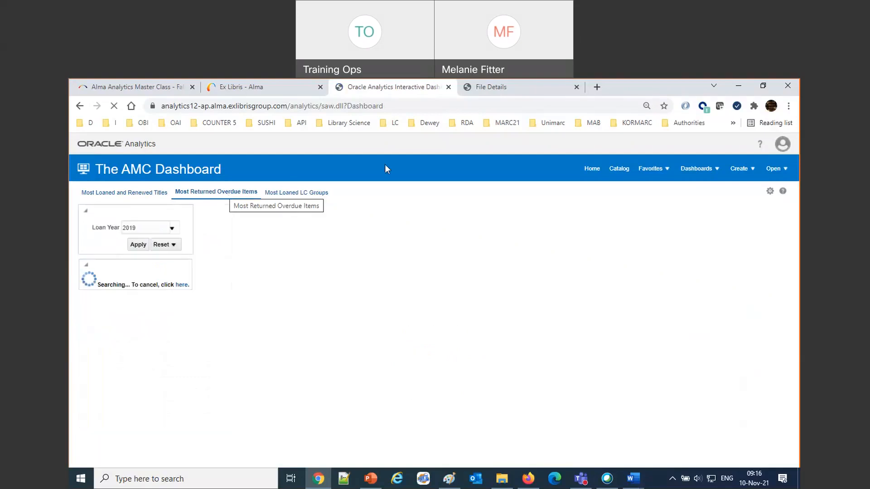
# Switch to Word and replace the existing question with the copied one about using only one prompt for three reports on the same page
pyautogui.click(621, 97)
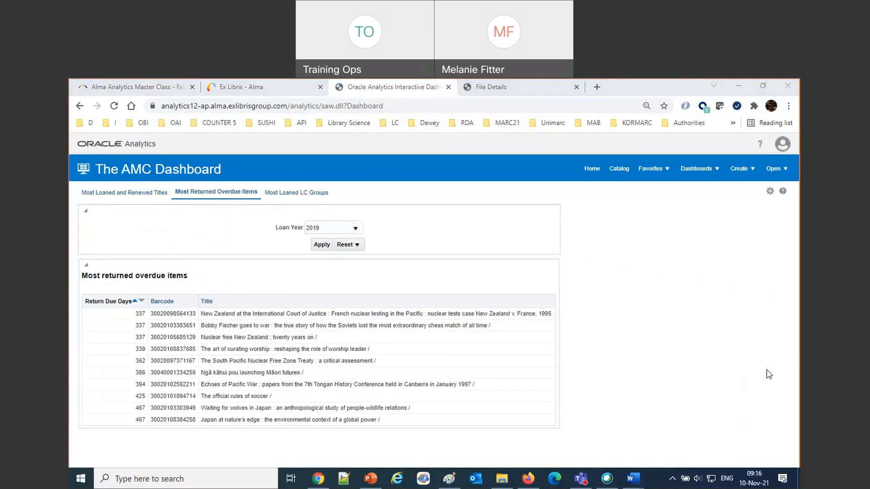
pyautogui.rightClick(608, 339)
pyautogui.click(621, 346)
pyautogui.moveTo(633, 478)
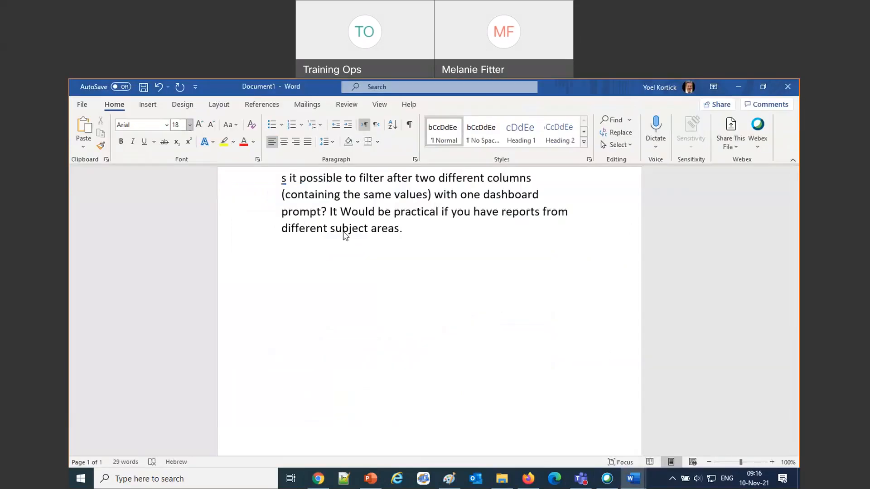
pyautogui.click(400, 229)
pyautogui.moveTo(401, 229); pyautogui.dragTo(287, 178)
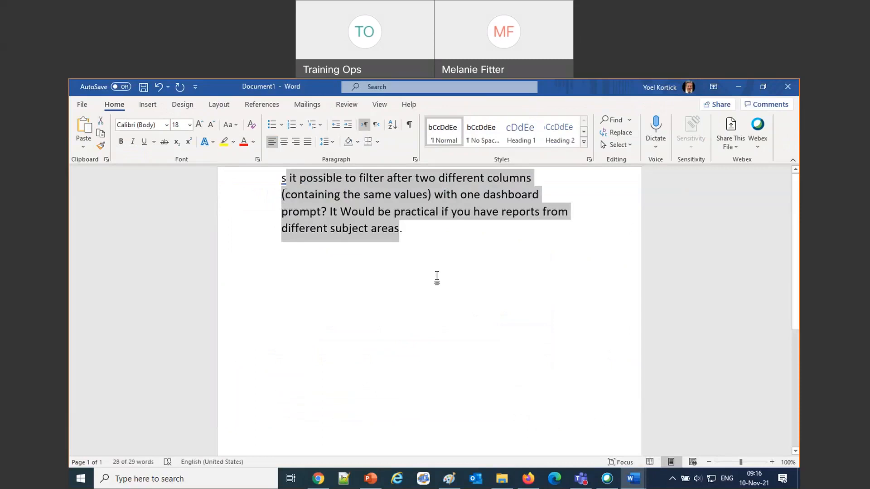
pyautogui.press('BackSpace')
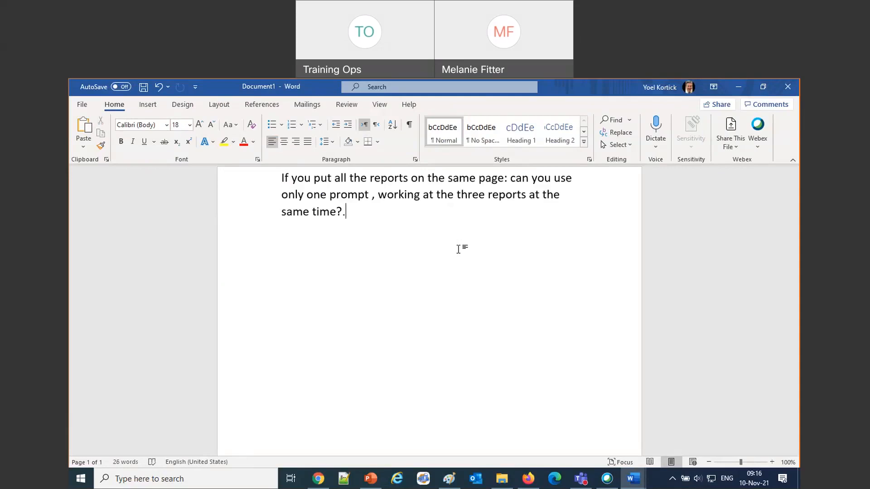
# Switch back to the dashboard in Chrome and apply Loan Year 2018 on the Most Loaned and Renewed Titles page
pyautogui.click(521, 481)
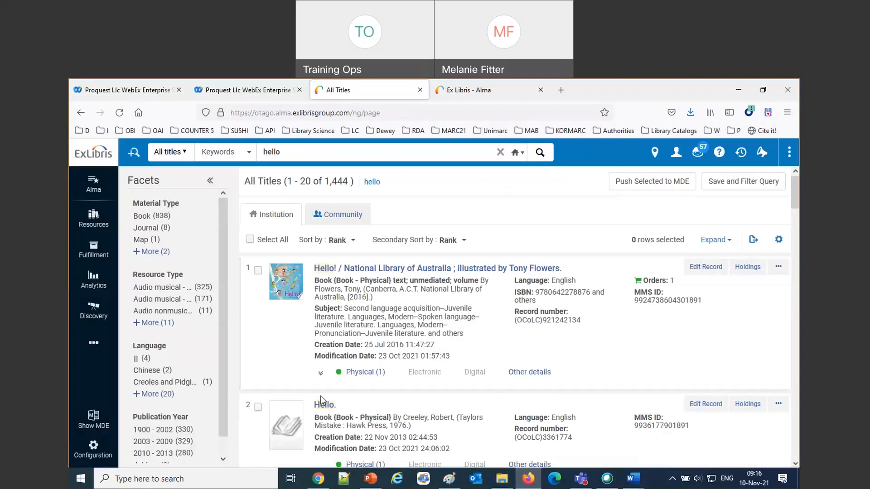
pyautogui.click(318, 479)
pyautogui.click(127, 193)
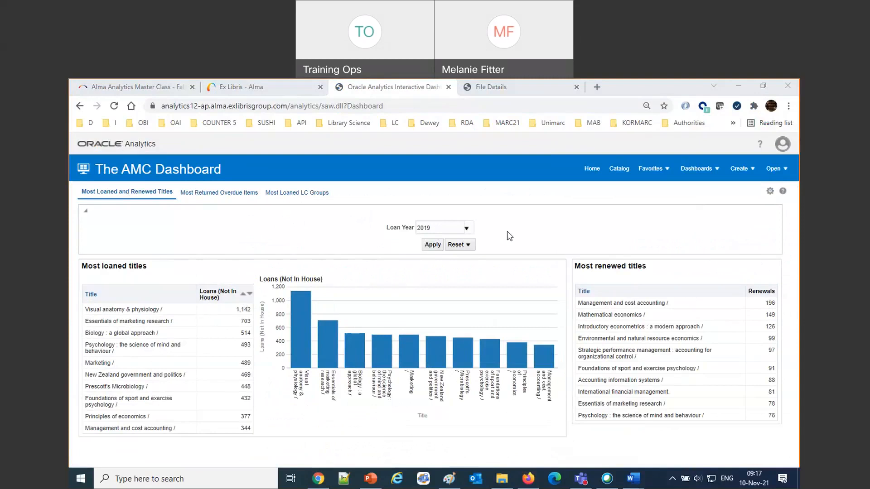
pyautogui.click(469, 232)
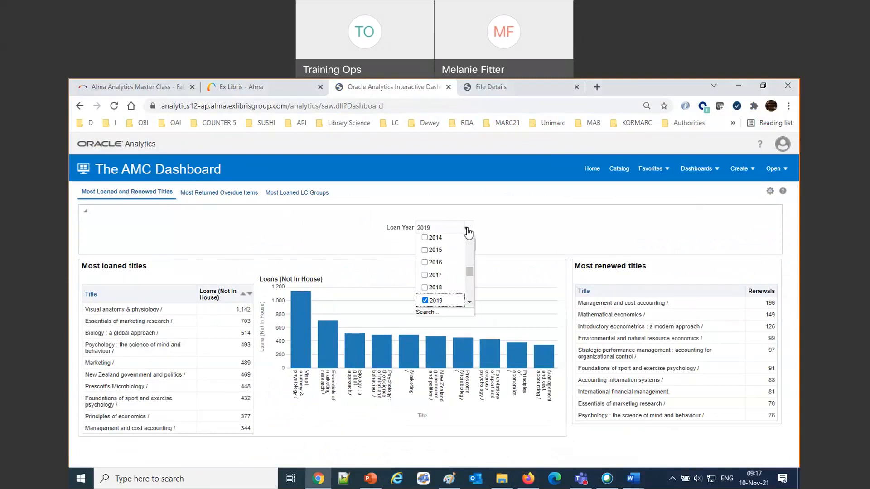
pyautogui.click(425, 293)
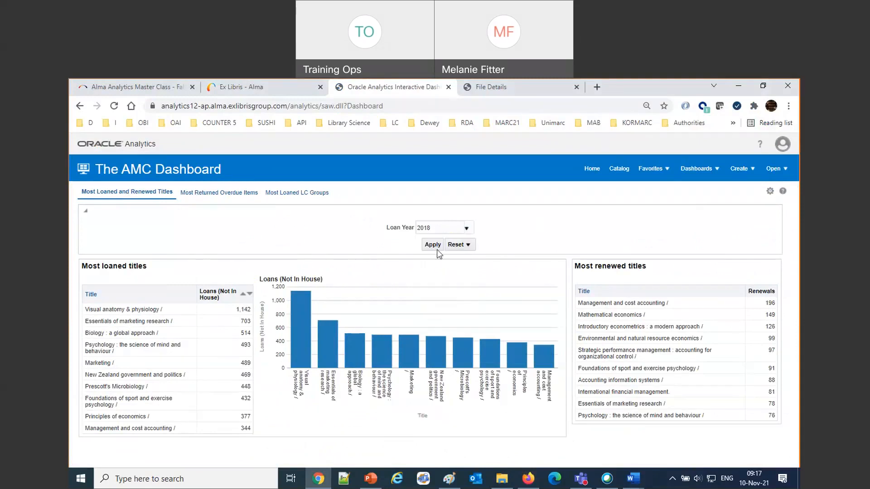
pyautogui.click(433, 245)
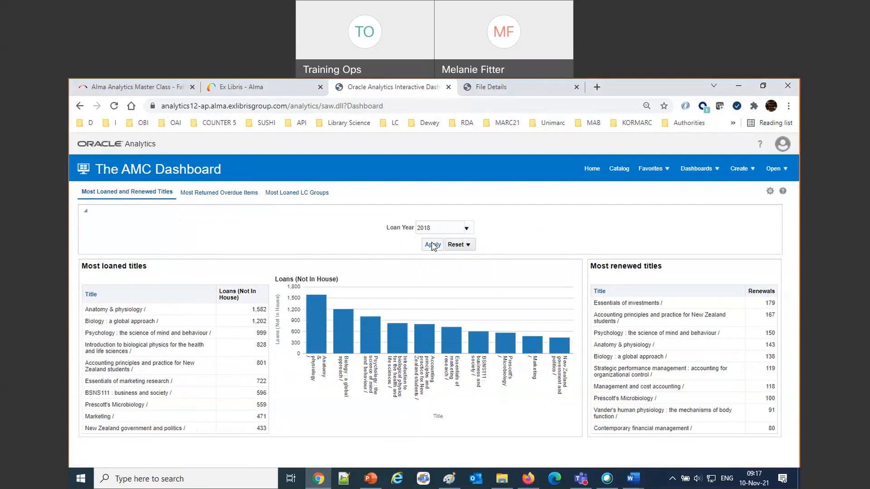
# Examine the available Loan Year values, including the full value selection dialog, and view the Most Returned Overdue Items page
pyautogui.click(467, 229)
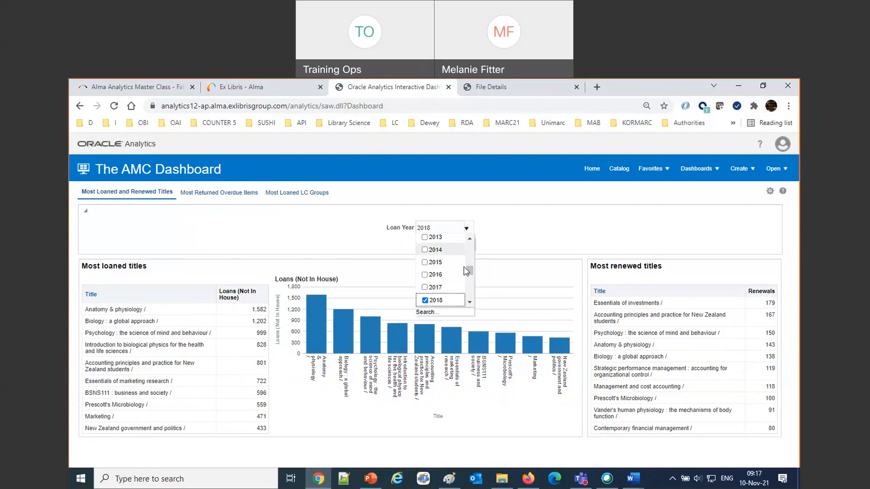
pyautogui.scroll(5, 453, 272)
pyautogui.scroll(-10, 453, 272)
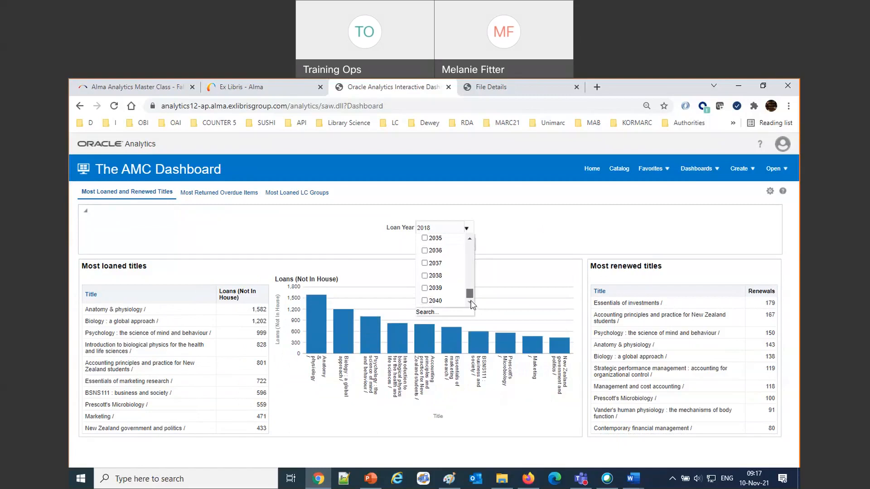
pyautogui.click(428, 313)
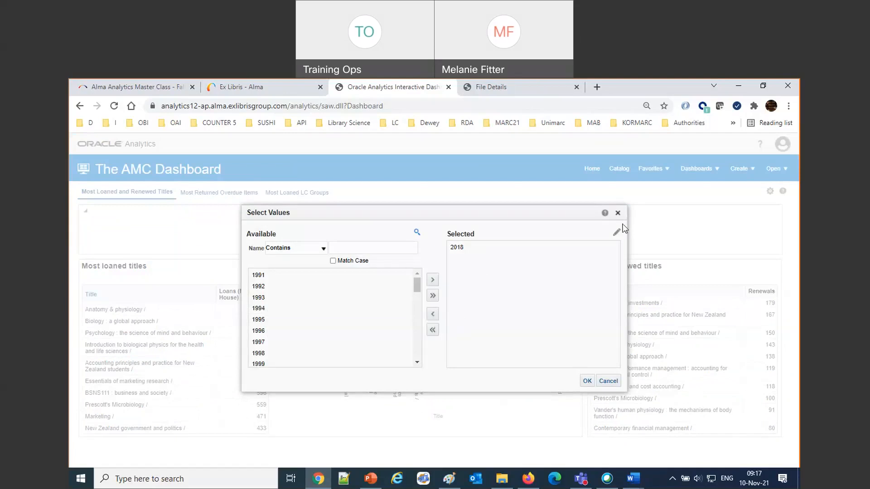
pyautogui.click(619, 218)
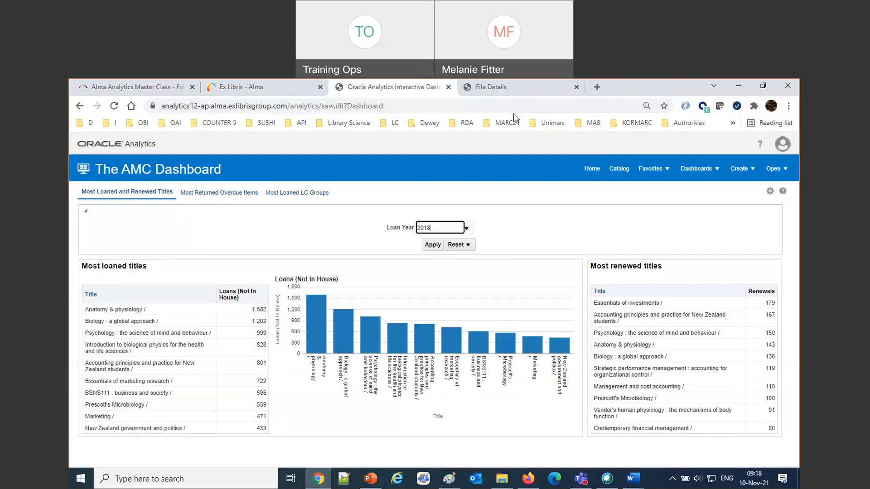
pyautogui.click(230, 193)
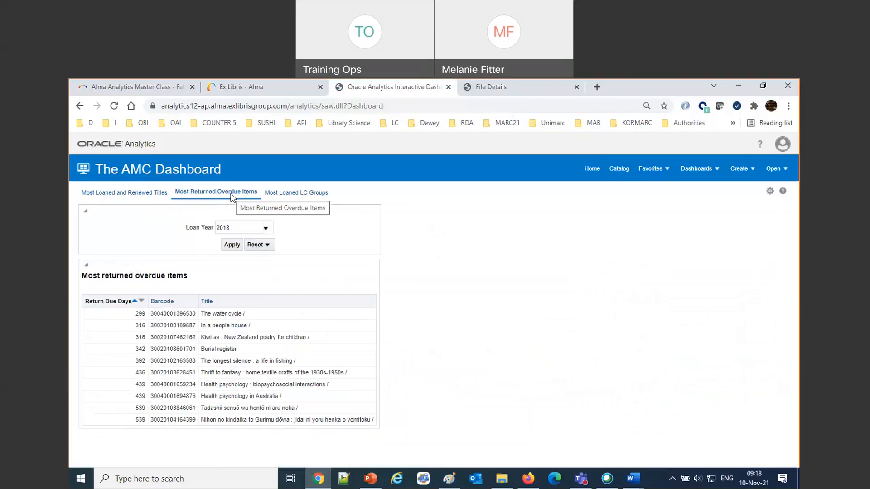
# Run the Most returned overdue items report from the AMC Folder's Reports folder in the catalog and open it for editing
pyautogui.click(614, 171)
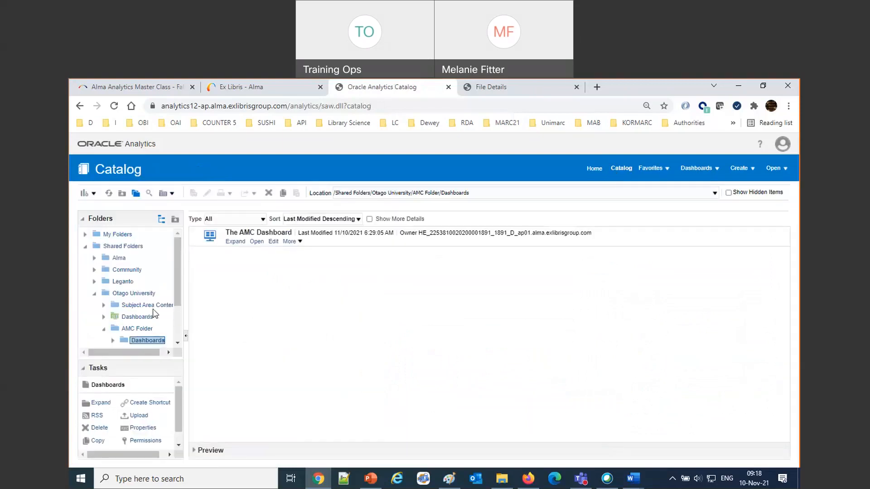
pyautogui.scroll(-2, 149, 313)
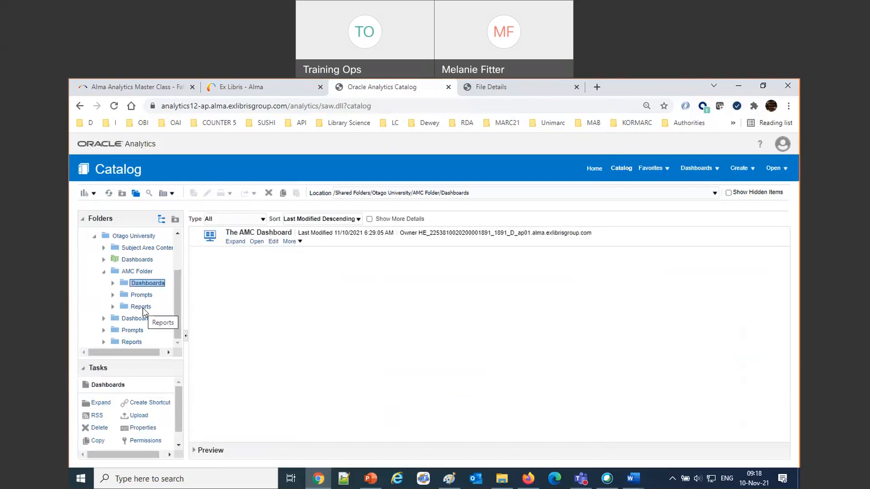
pyautogui.click(141, 308)
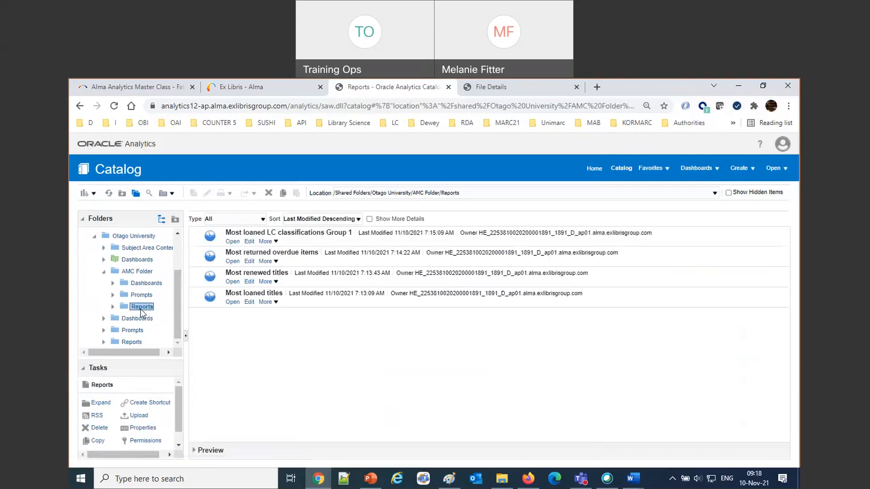
pyautogui.click(234, 263)
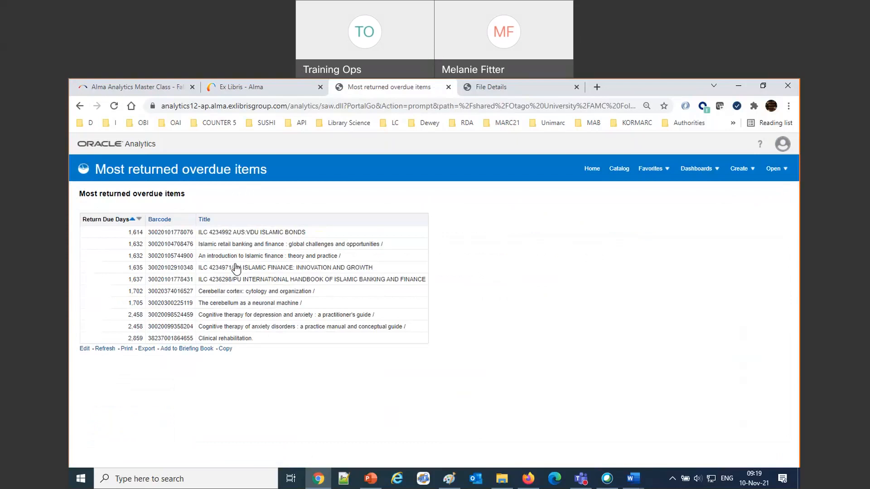
pyautogui.click(86, 351)
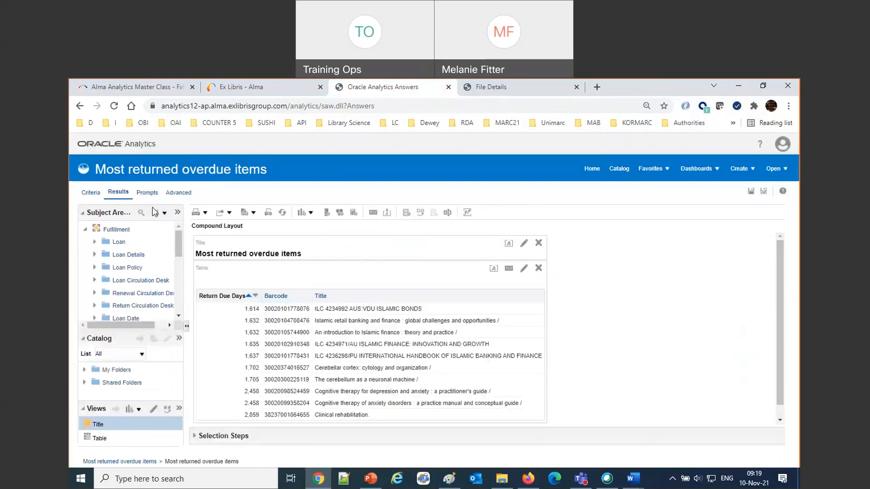
# Add a column prompt on Title to the report, with the operator "contains any" and Text Field as the user input
pyautogui.click(146, 193)
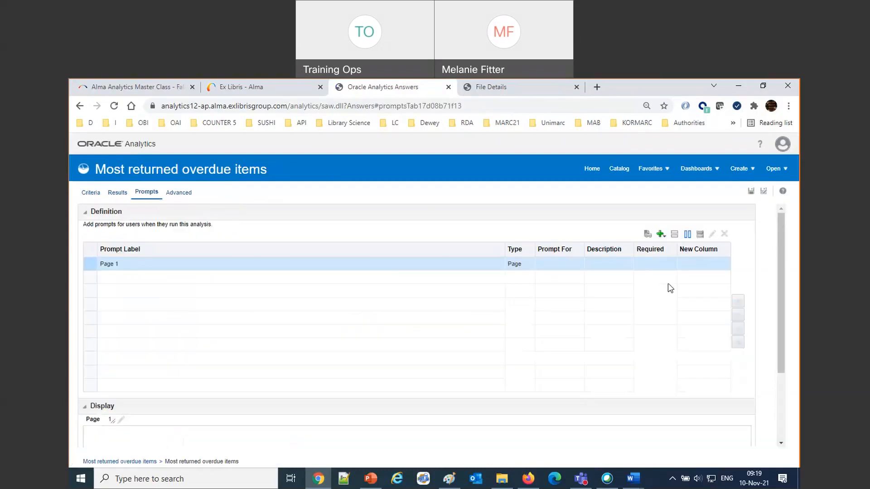
pyautogui.click(660, 235)
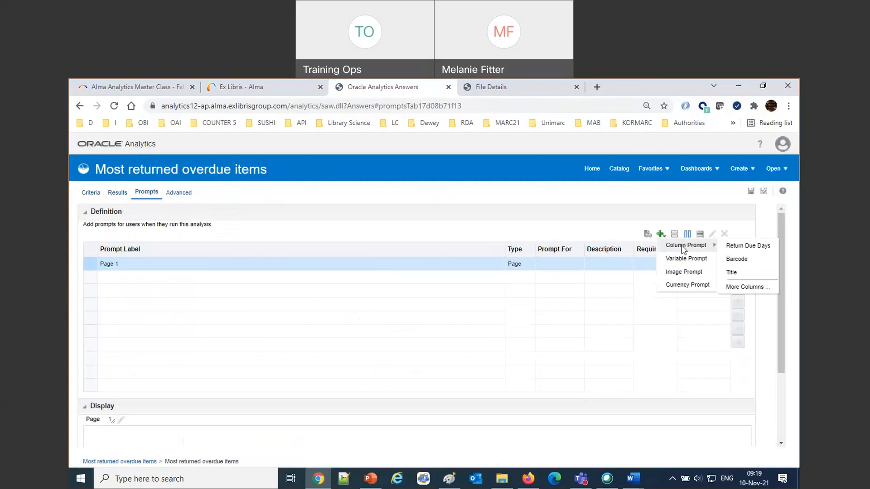
pyautogui.moveTo(693, 248)
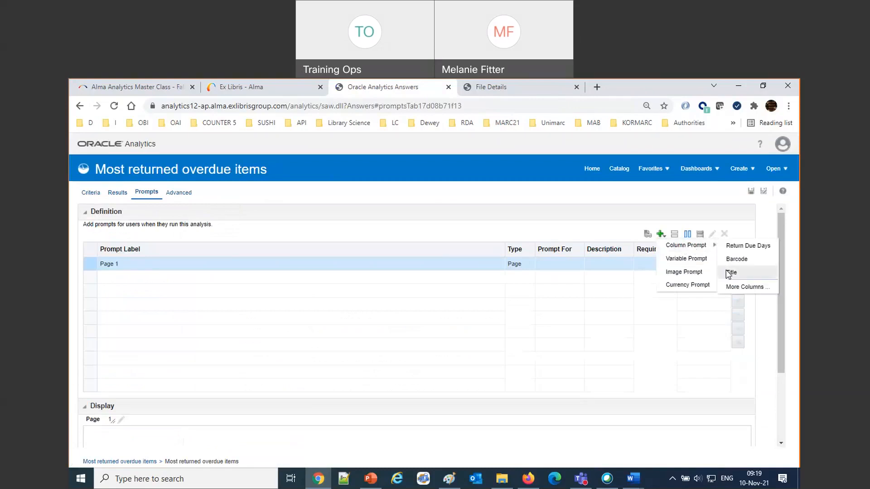
pyautogui.click(729, 272)
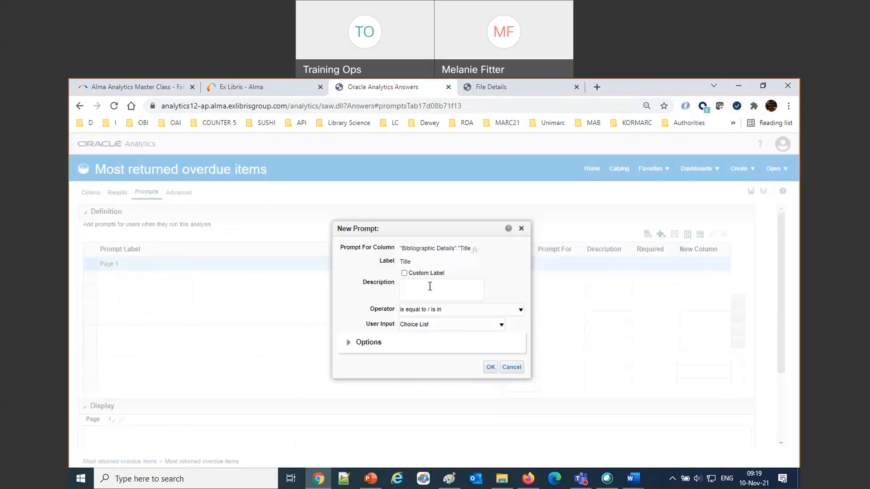
pyautogui.click(446, 312)
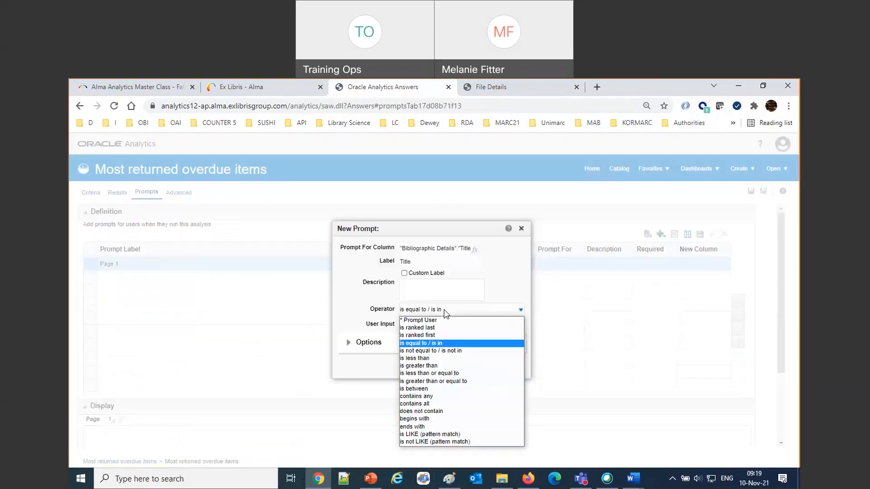
pyautogui.click(472, 397)
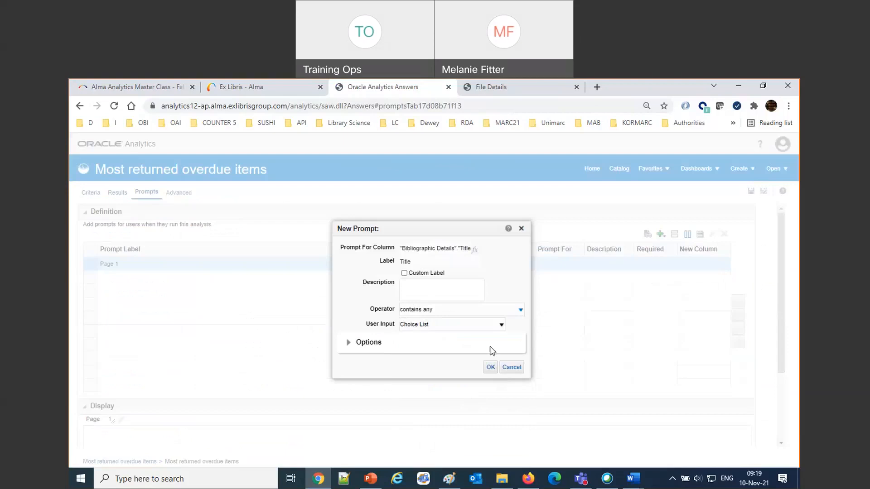
pyautogui.click(501, 325)
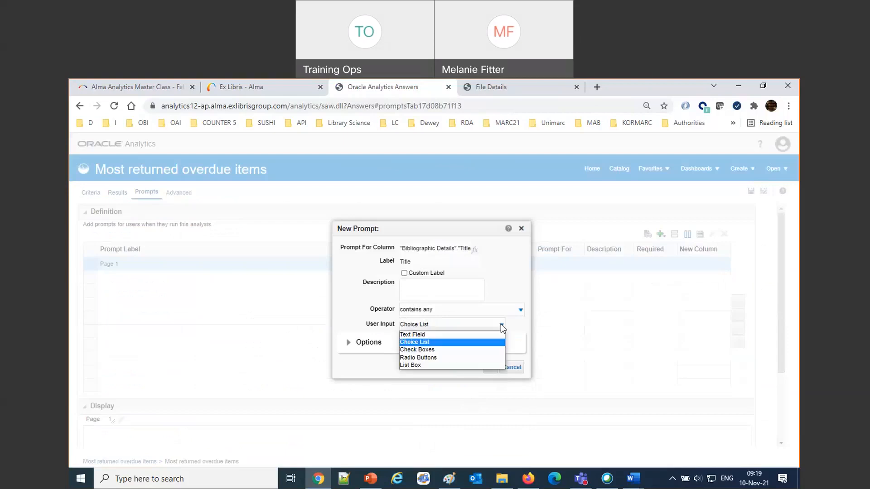
pyautogui.click(472, 335)
# Give the Title prompt the description "word from title", save the report, and display its results
pyautogui.click(405, 274)
pyautogui.click(408, 285)
pyautogui.write('word from title')
pyautogui.click(495, 369)
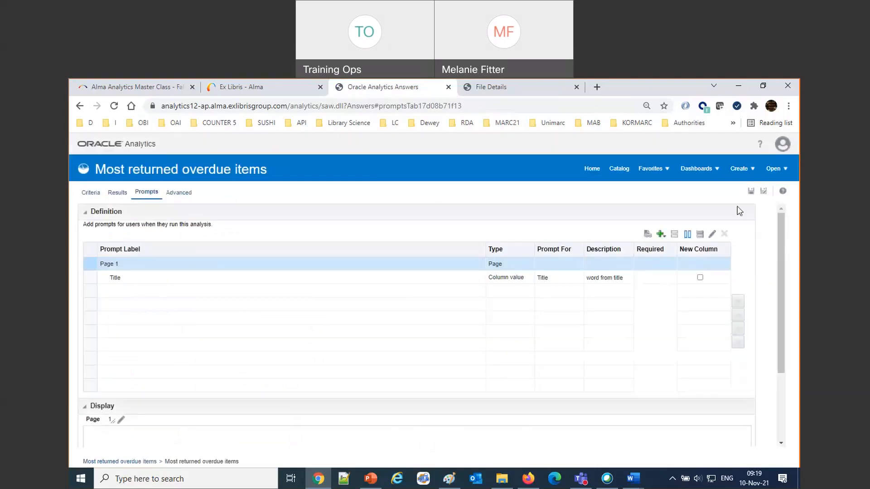
pyautogui.click(752, 192)
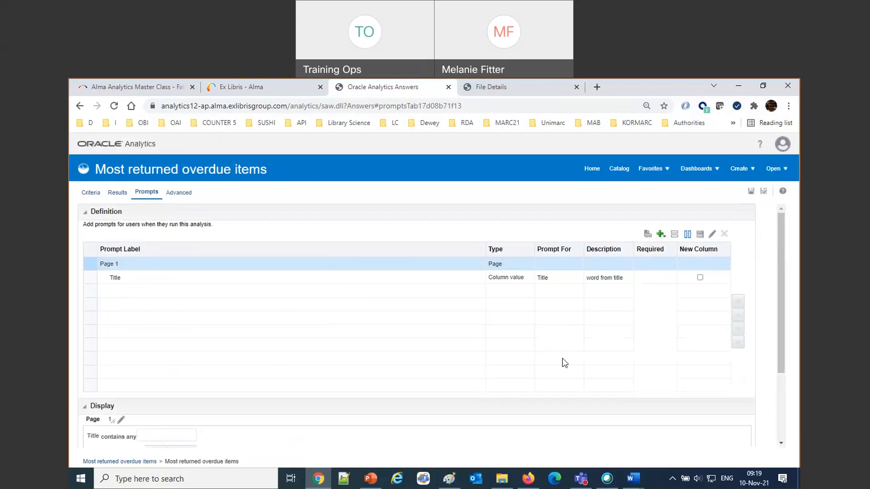
pyautogui.click(114, 193)
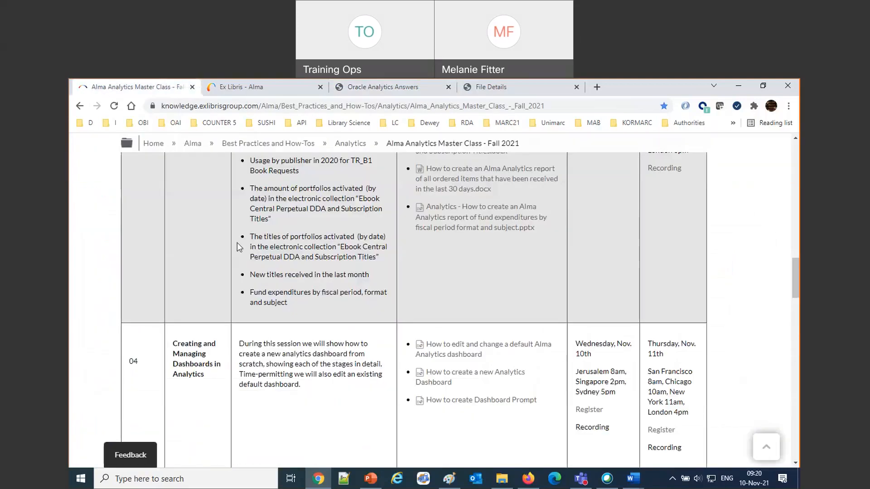
# Search the Alma Analytics Master Class page for prompt and highlight the session title "Creating and Managing Prompts in Analytics"
pyautogui.hotkey('ctrl', 'f')
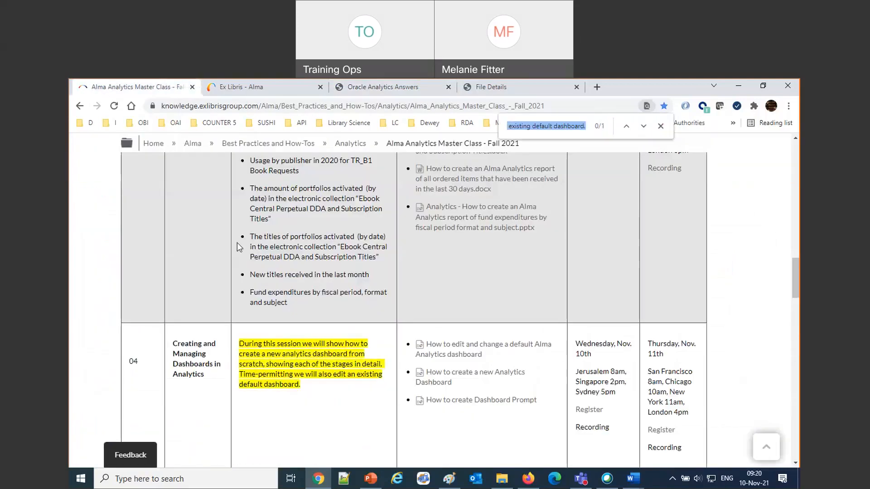
pyautogui.write('promptd')
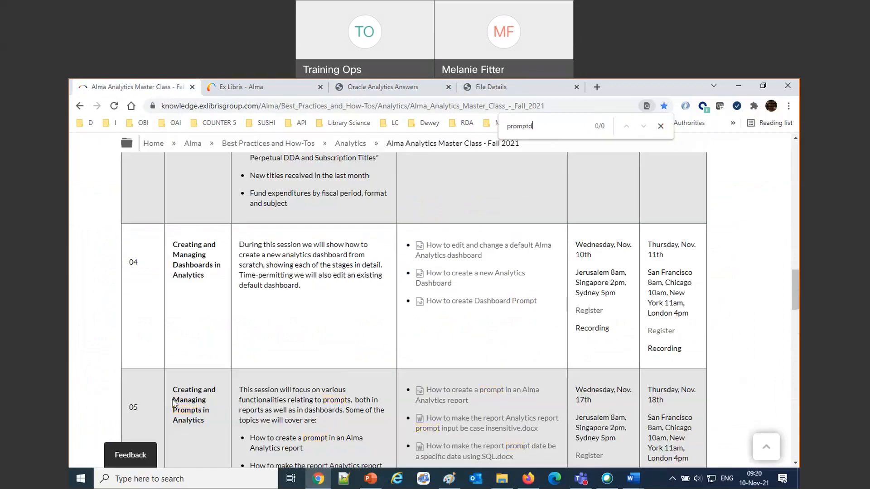
pyautogui.moveTo(175, 389); pyautogui.dragTo(204, 422)
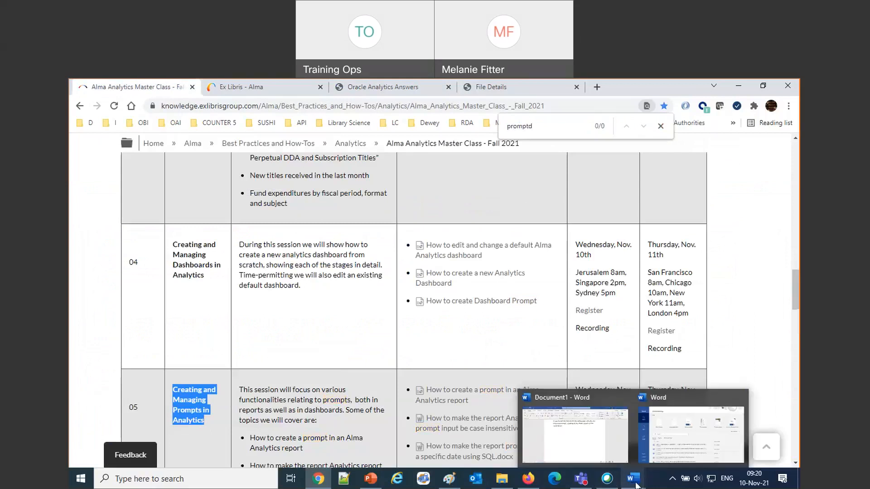
pyautogui.click(637, 484)
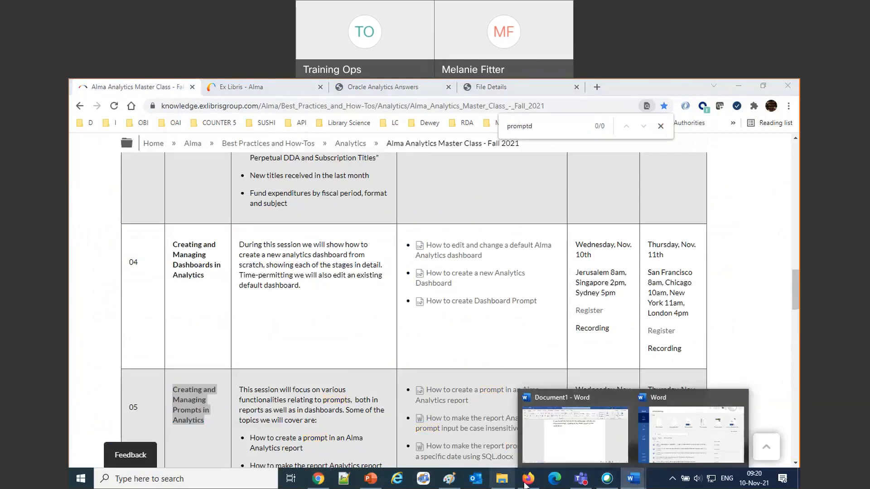
pyautogui.click(526, 481)
pyautogui.click(319, 480)
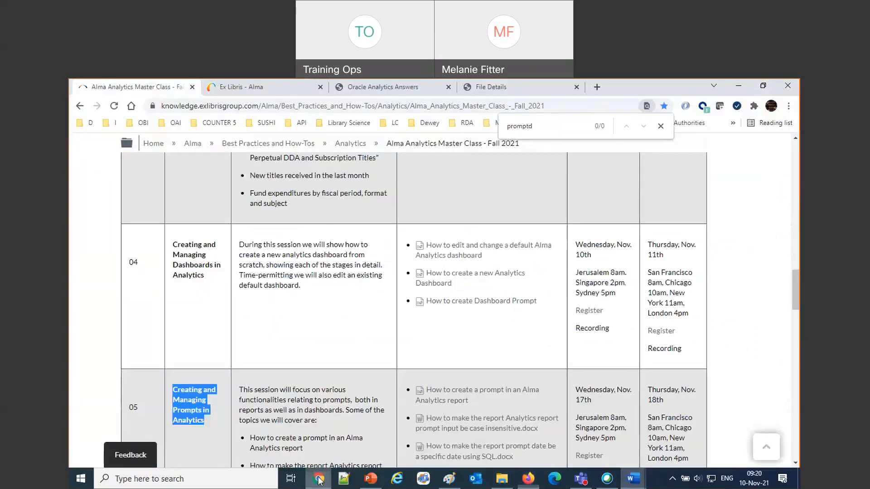
pyautogui.click(239, 87)
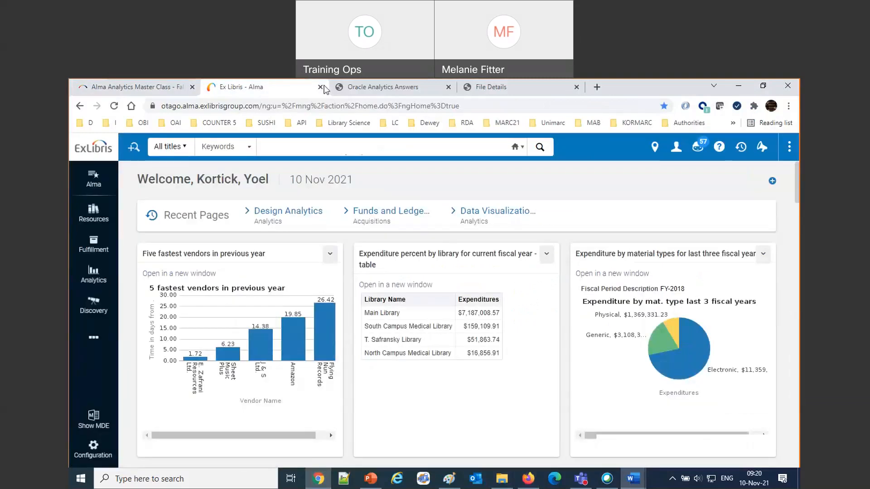
# Open the Most returned overdue items report from the catalog with "finance" in its Title prompt, and return to the catalog
pyautogui.click(349, 88)
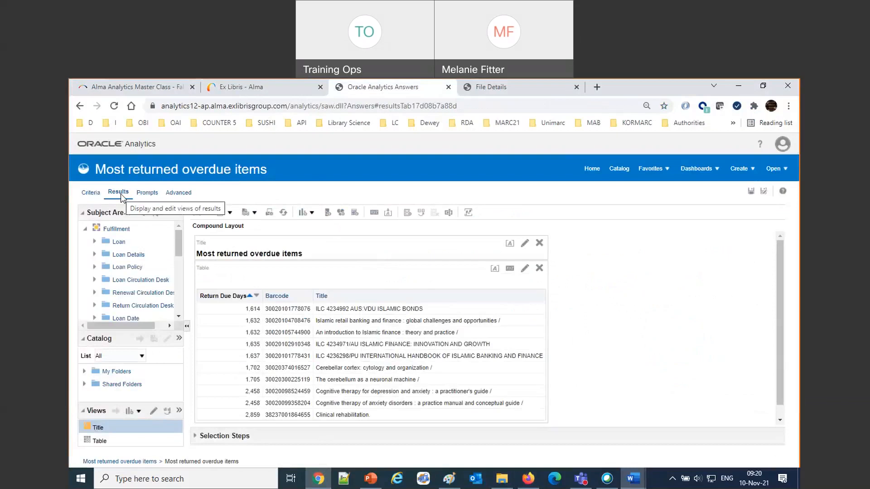
pyautogui.click(620, 171)
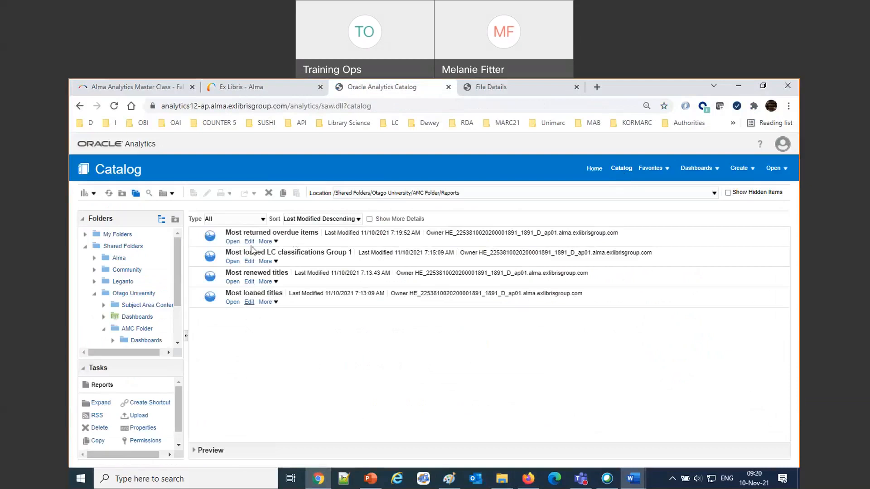
pyautogui.click(229, 243)
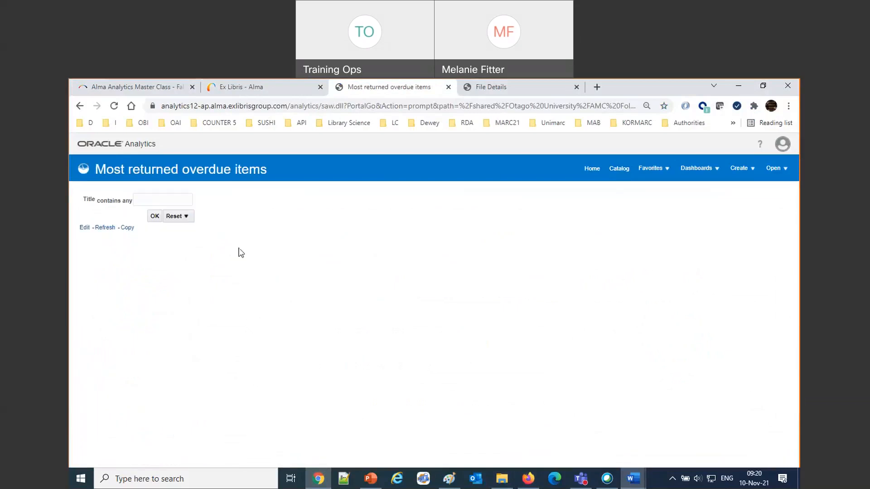
pyautogui.click(178, 202)
pyautogui.write('finance')
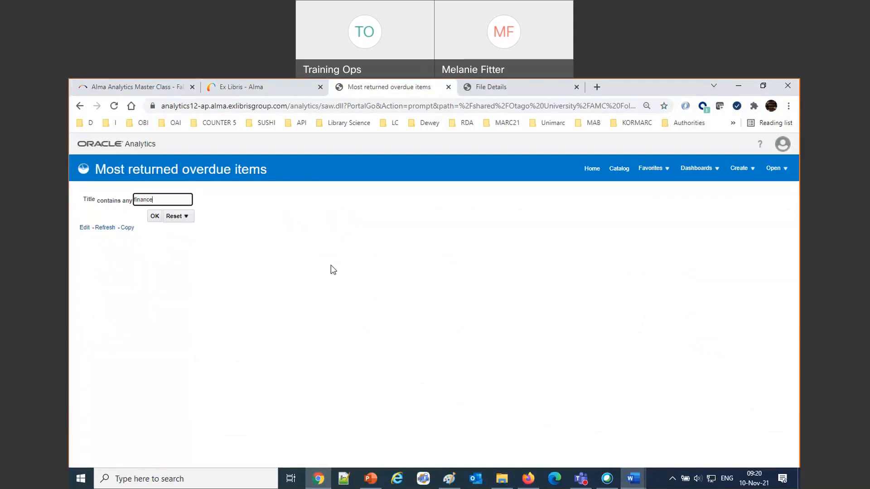
pyautogui.click(155, 216)
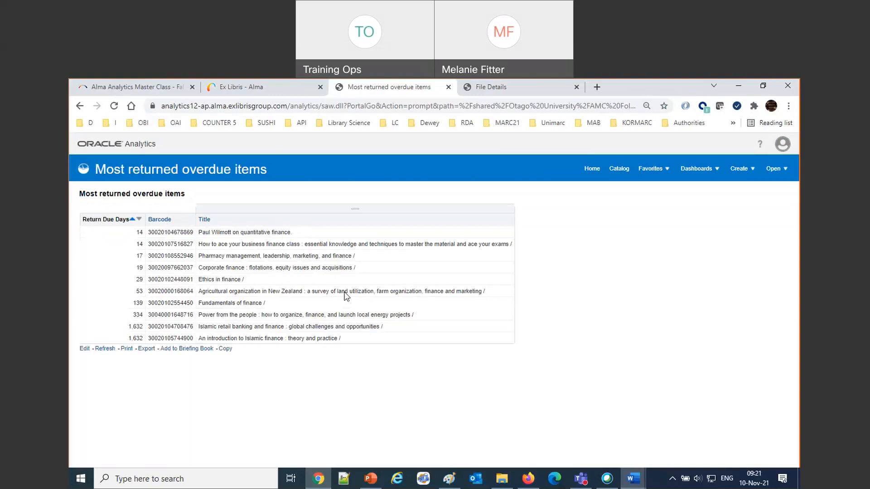
pyautogui.click(625, 170)
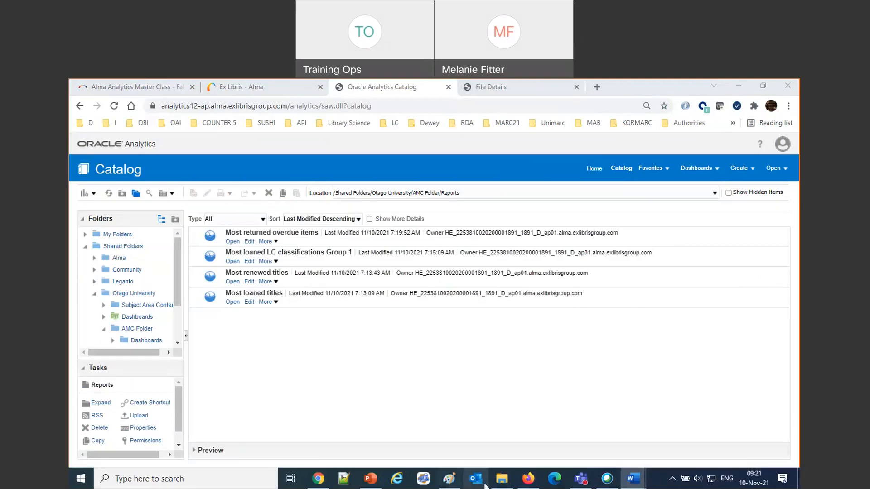
# Switch to Word and replace the question with "how does the report know to take the prompt from the dashboard and not from its own prompt?"
pyautogui.moveTo(634, 478)
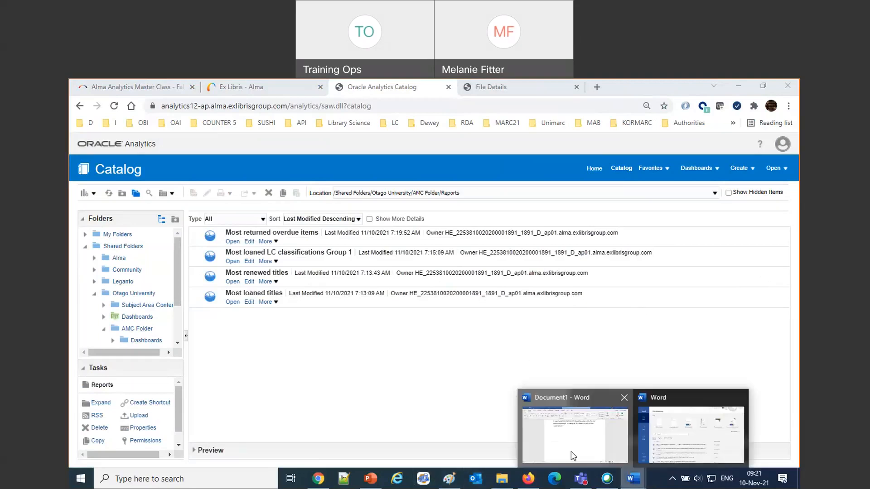
pyautogui.click(571, 451)
pyautogui.hotkey('ctrl', 'a')
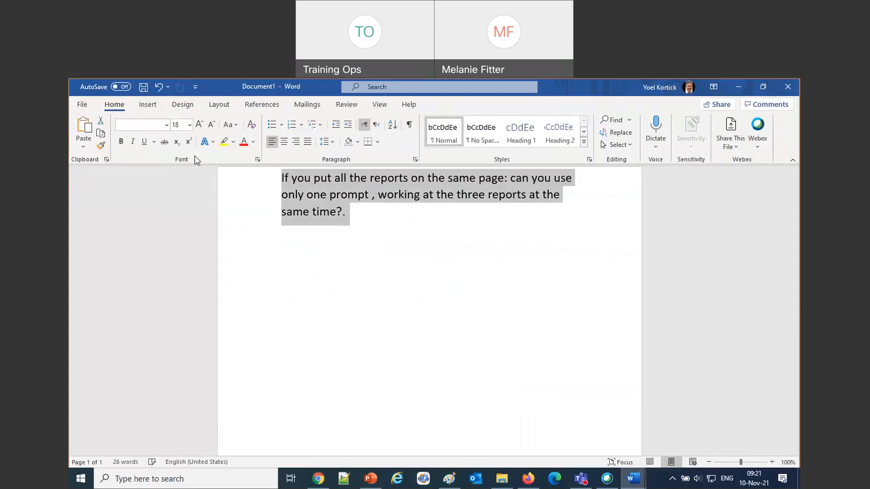
pyautogui.write('how does the report know to take the prompt from the dashboard and not from its own prompt?')
pyautogui.hotkey('ctrl', 'shift')
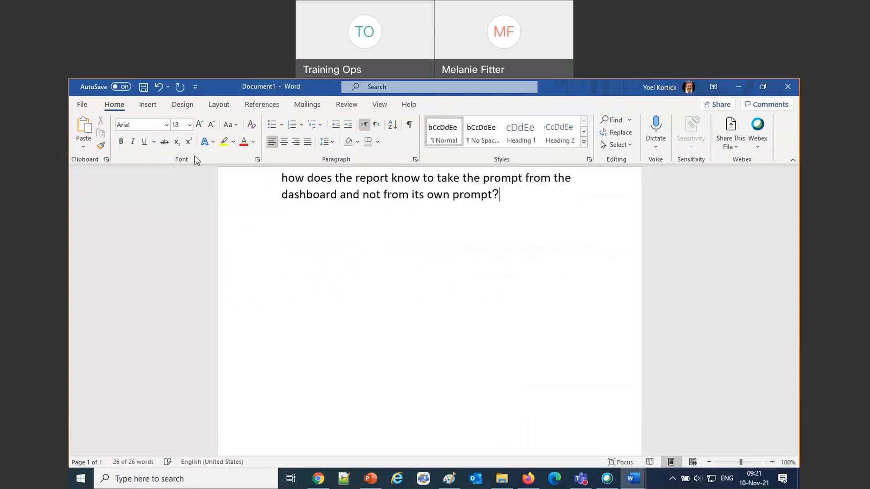
# Add below "what if a prompt is already built in a report? do i have to delete it or does it work also for and in the dashboard?"
pyautogui.click(281, 234)
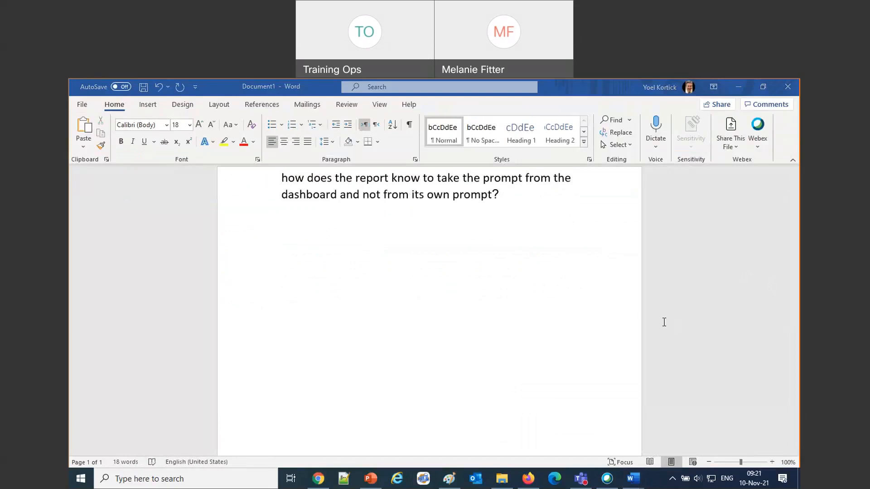
pyautogui.click(501, 196)
pyautogui.write('what if a prompt is already built in a report? do i have to delete it or does it work also for and in the dashboard?')
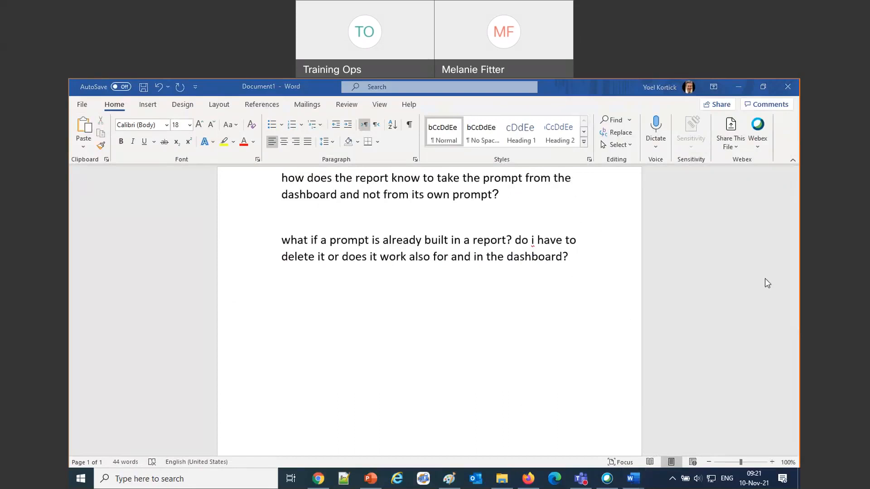
# Switch back to the catalog in Chrome and open The AMC Dashboard from the AMC Folder's Dashboards folder
pyautogui.click(529, 479)
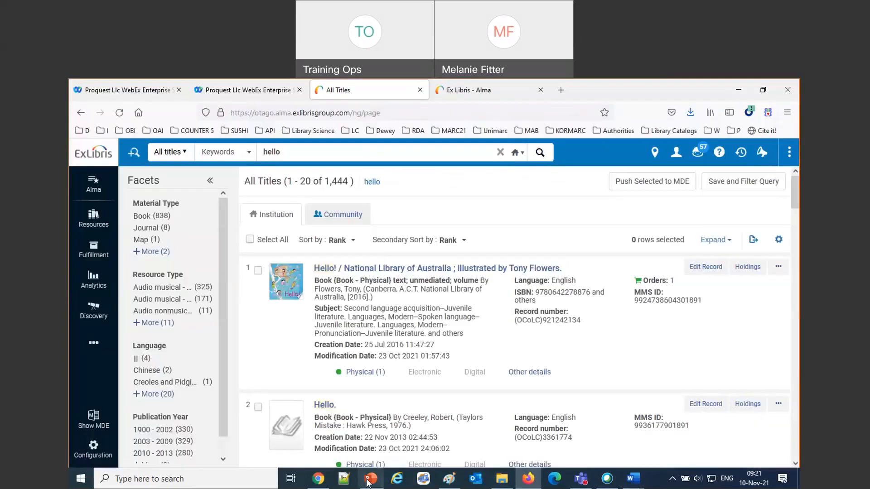
pyautogui.click(320, 483)
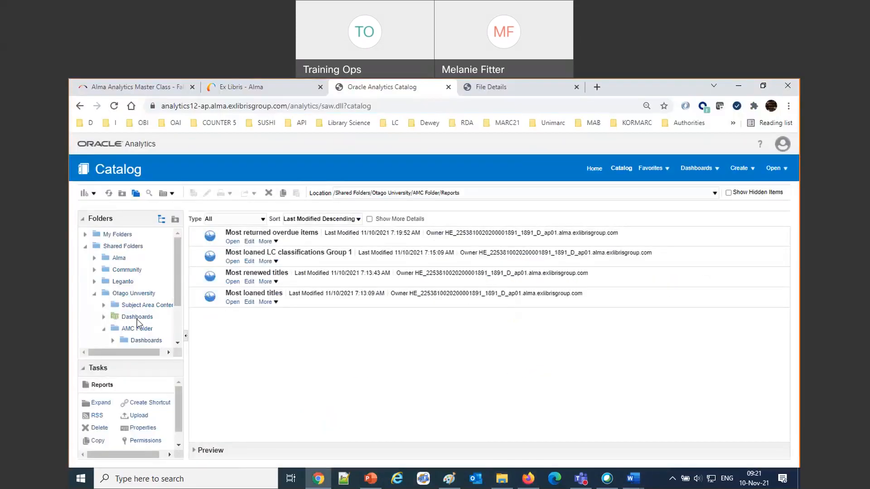
pyautogui.click(144, 340)
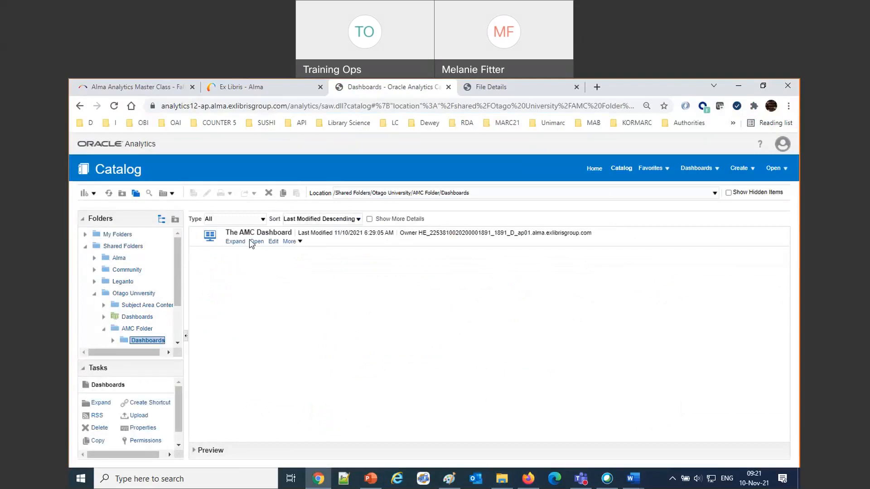
pyautogui.click(257, 242)
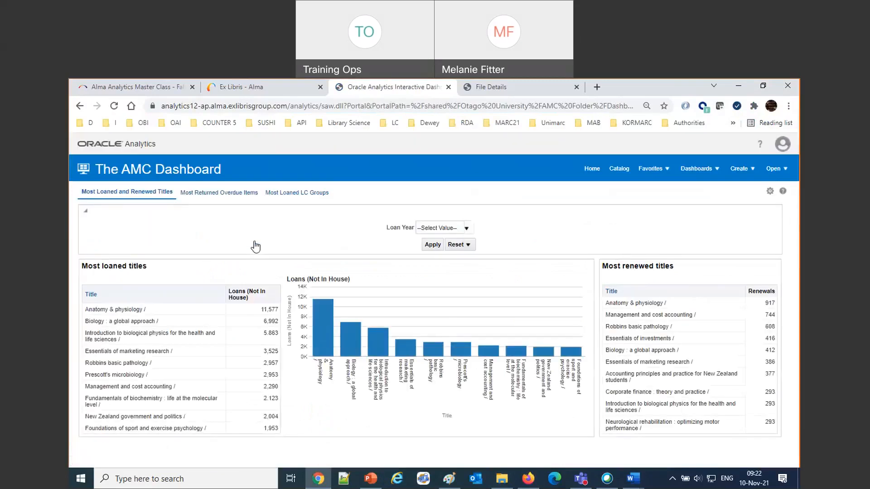
# Filter the Most Loaned and Renewed Titles page by setting the Loan Year prompt to 2018 and applying it
pyautogui.click(465, 230)
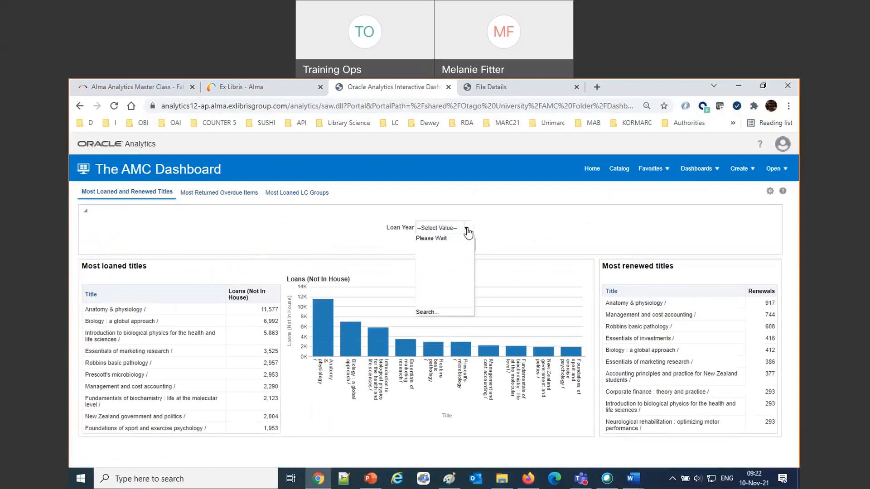
pyautogui.scroll(-4, 429, 290)
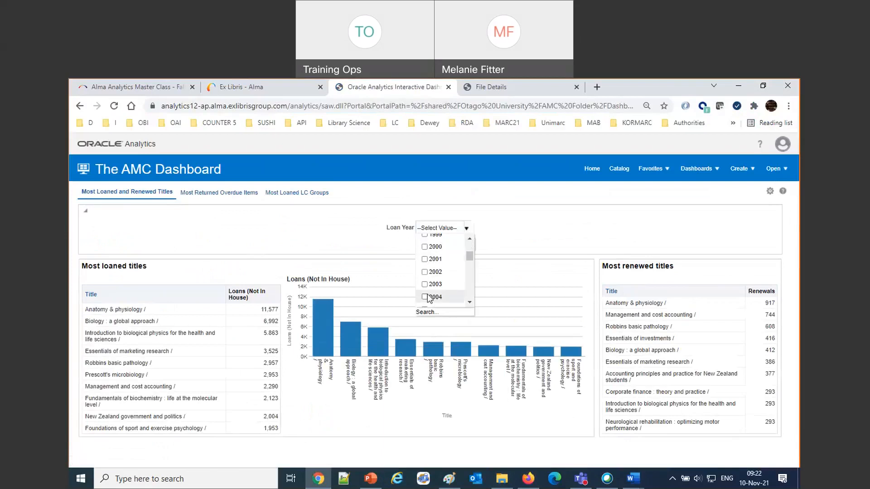
pyautogui.scroll(-6, 429, 297)
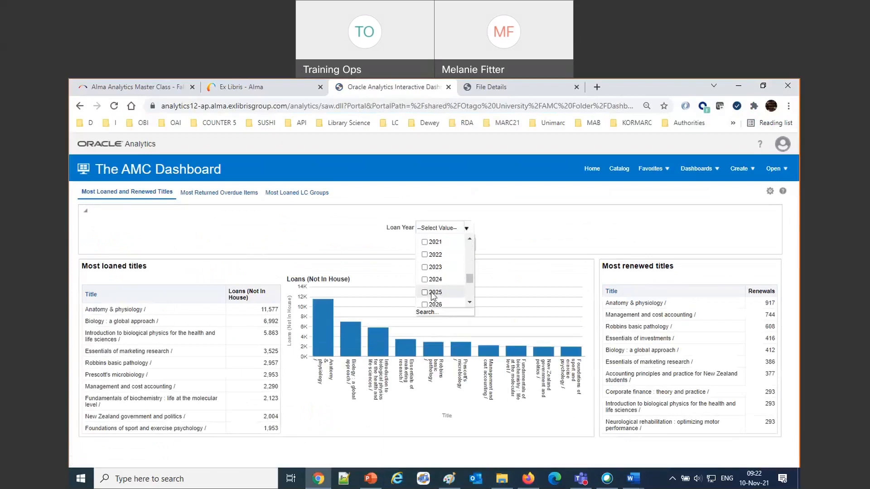
pyautogui.scroll(1, 431, 290)
pyautogui.click(426, 257)
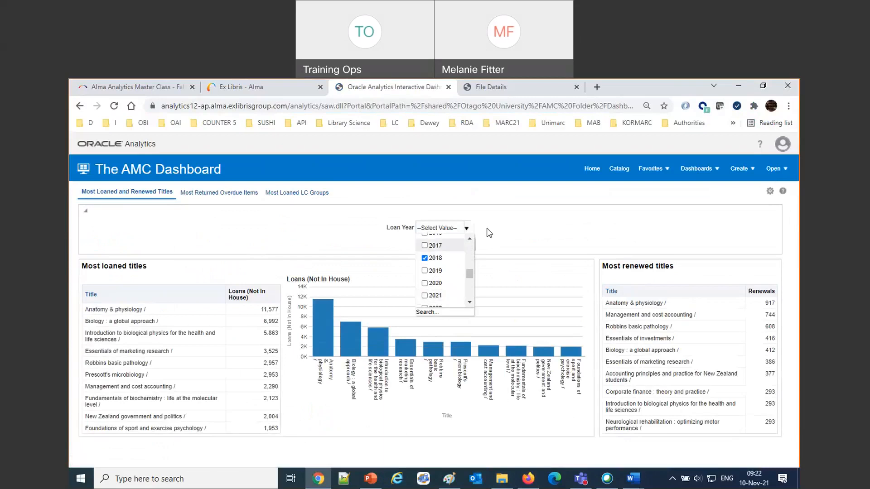
pyautogui.click(434, 245)
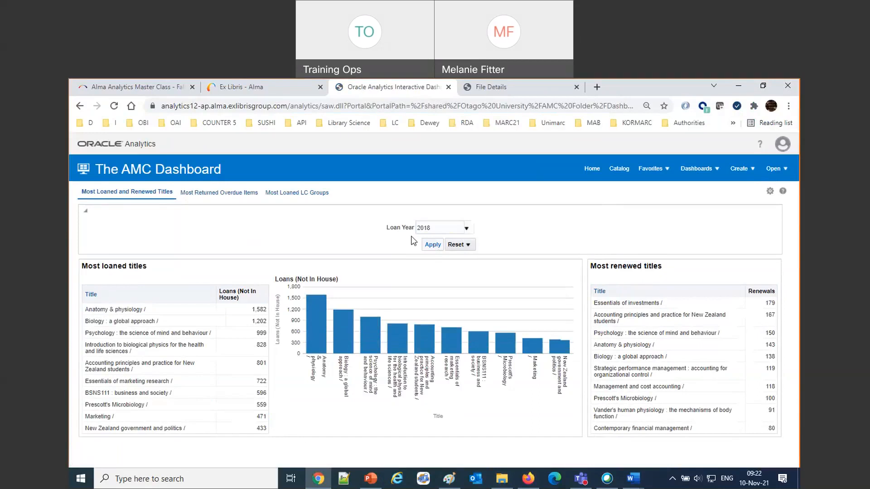
# Run the report on the Most Returned Overdue Items page with "feminis" in its Title prompt, and return to the dashboard
pyautogui.click(217, 195)
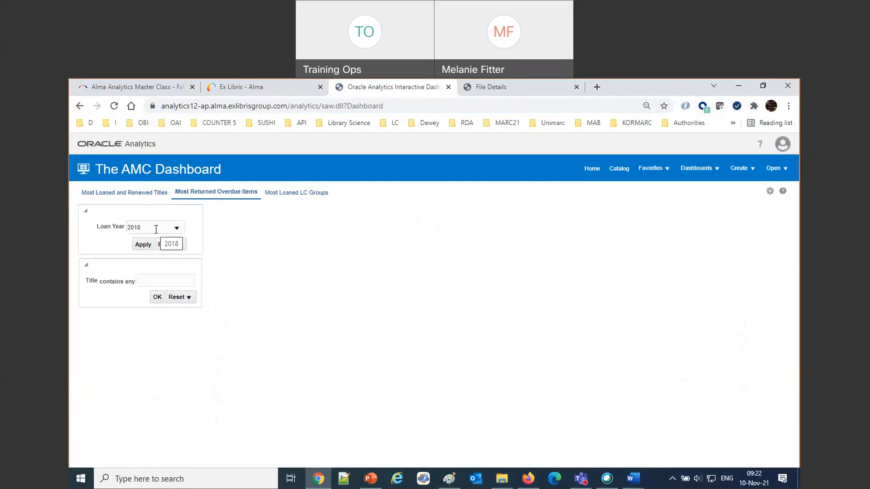
pyautogui.click(135, 193)
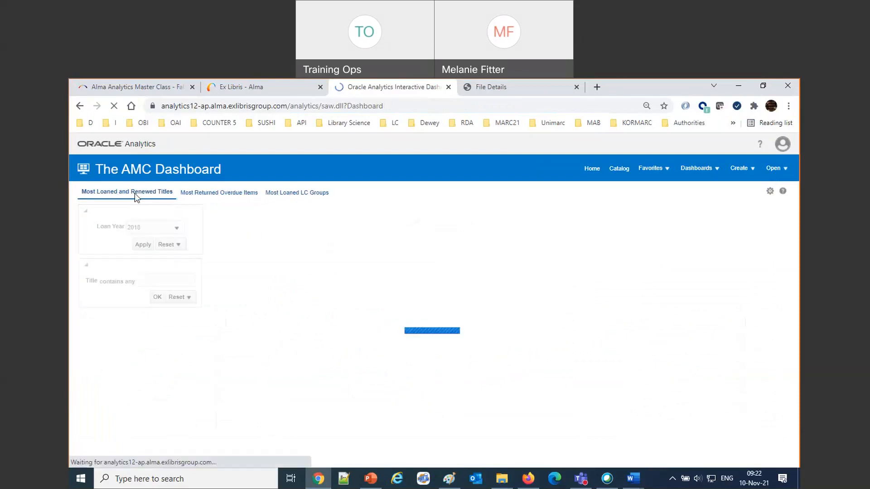
pyautogui.click(199, 193)
pyautogui.click(159, 279)
pyautogui.write('fenis')
pyautogui.press('BackSpace')
pyautogui.press('BackSpace')
pyautogui.write('m')
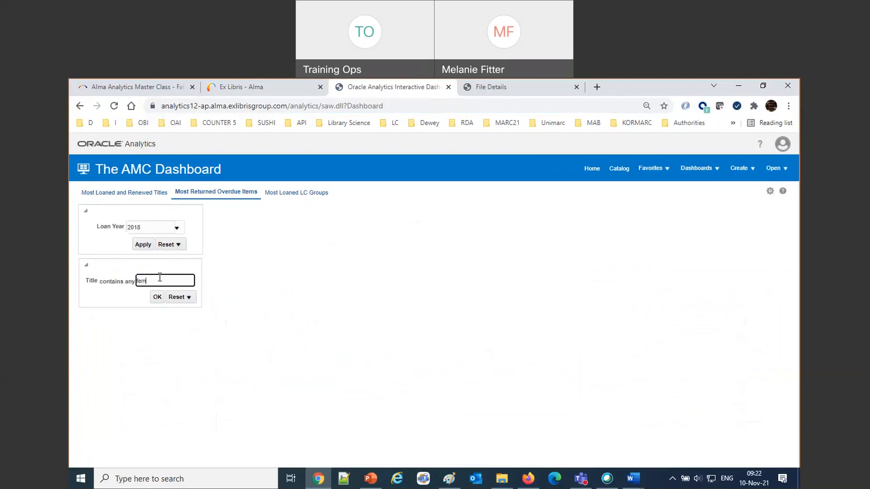
pyautogui.write('inis')
pyautogui.click(156, 297)
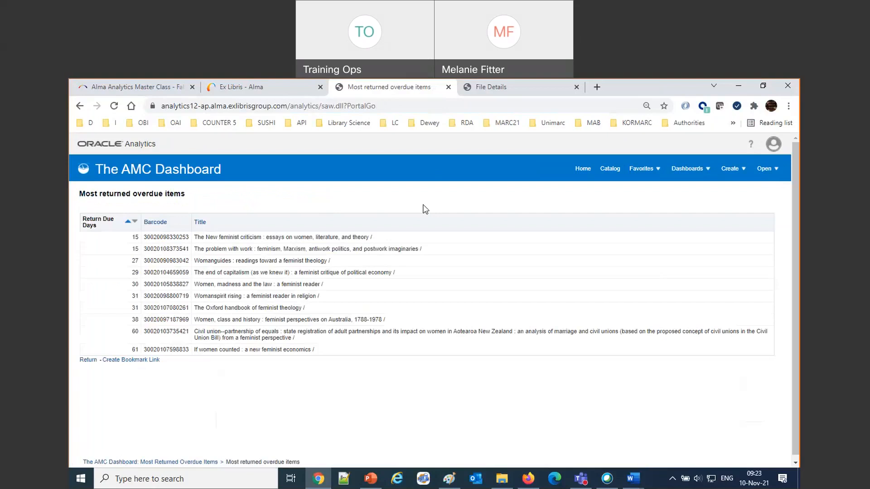
pyautogui.click(88, 360)
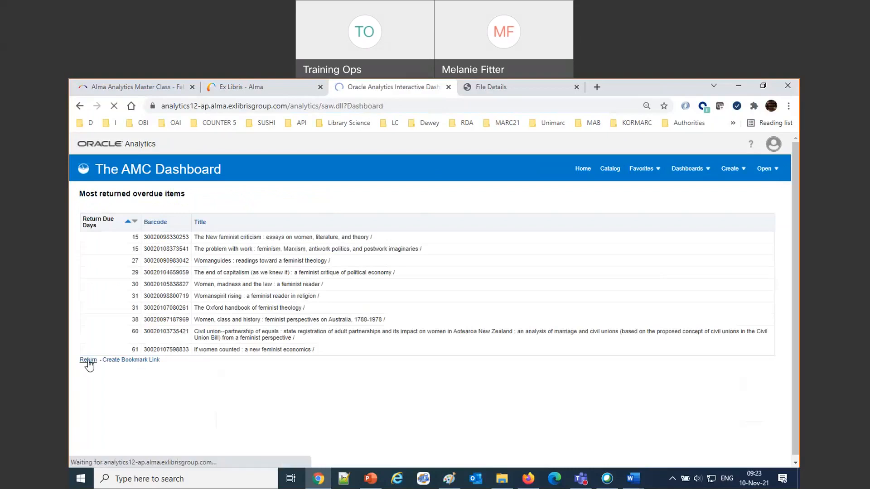
# Try to run the overdue items report with lowercase "zealand" in its Title prompt, and return to the dashboard
pyautogui.click(160, 281)
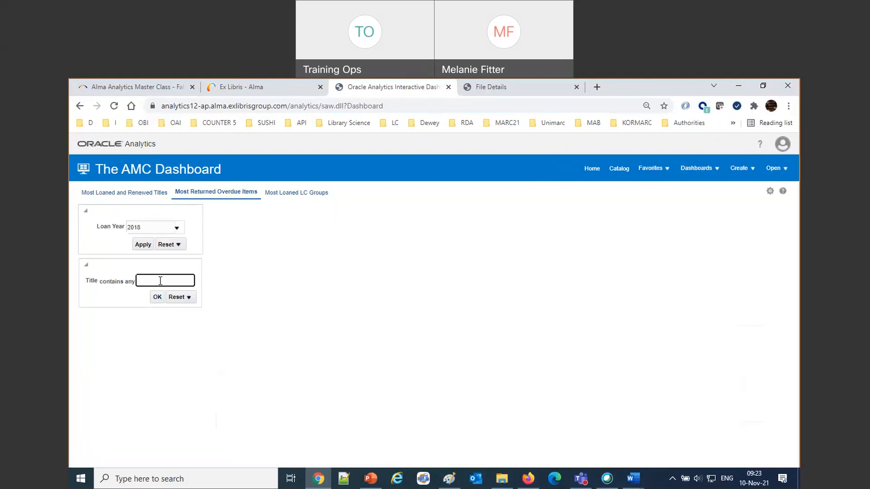
pyautogui.write('zea')
pyautogui.write('d')
pyautogui.click(158, 297)
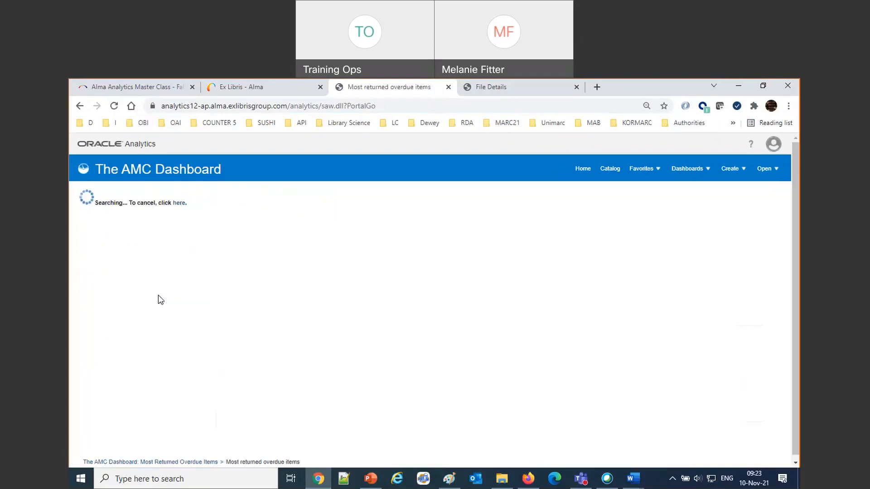
pyautogui.click(88, 285)
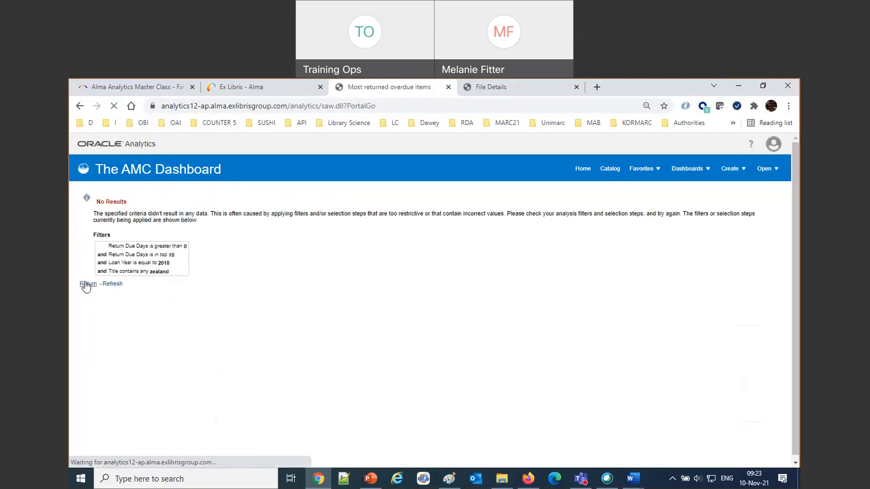
# Run the overdue items report with capitalized "Zealand" in its Title prompt, and return to the dashboard
pyautogui.click(155, 286)
pyautogui.write('Zealand')
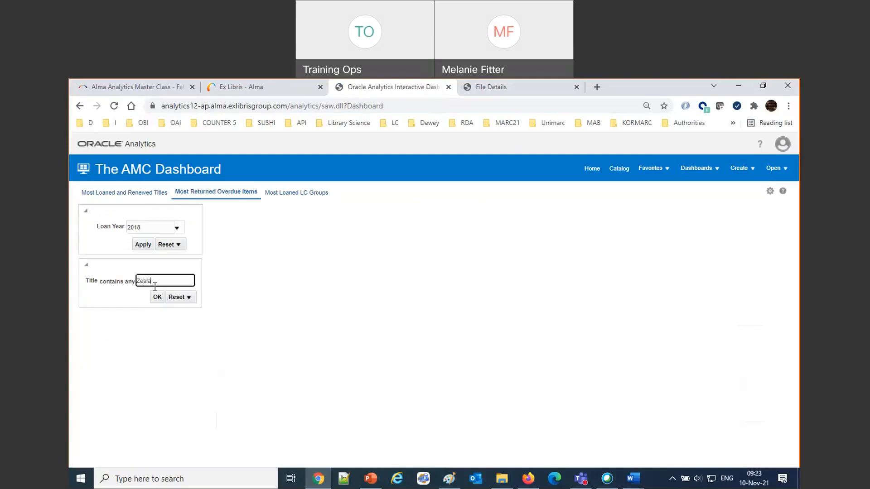
pyautogui.click(157, 298)
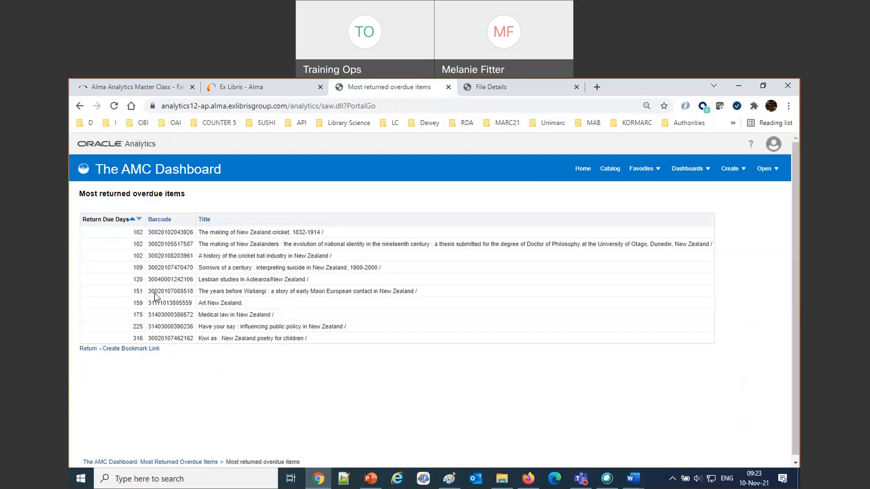
pyautogui.click(88, 351)
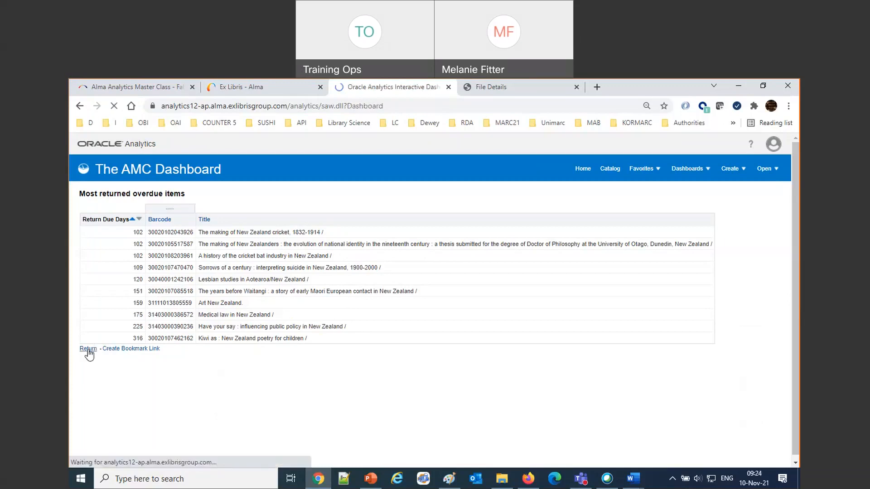
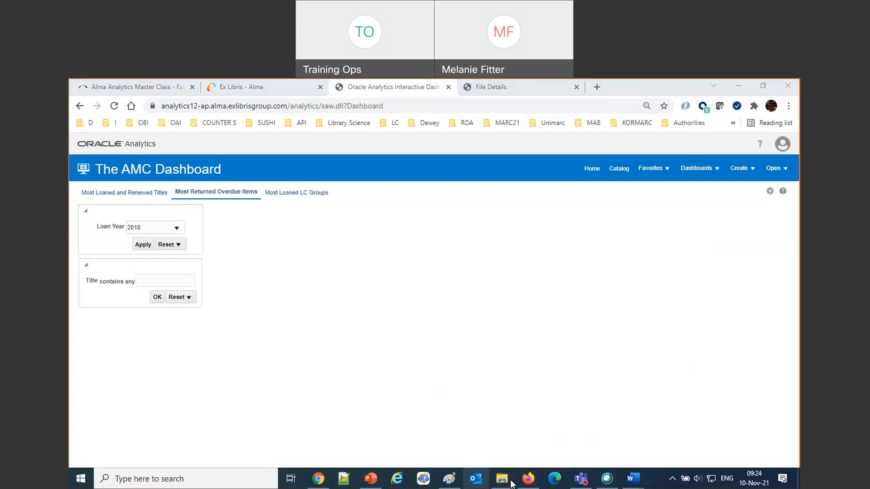
# Switch to Word and replace both questions with "How can I filter the prompt so that it doesn't show all years?"
pyautogui.click(575, 434)
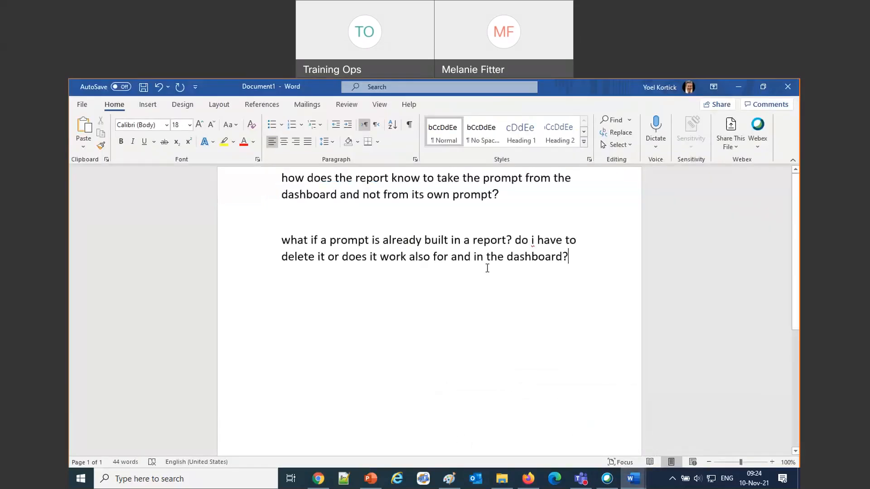
pyautogui.moveTo(278, 177); pyautogui.dragTo(316, 334)
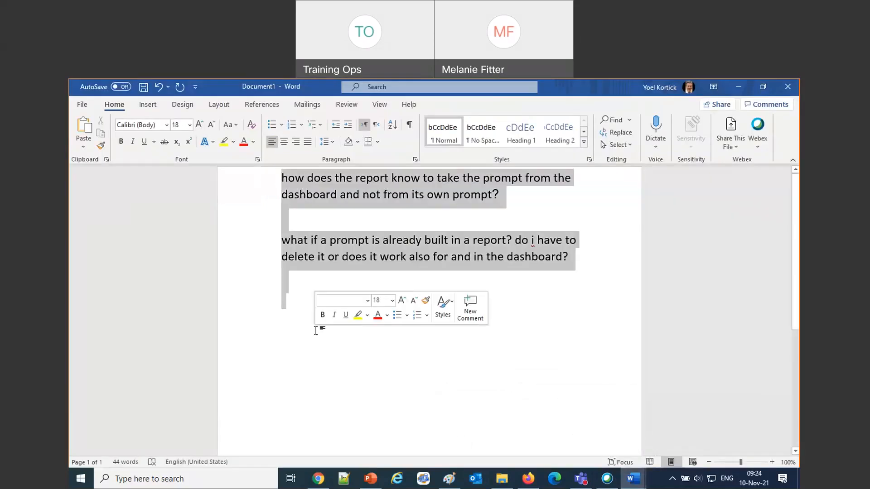
pyautogui.write("How can I filter the prompt so that it doesn't show all years?")
pyautogui.hotkey('ctrl', 'shift')
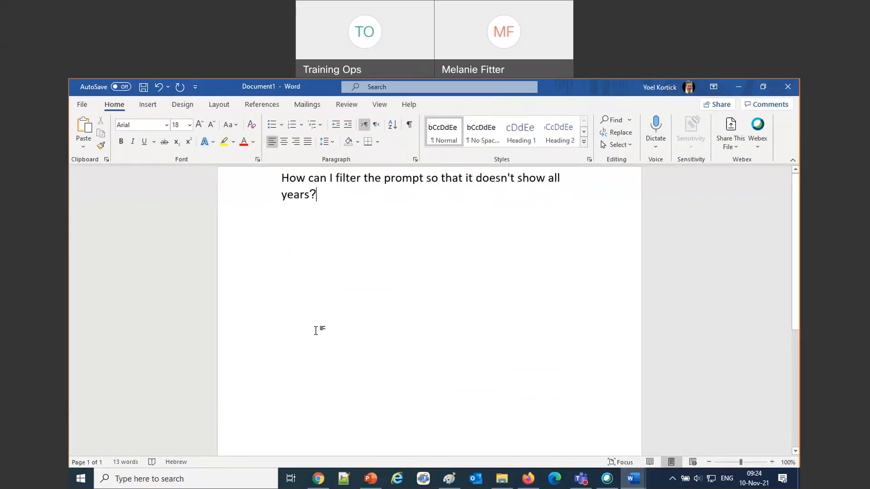
# Switch back to Chrome, edit The AMC Dashboard and open its Most returned overdue items analysis for editing
pyautogui.click(527, 479)
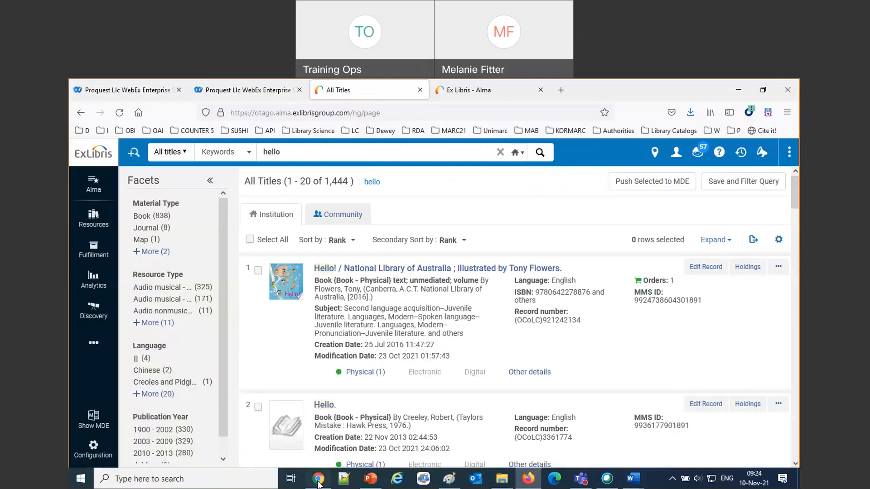
pyautogui.click(318, 480)
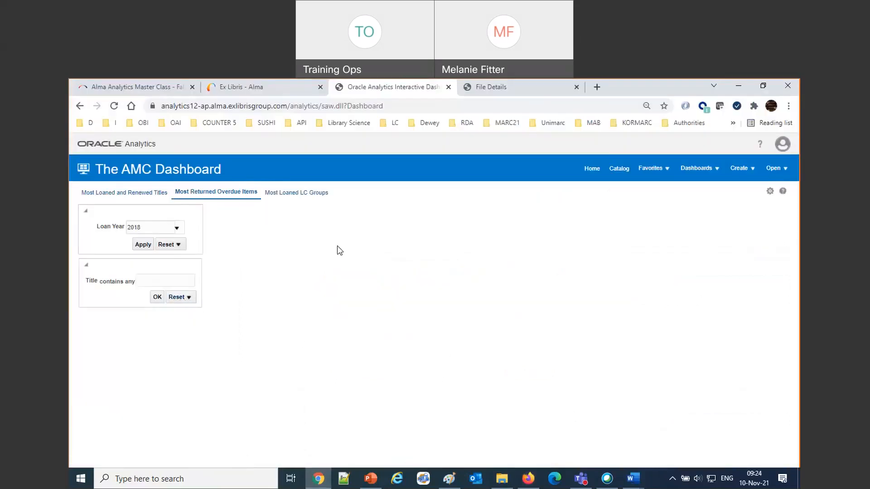
pyautogui.click(770, 191)
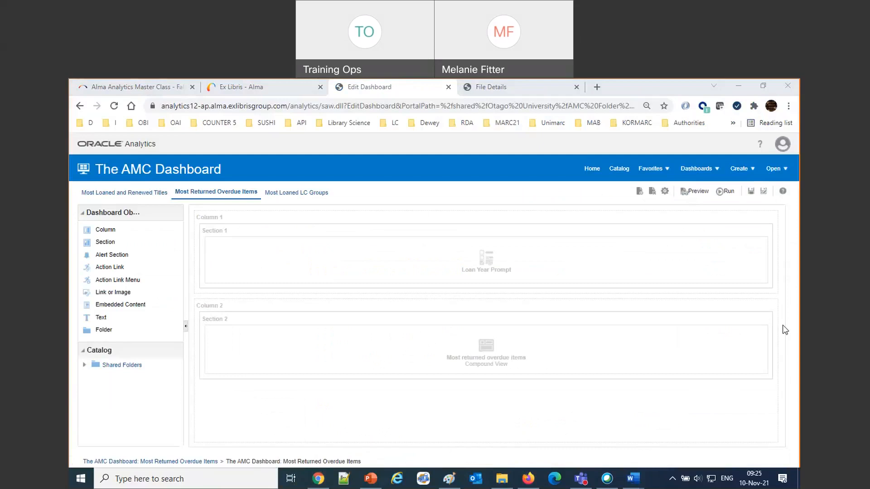
pyautogui.click(752, 332)
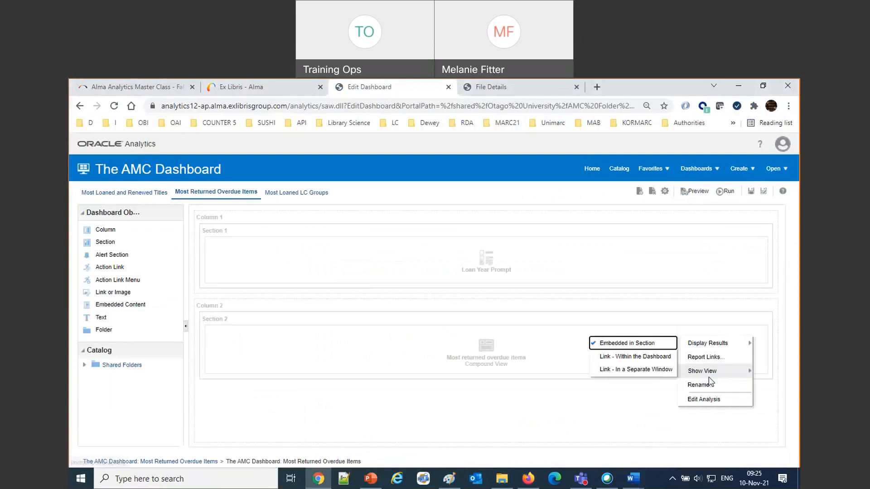
pyautogui.click(709, 403)
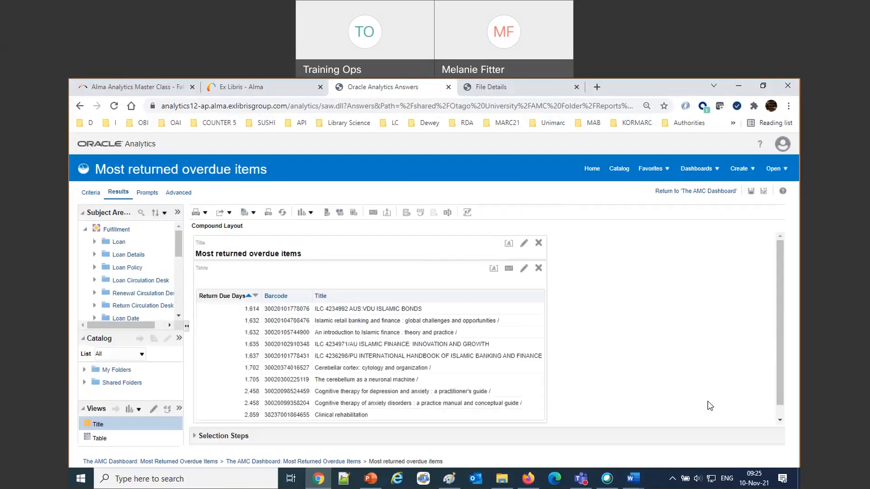
# Delete the Title prompt from the Most returned overdue items analysis and save the analysis
pyautogui.click(148, 194)
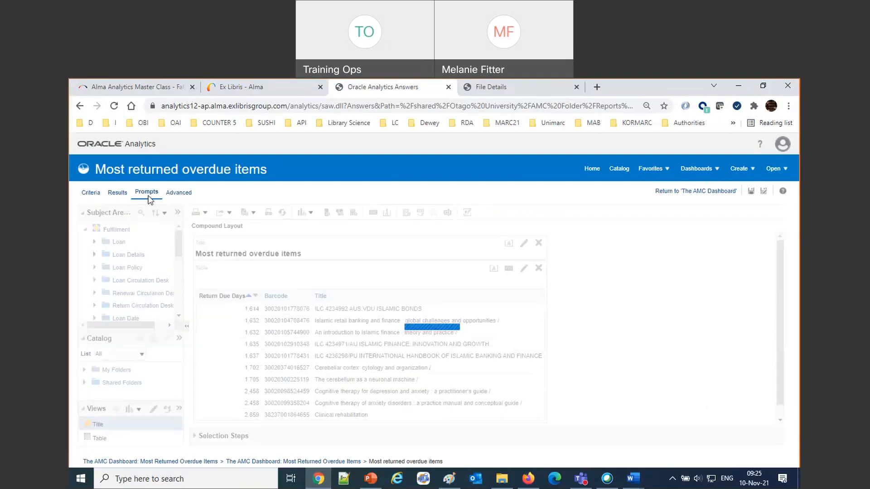
pyautogui.click(193, 278)
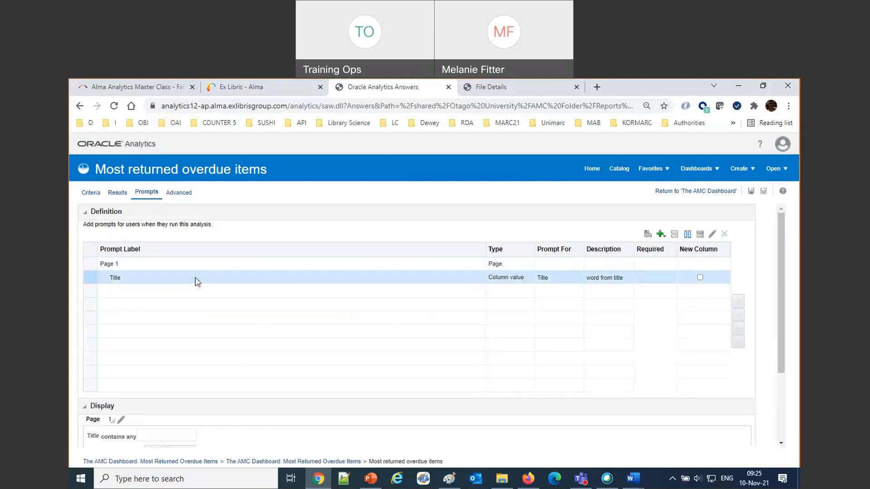
pyautogui.click(726, 238)
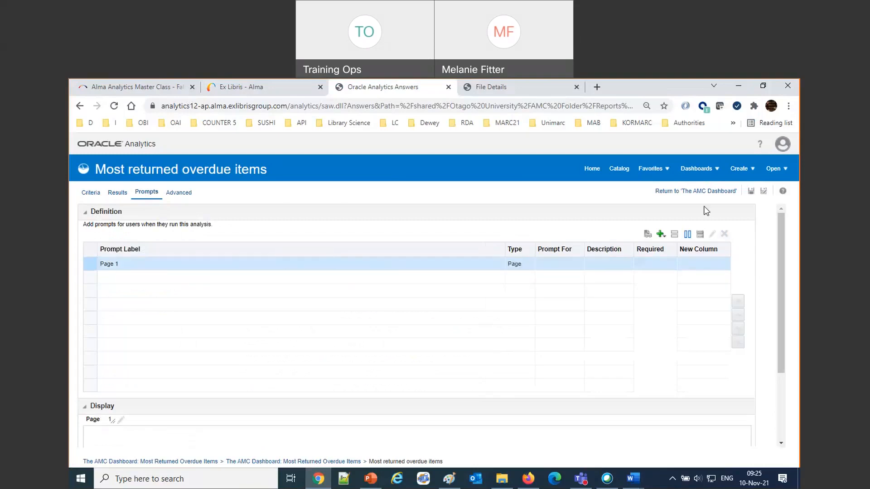
pyautogui.click(751, 192)
# Switch to Word and highlight "that it doesn't show all years?" in the question
pyautogui.moveTo(625, 480)
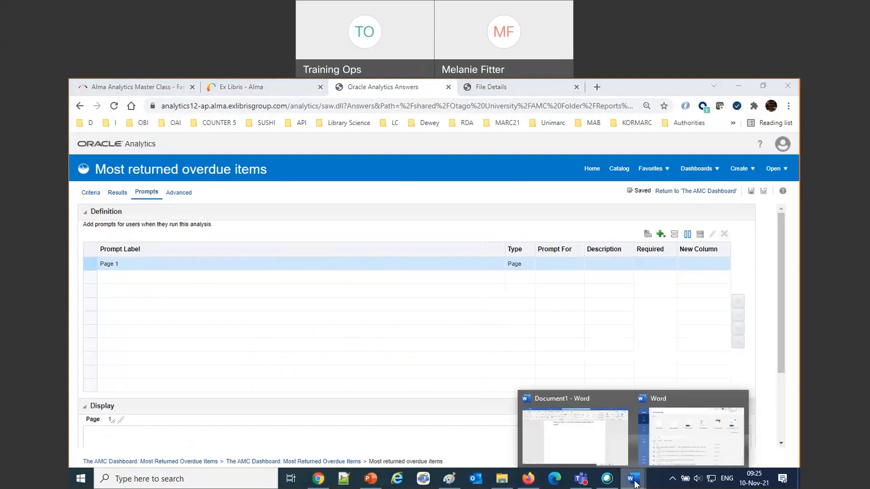
pyautogui.click(581, 450)
pyautogui.moveTo(441, 178); pyautogui.dragTo(456, 203)
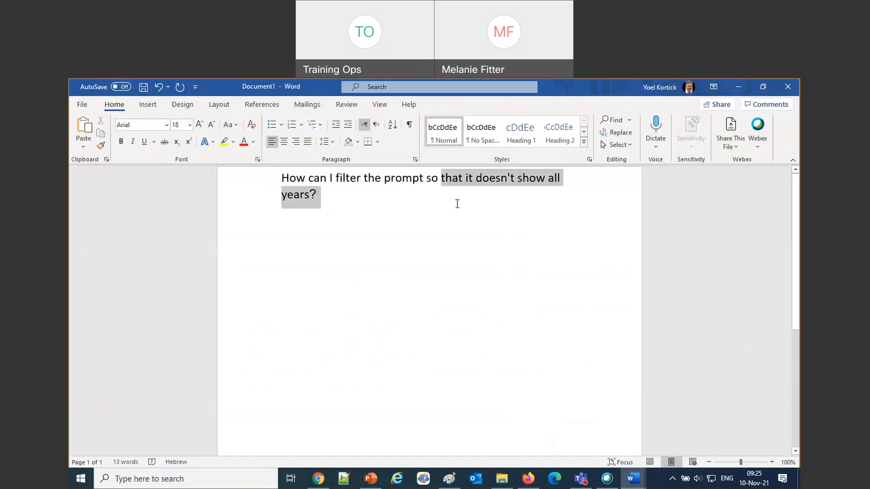
# Switch back to Chrome and open the Loan Year Prompt for editing from the AMC Folder's Prompts folder in the catalog
pyautogui.click(525, 482)
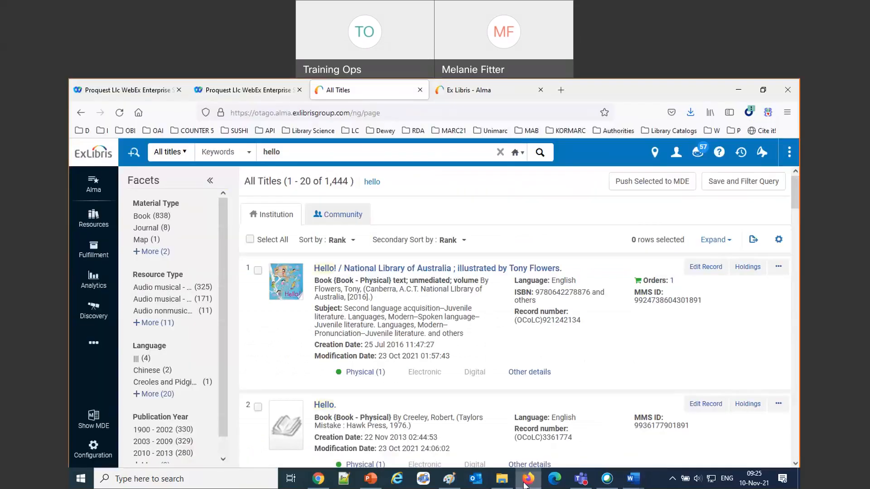
pyautogui.click(322, 480)
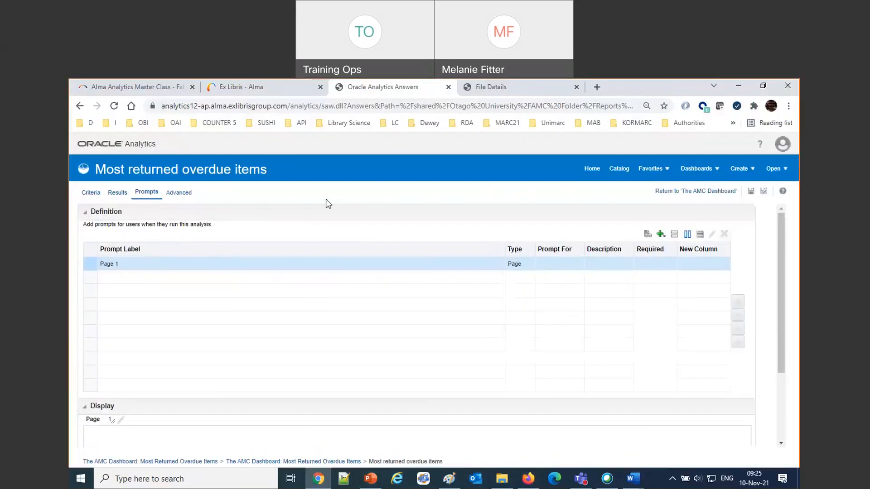
pyautogui.click(620, 169)
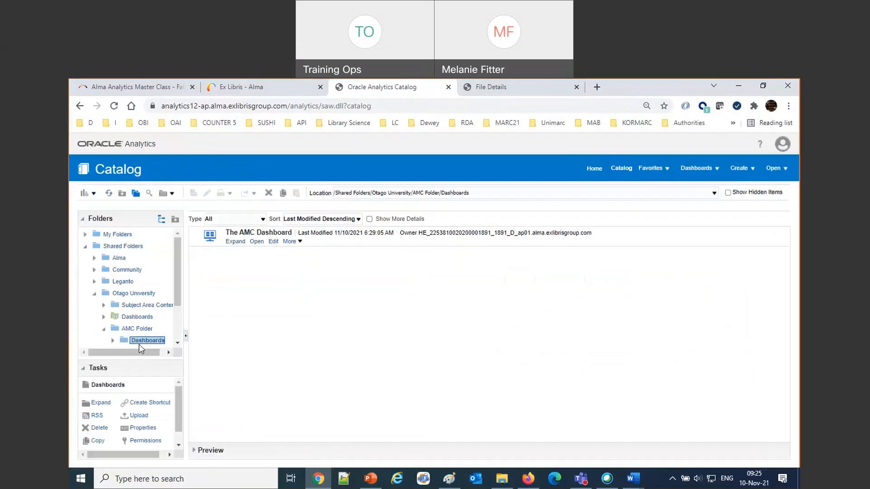
pyautogui.scroll(-1, 146, 344)
pyautogui.click(136, 299)
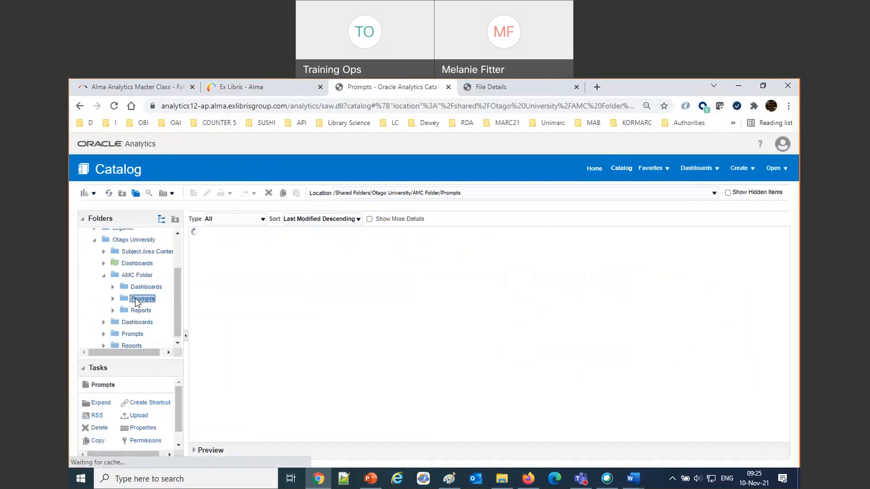
pyautogui.click(231, 243)
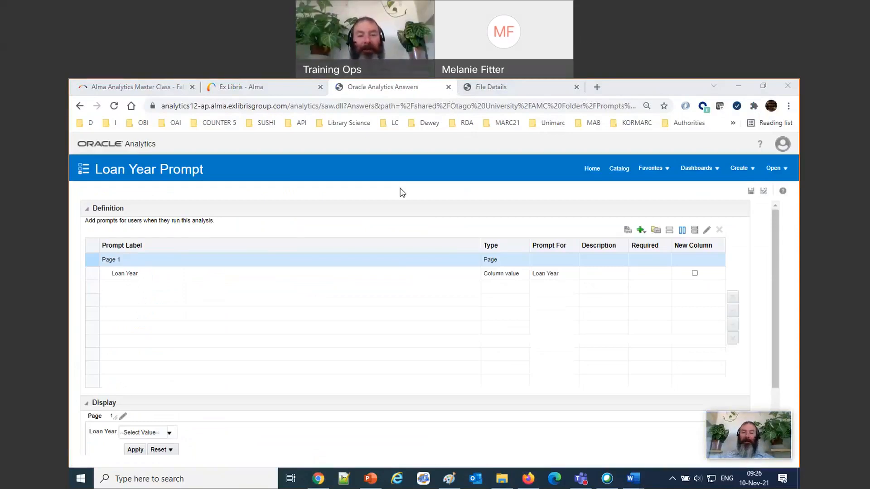
# Open the Loan Year column prompt for editing, expand its options and set the default selection to Specific Values
pyautogui.click(131, 274)
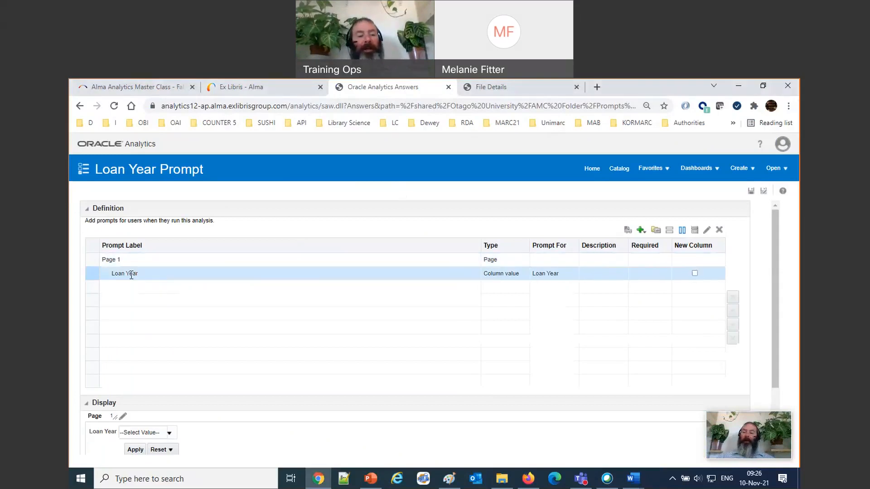
pyautogui.doubleClick(131, 275)
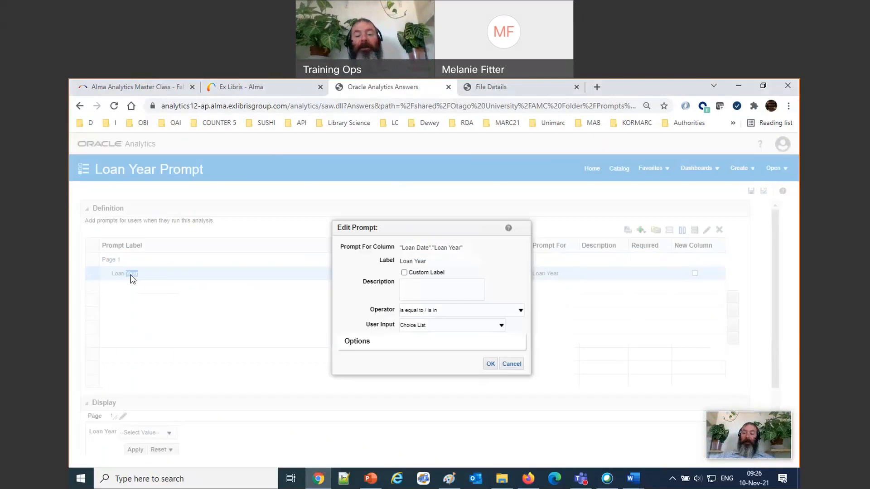
pyautogui.click(504, 371)
pyautogui.doubleClick(192, 279)
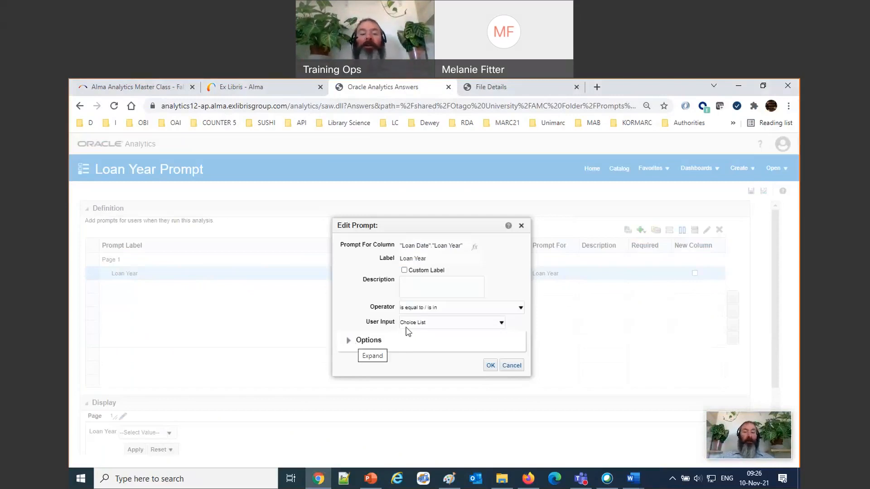
pyautogui.moveTo(462, 228); pyautogui.dragTo(457, 163)
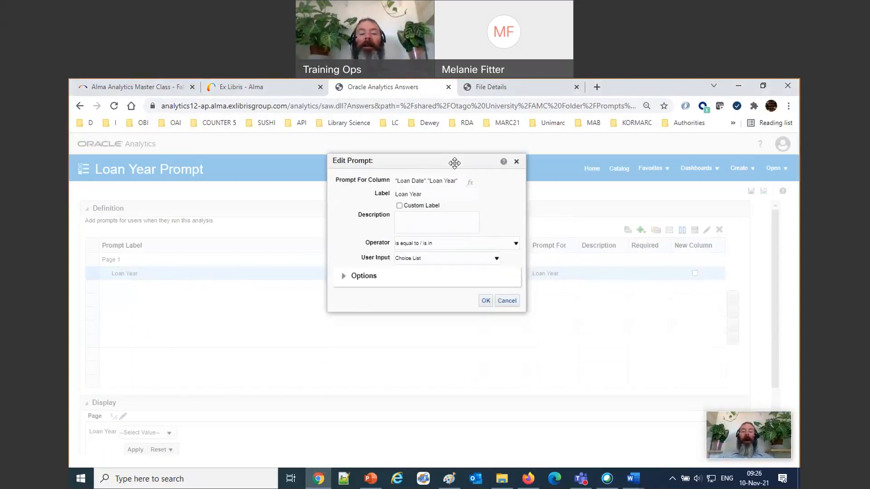
pyautogui.click(344, 276)
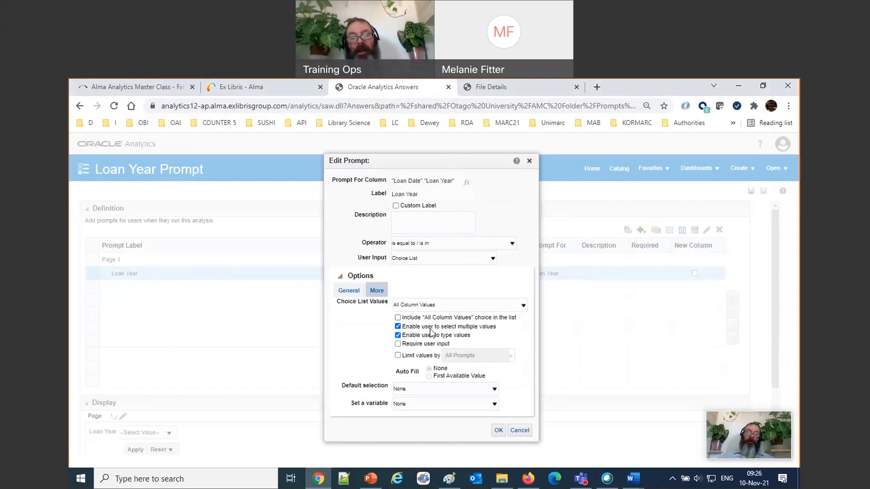
pyautogui.click(493, 390)
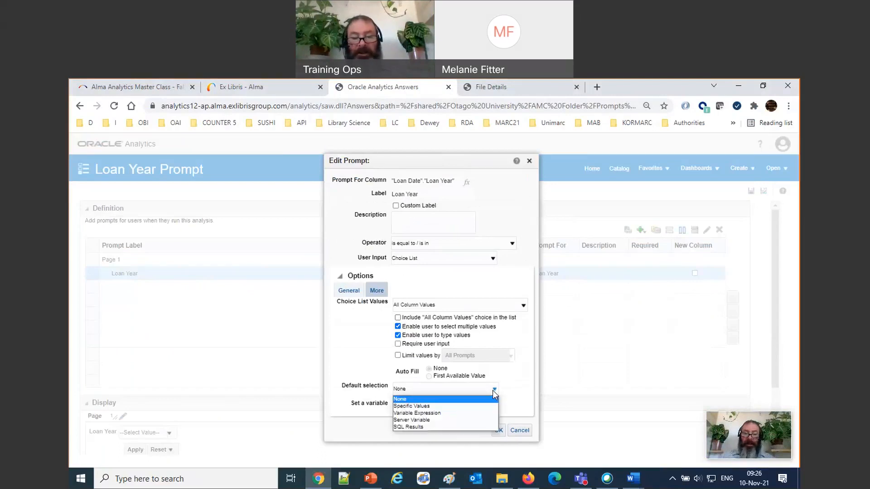
pyautogui.click(474, 407)
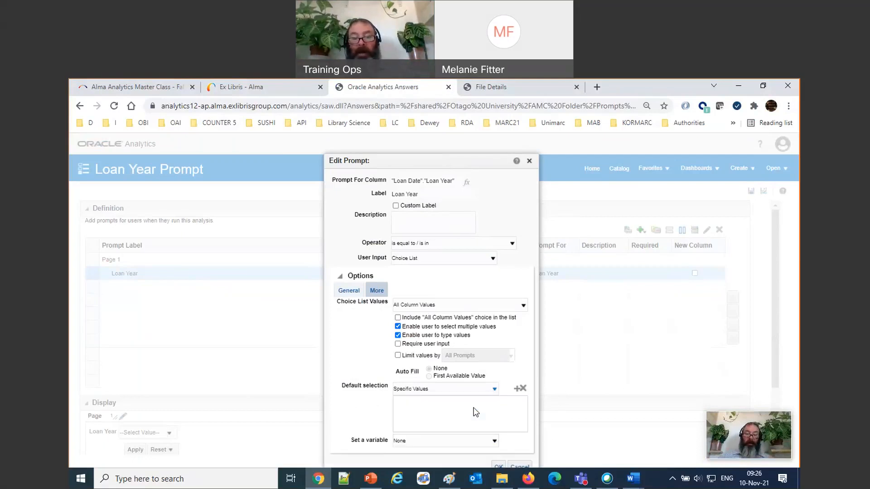
# Add the years 2014 through 2020 as the default values of the Loan Year prompt
pyautogui.click(518, 391)
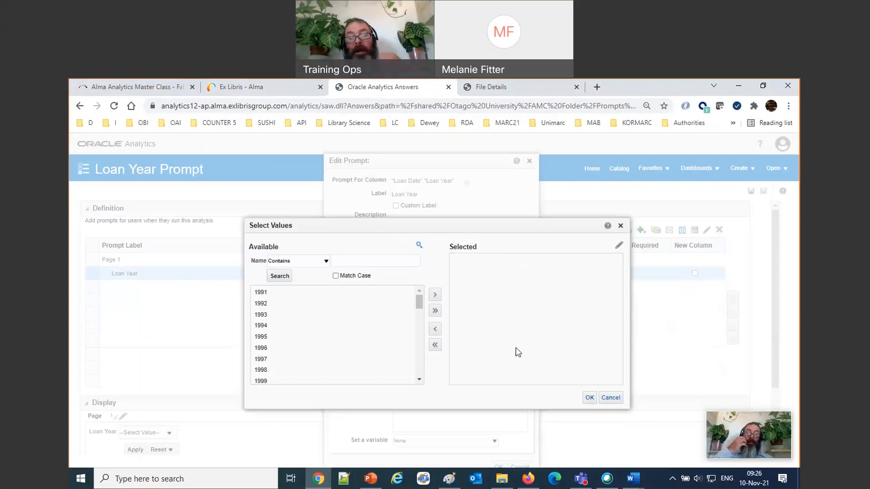
pyautogui.moveTo(418, 306); pyautogui.dragTo(421, 341)
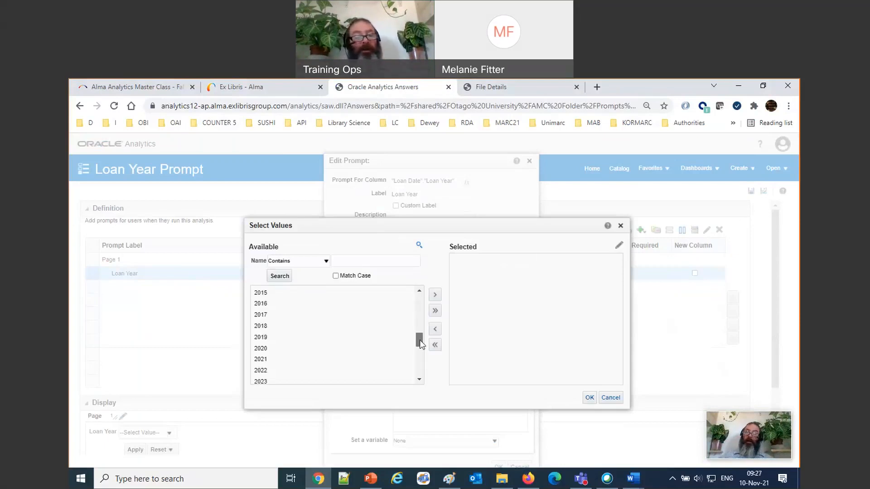
pyautogui.click(264, 290)
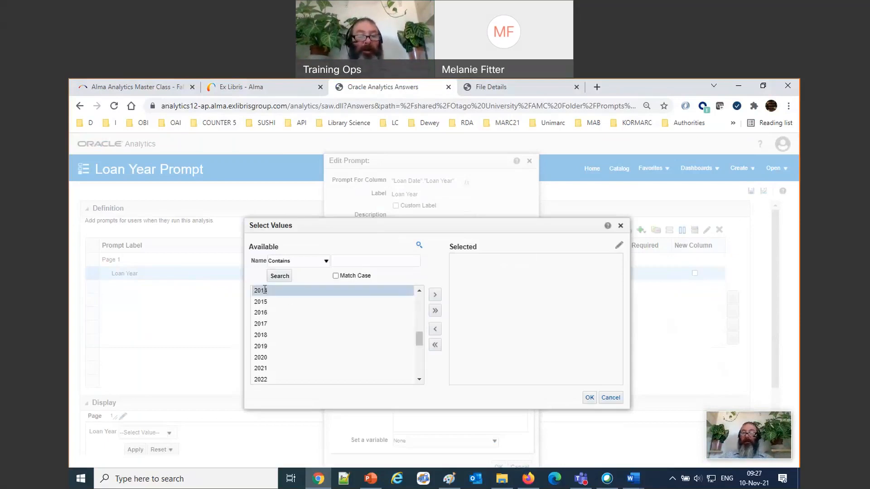
pyautogui.keyDown('shift'); pyautogui.click(265, 358); pyautogui.keyUp('shift')
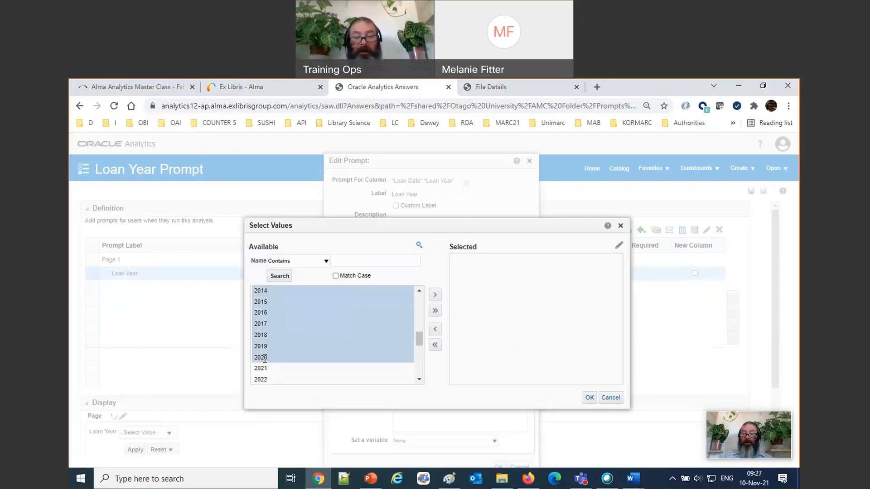
pyautogui.click(435, 295)
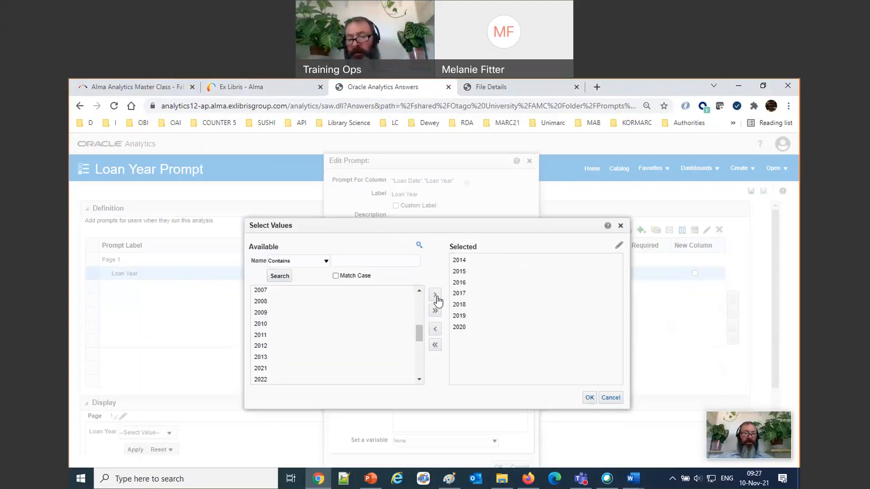
pyautogui.click(588, 399)
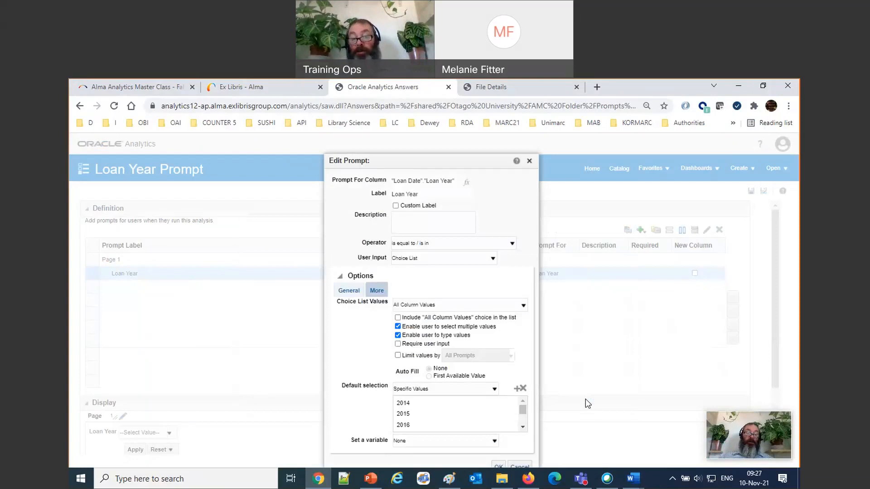
# Accept the column prompt's settings and save the Loan Year Prompt
pyautogui.moveTo(439, 156); pyautogui.dragTo(410, 136)
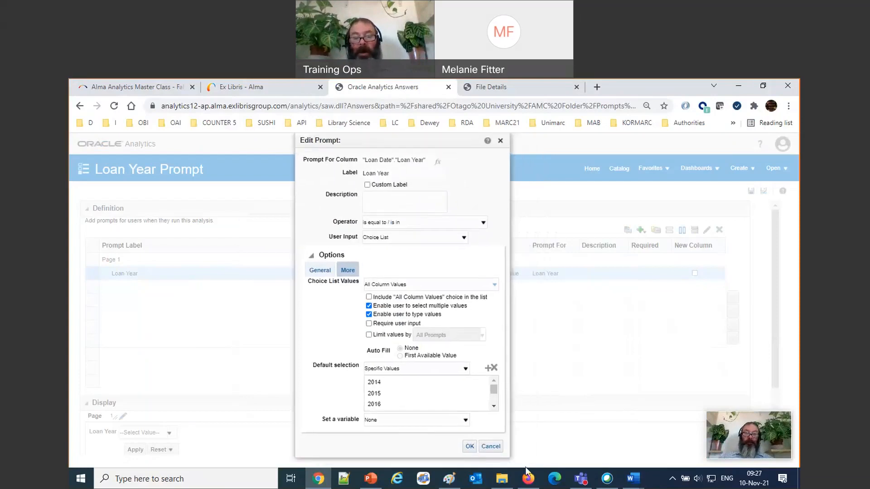
pyautogui.click(470, 447)
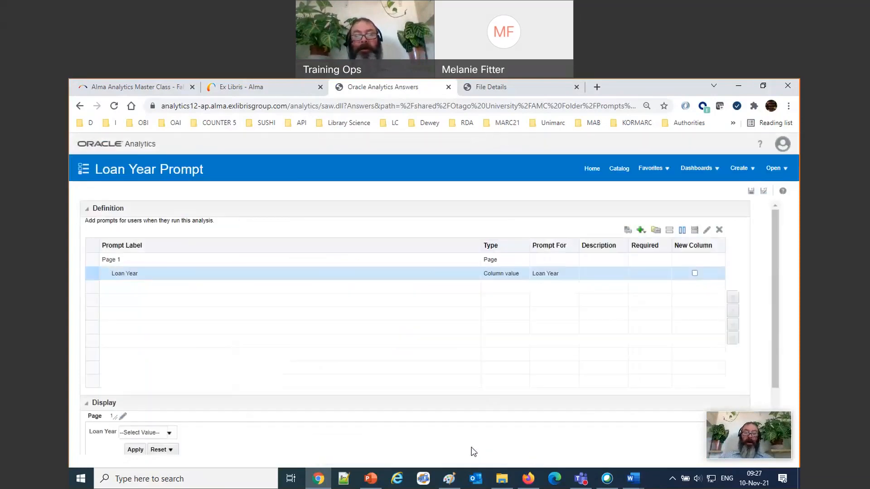
pyautogui.click(751, 192)
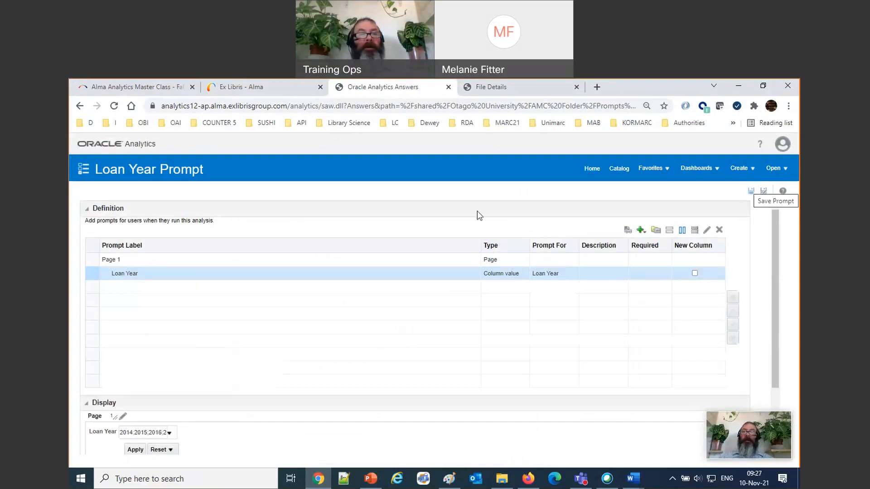
# Open The AMC Dashboard from the AMC Folder's Dashboards folder and examine the years offered in its Loan Year prompt
pyautogui.click(620, 171)
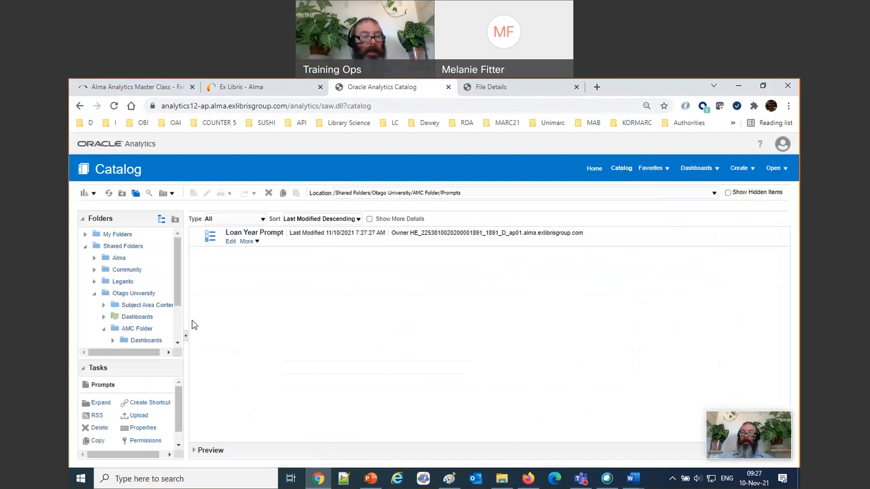
pyautogui.click(146, 340)
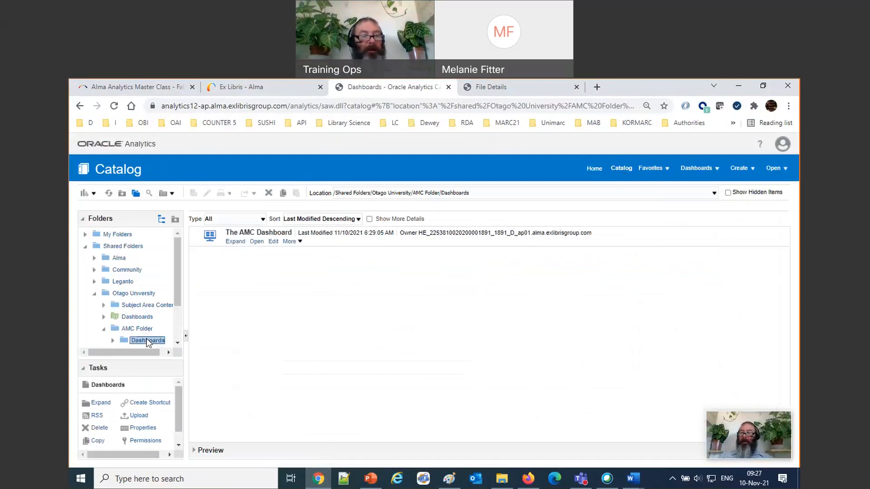
pyautogui.click(256, 243)
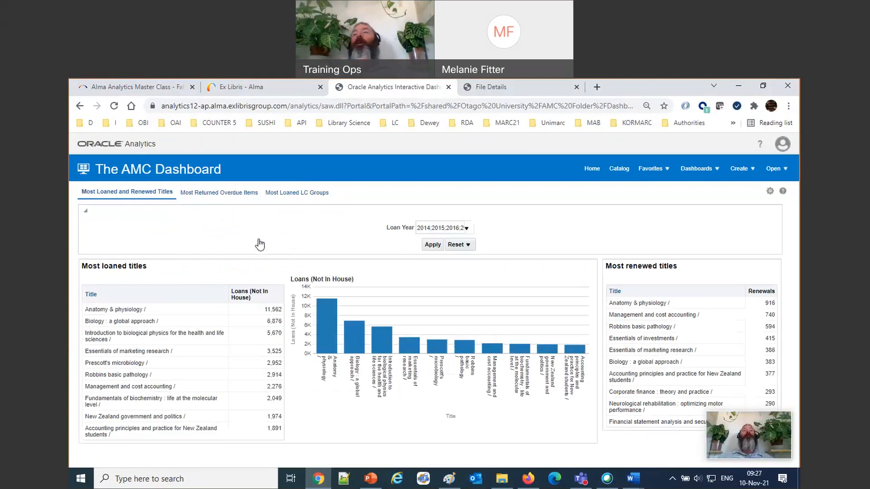
pyautogui.click(467, 228)
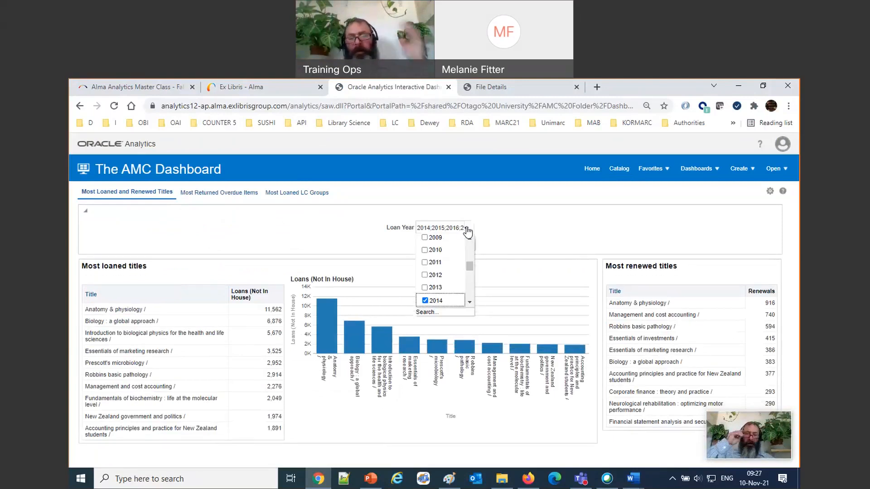
pyautogui.scroll(-3, 453, 289)
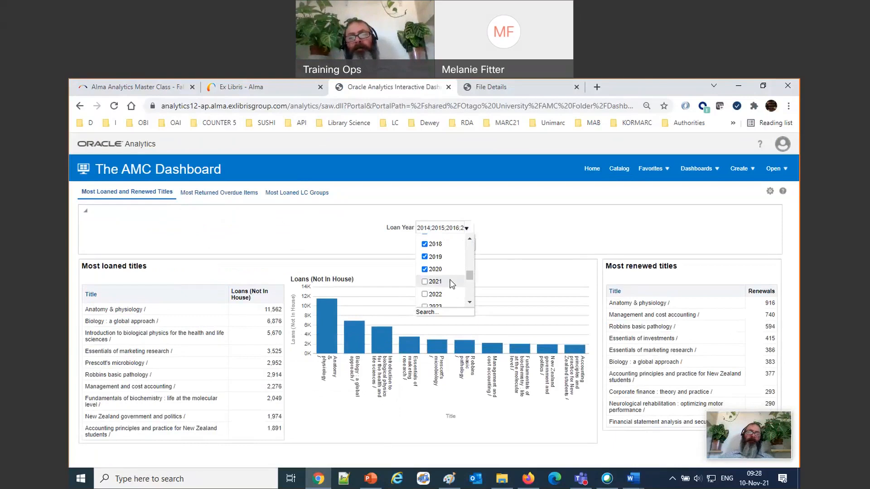
pyautogui.click(452, 282)
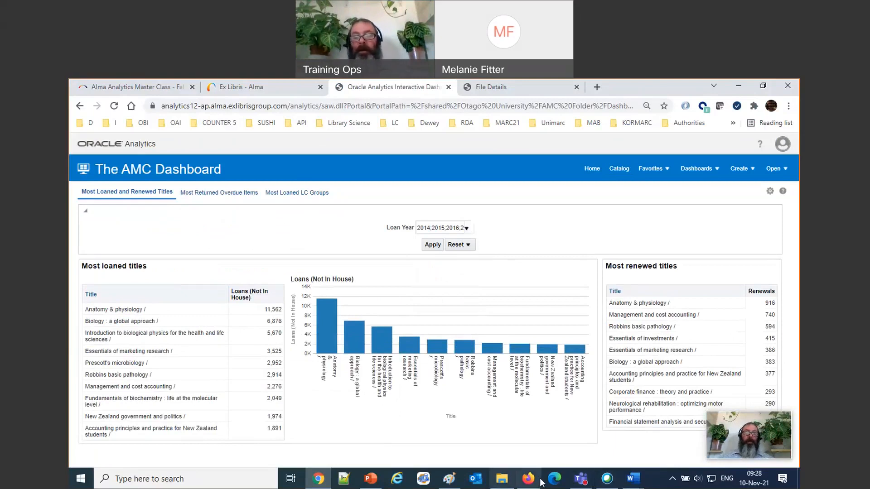
pyautogui.moveTo(528, 483)
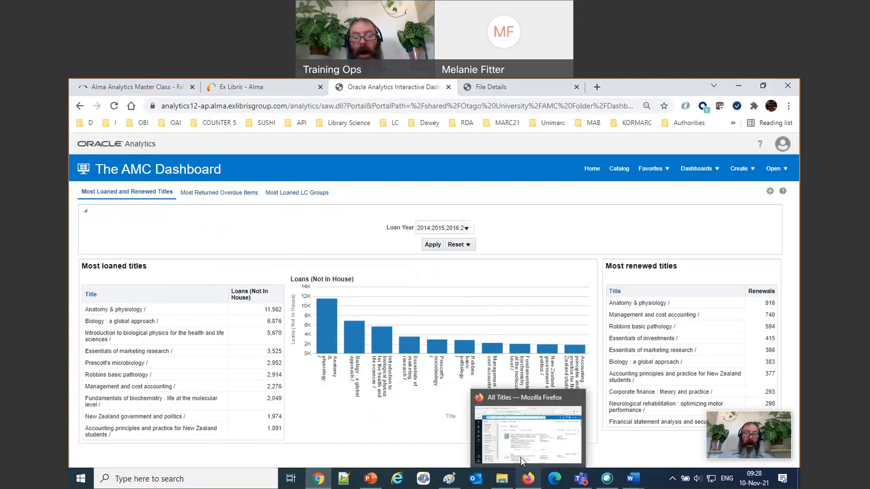
pyautogui.click(325, 485)
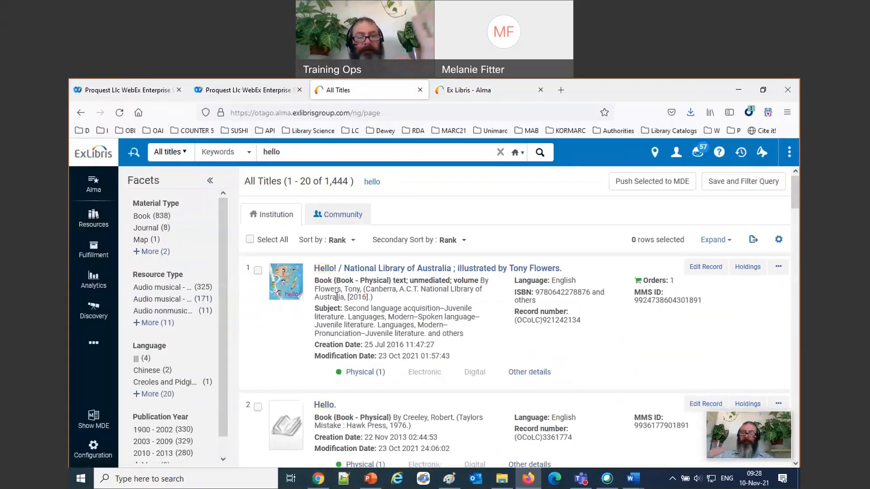
pyautogui.click(320, 481)
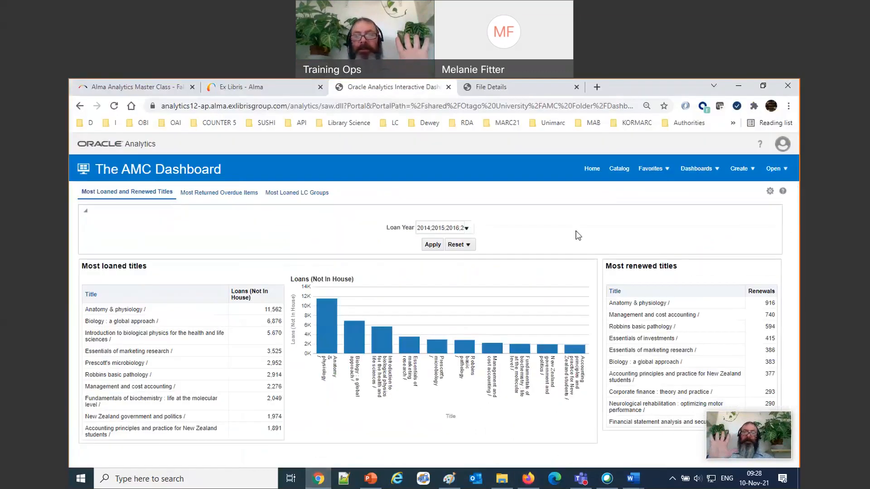
# Reopen the Loan Year Prompt from the AMC Folder's Prompts folder and expand the options of its Loan Year column prompt
pyautogui.click(621, 171)
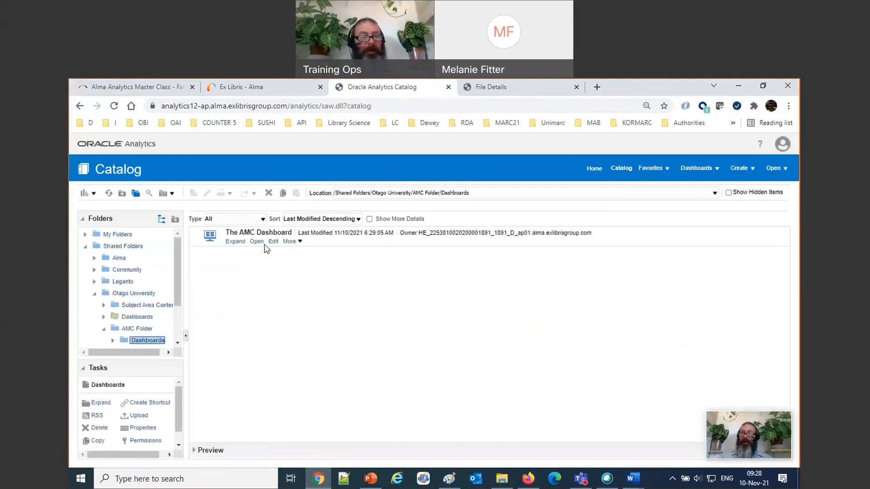
pyautogui.click(142, 299)
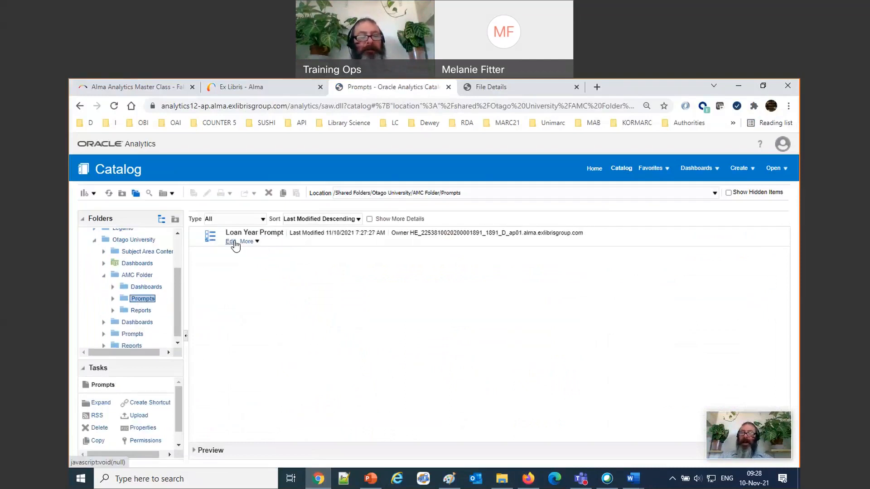
pyautogui.click(232, 242)
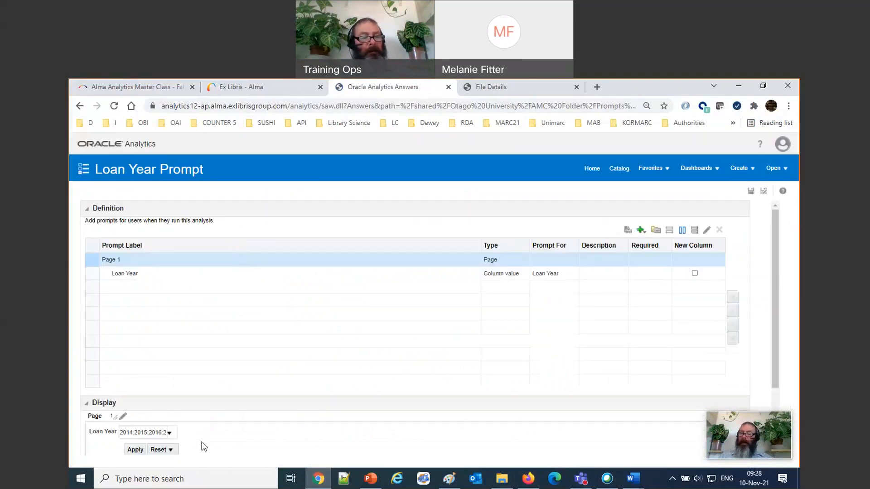
pyautogui.doubleClick(259, 274)
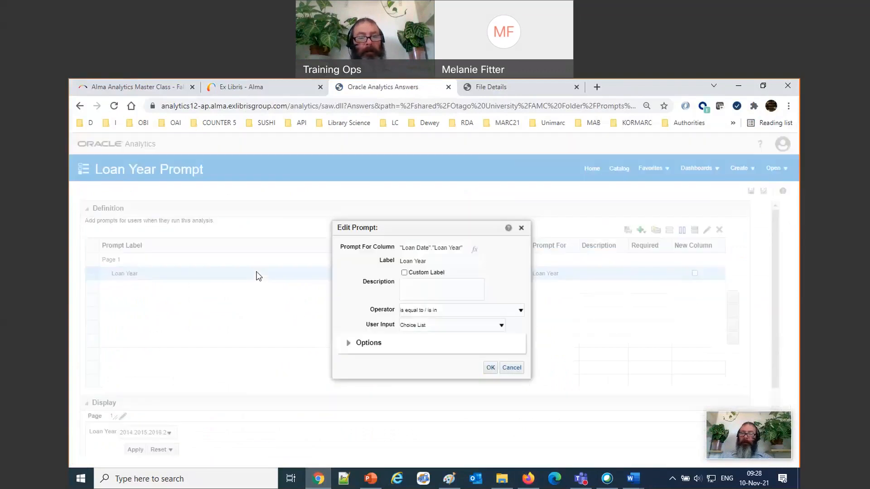
pyautogui.click(347, 343)
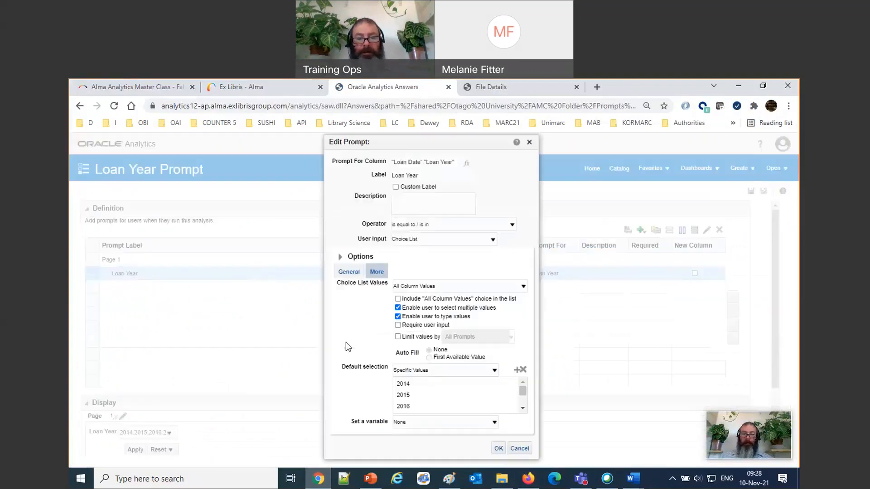
pyautogui.scroll(-1, 495, 402)
pyautogui.scroll(2, 494, 401)
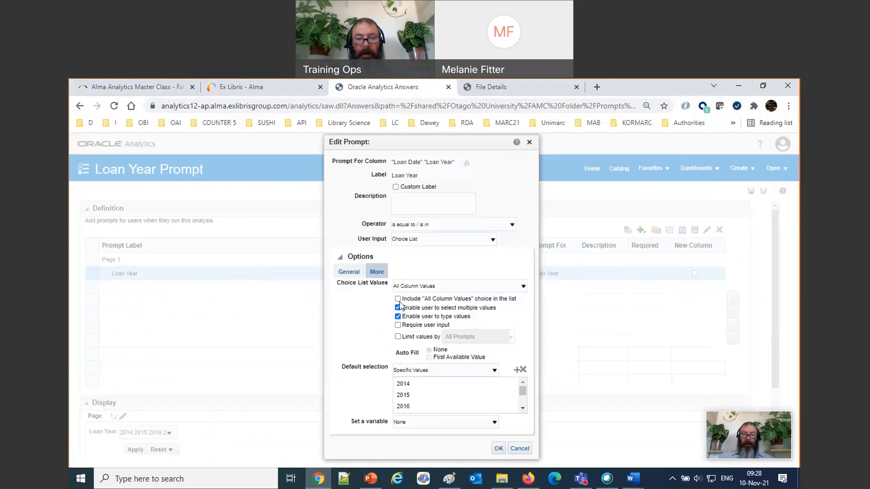
# Switch the default selection to SQL Results, delete the years from the SQL statement, and set the default selection to None
pyautogui.click(410, 372)
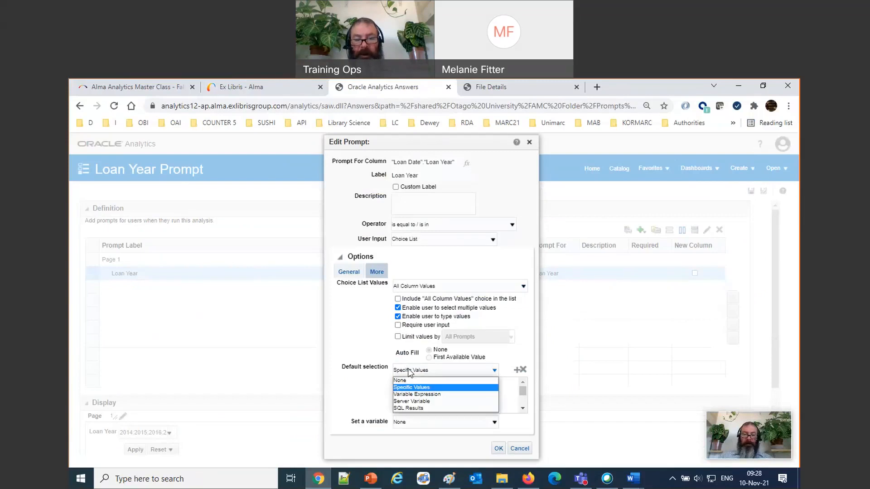
pyautogui.click(413, 408)
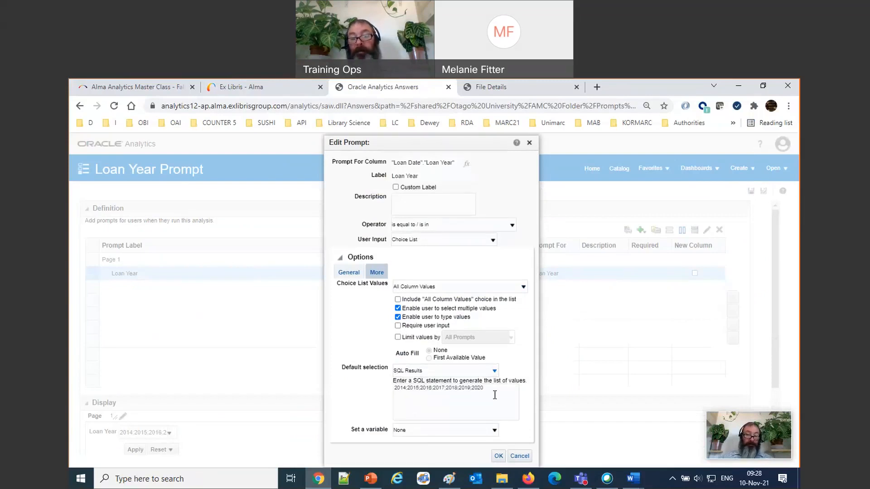
pyautogui.press('Delete')
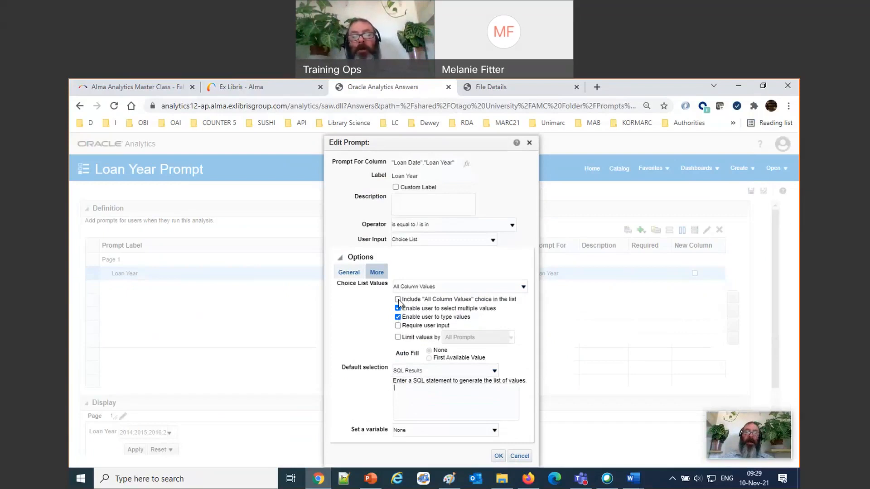
pyautogui.click(413, 371)
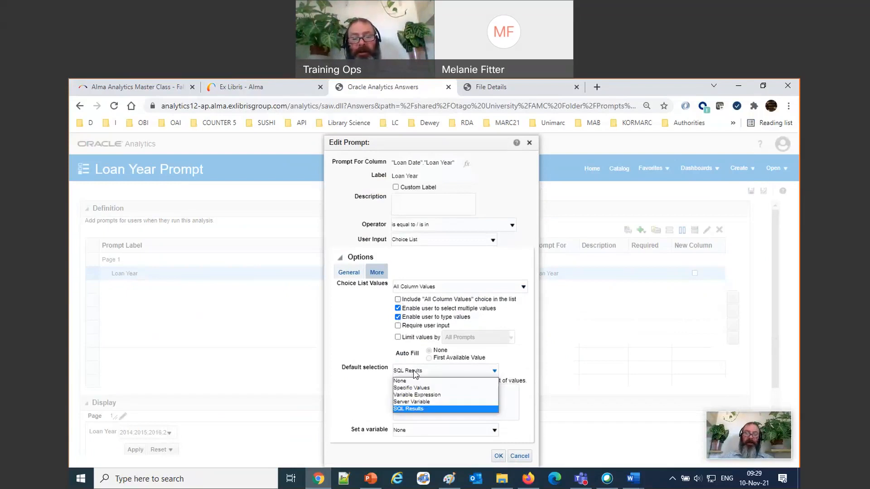
pyautogui.click(414, 382)
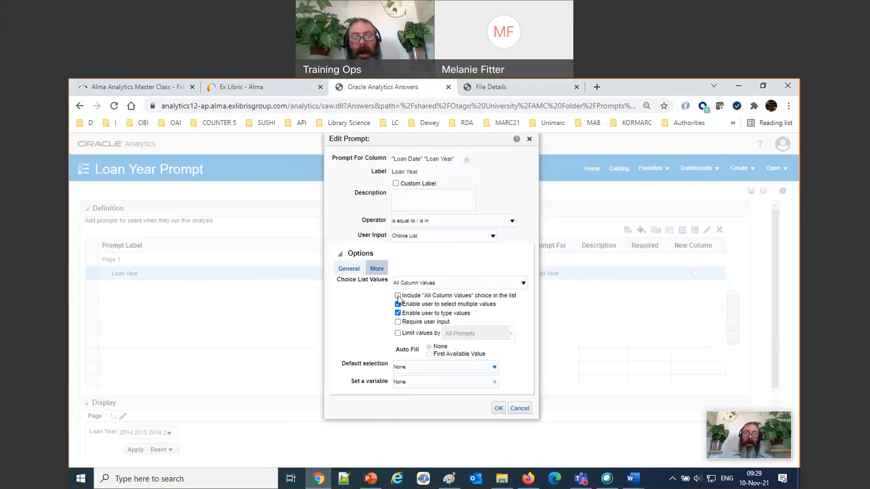
# Set the default selection to Variable Expression, include the "All Column Values" choice in the list, and save the Loan Year Prompt
pyautogui.click(403, 369)
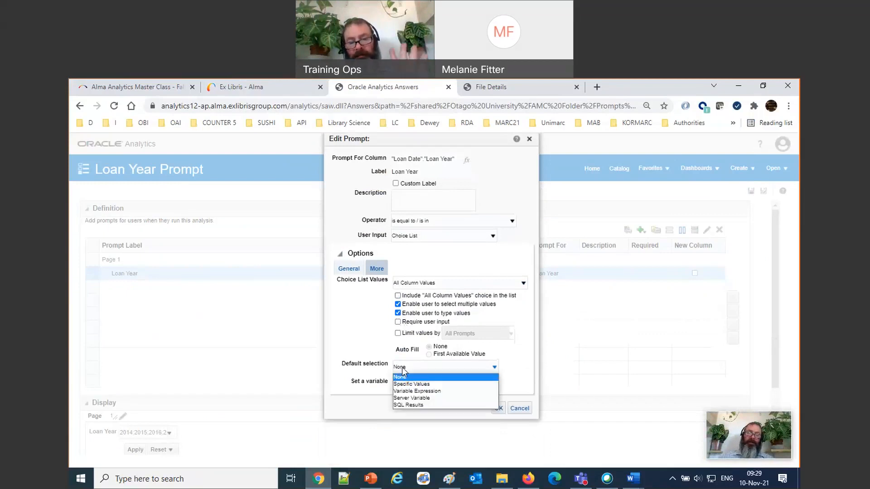
pyautogui.click(410, 391)
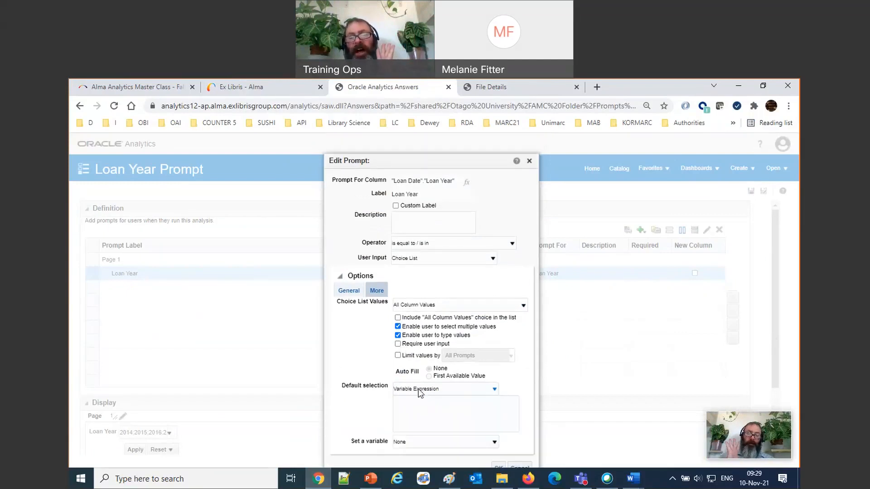
pyautogui.click(398, 318)
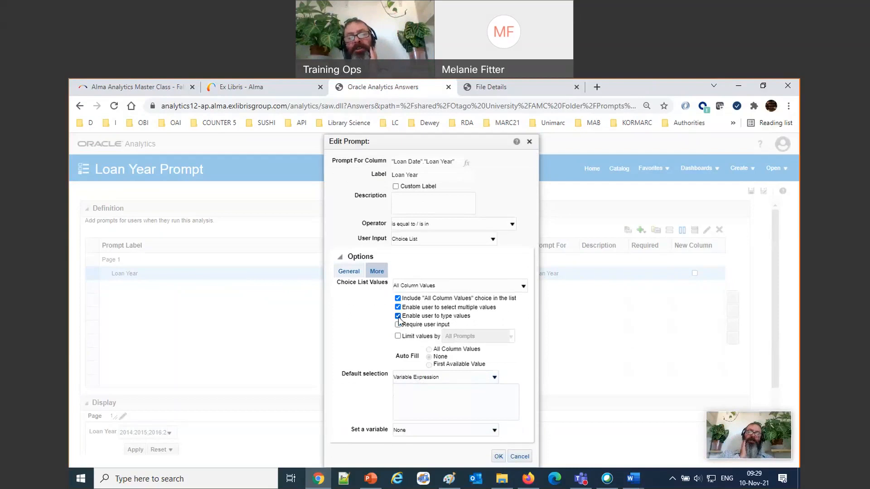
pyautogui.click(498, 457)
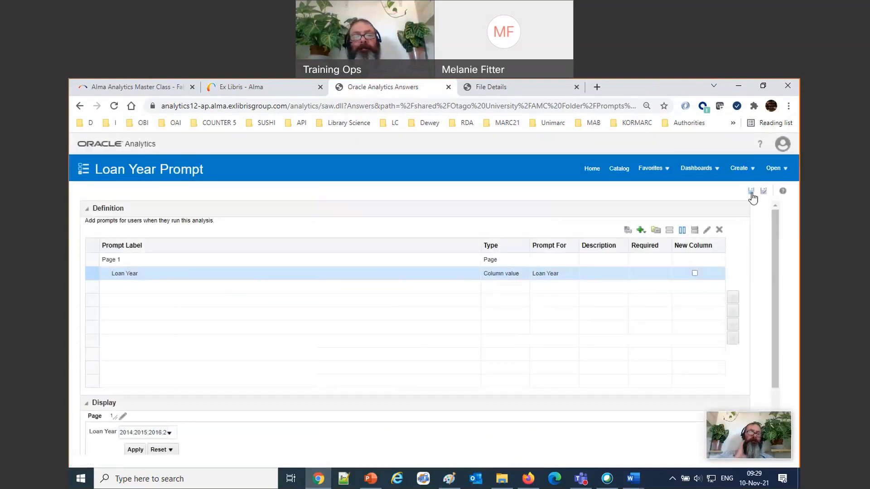
pyautogui.click(751, 192)
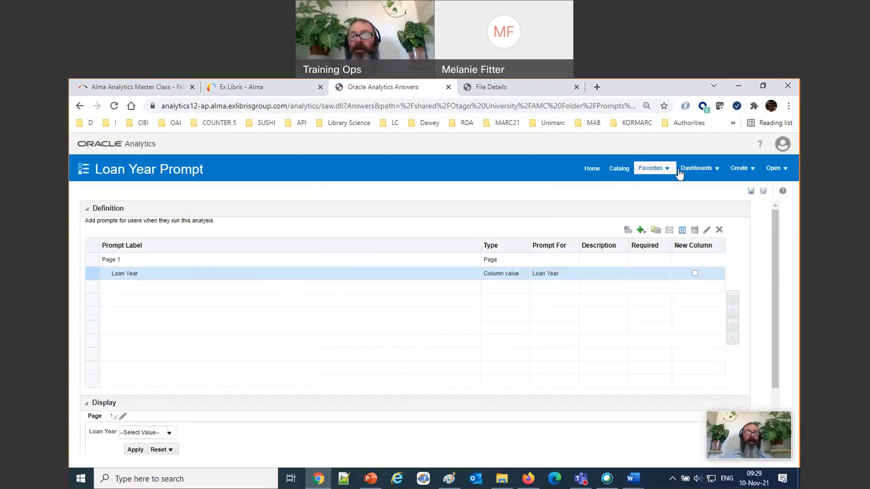
# Open the most recent dashboard, The AMC Dashboard, and apply (All Column Values) in its Loan Year prompt
pyautogui.click(705, 170)
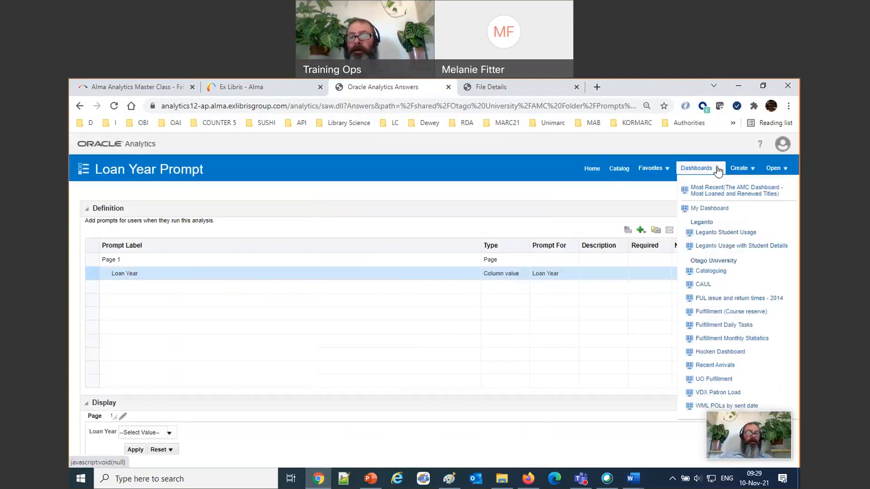
pyautogui.click(723, 193)
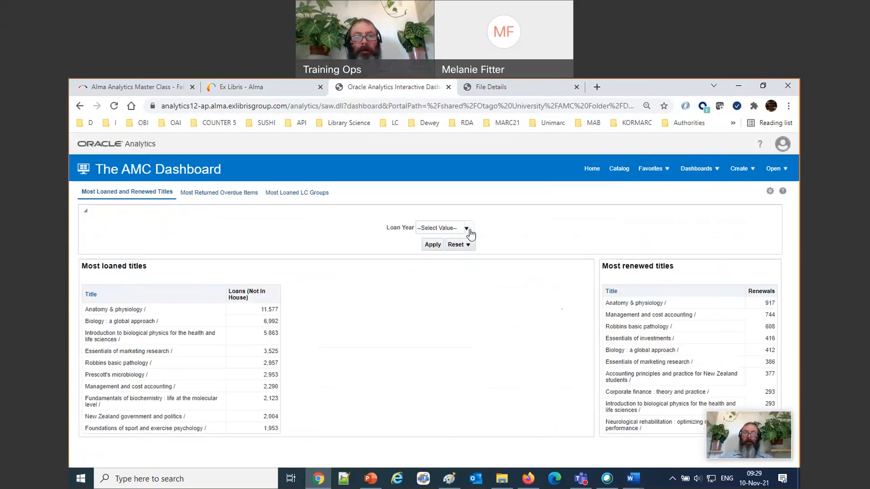
pyautogui.click(467, 229)
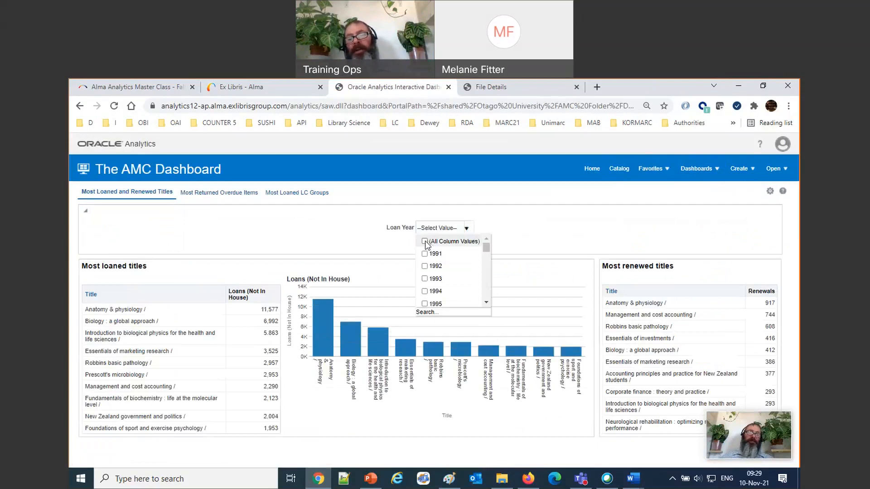
pyautogui.click(425, 241)
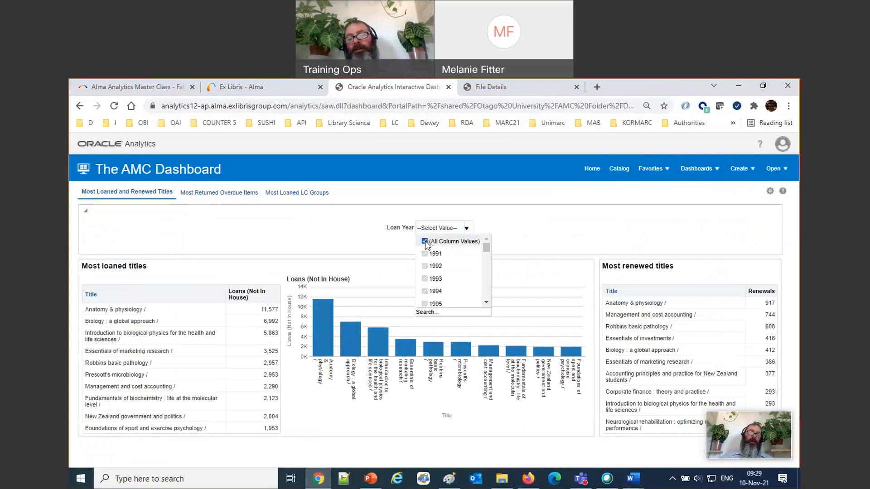
pyautogui.click(589, 220)
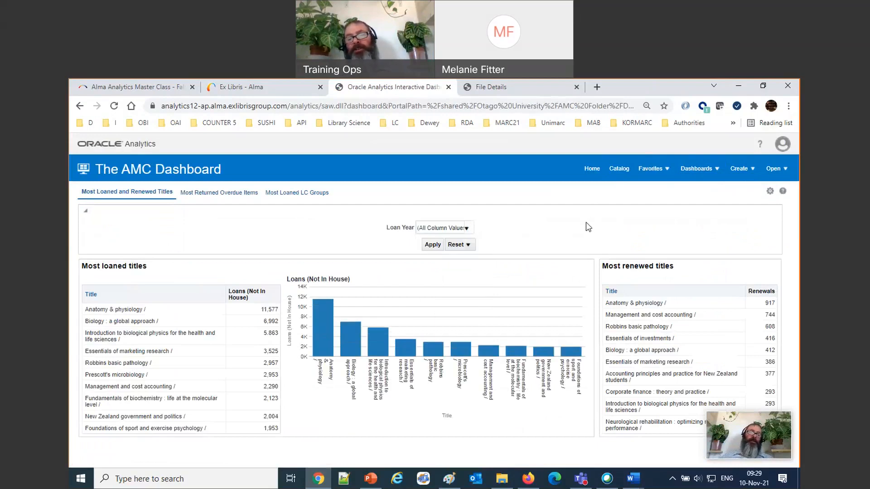
pyautogui.click(431, 243)
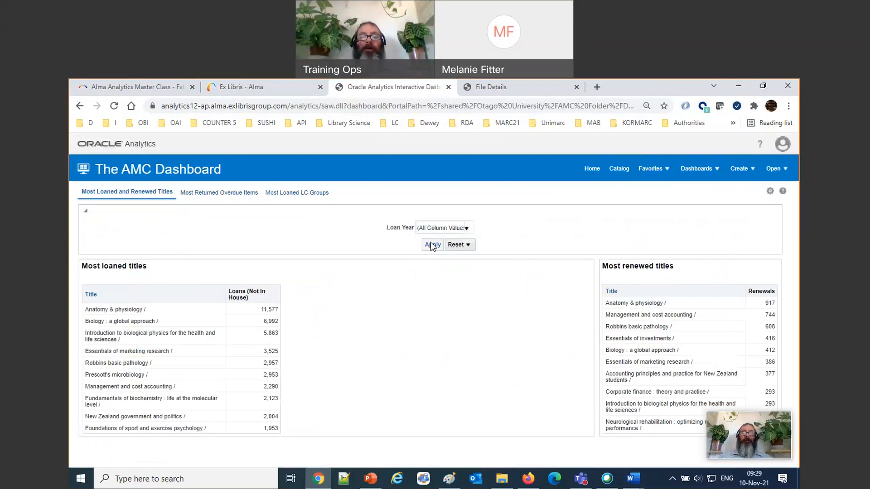